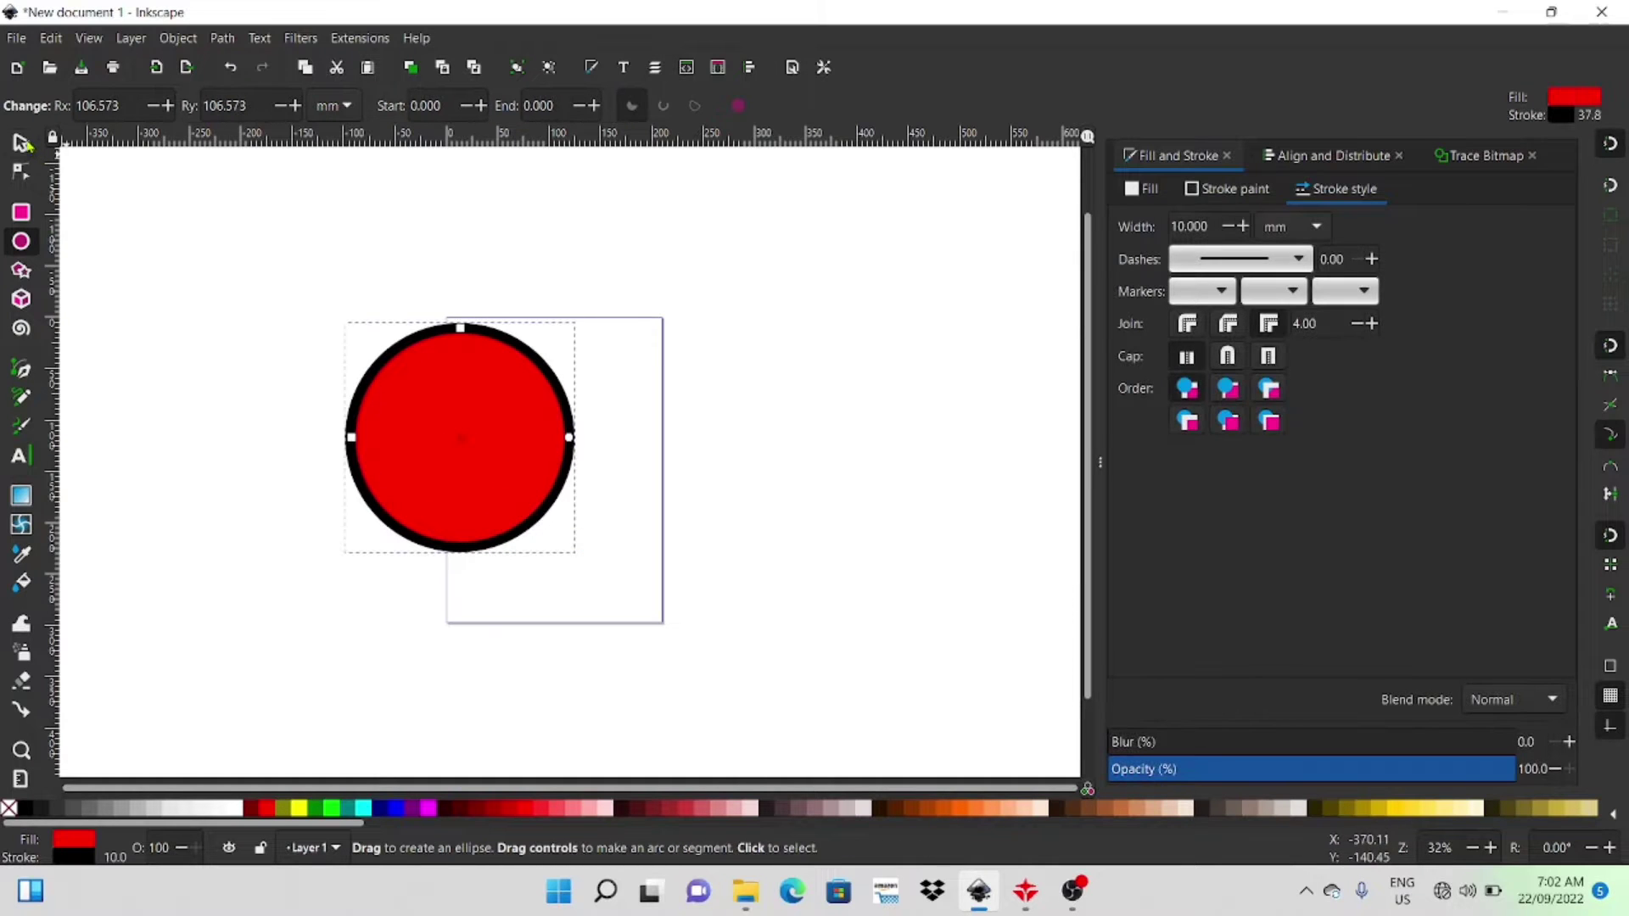
- Select the red circle and move it across the page to about X 34 mm, Y -7 mm
left_click(21, 141)
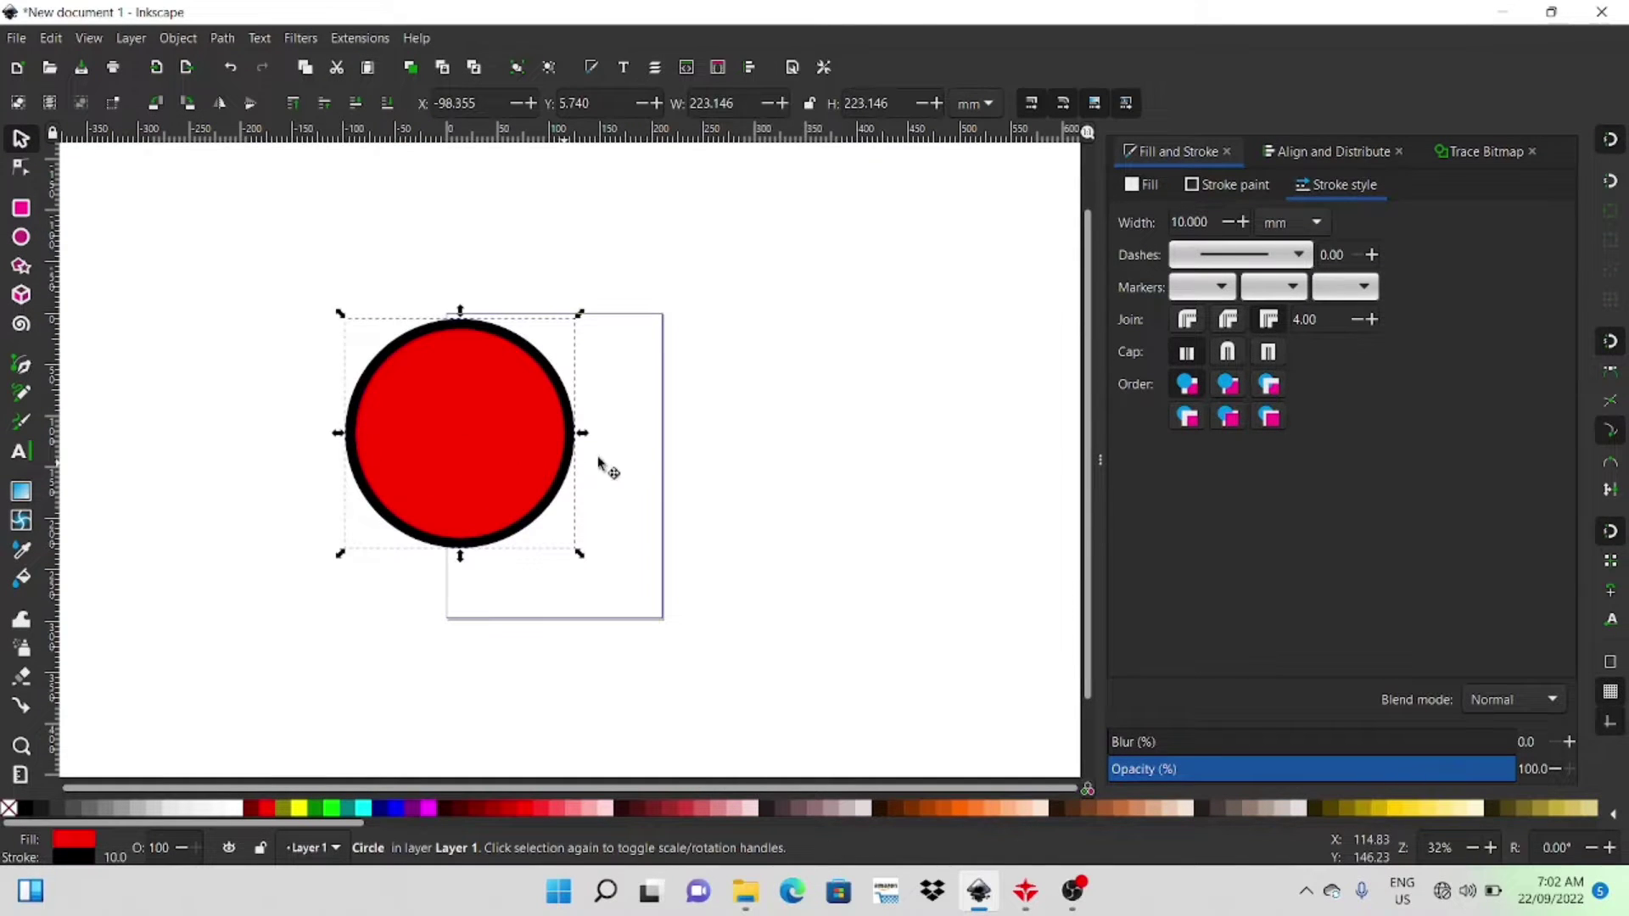
left_click_drag(562, 465, 721, 450)
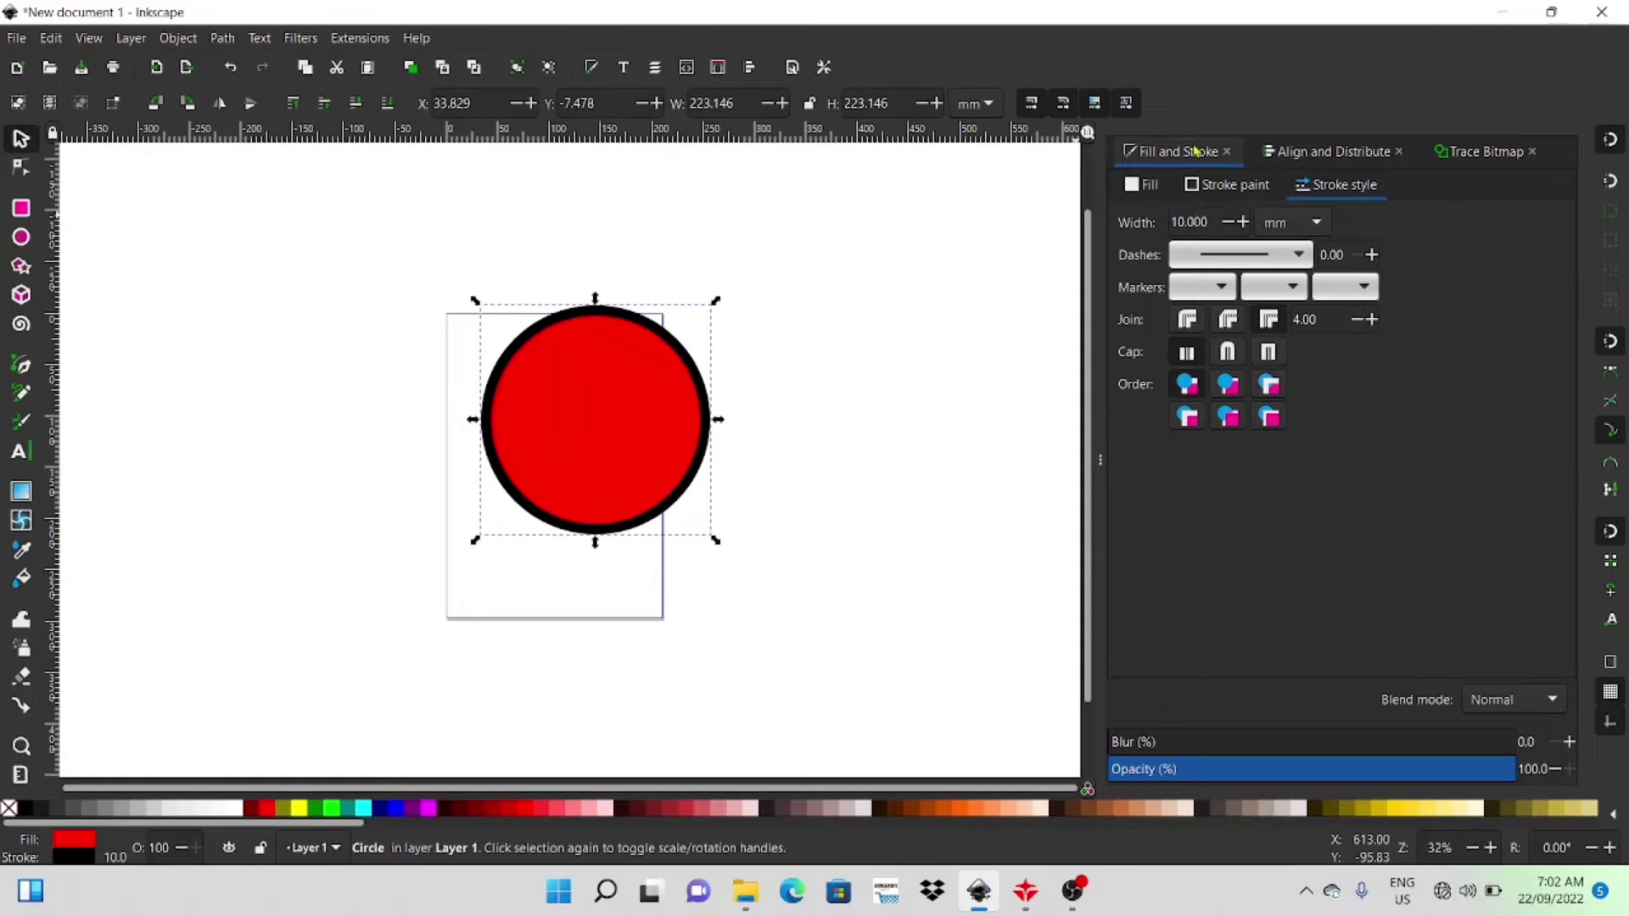
- Try the circle without stroke paint and restore its flat black stroke
left_click(1195, 189)
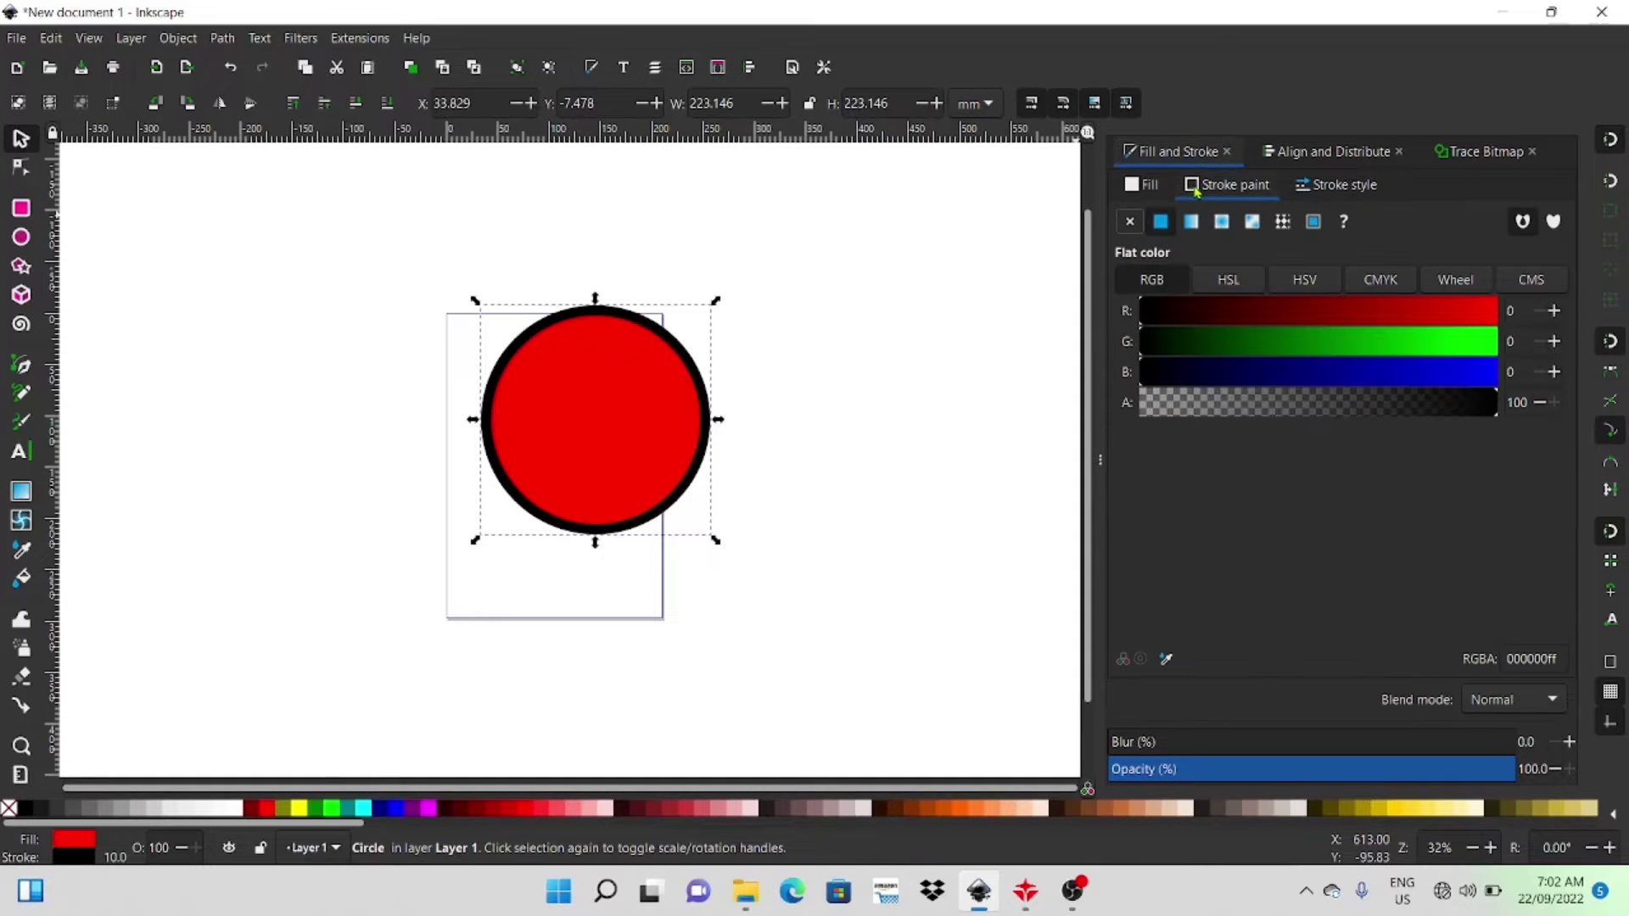
left_click(1128, 222)
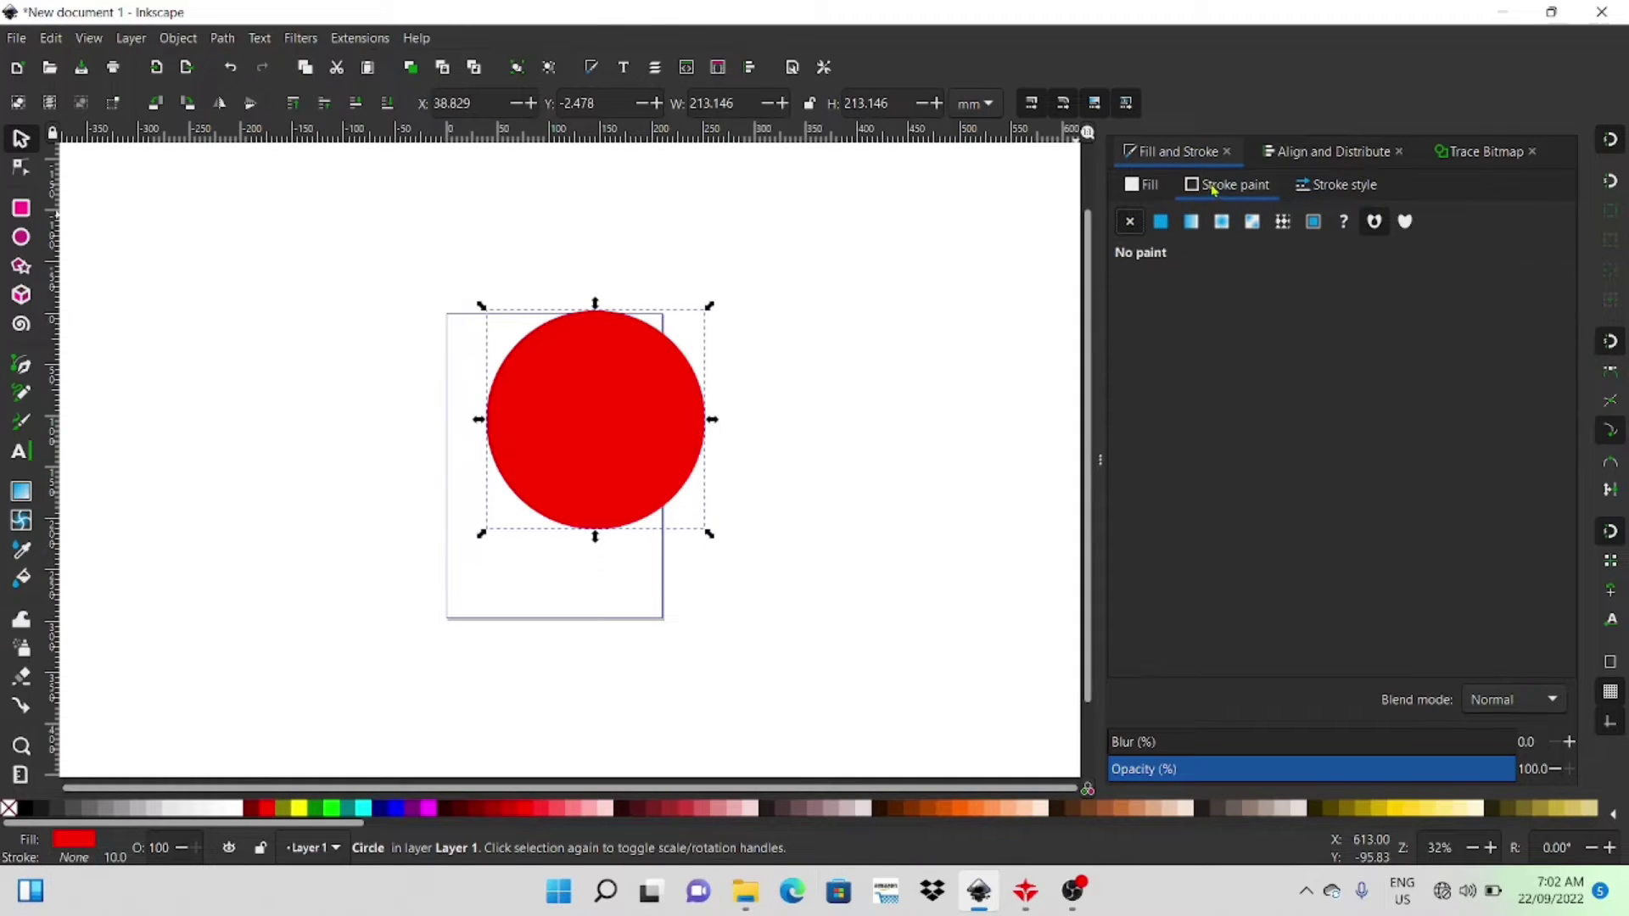
left_click(1161, 223)
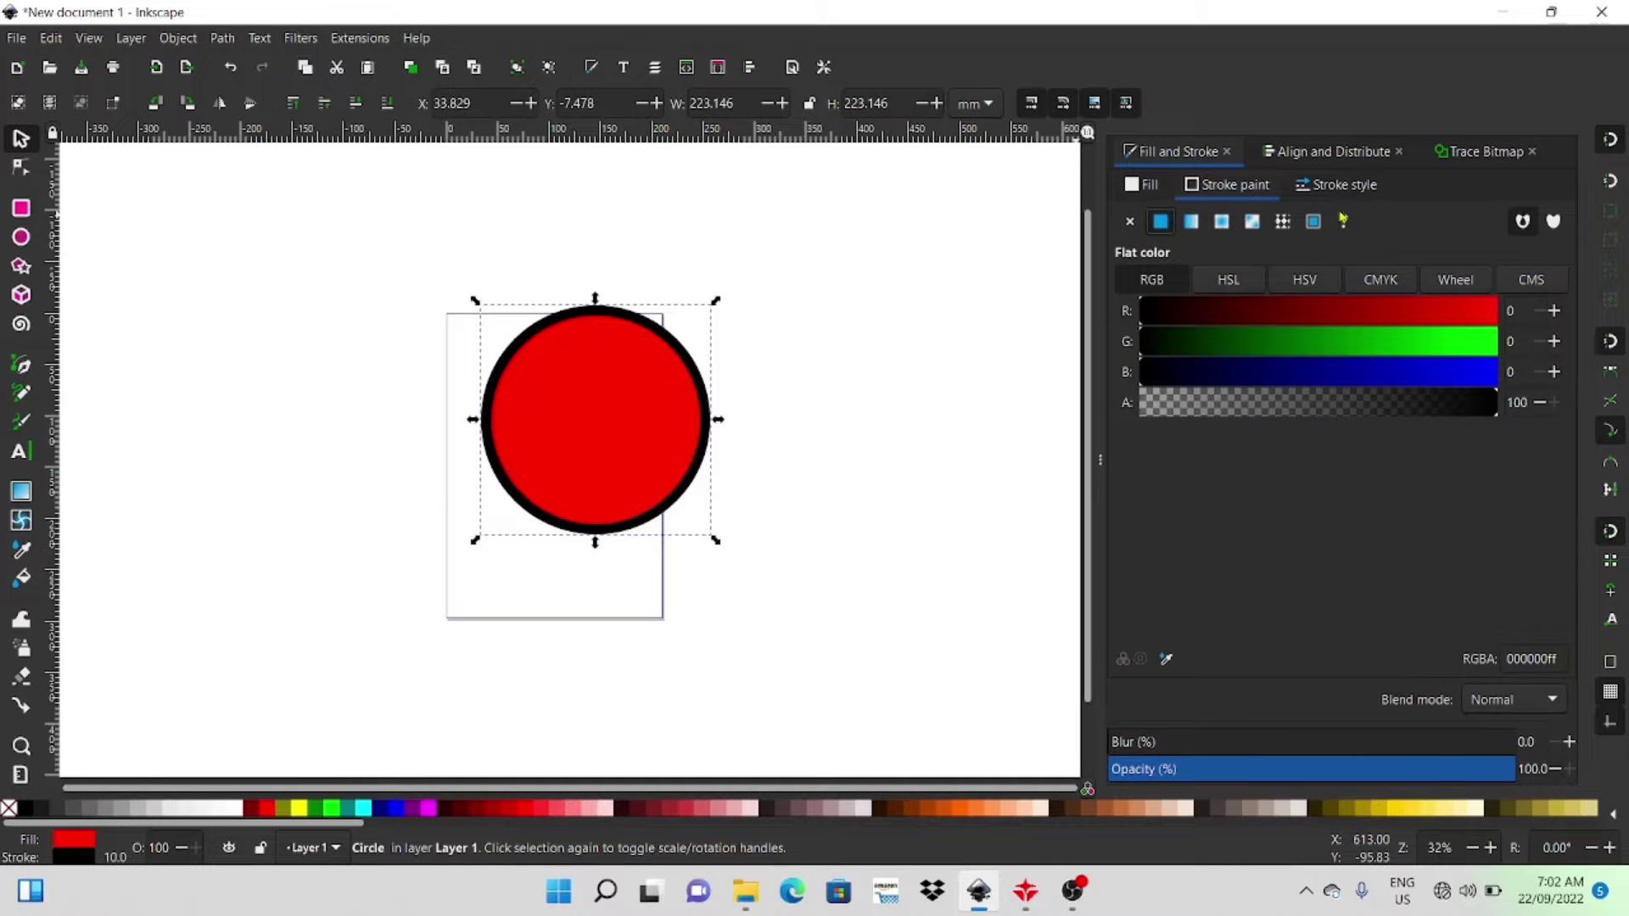
- Set the circle's stroke width to 14 mm and shift the circle slightly upward to about Y -24 mm
left_click(1344, 187)
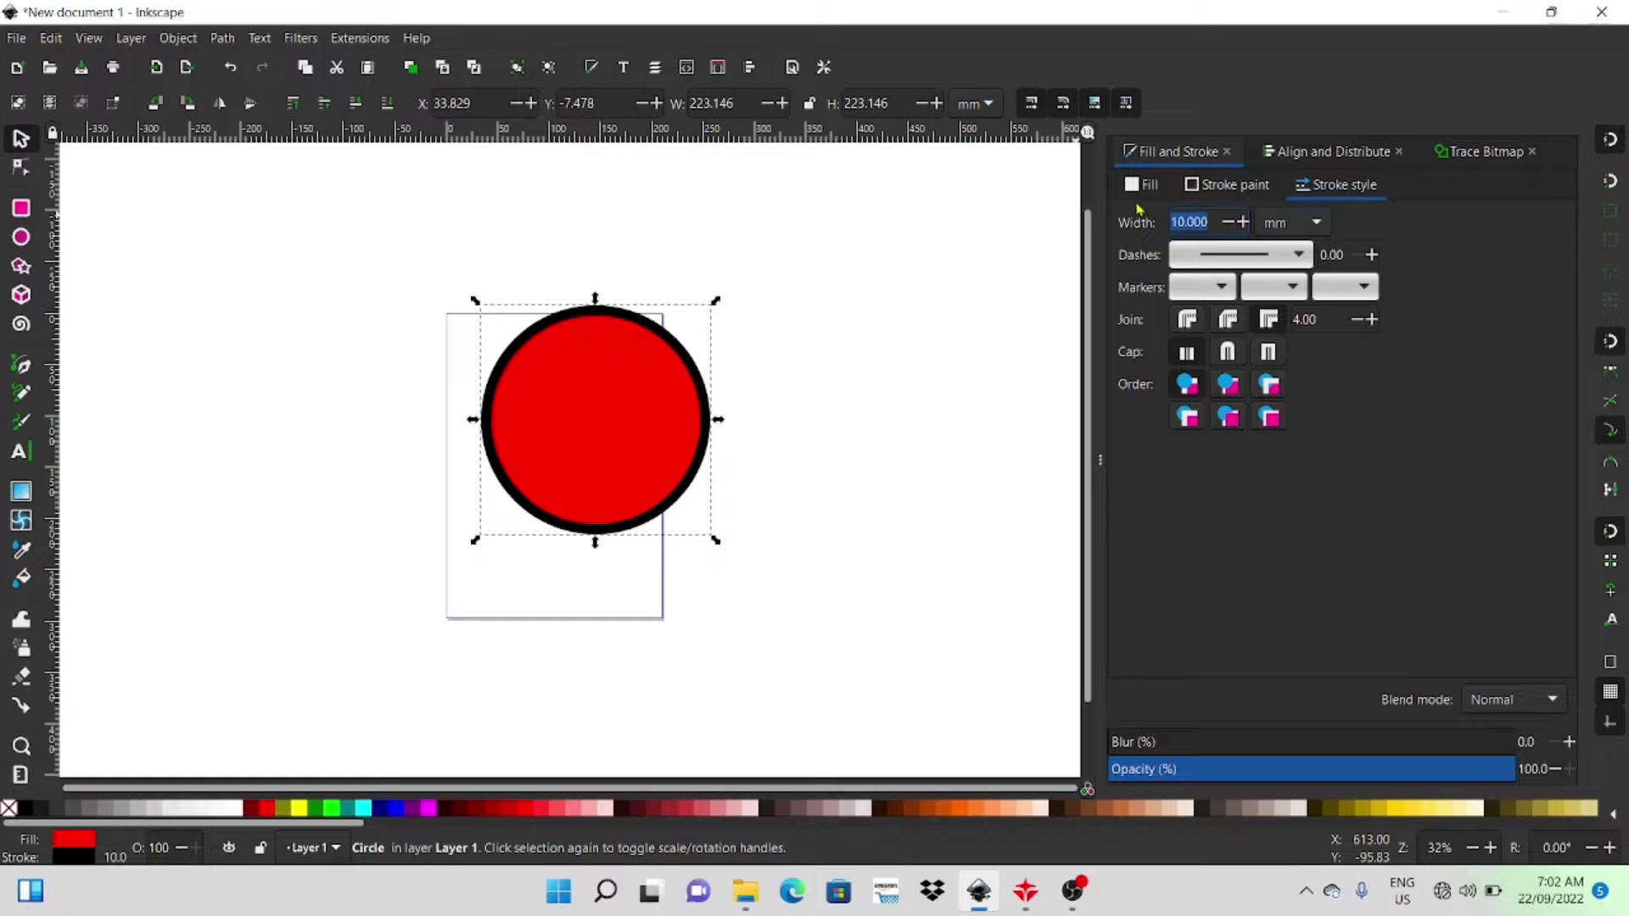
type("14")
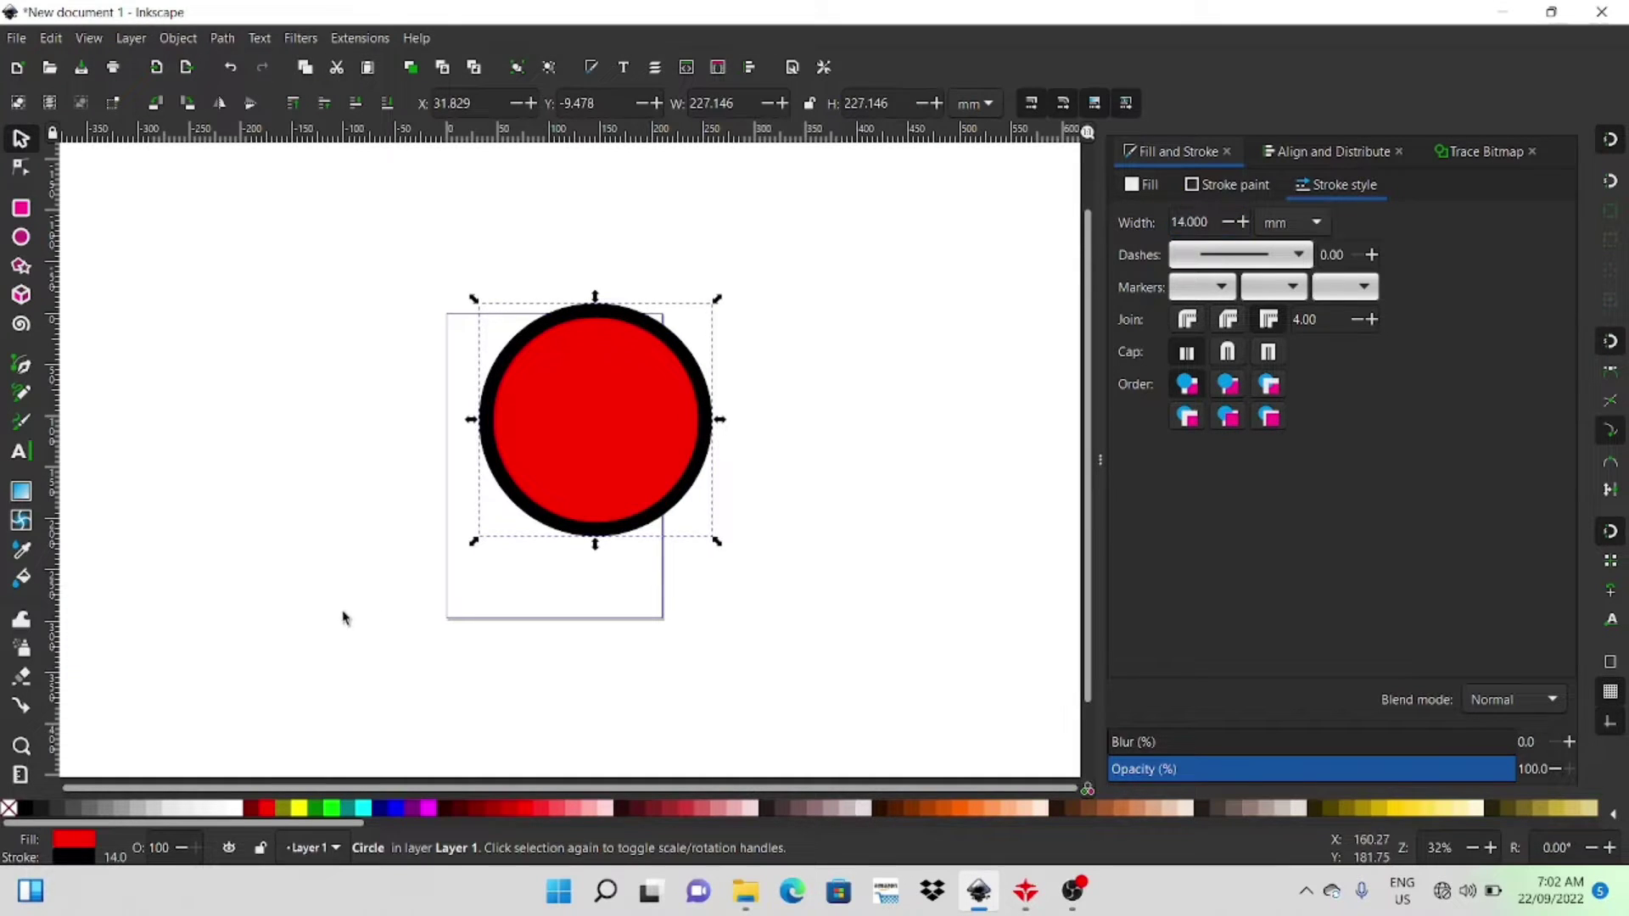
left_click_drag(619, 425, 630, 414)
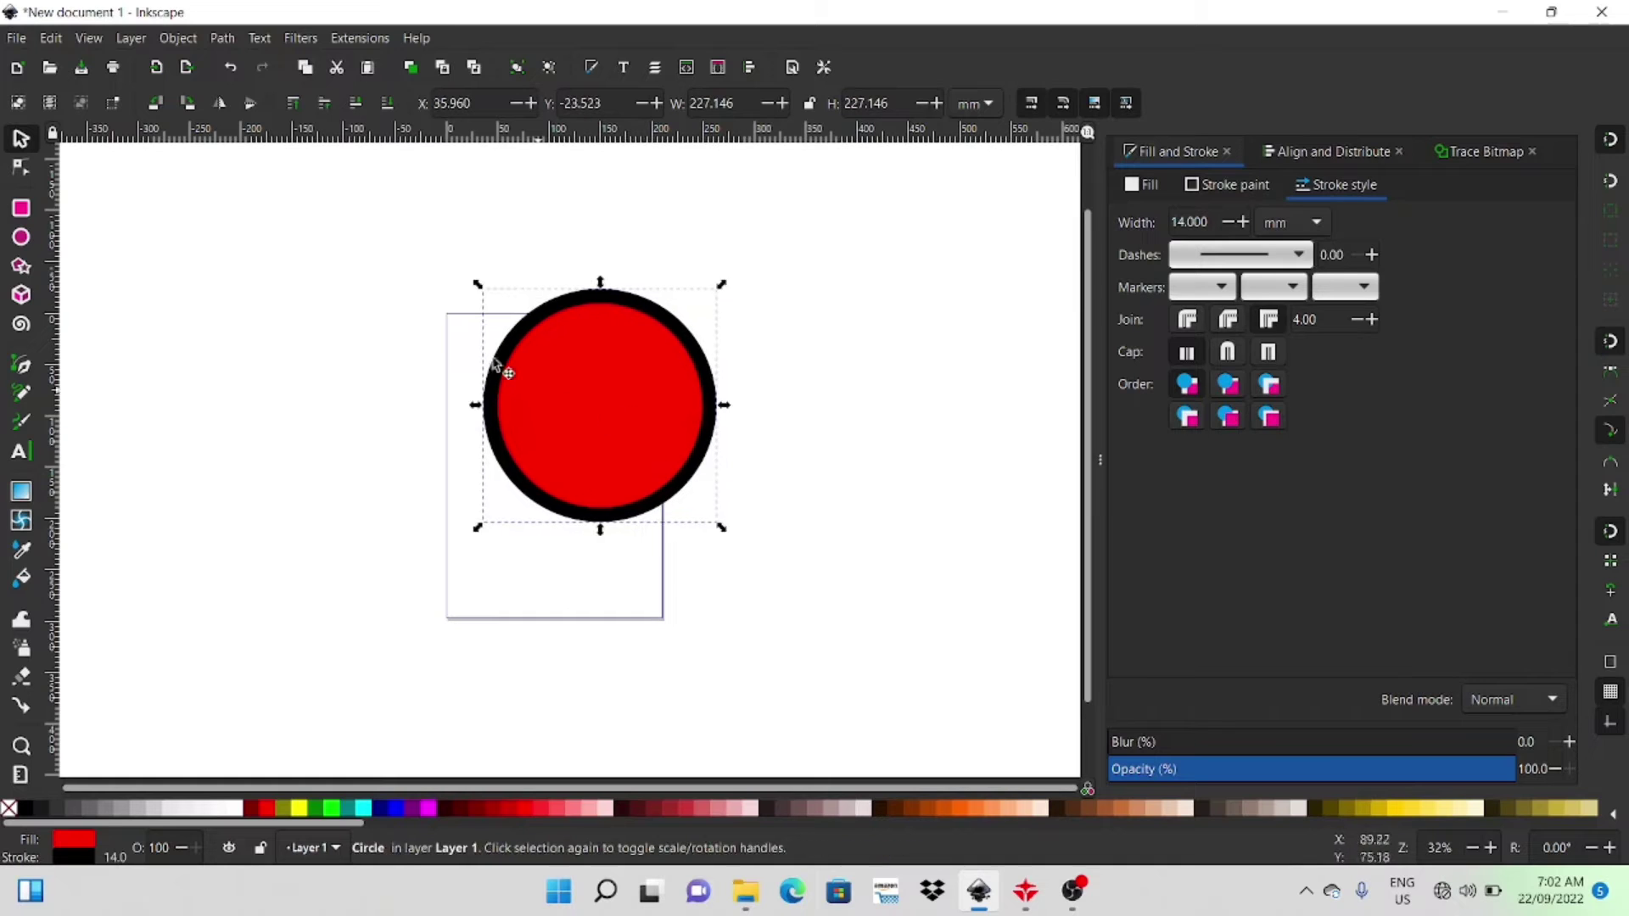
- Convert the circle's stroke to a path and ungroup the resulting objects
left_click(396, 242)
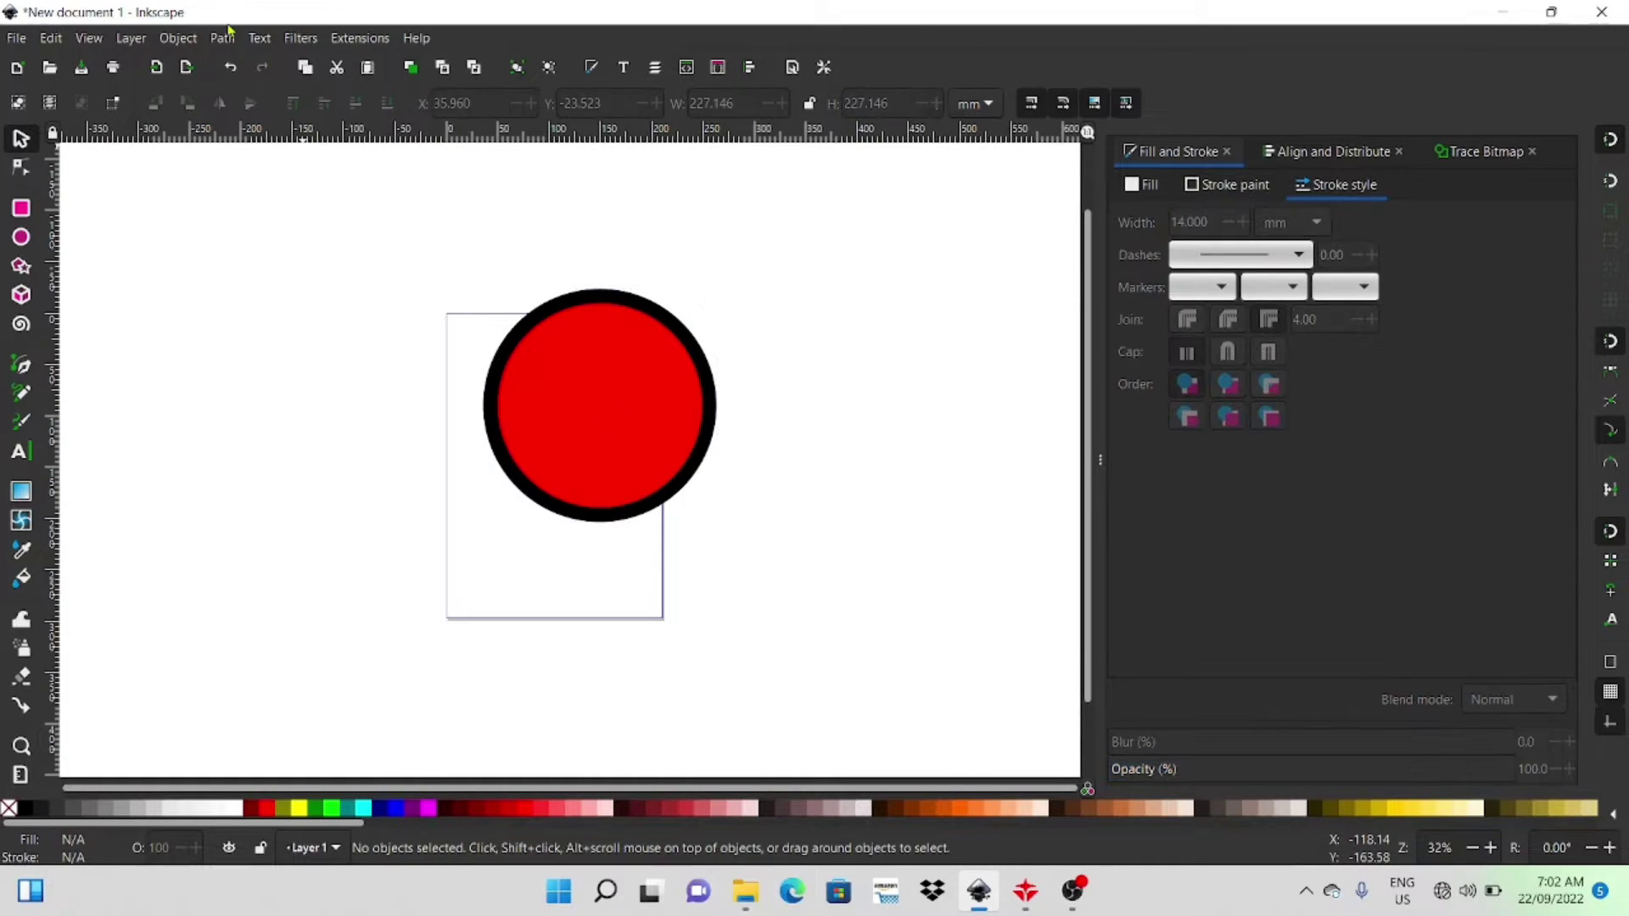
key("ctrl+a")
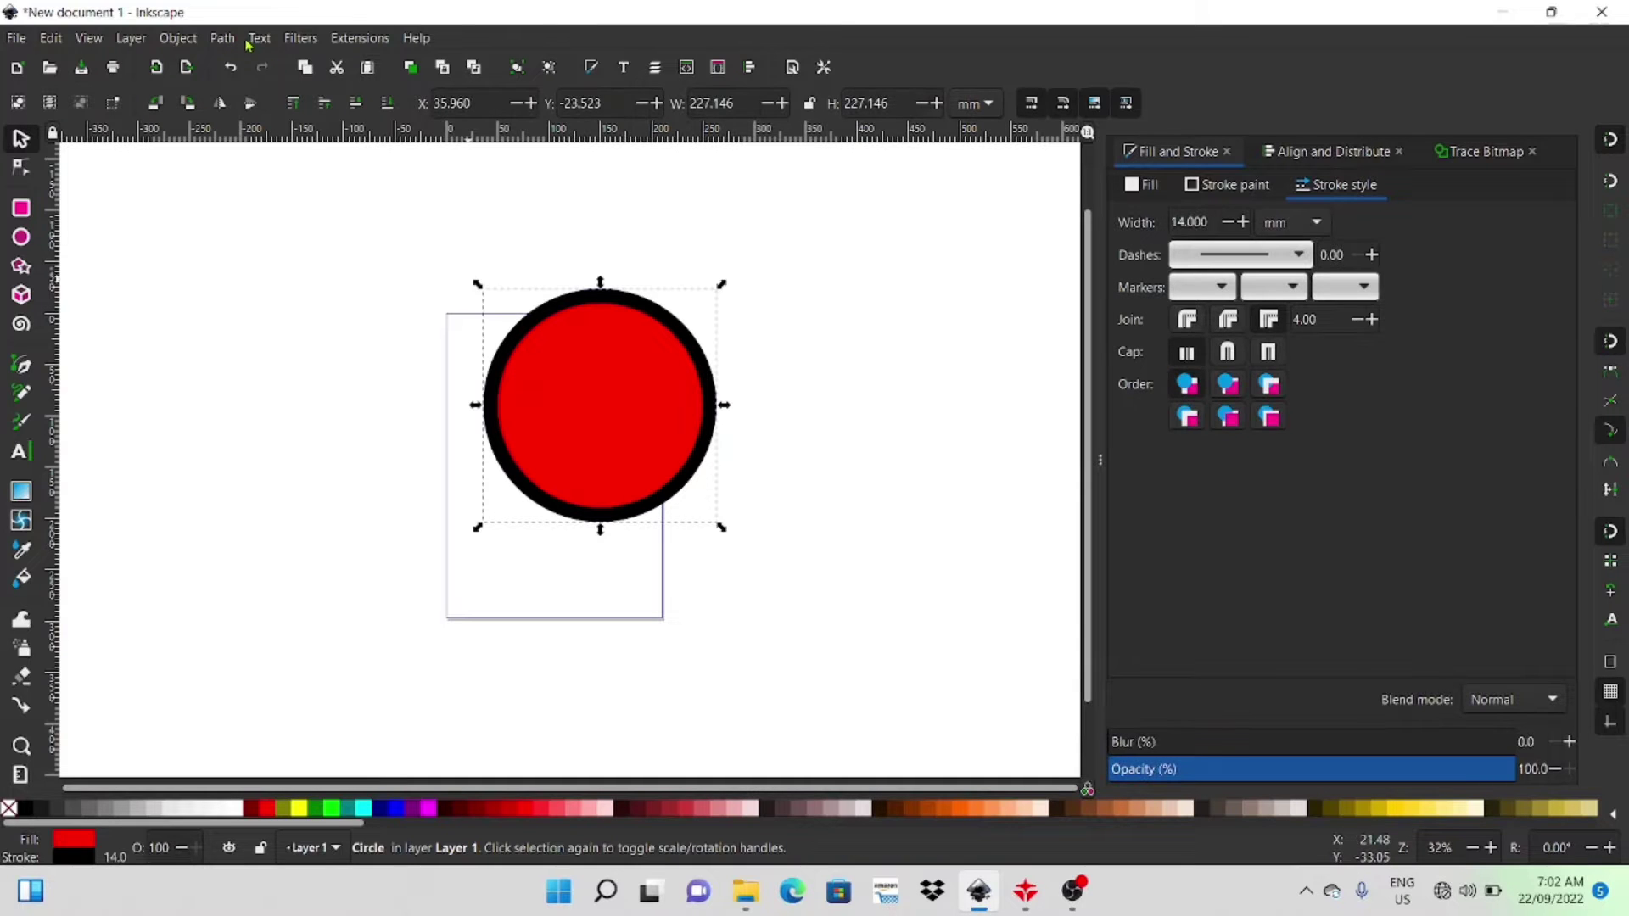
left_click(222, 38)
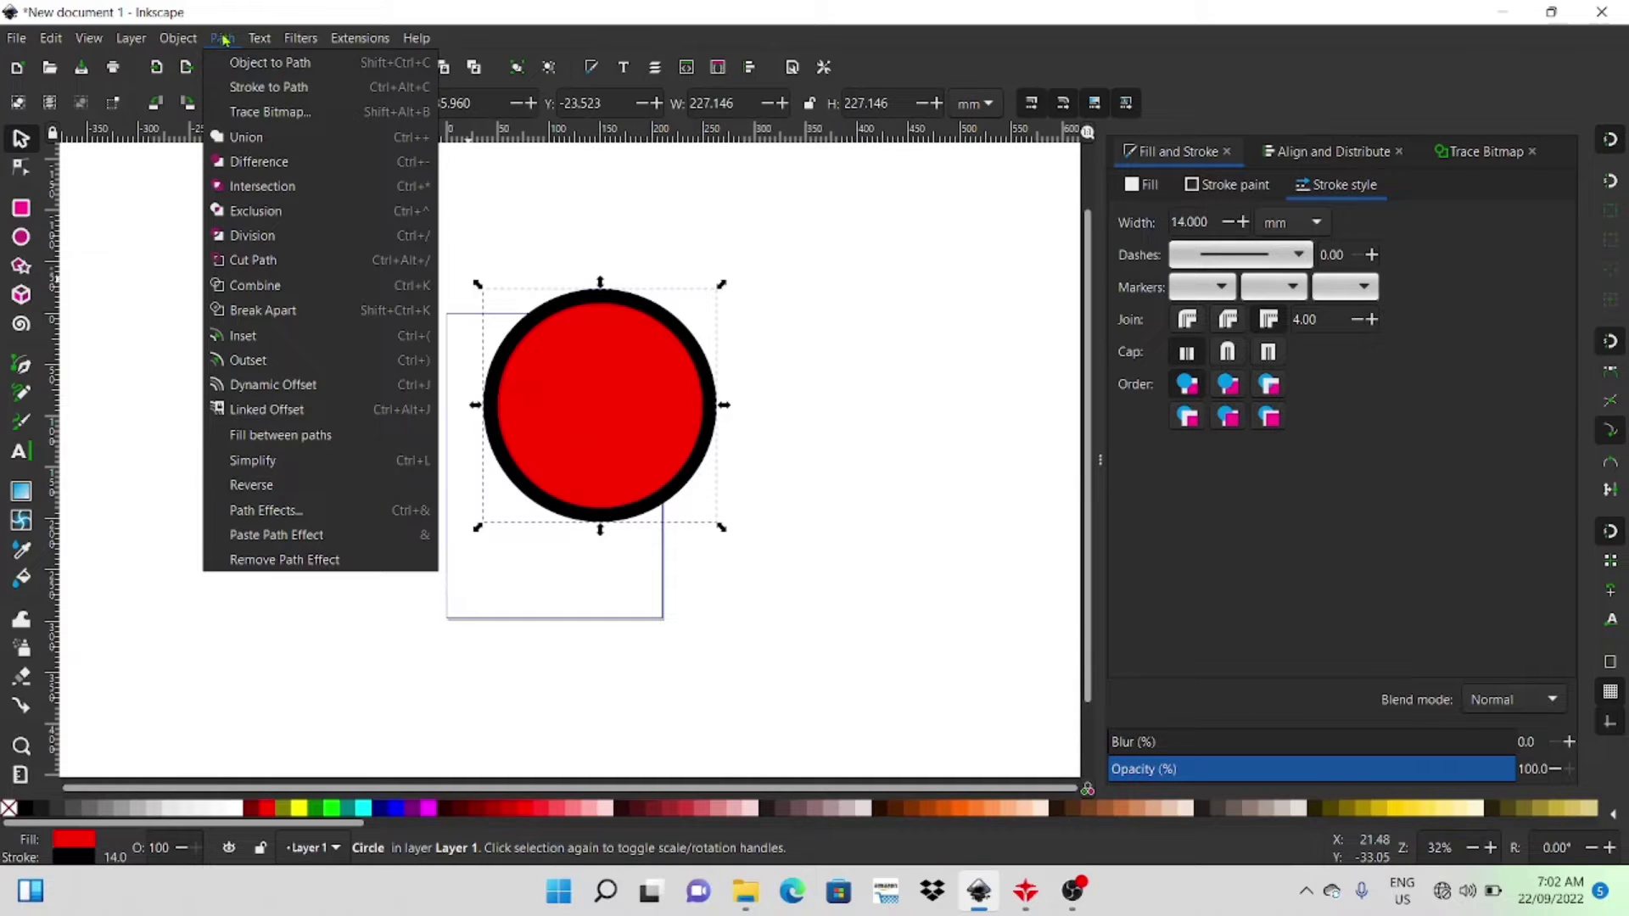
left_click(259, 93)
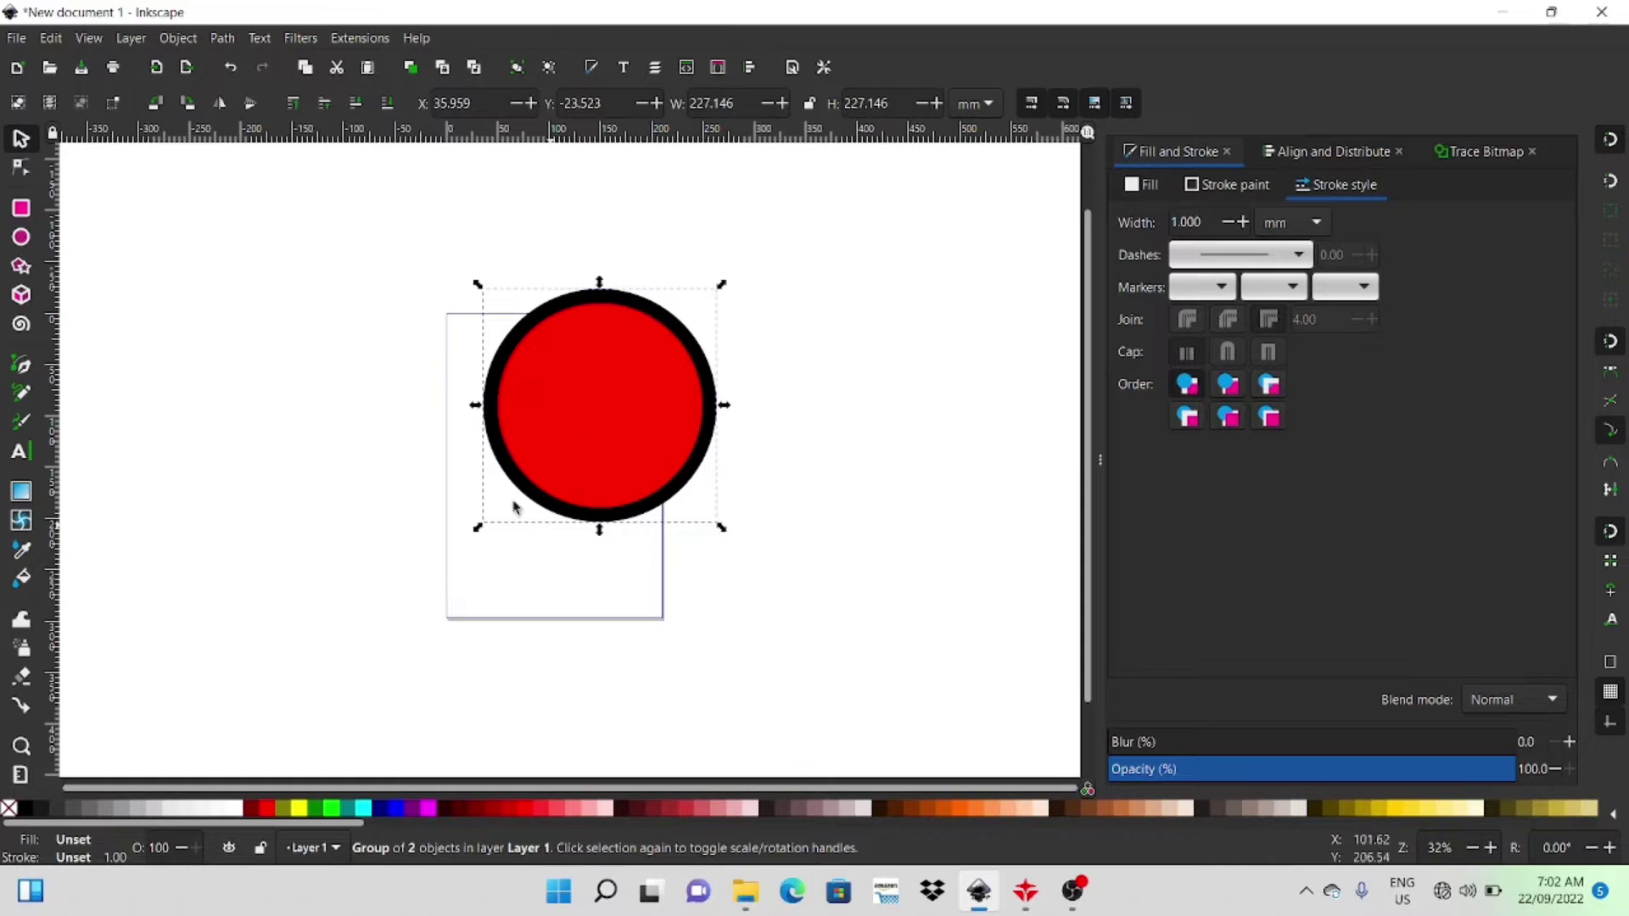
left_click_drag(364, 206, 810, 604)
left_click(180, 38)
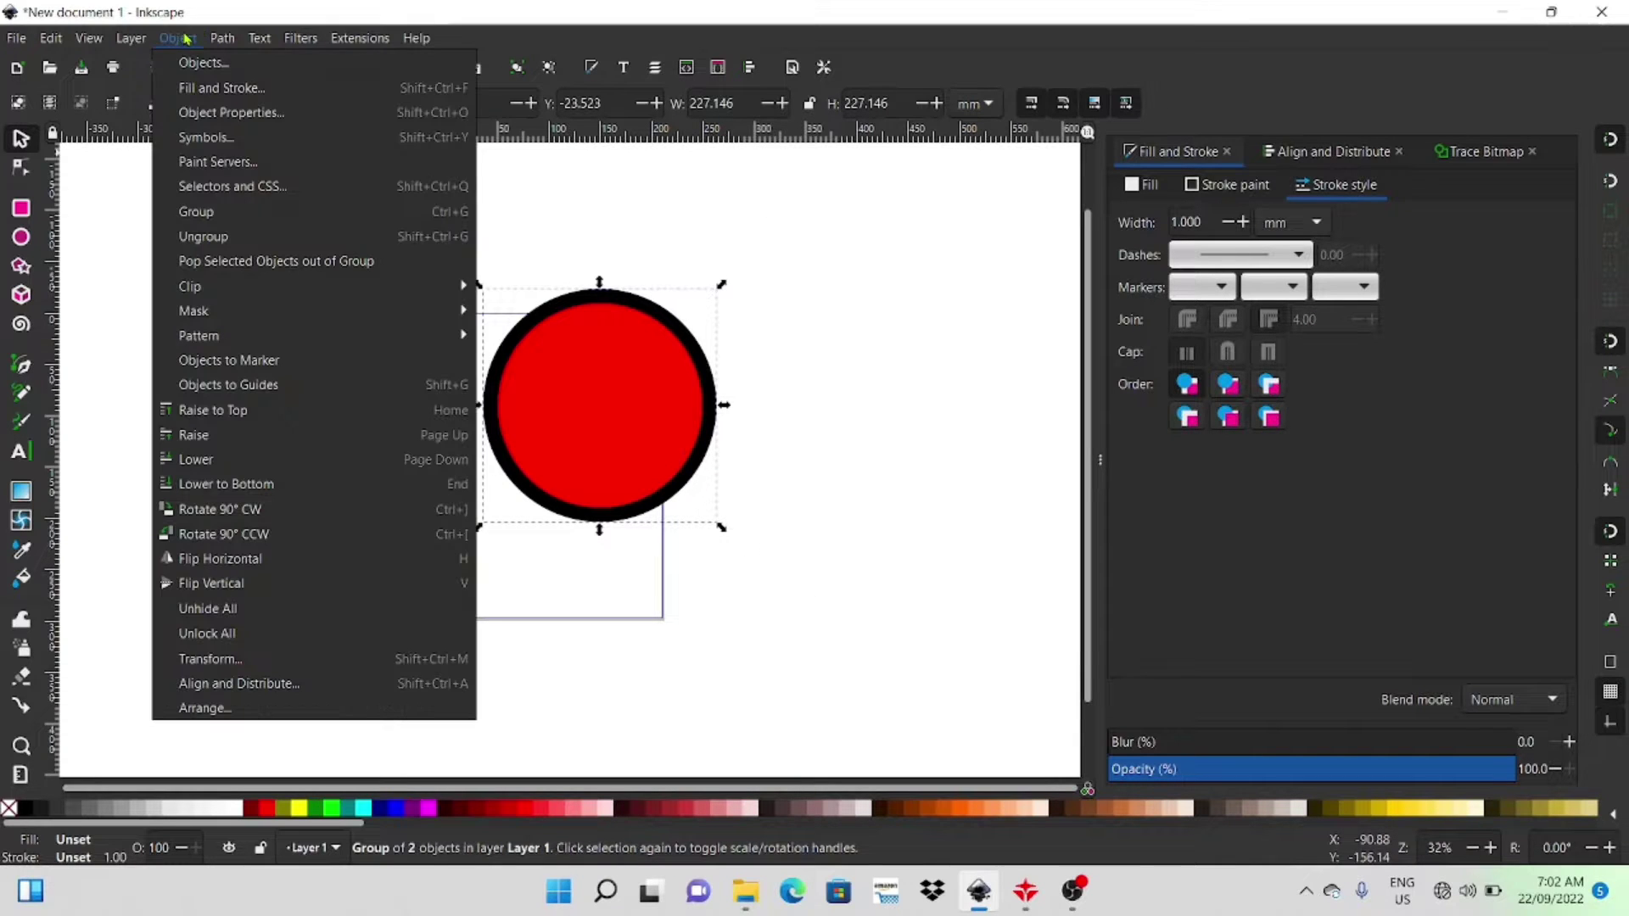
left_click(201, 237)
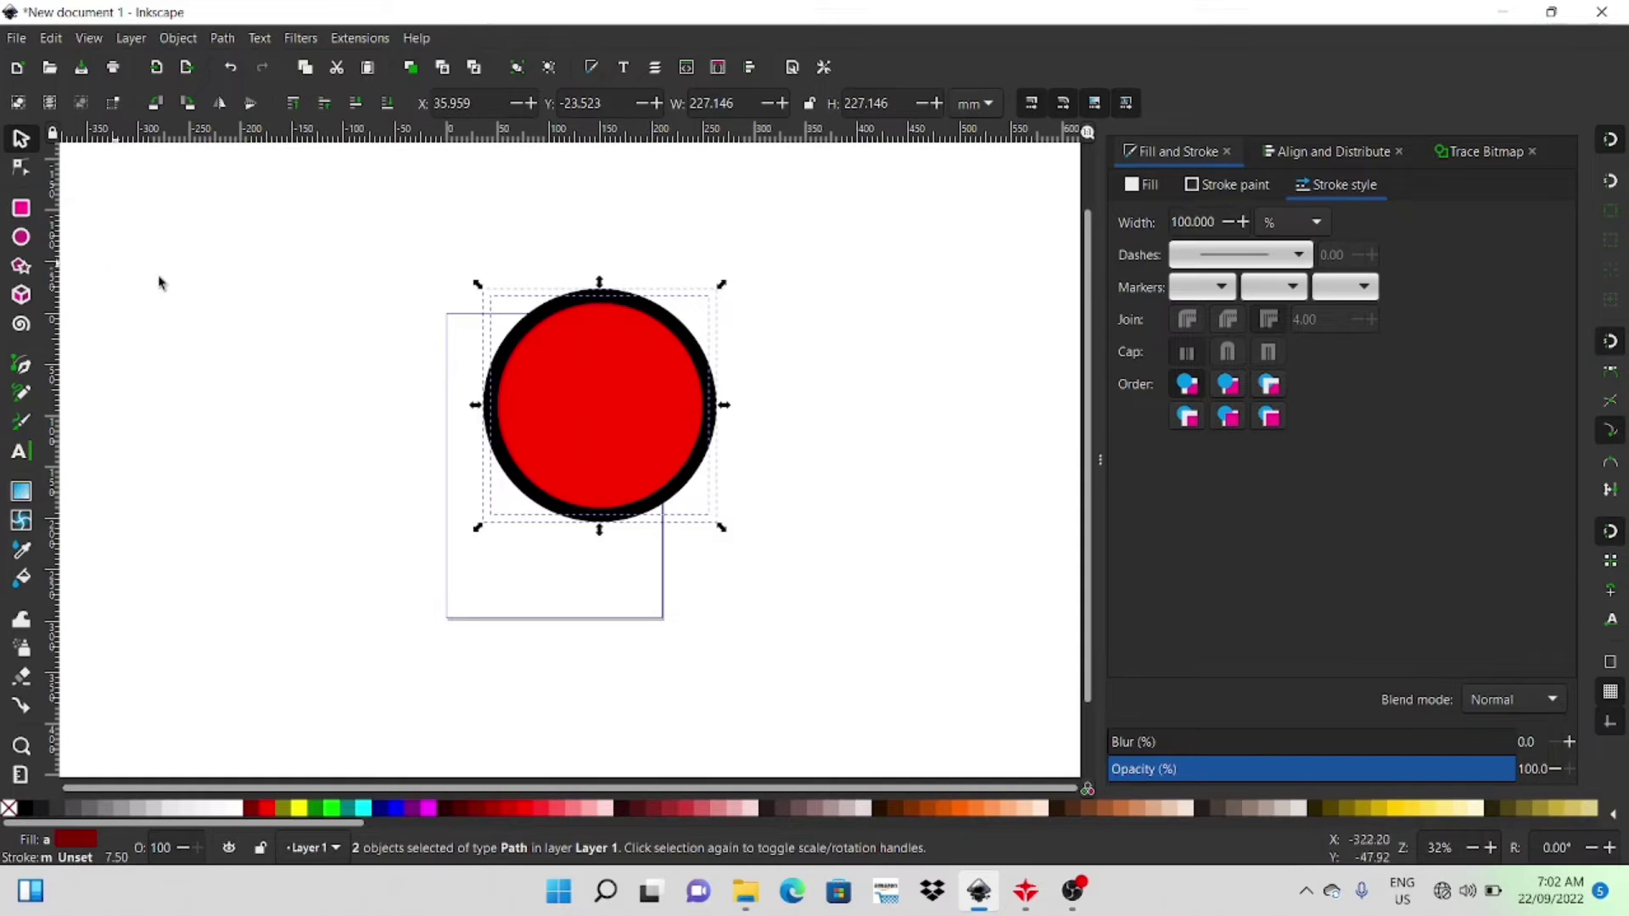
- Pull the red disc out of the black ring and delete it
key("Escape")
mouse_move(661, 418)
left_mouse_down()
mouse_move(934, 348)
mouse_move(886, 389)
mouse_move(335, 383)
left_mouse_up()
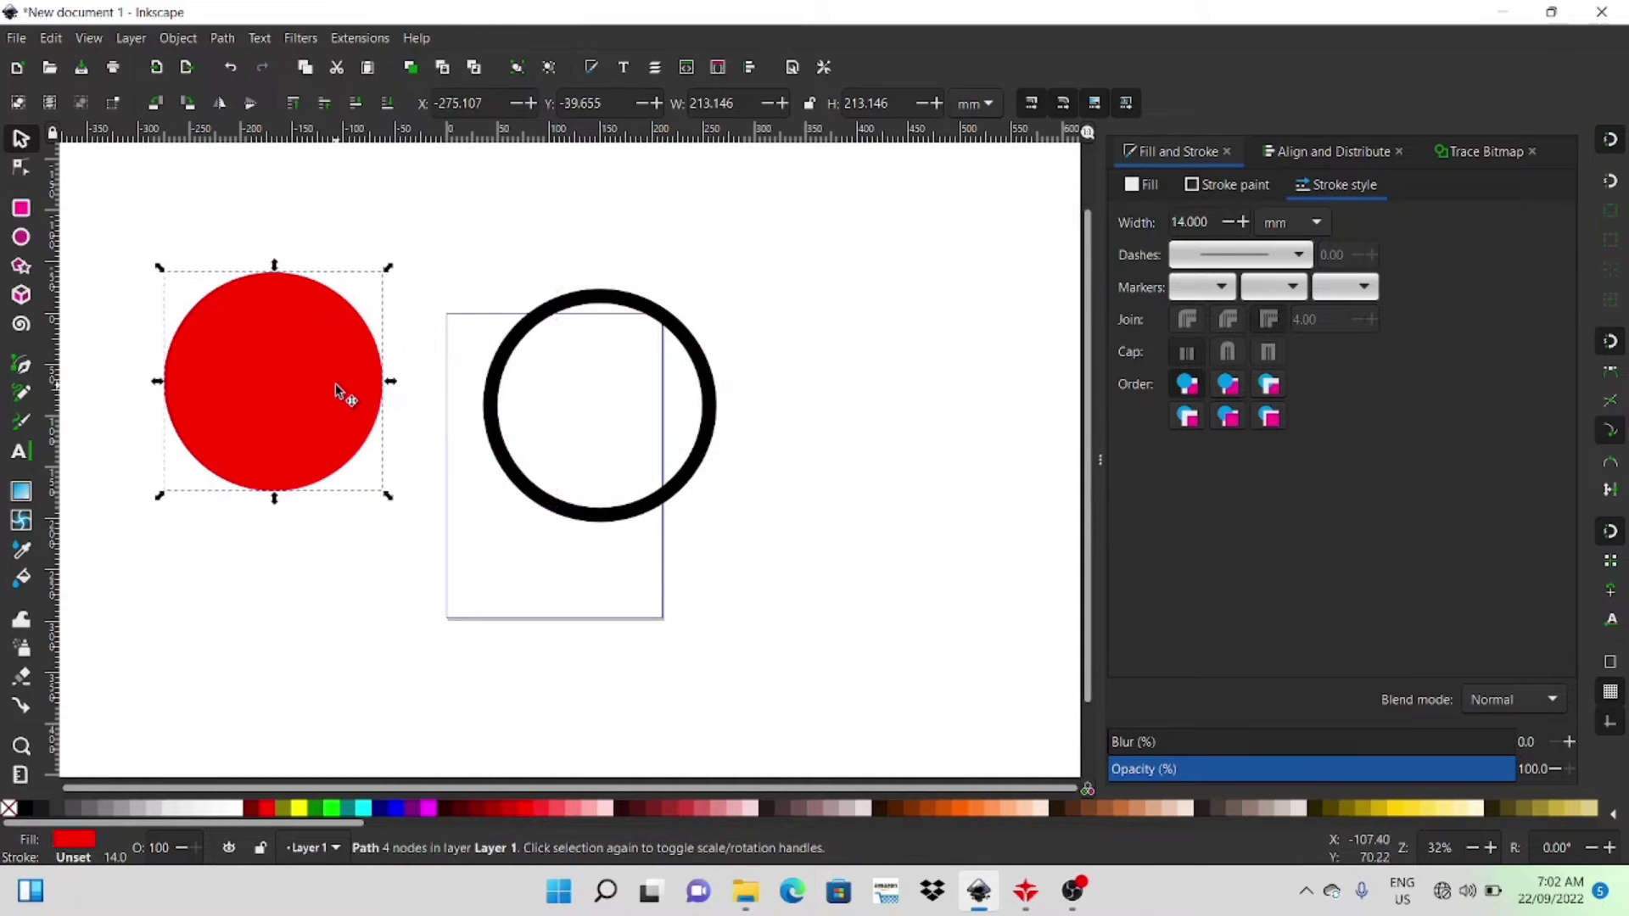
key("Delete")
- Enlarge the black ring proportionally to about 289 mm wide and place it at about X 11 mm, Y -41 mm
left_click_drag(489, 420, 420, 443)
left_click_drag(653, 306, 756, 245)
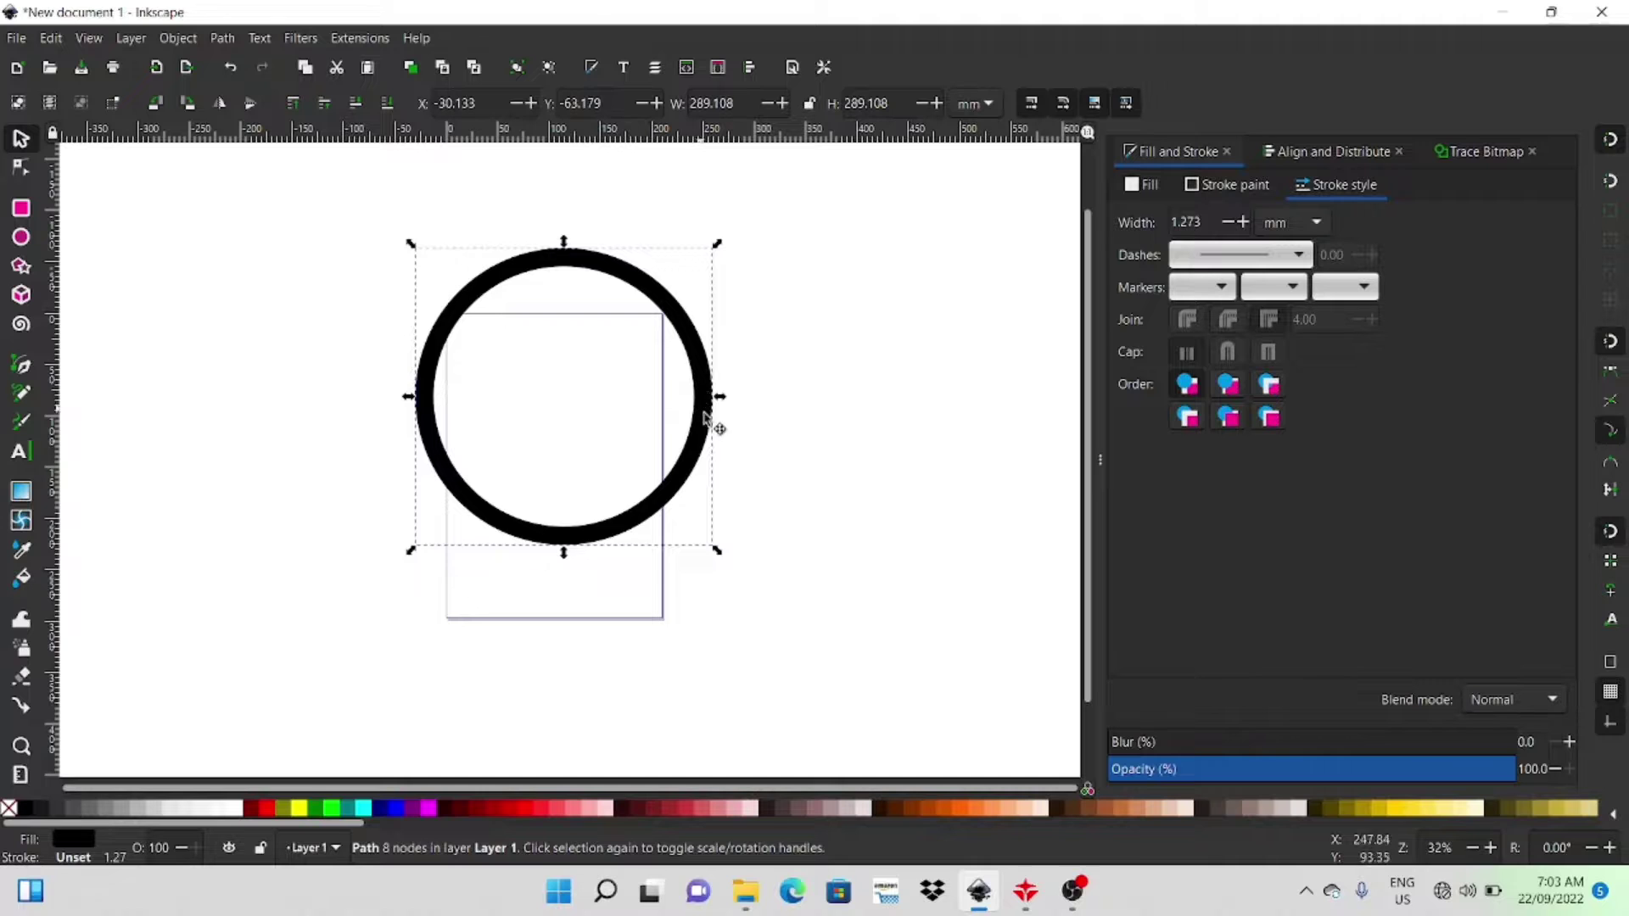
left_click_drag(712, 425, 753, 442)
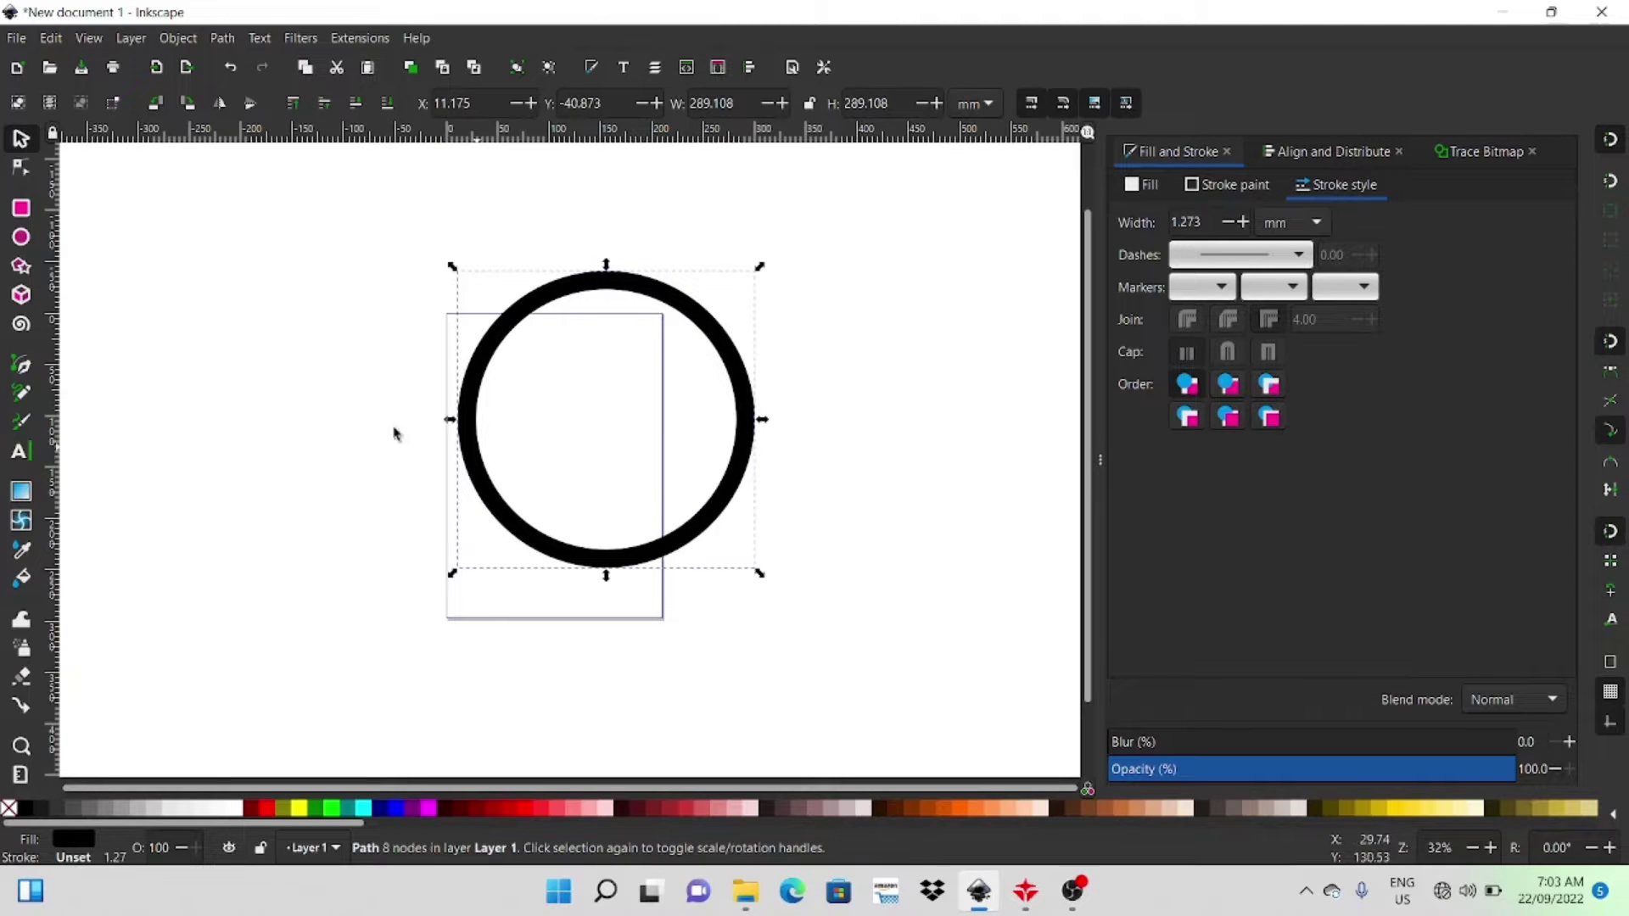
- Add a text object with a first name in the empty area outside the ring
left_click(21, 452)
left_click(181, 326)
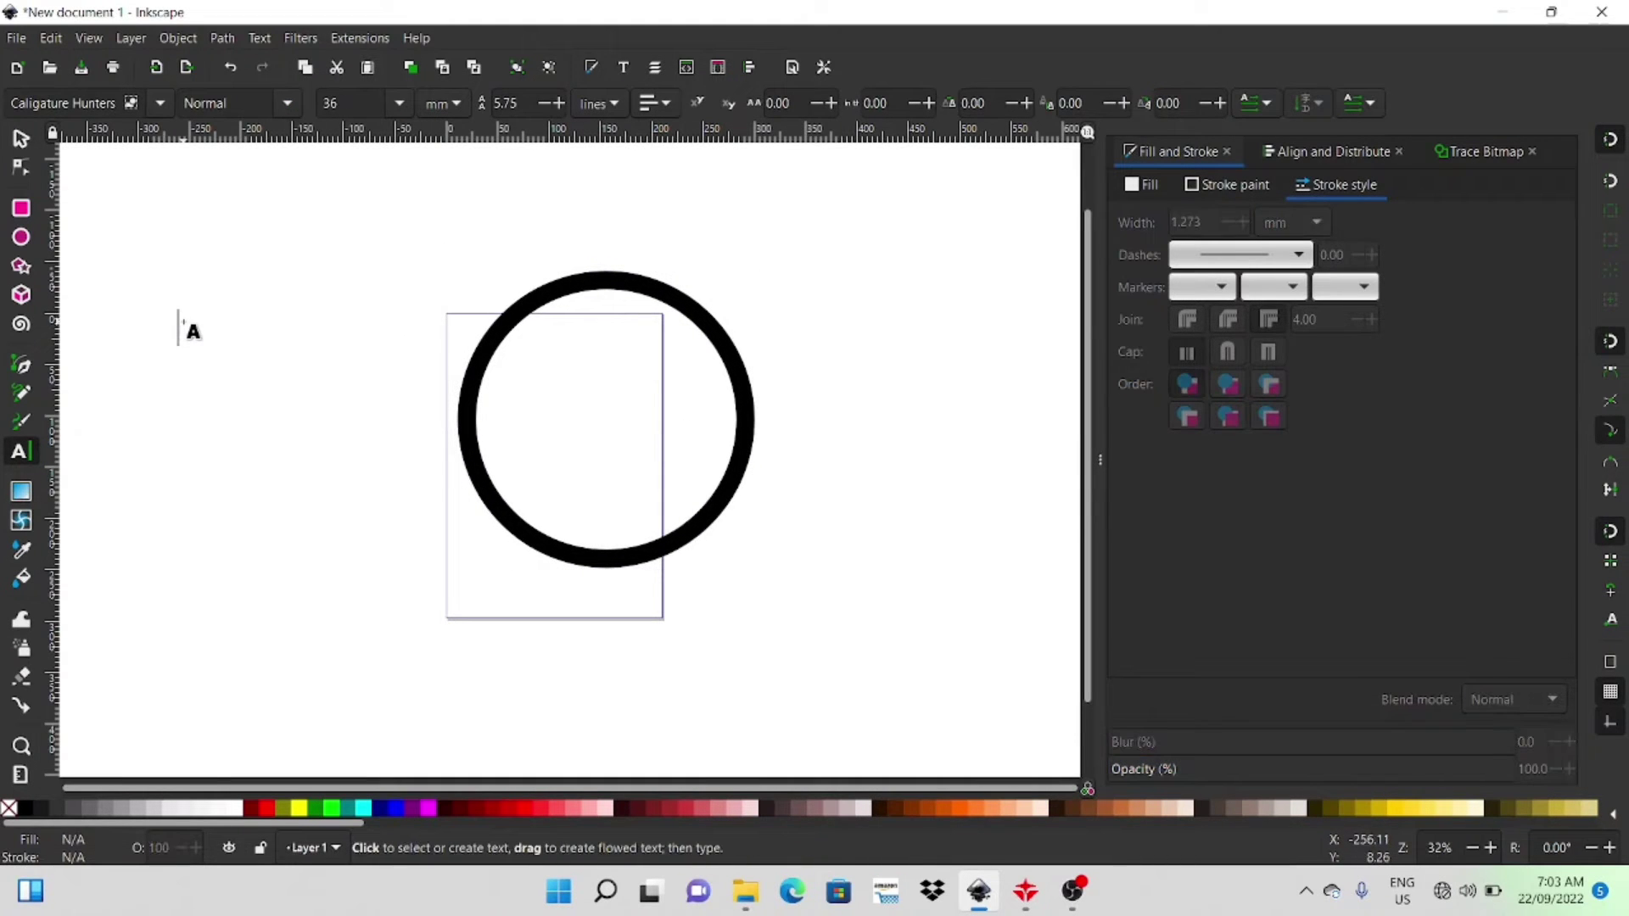
type("Abc")
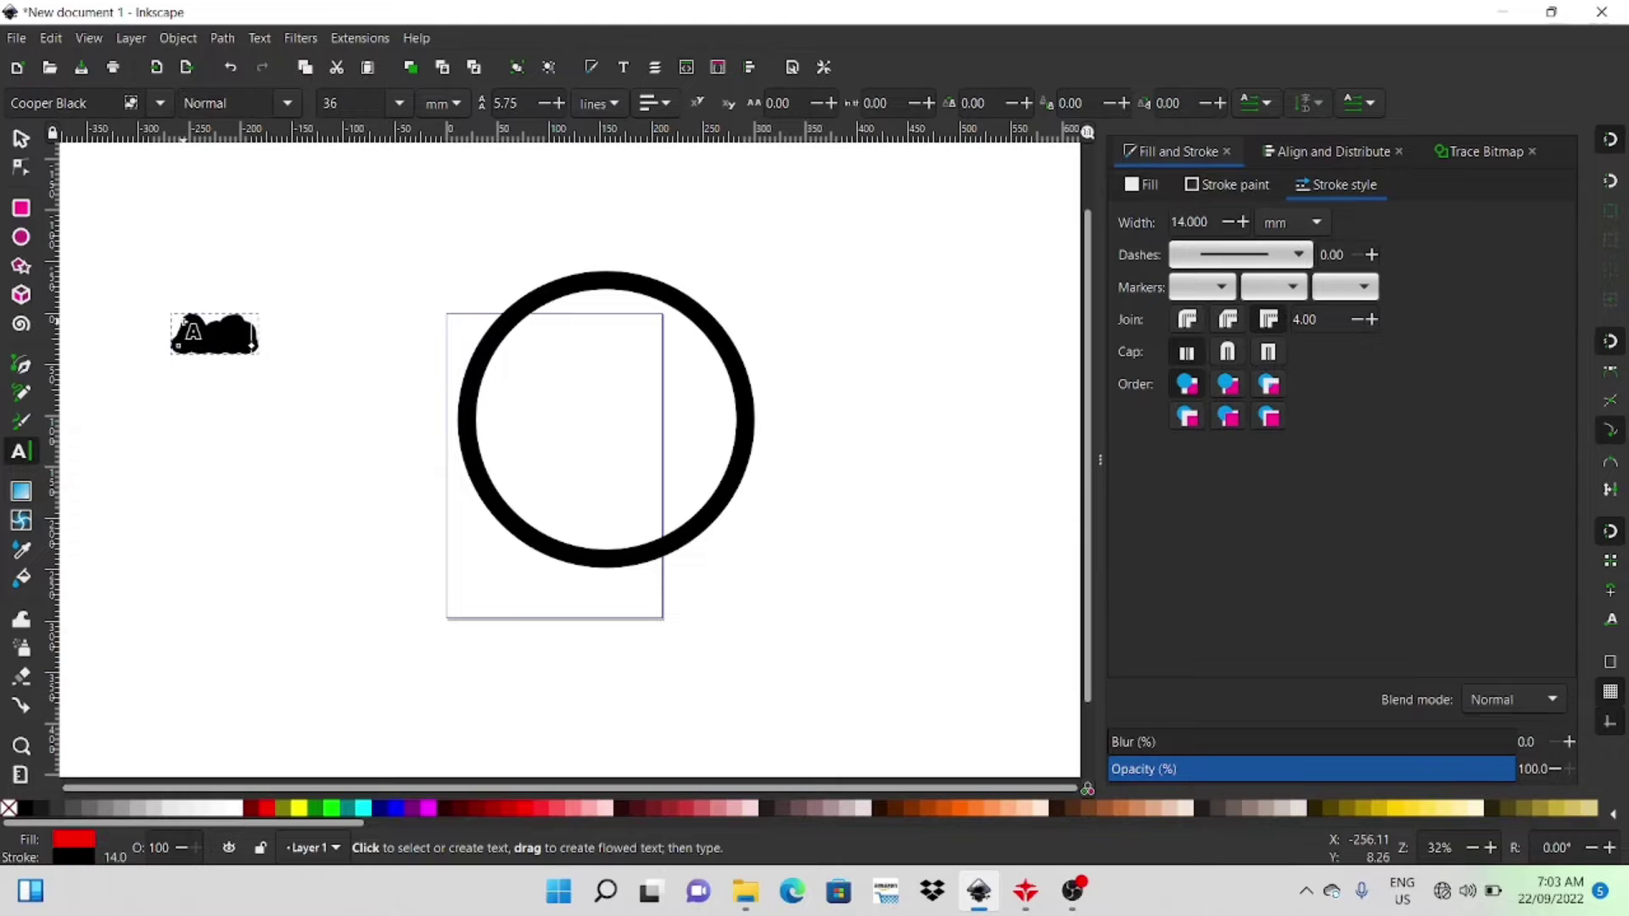
type("def")
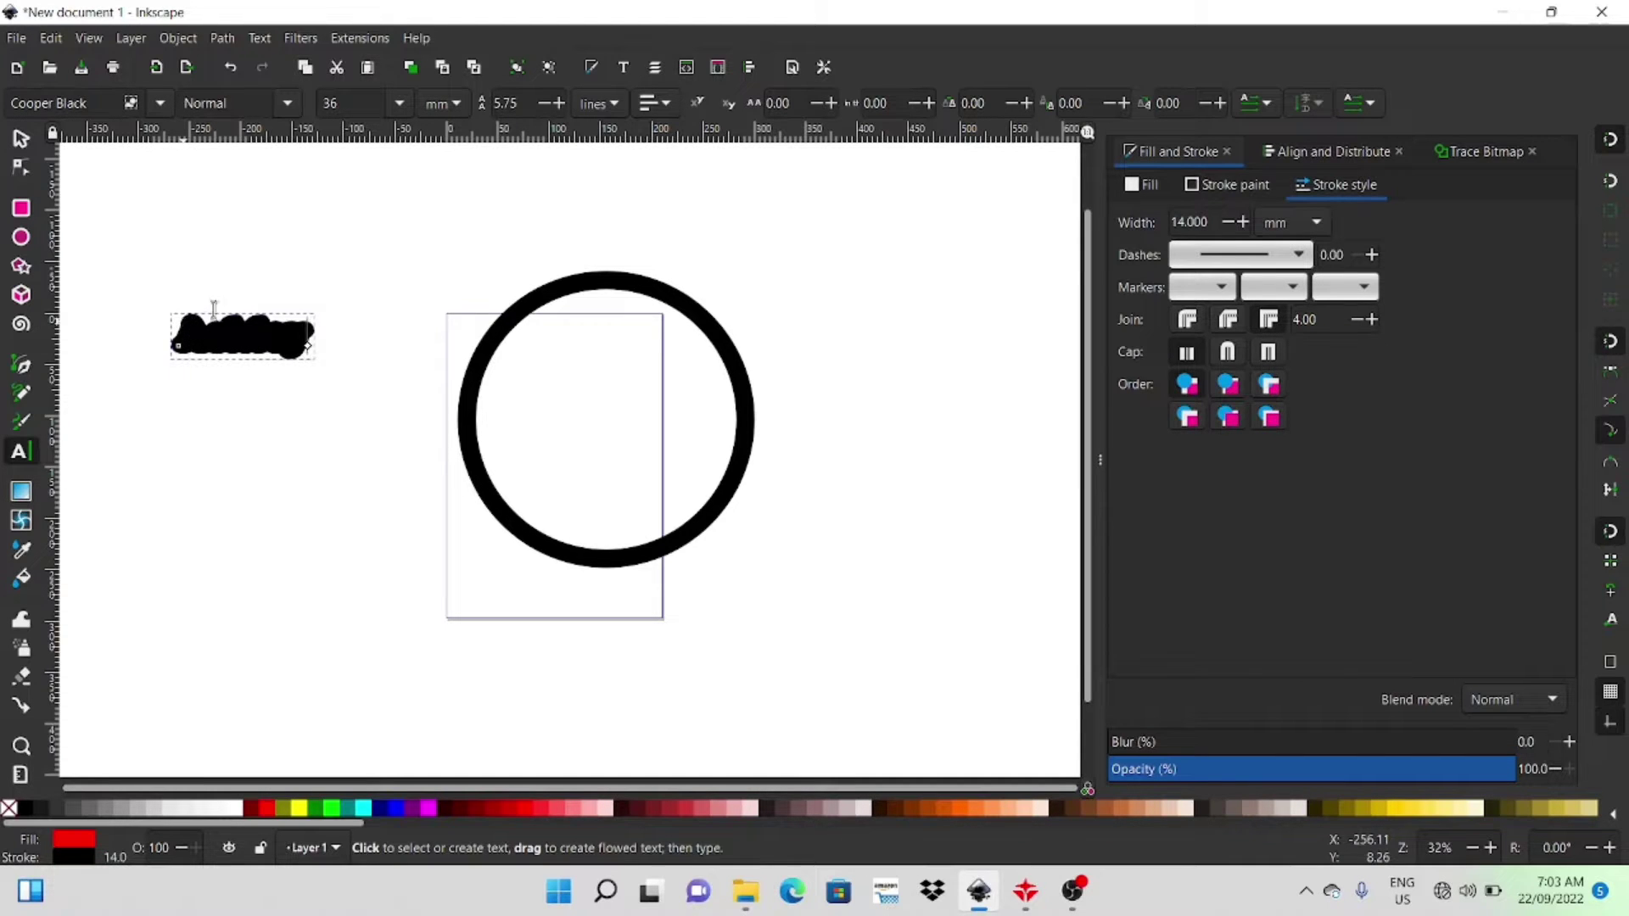
- Remove the name text's stroke paint and move the text inside the ring
left_click(22, 137)
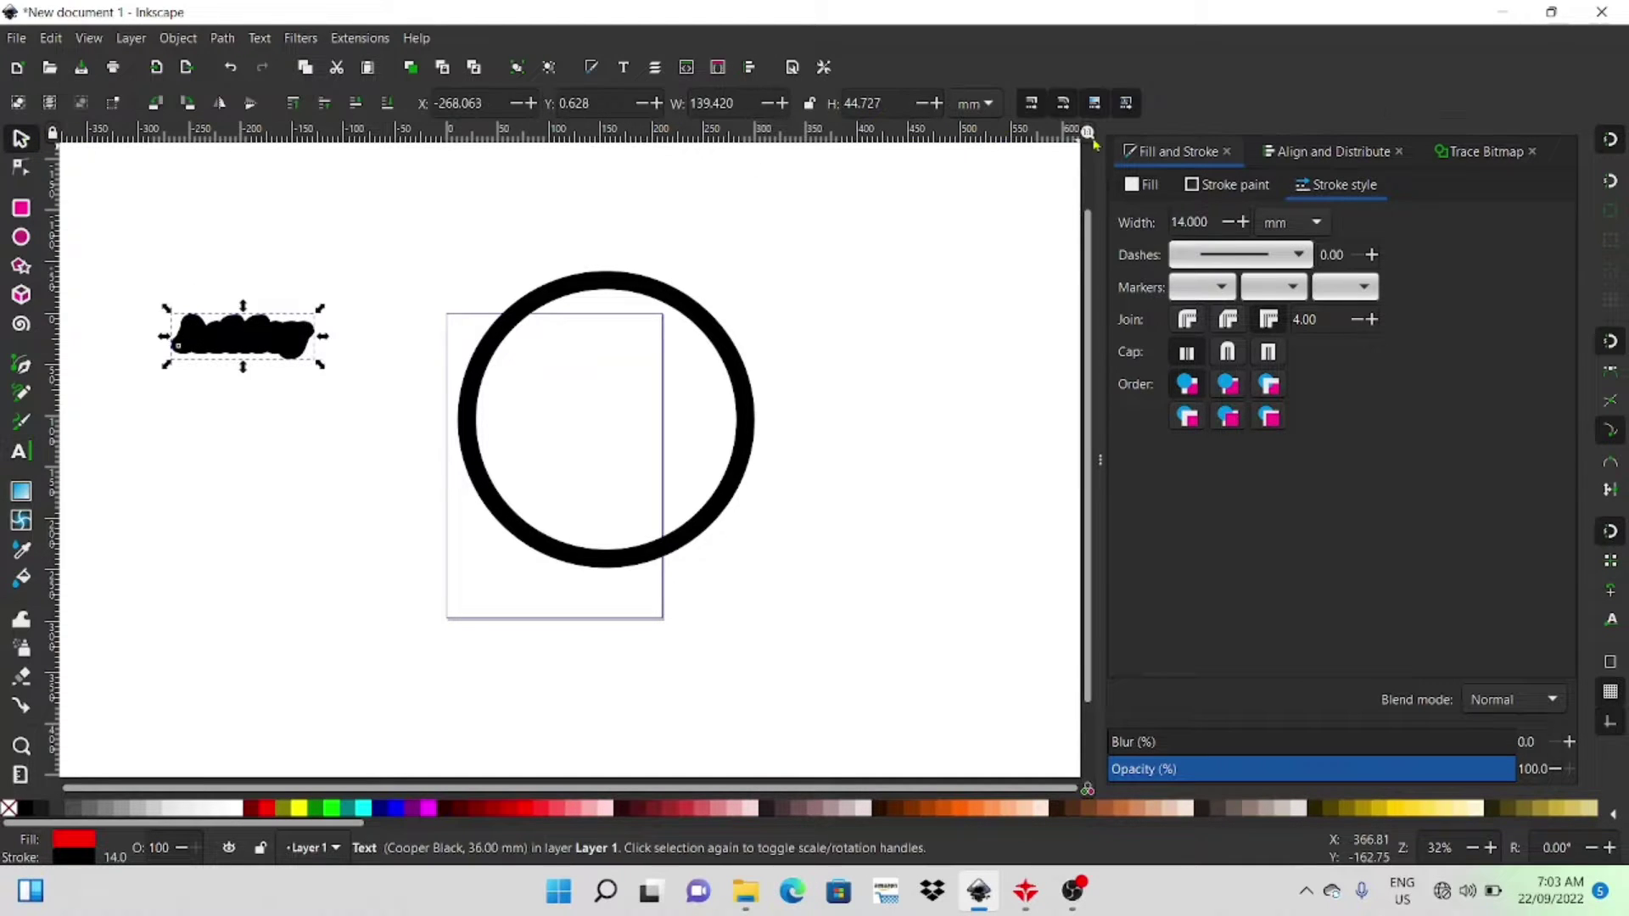
left_click(1203, 186)
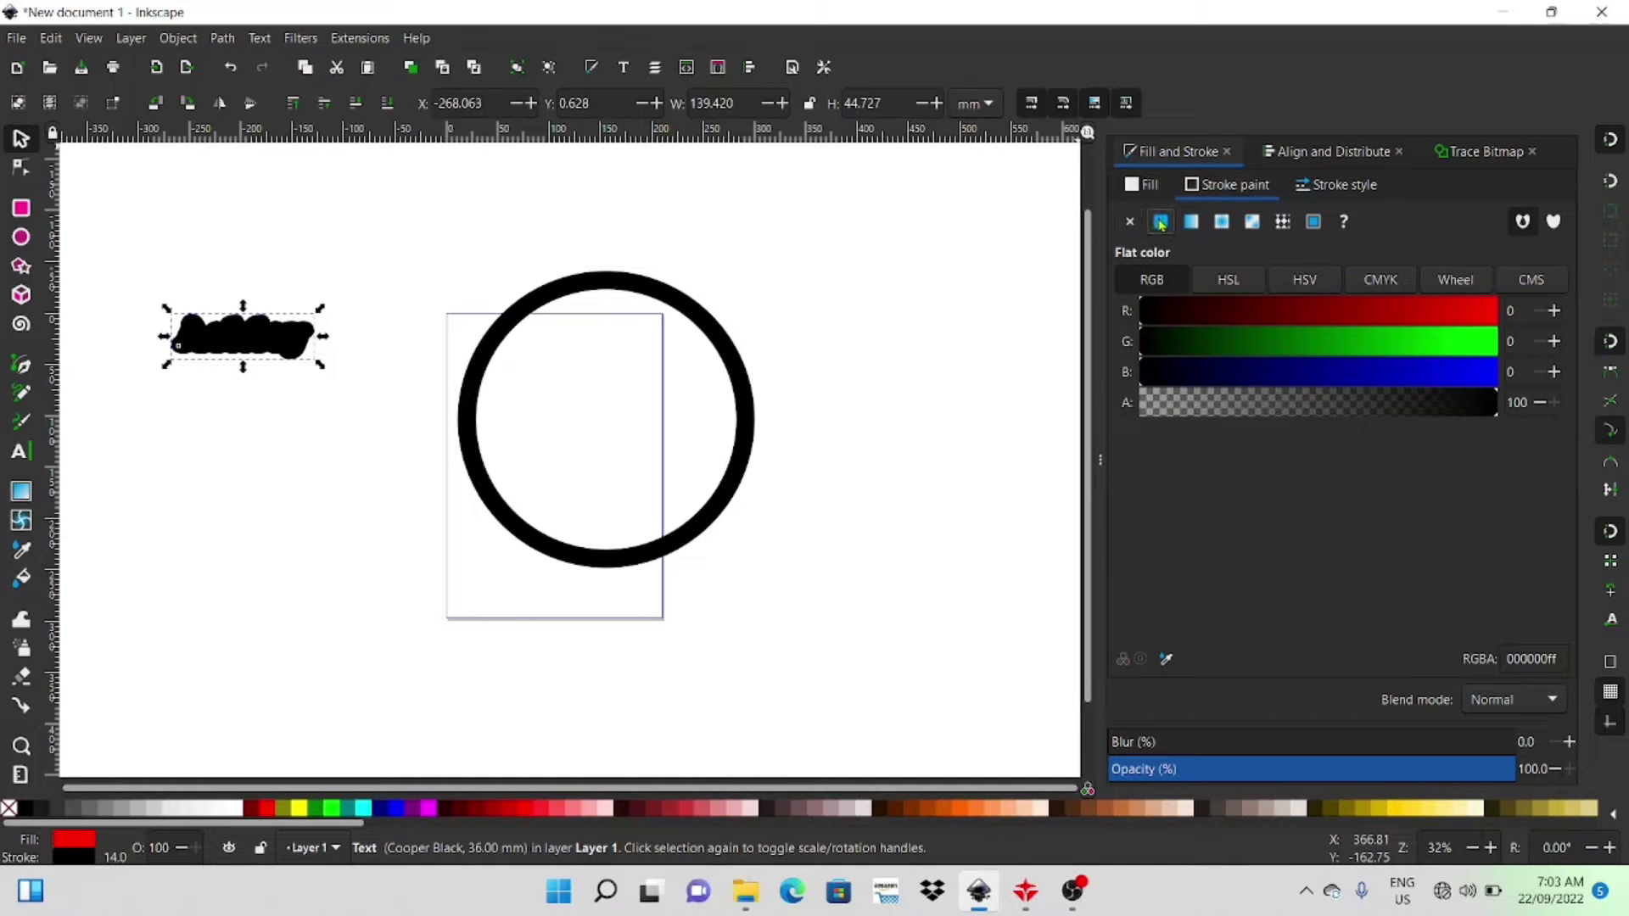
left_click(1129, 221)
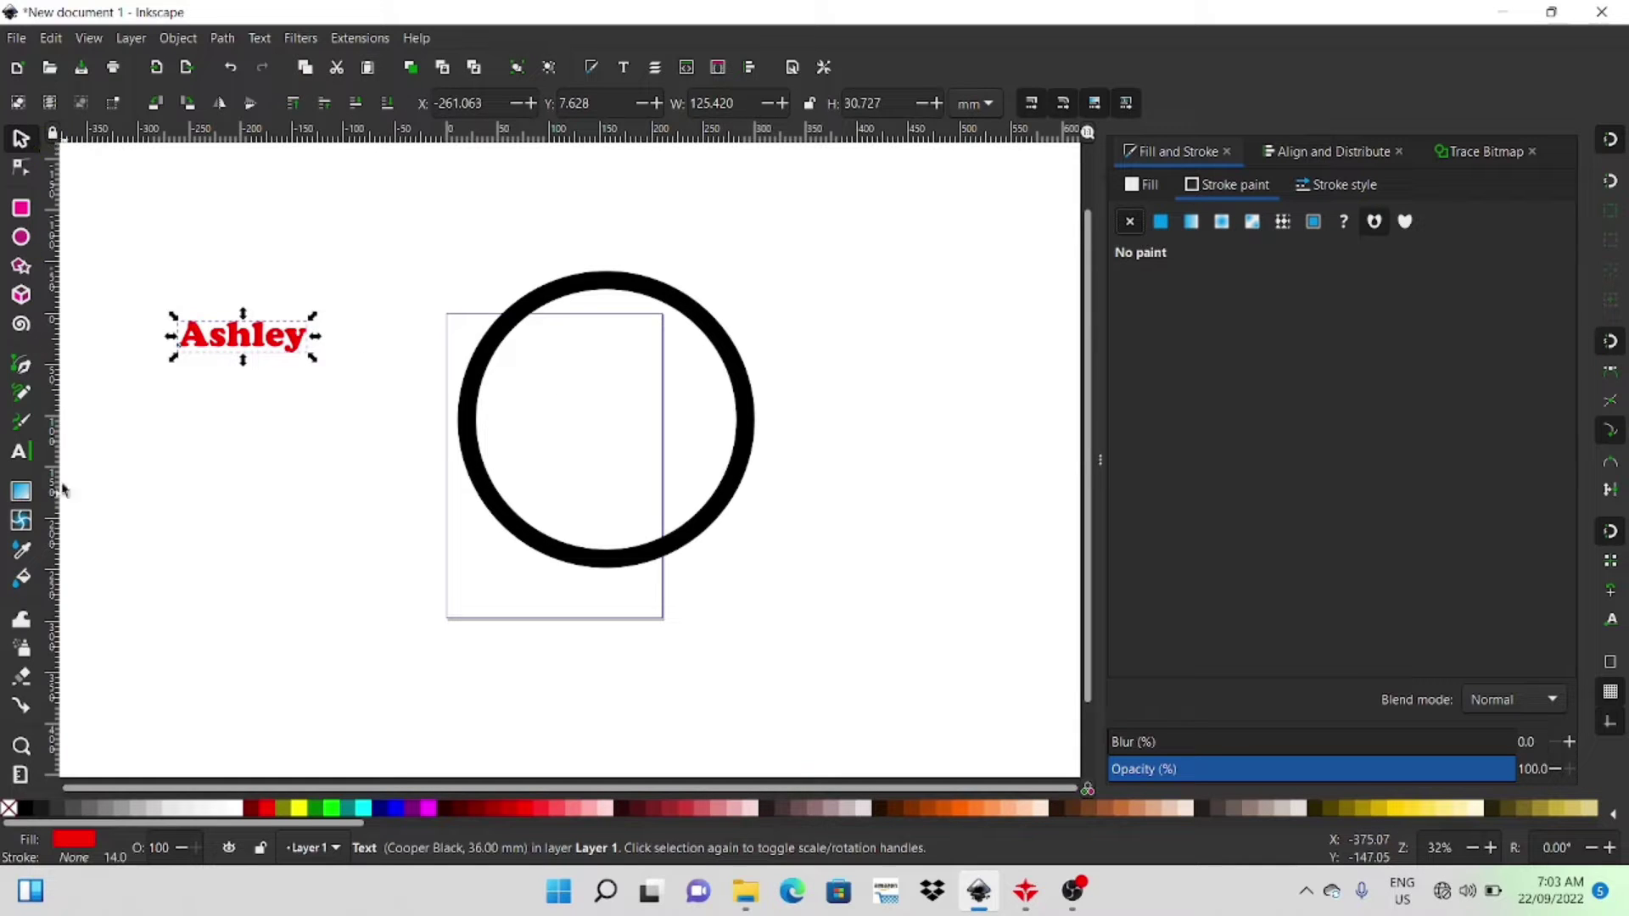
left_click_drag(245, 336, 598, 419)
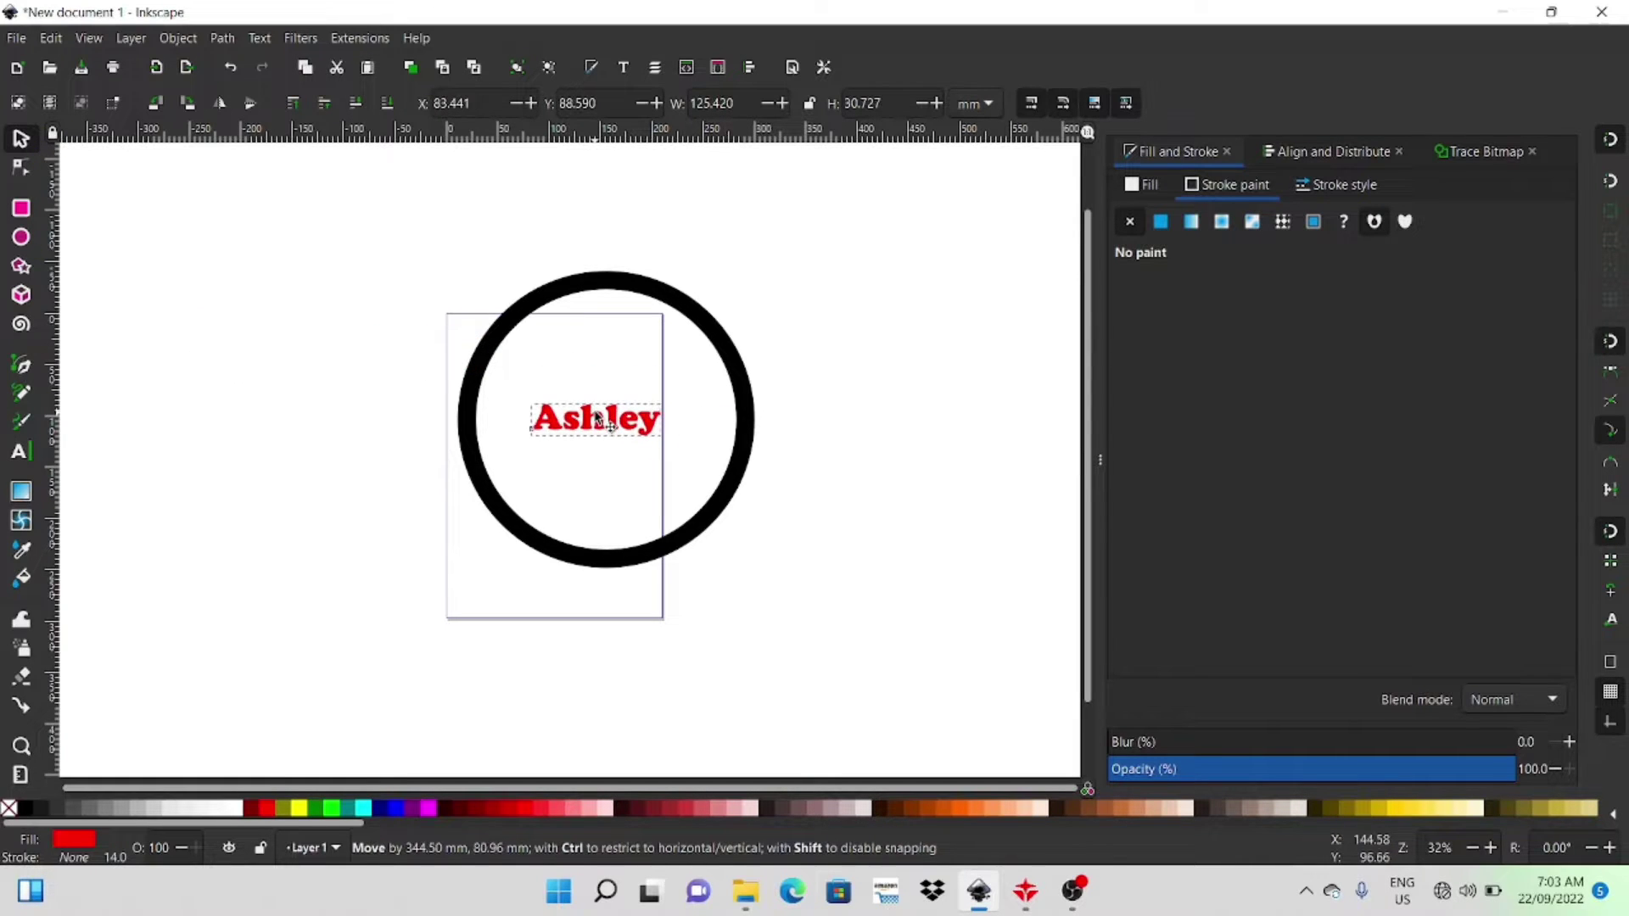
- Change the name text's font to Hugheid
left_click(20, 451)
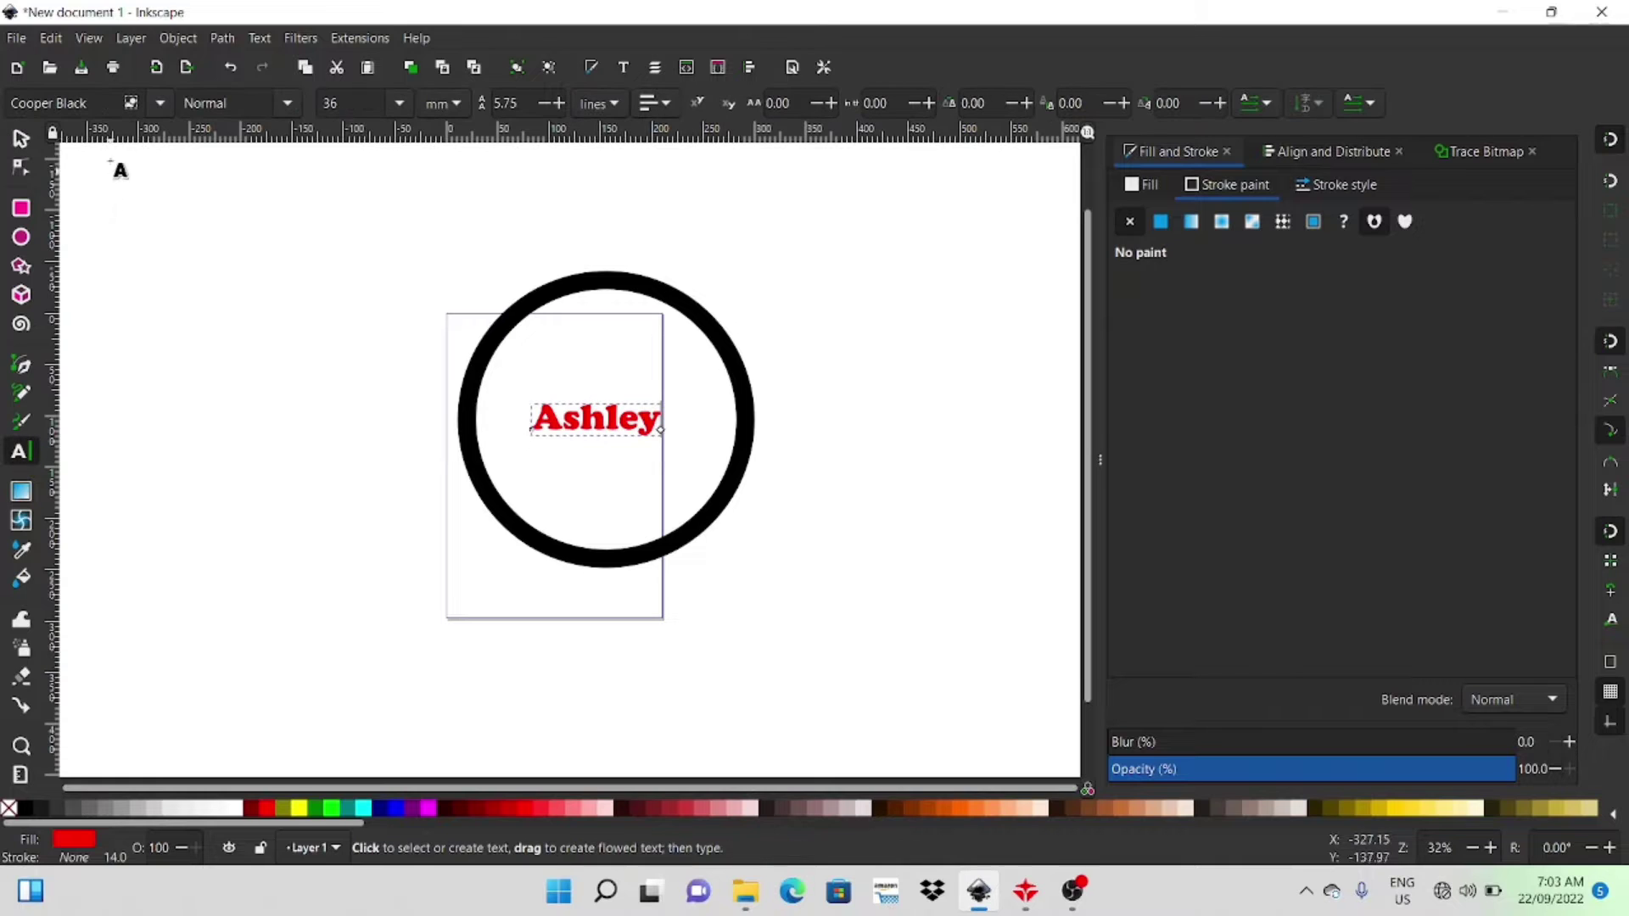
left_click(101, 103)
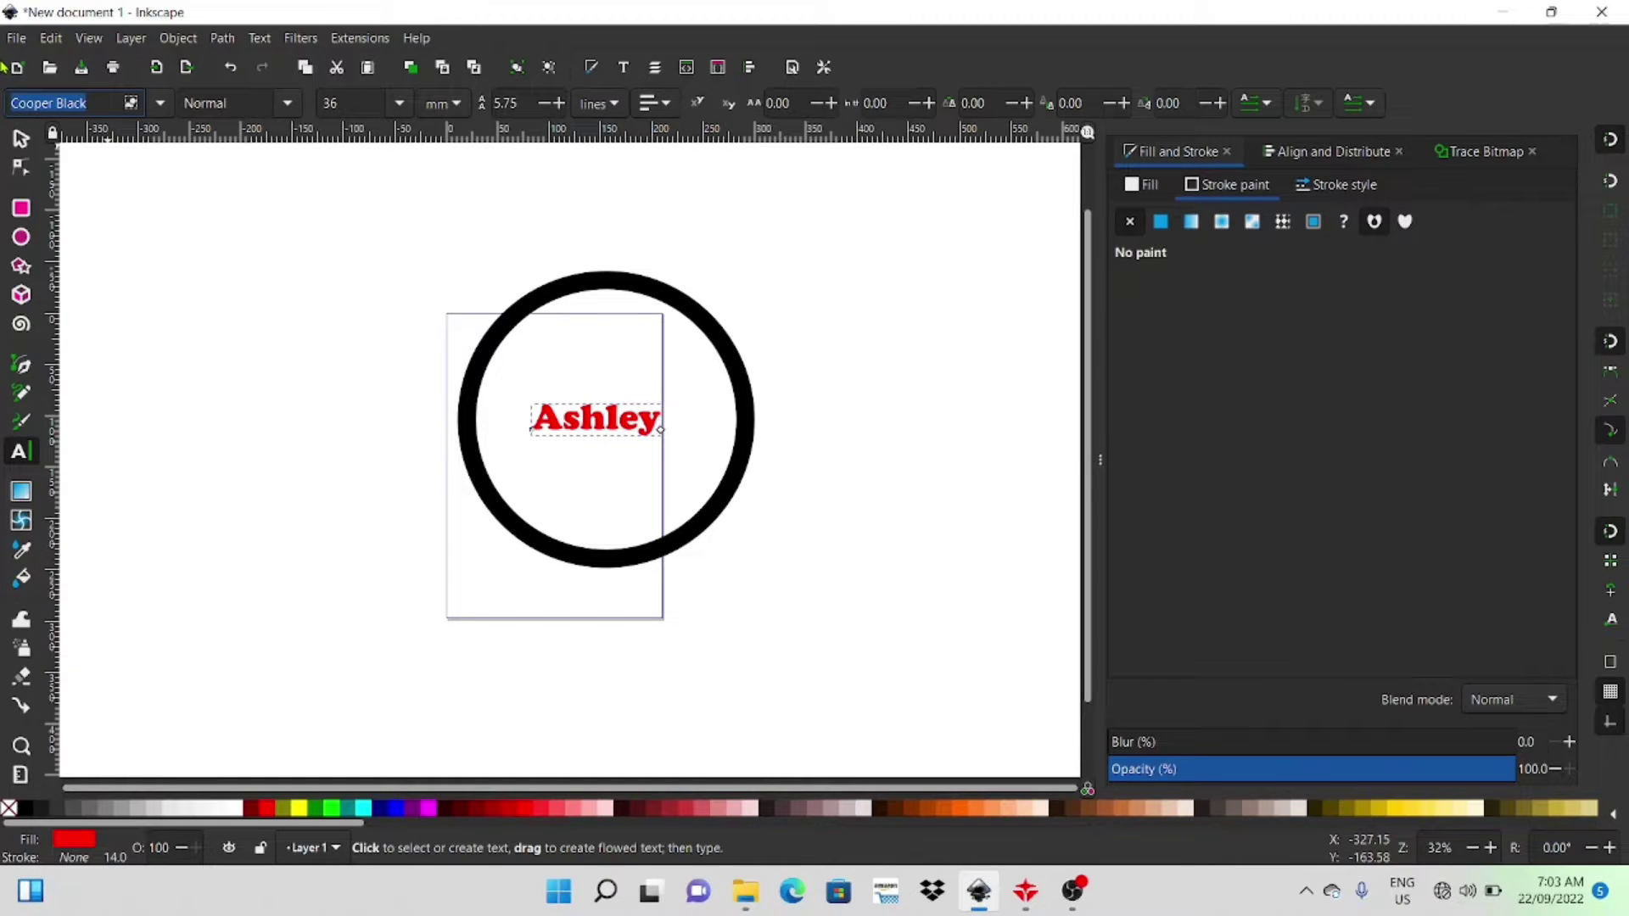
type("Hugheid")
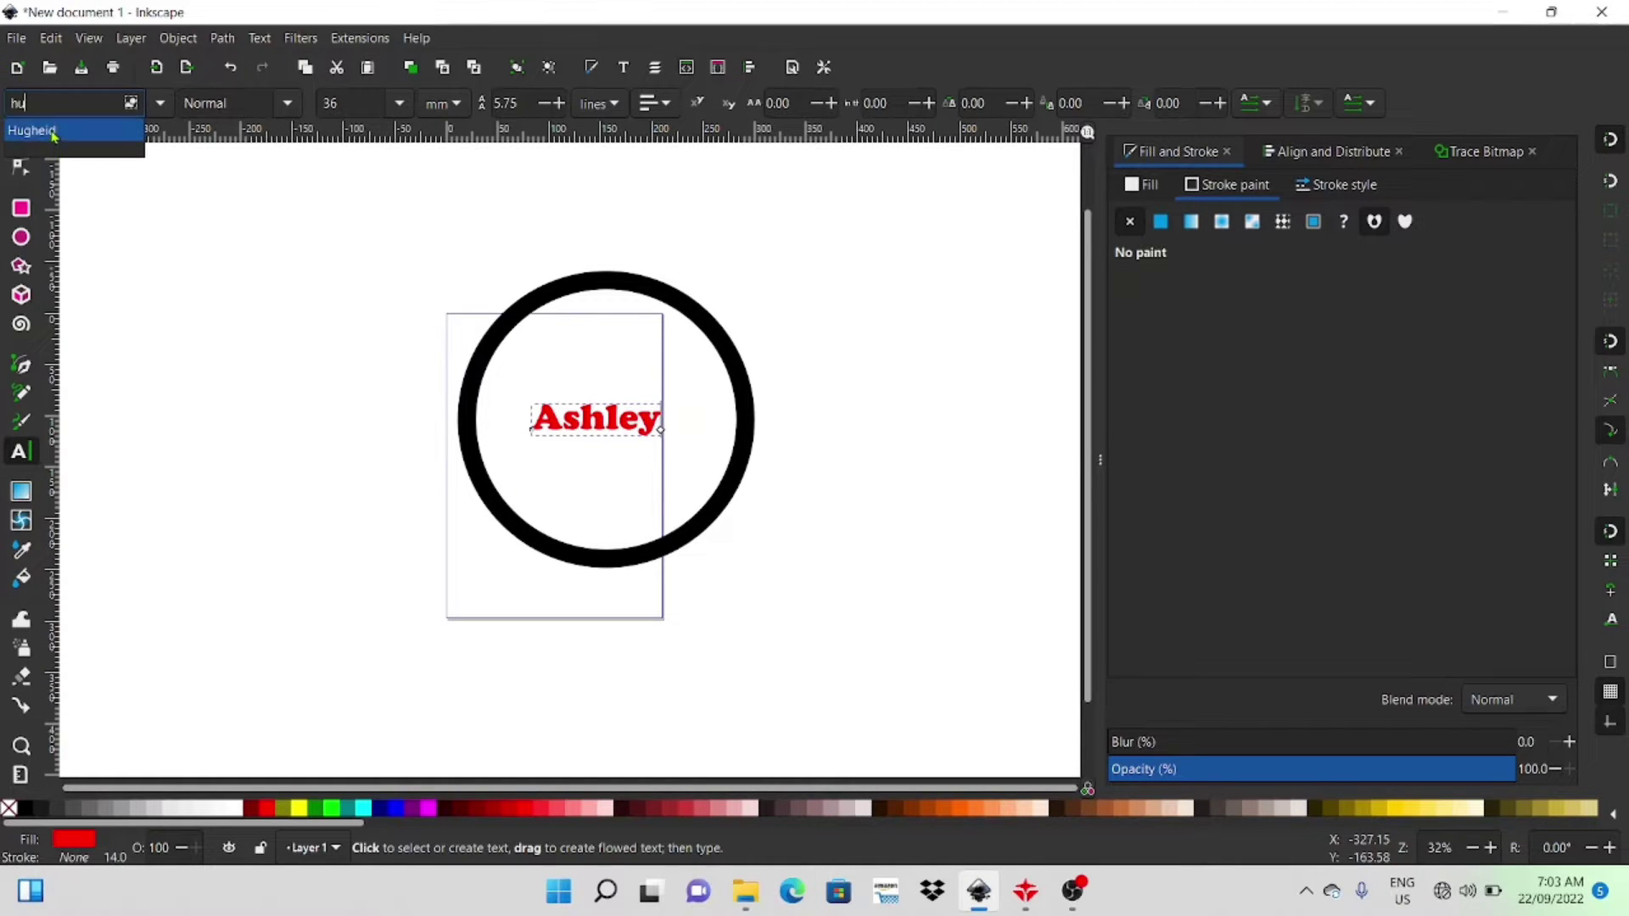
key("Return")
- Scale the name text to about 270 by 115 mm and position it so both ends overlap the ring
left_click(19, 136)
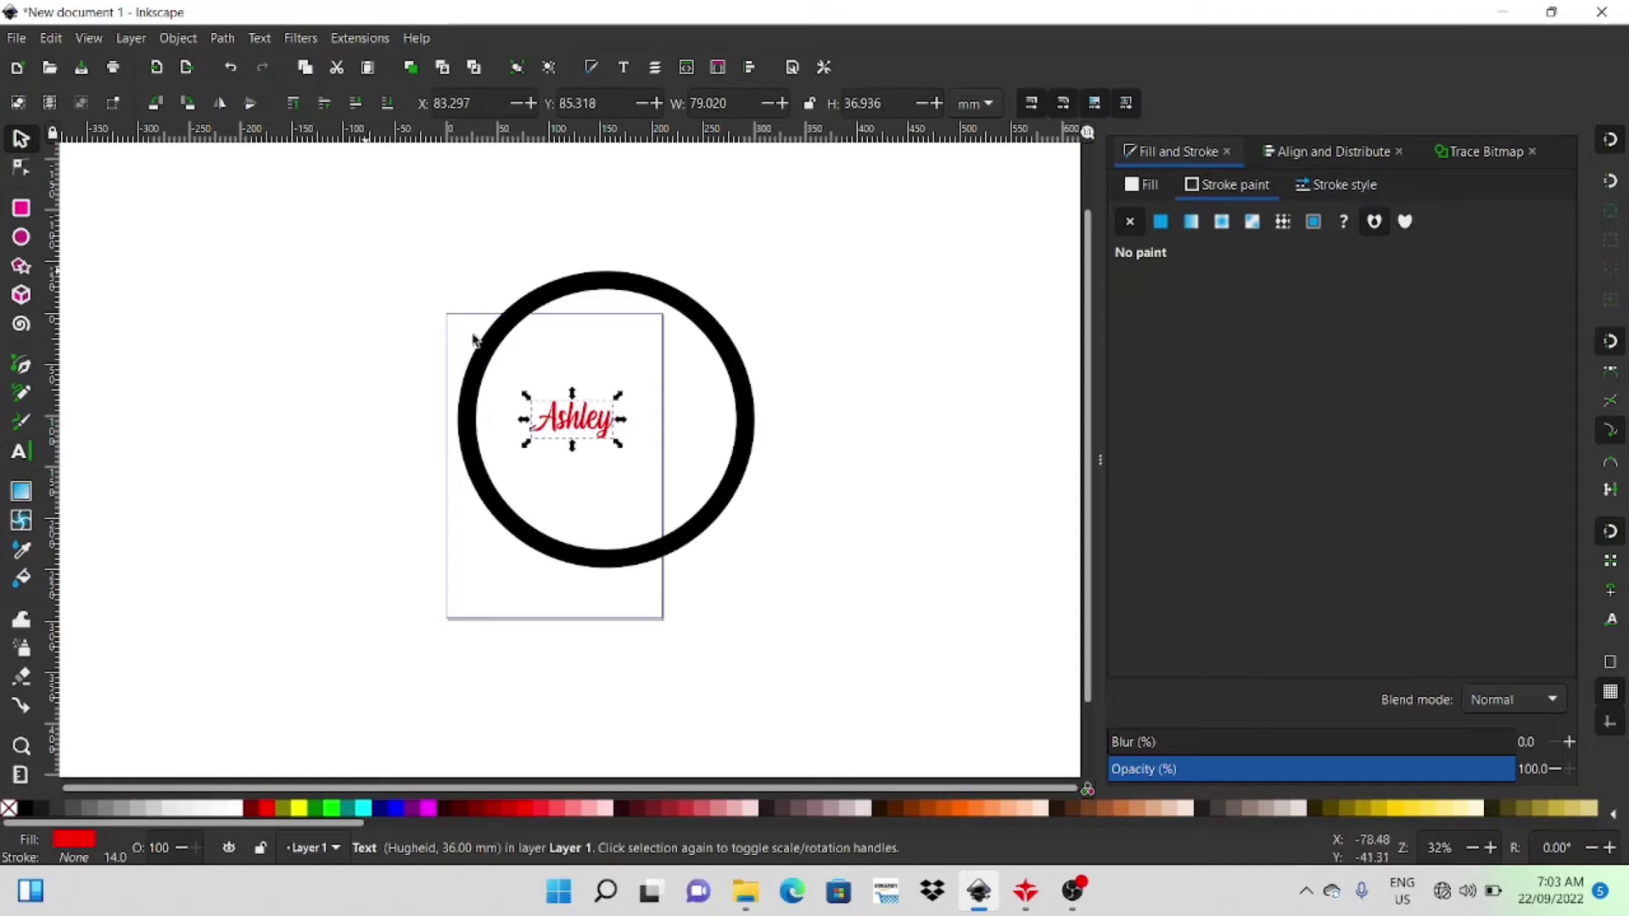
left_click_drag(618, 401, 790, 307)
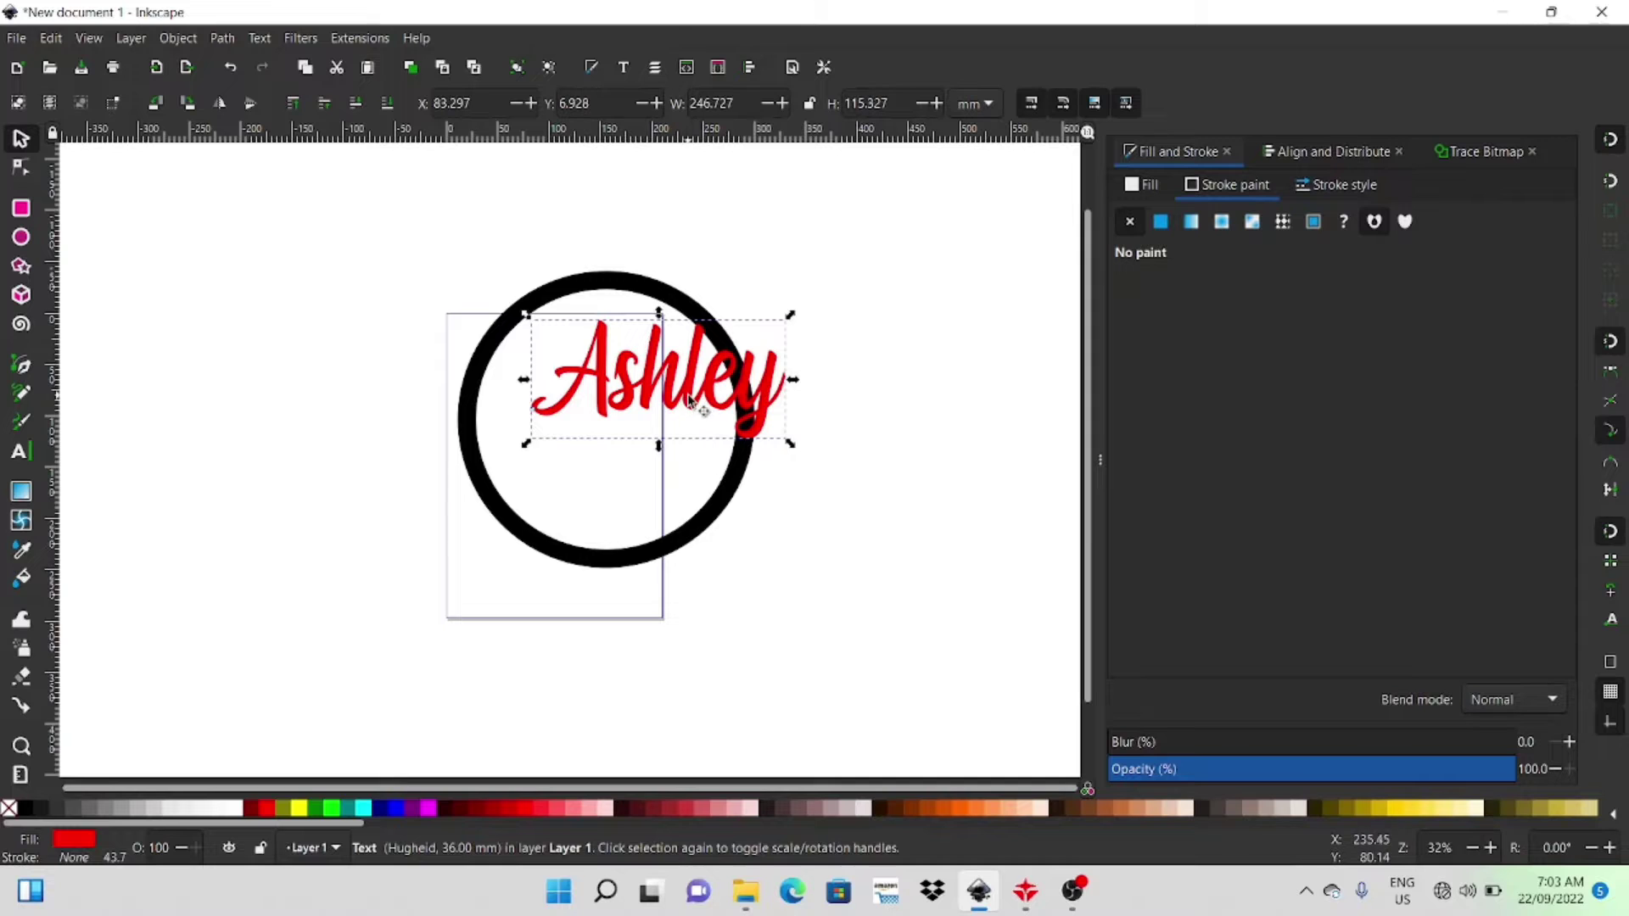
left_click_drag(685, 394, 619, 416)
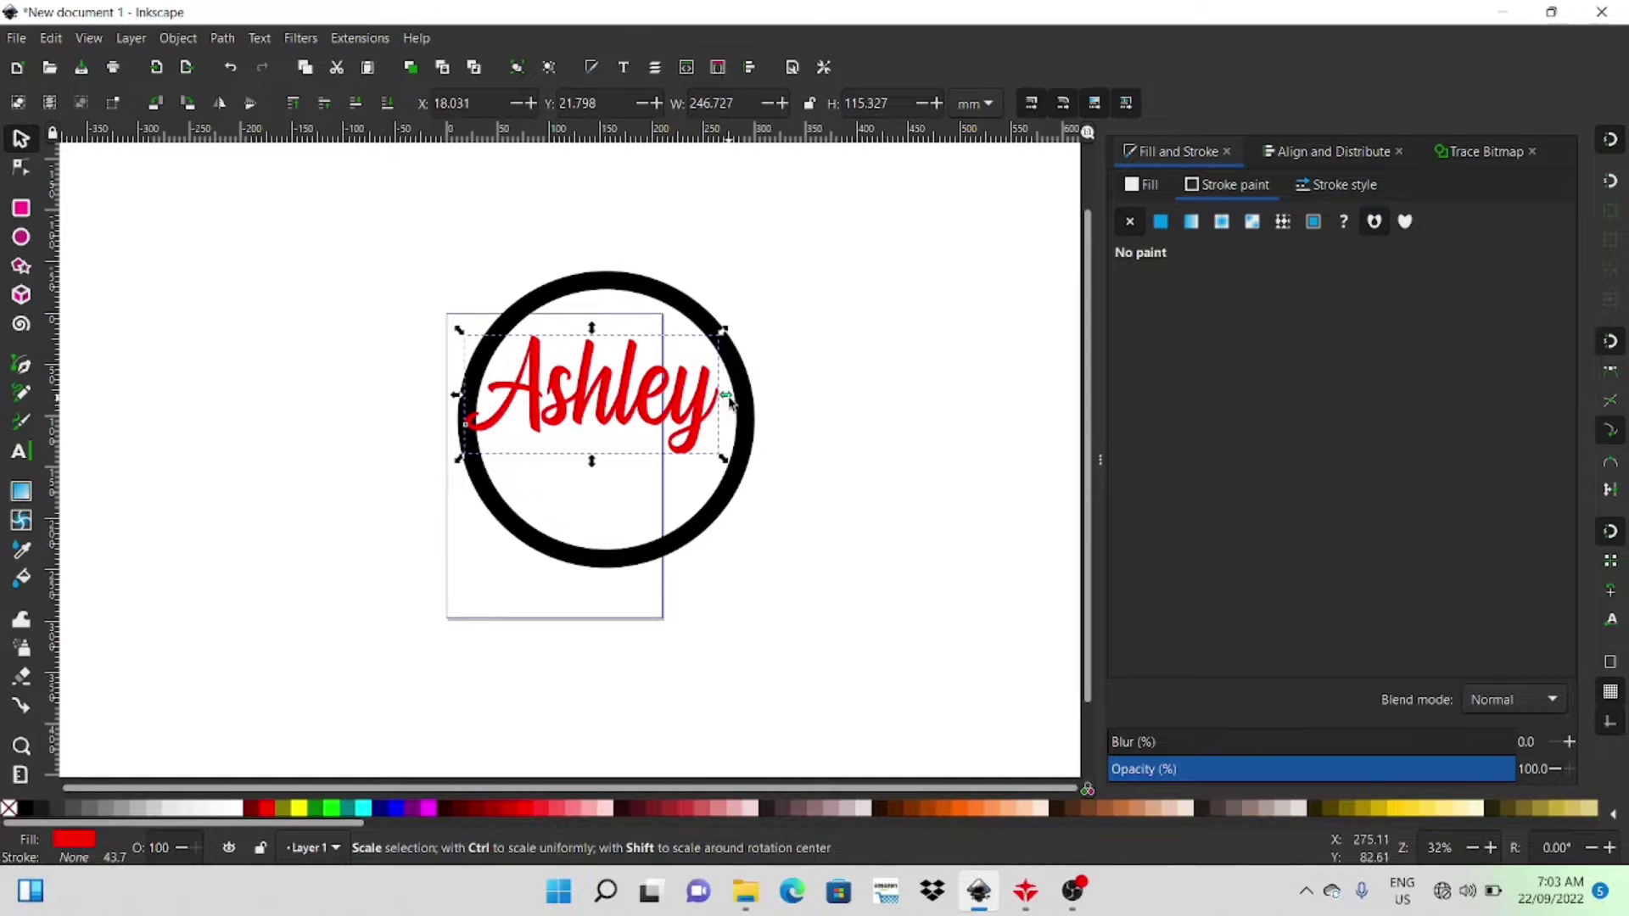
left_click_drag(727, 399, 753, 400)
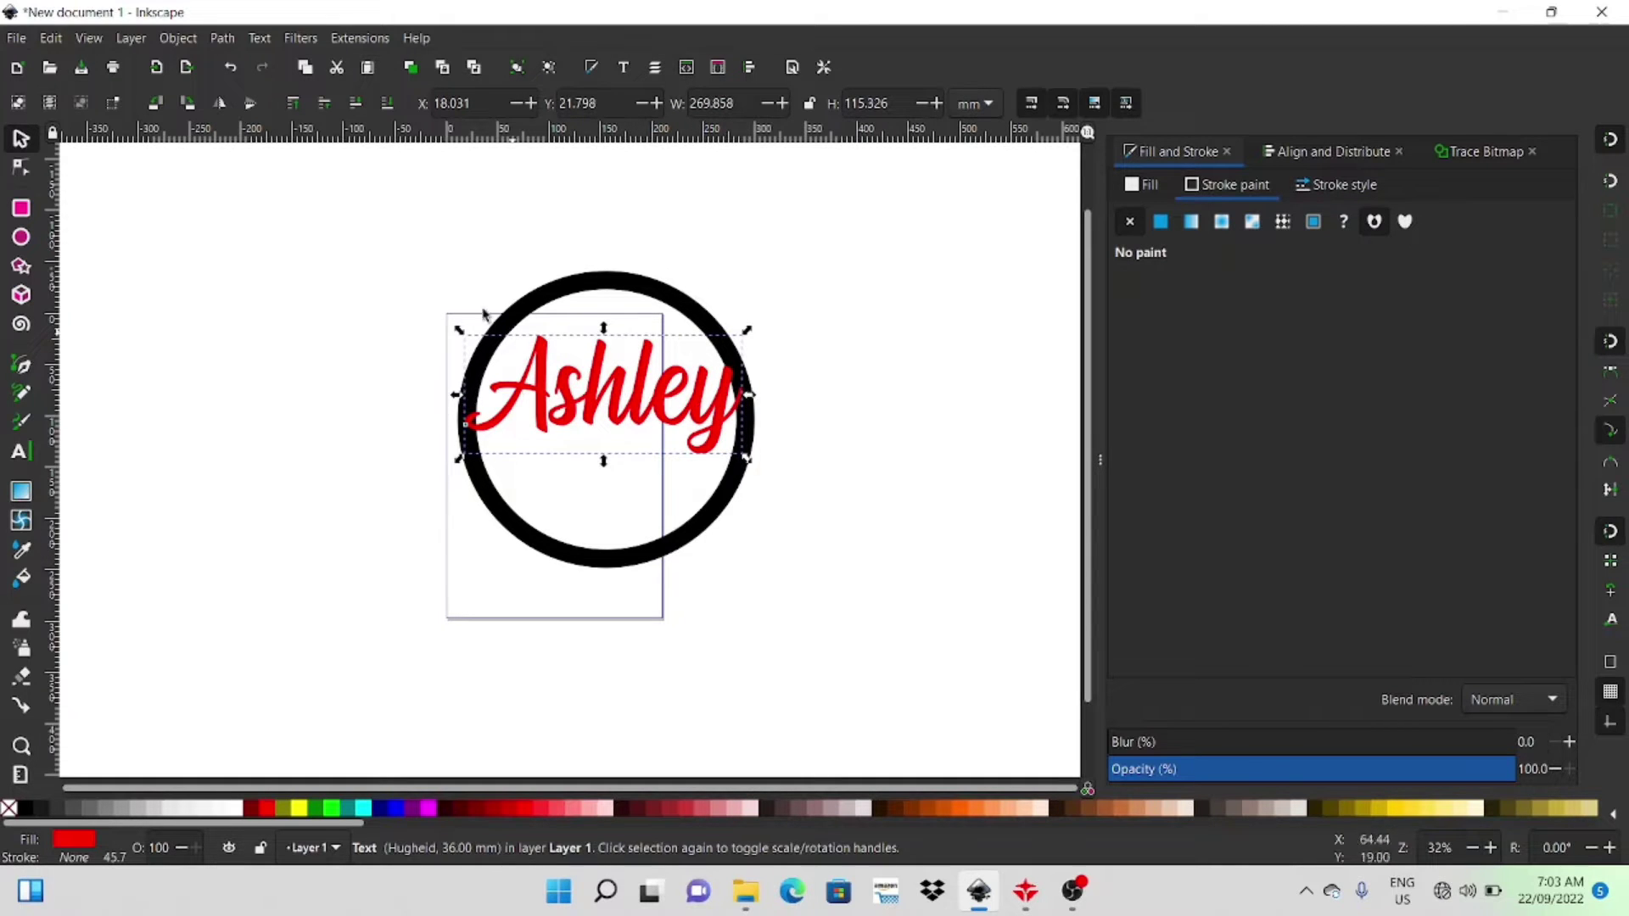
- Convert the name text to a path and switch the display mode to Outline with nothing selected
left_click(222, 38)
left_click(244, 64)
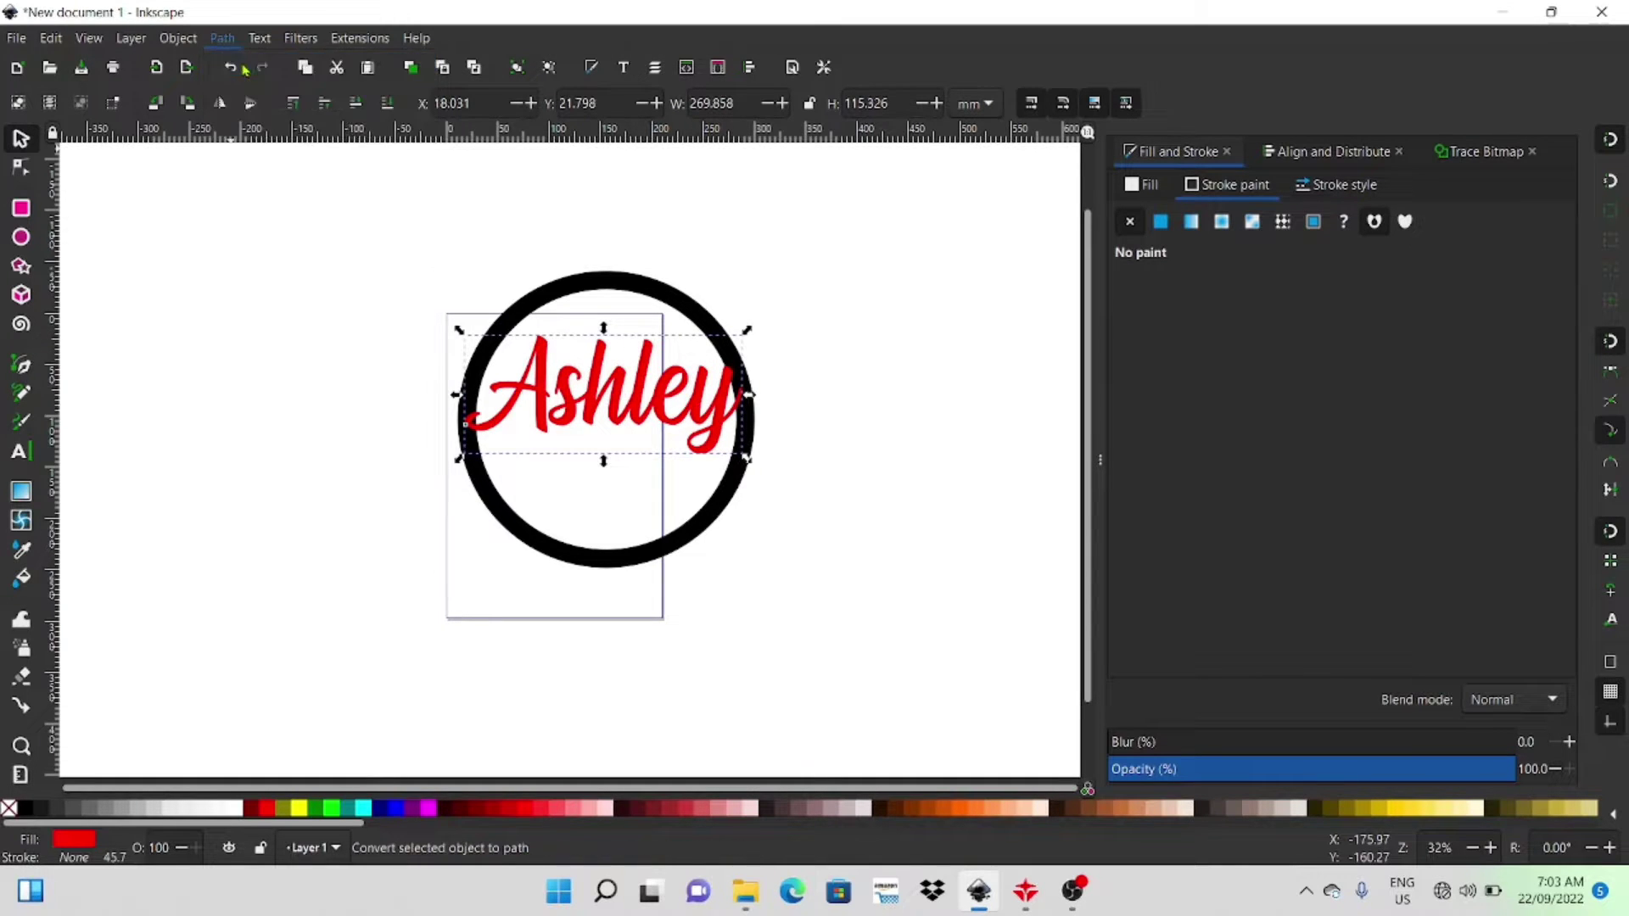
left_click(92, 40)
mouse_move(161, 120)
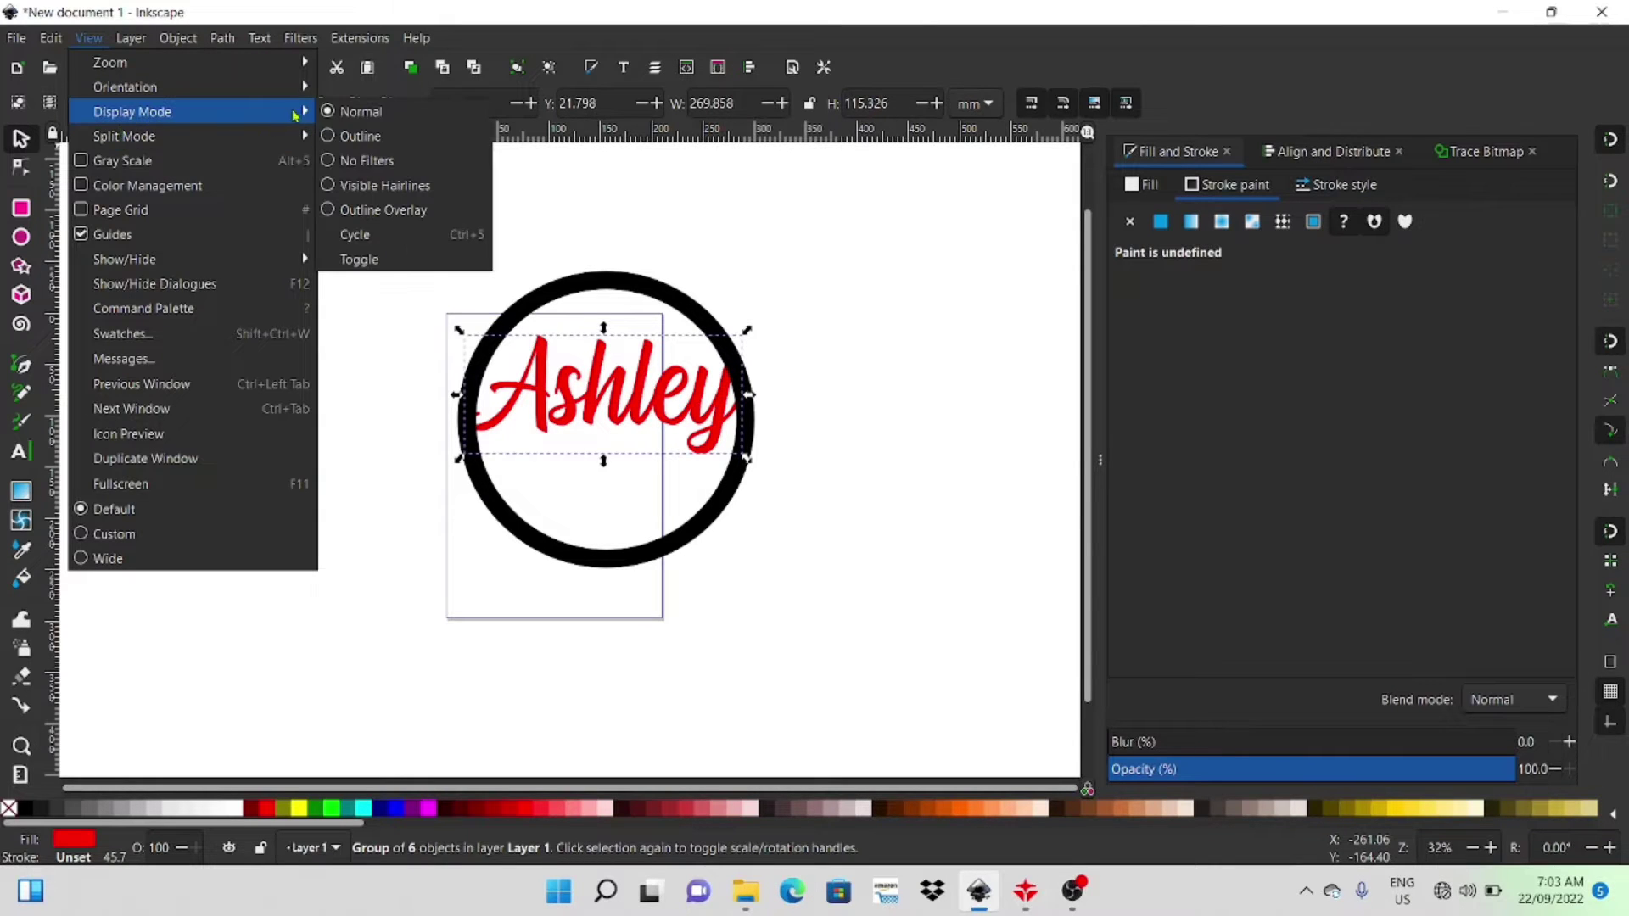
left_click(344, 137)
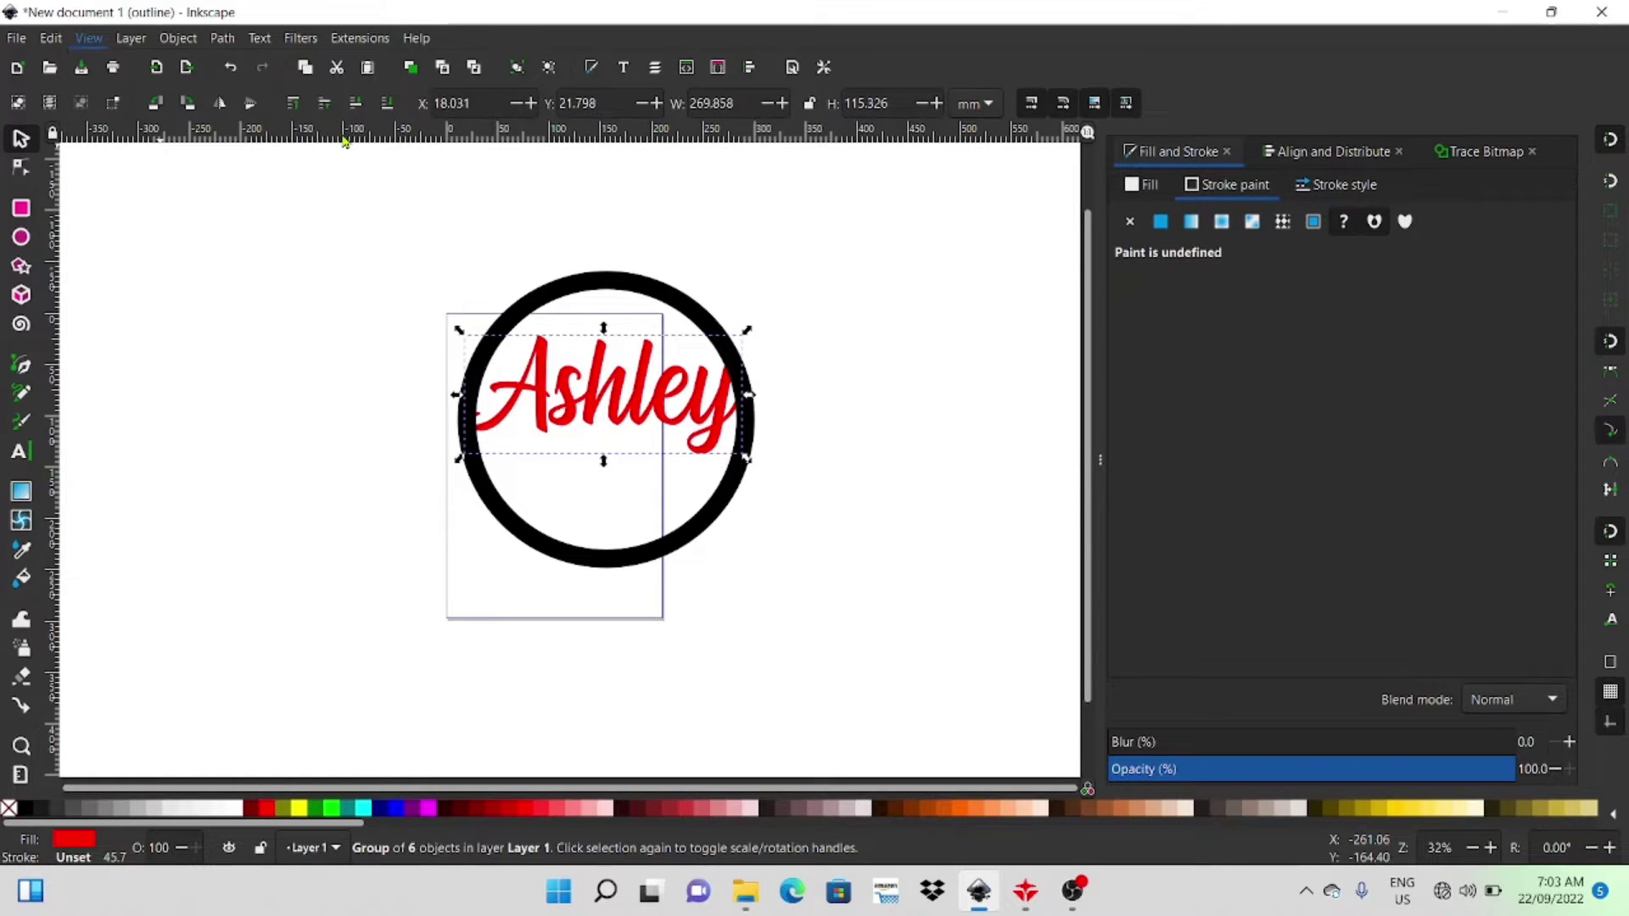
left_click(389, 422)
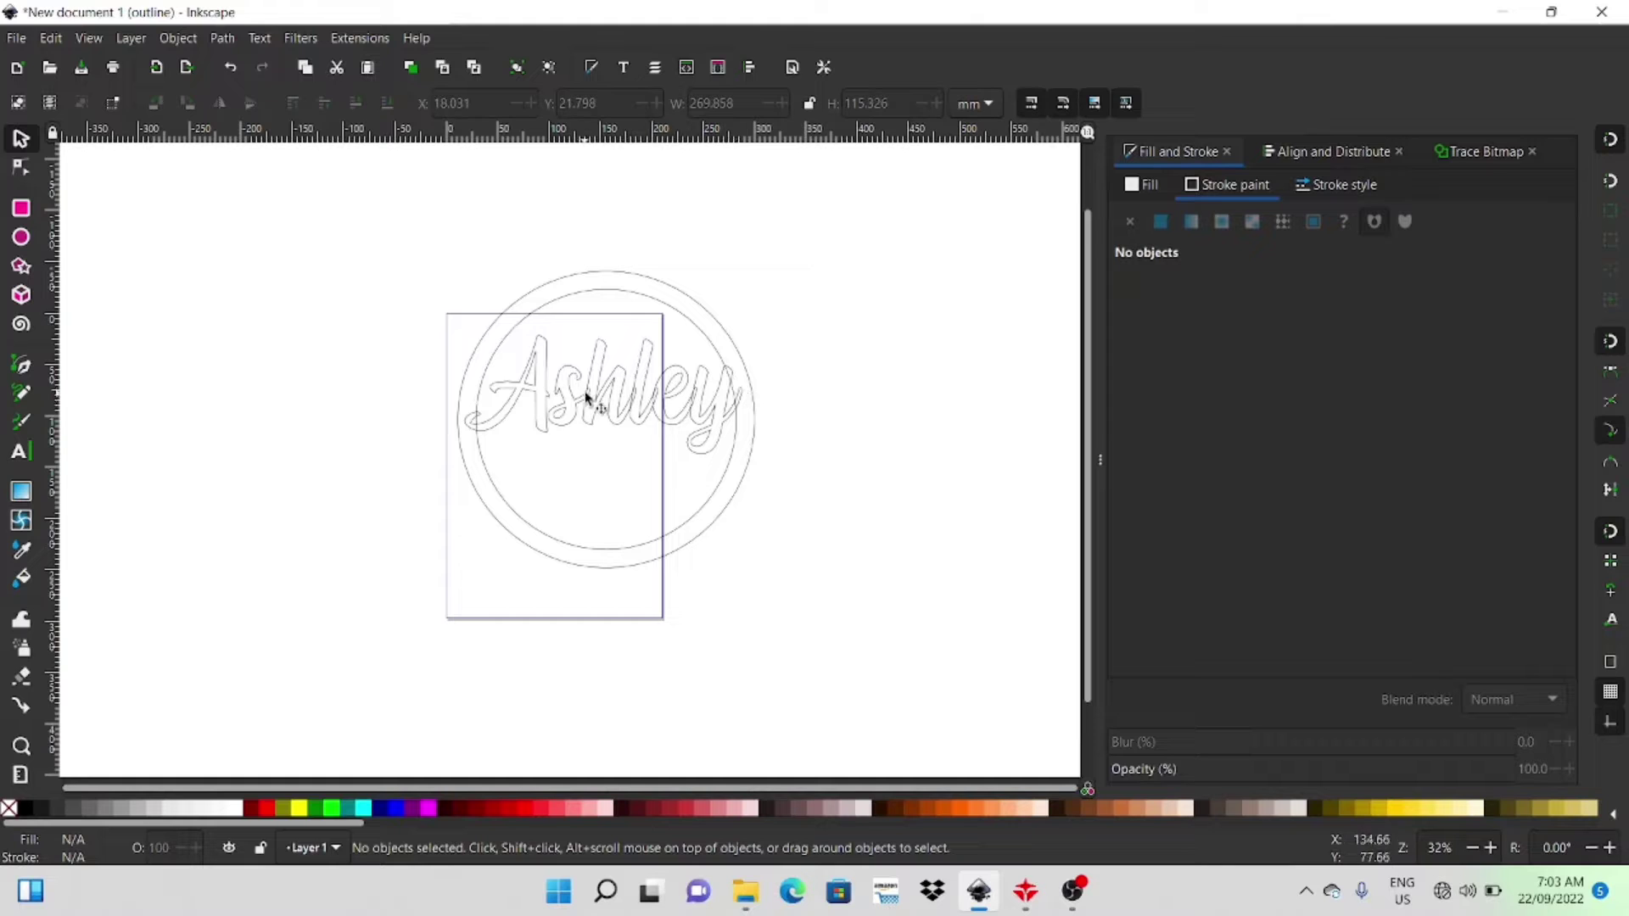
- Ungroup the converted name into separate letter paths and clear the selection
left_click(629, 410)
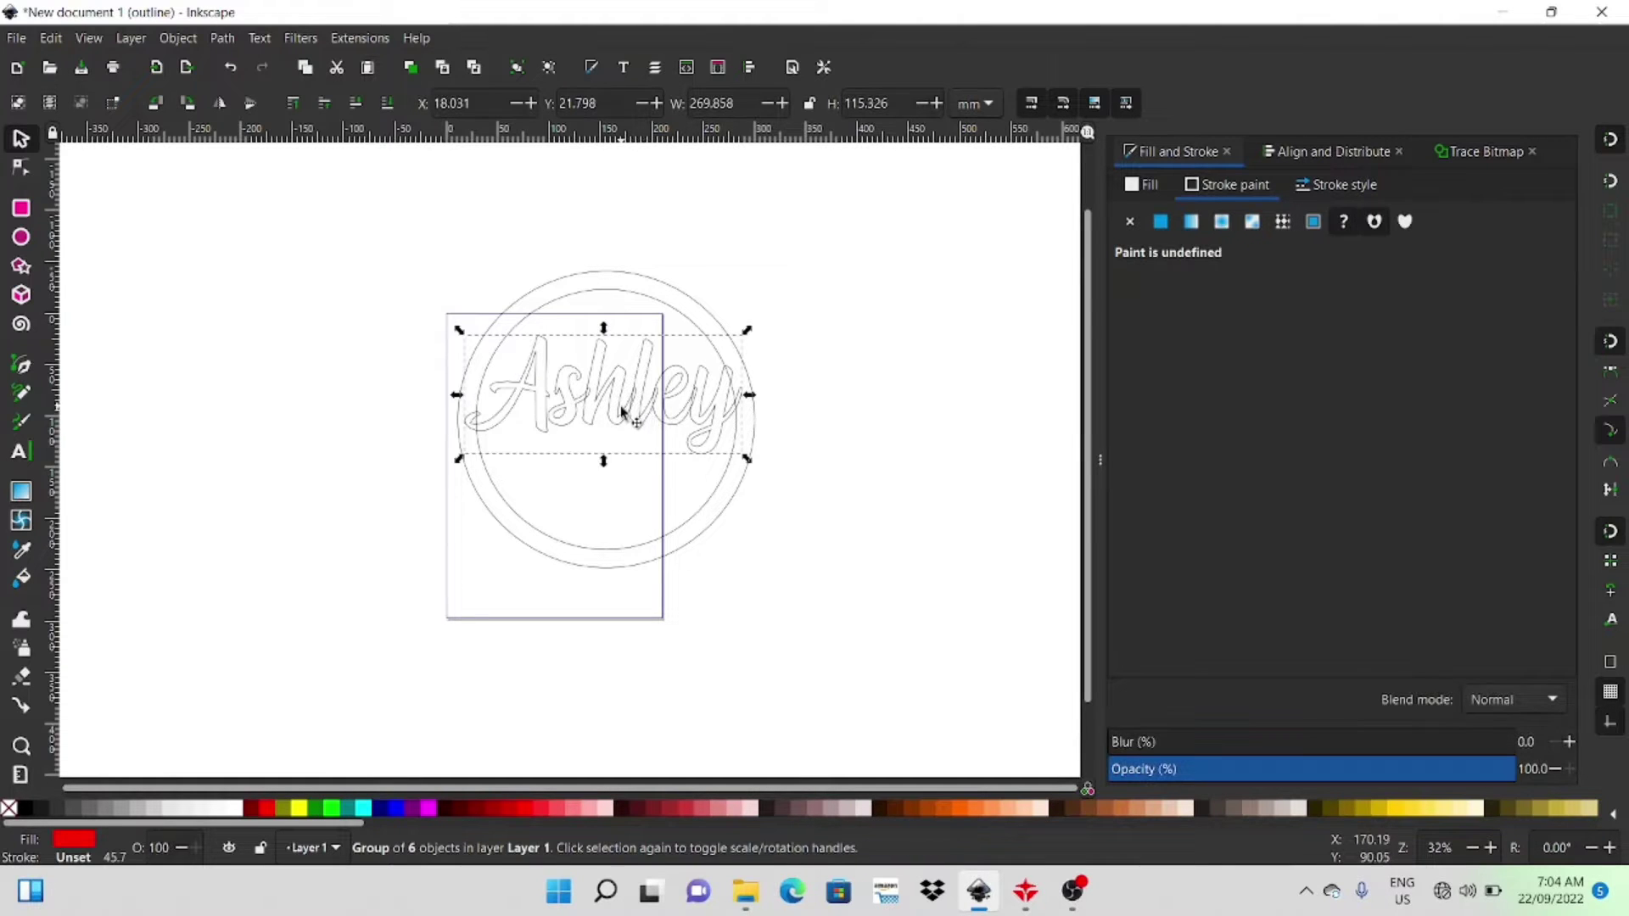
left_click(191, 40)
left_click(218, 233)
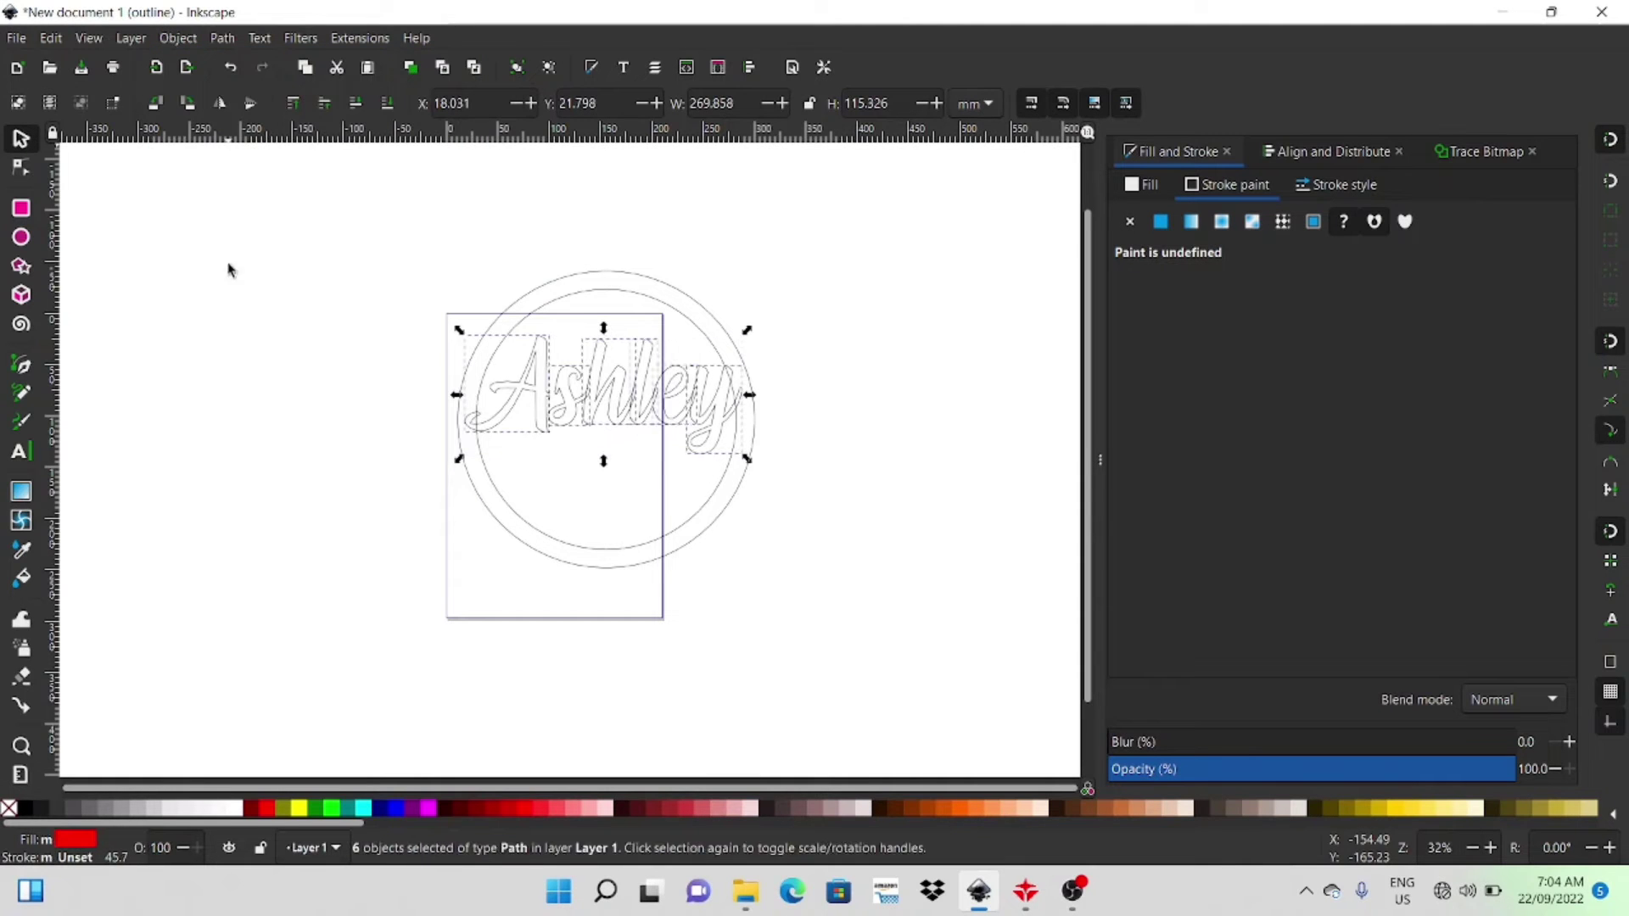
left_click(513, 464)
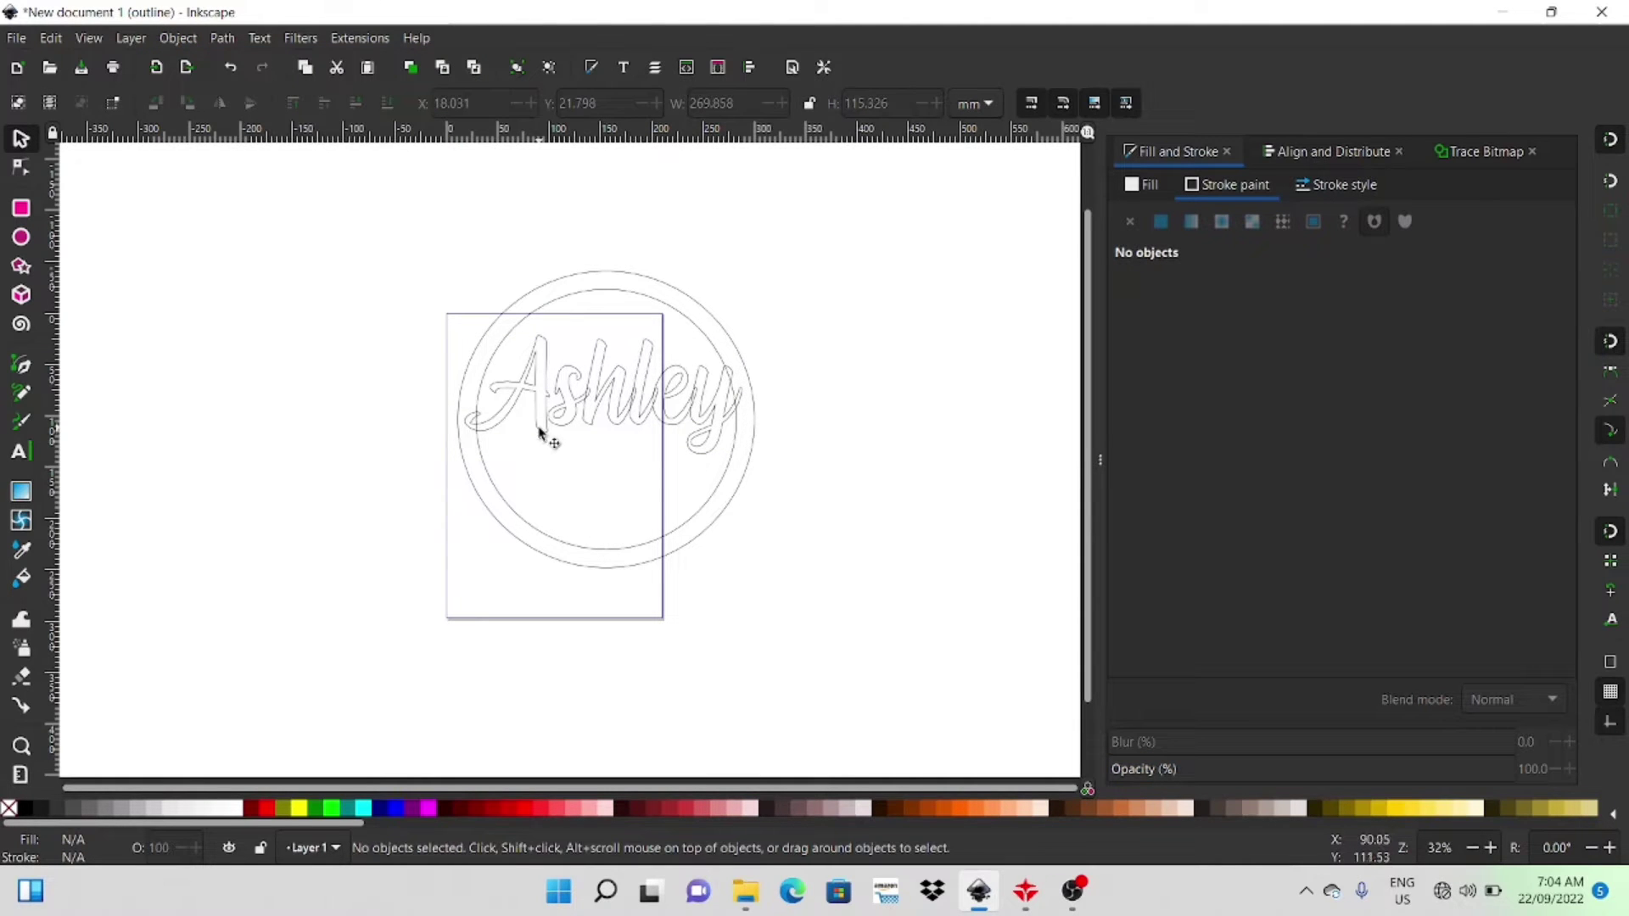
- Nudge the letter A horizontally to X 23.852 mm so that it overlaps the neighbouring s
scroll(539, 433, "up", 2, "ctrl")
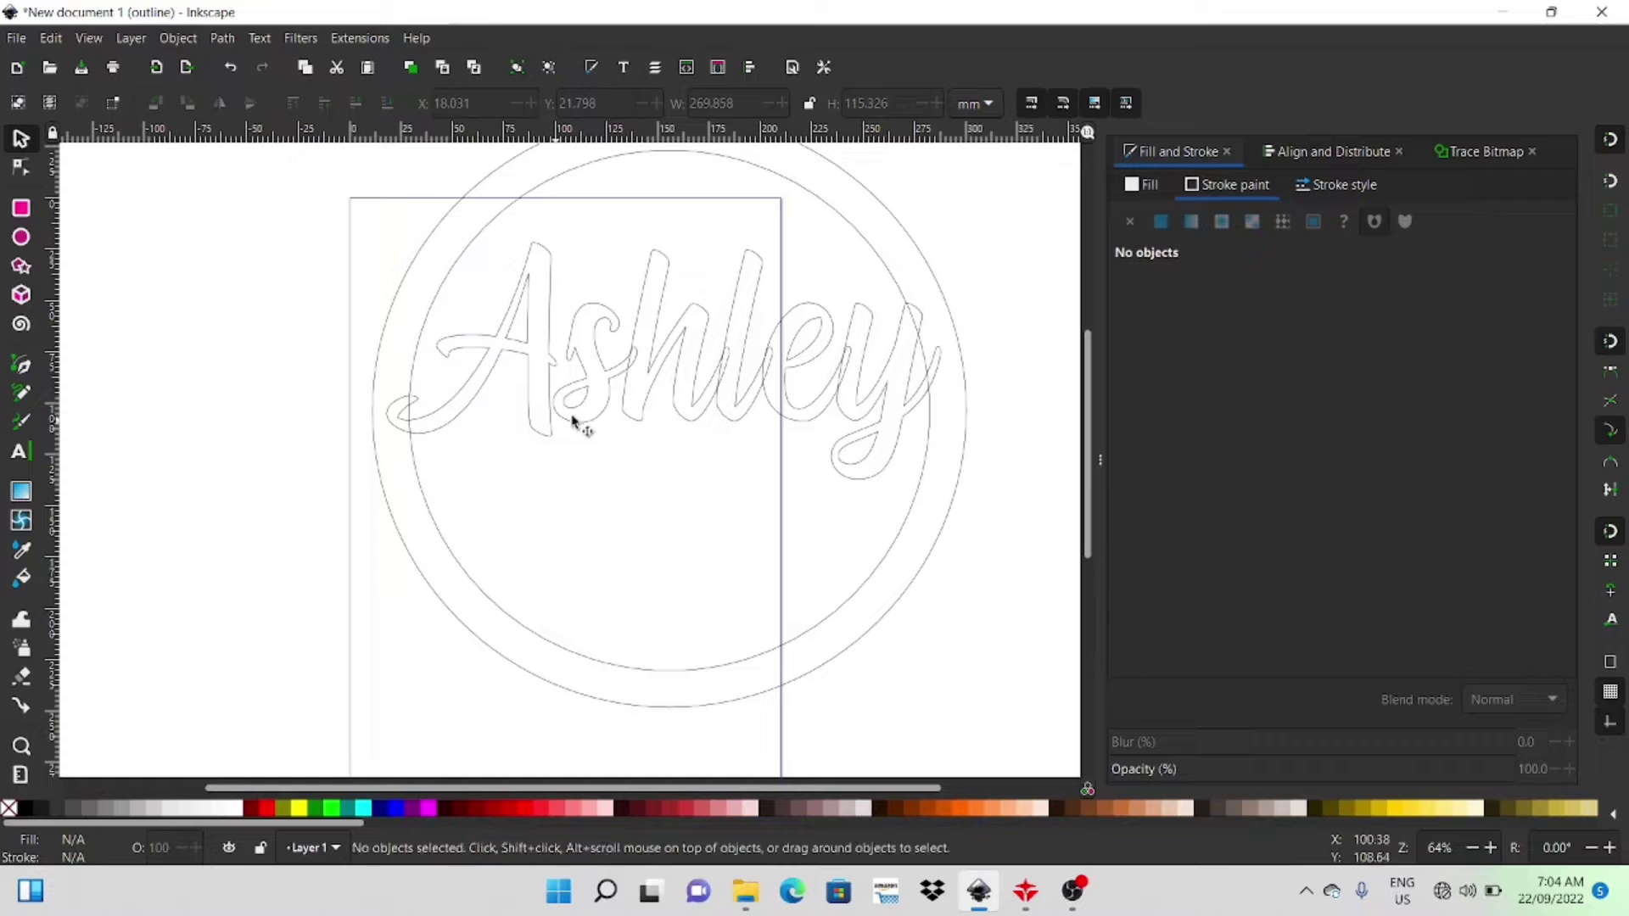
left_click(554, 422)
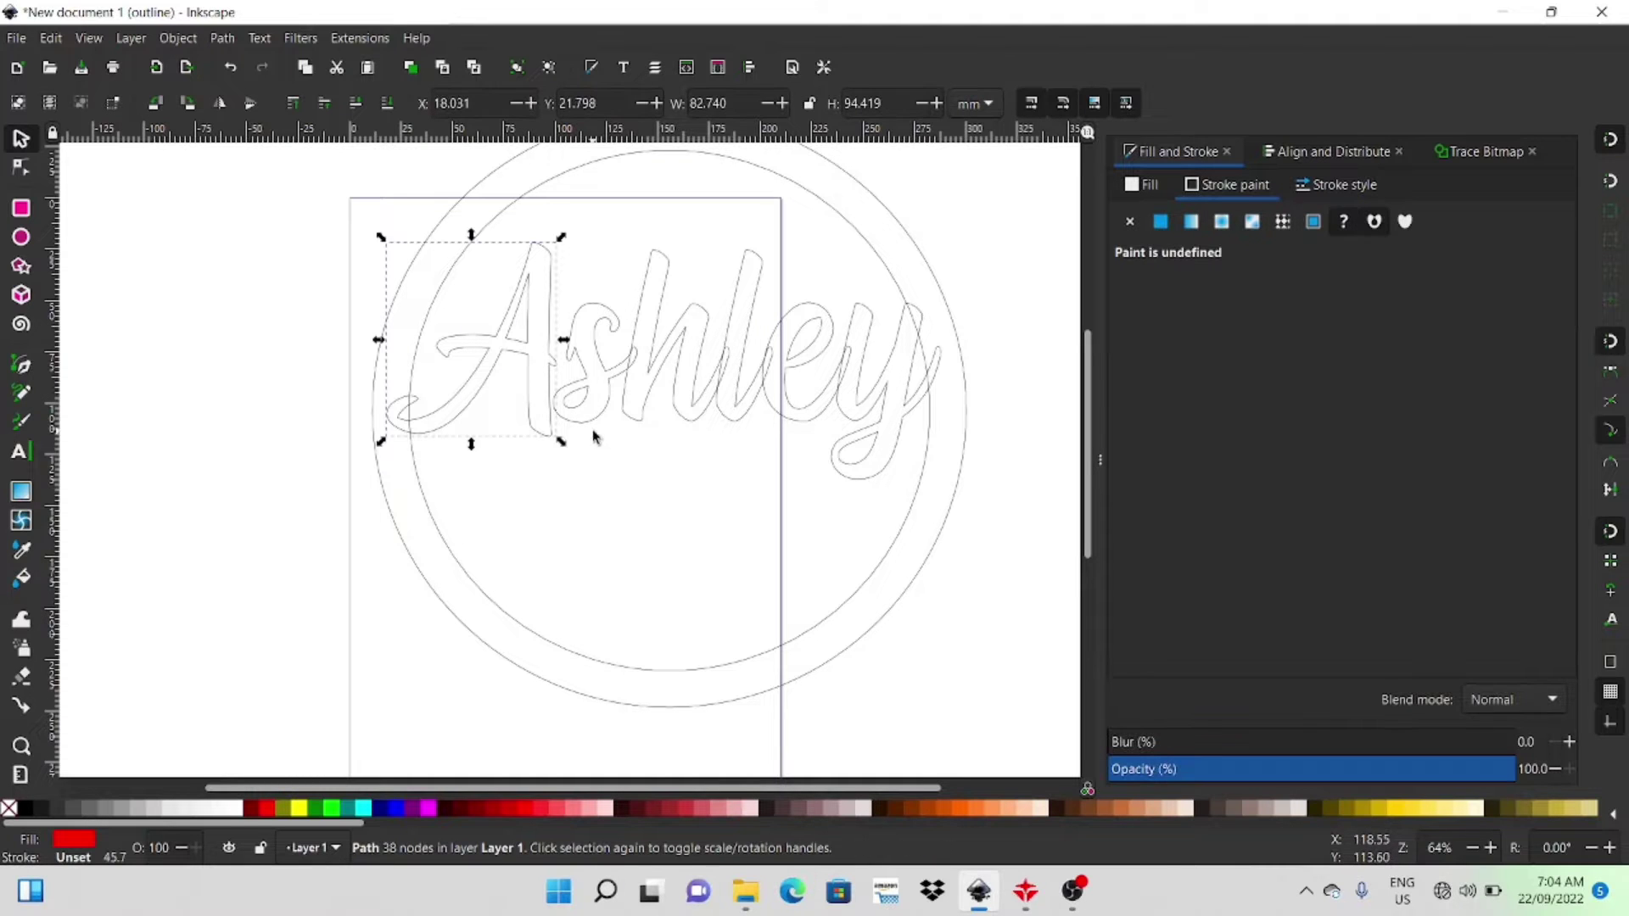
key("Right")
key("Right")
key("Right")
key("Right")
key("Right")
key("Right")
key("Right")
key("Right")
key("Right")
key("Right")
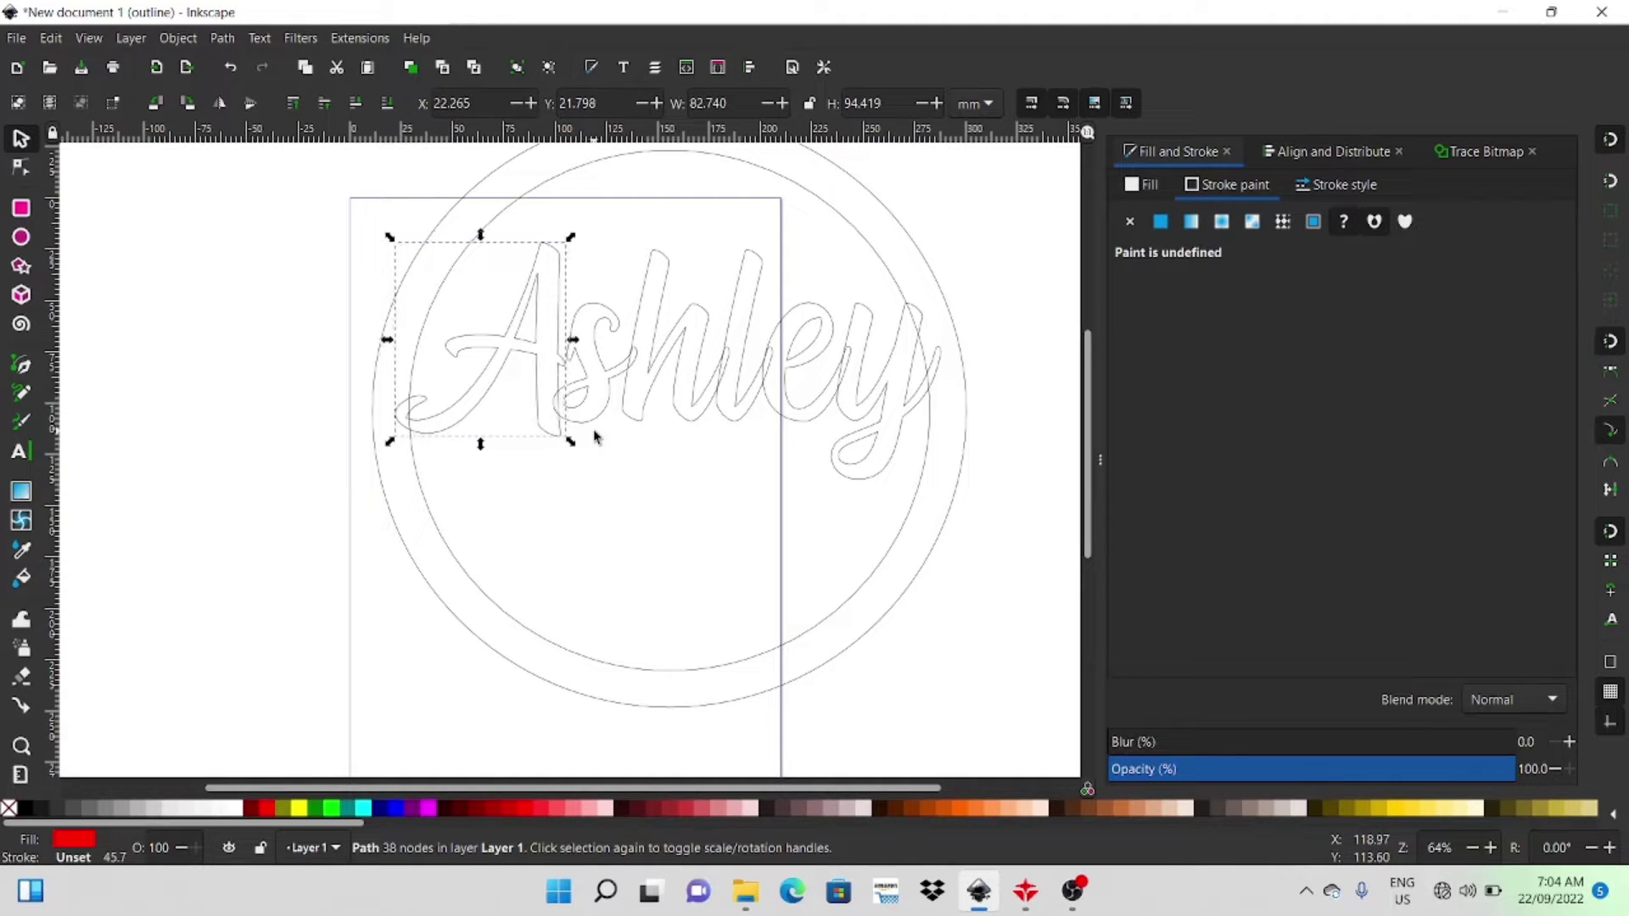
key("Right")
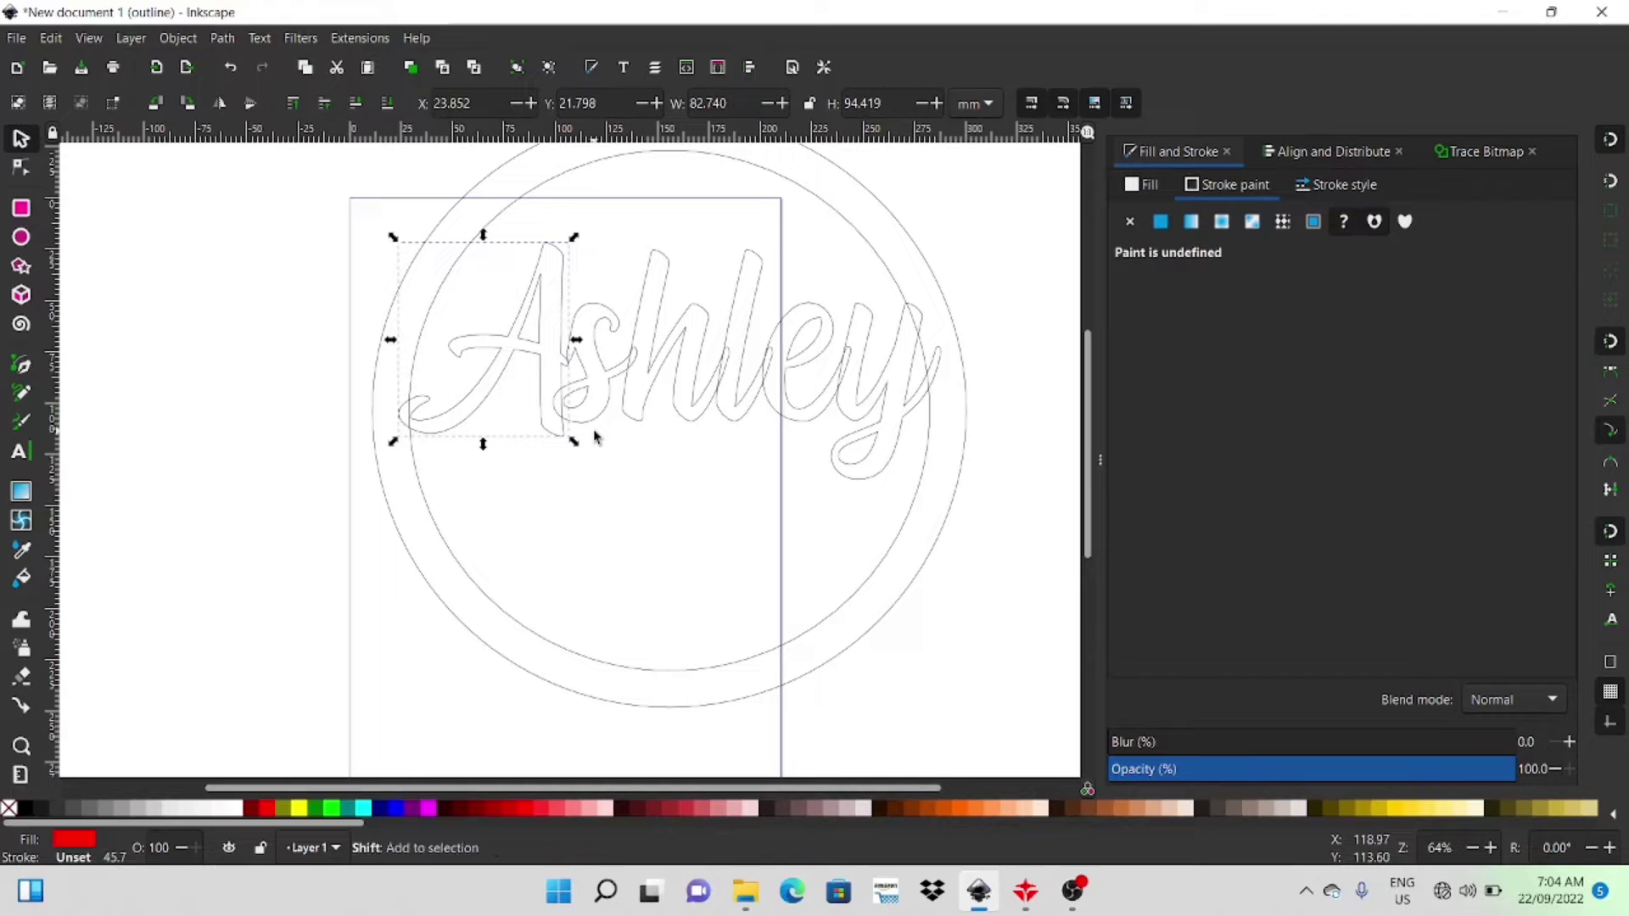
key("shift")
key("shift")
key("shift")
key("shift")
key("shift")
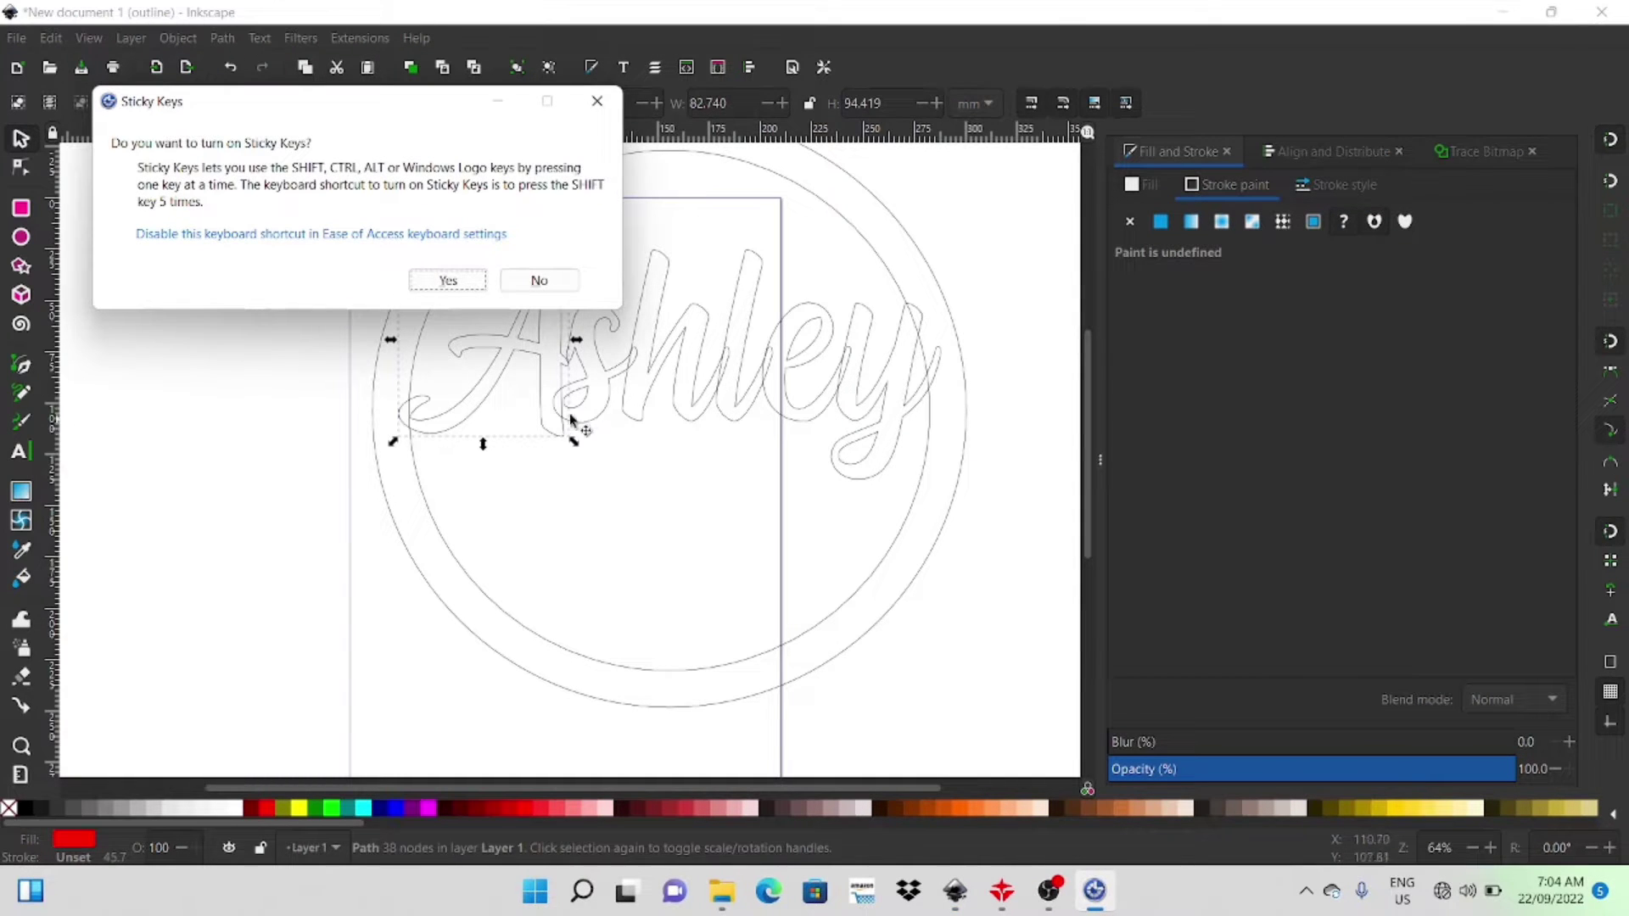
left_click(539, 280)
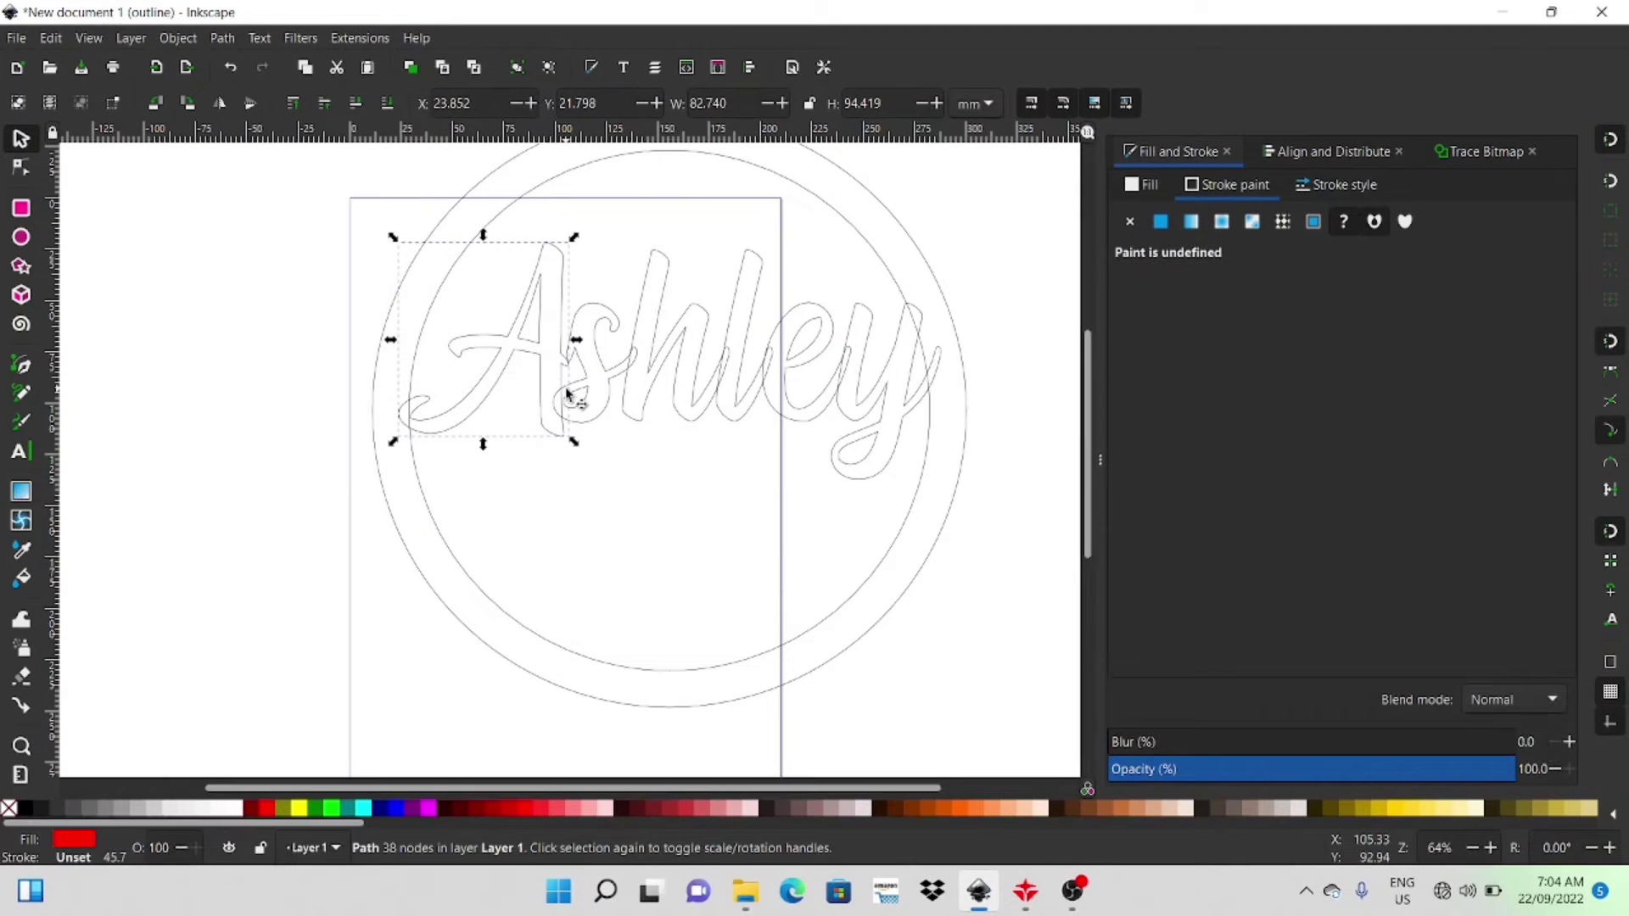
- Nudge the letter A up to Y 19.153 mm
key("Up")
key("Up")
key("Up")
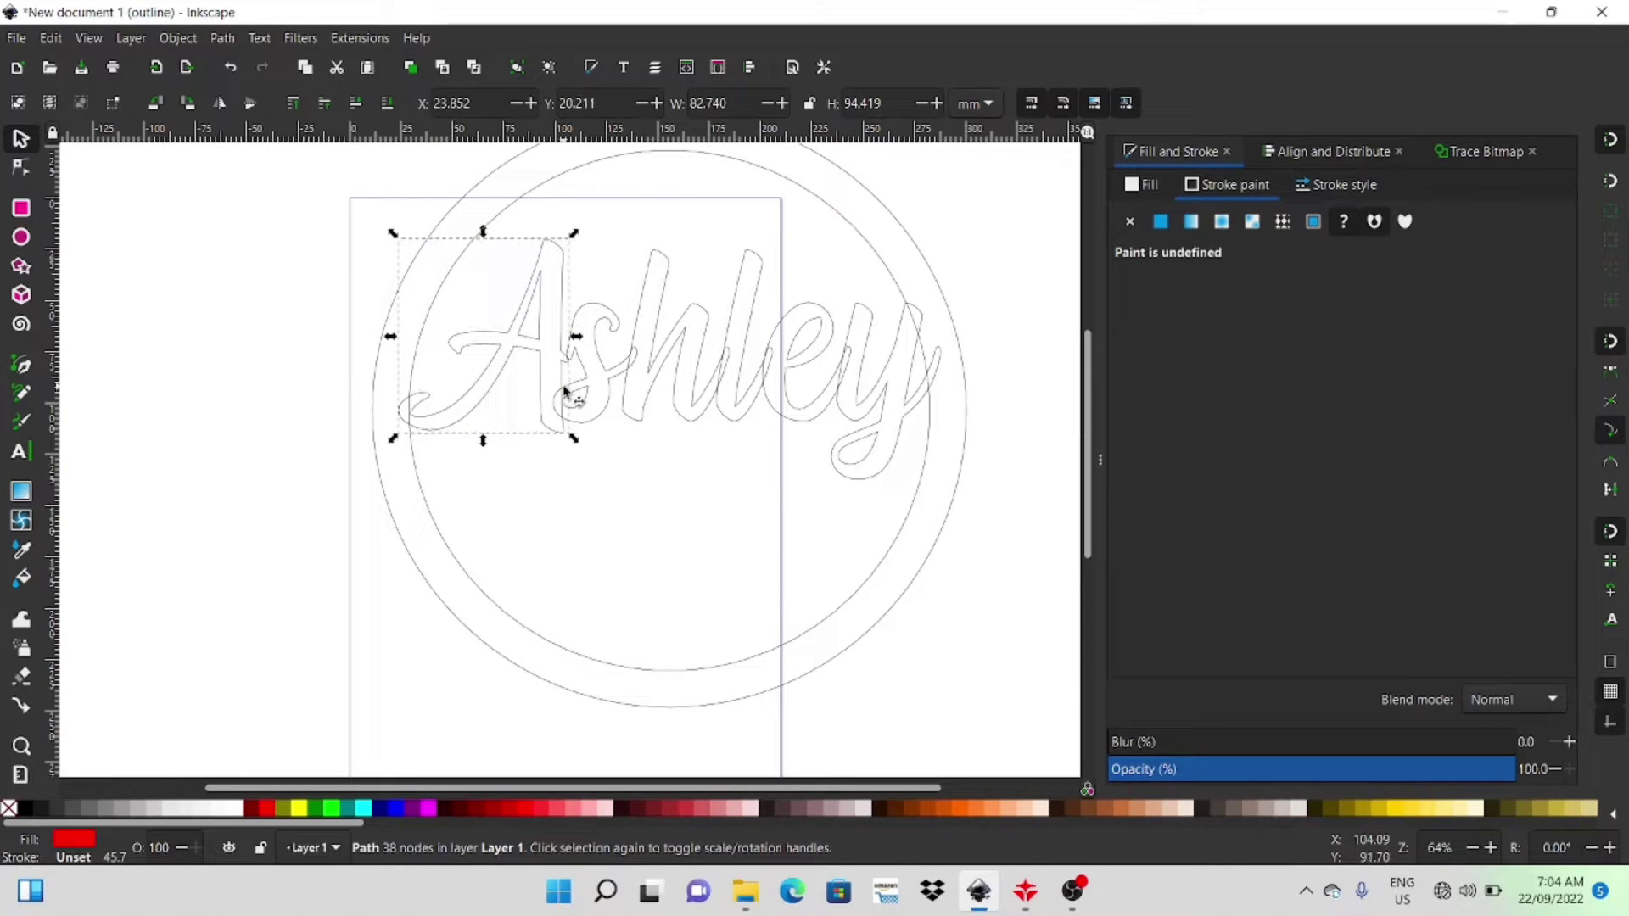
key("Up")
key("Up")
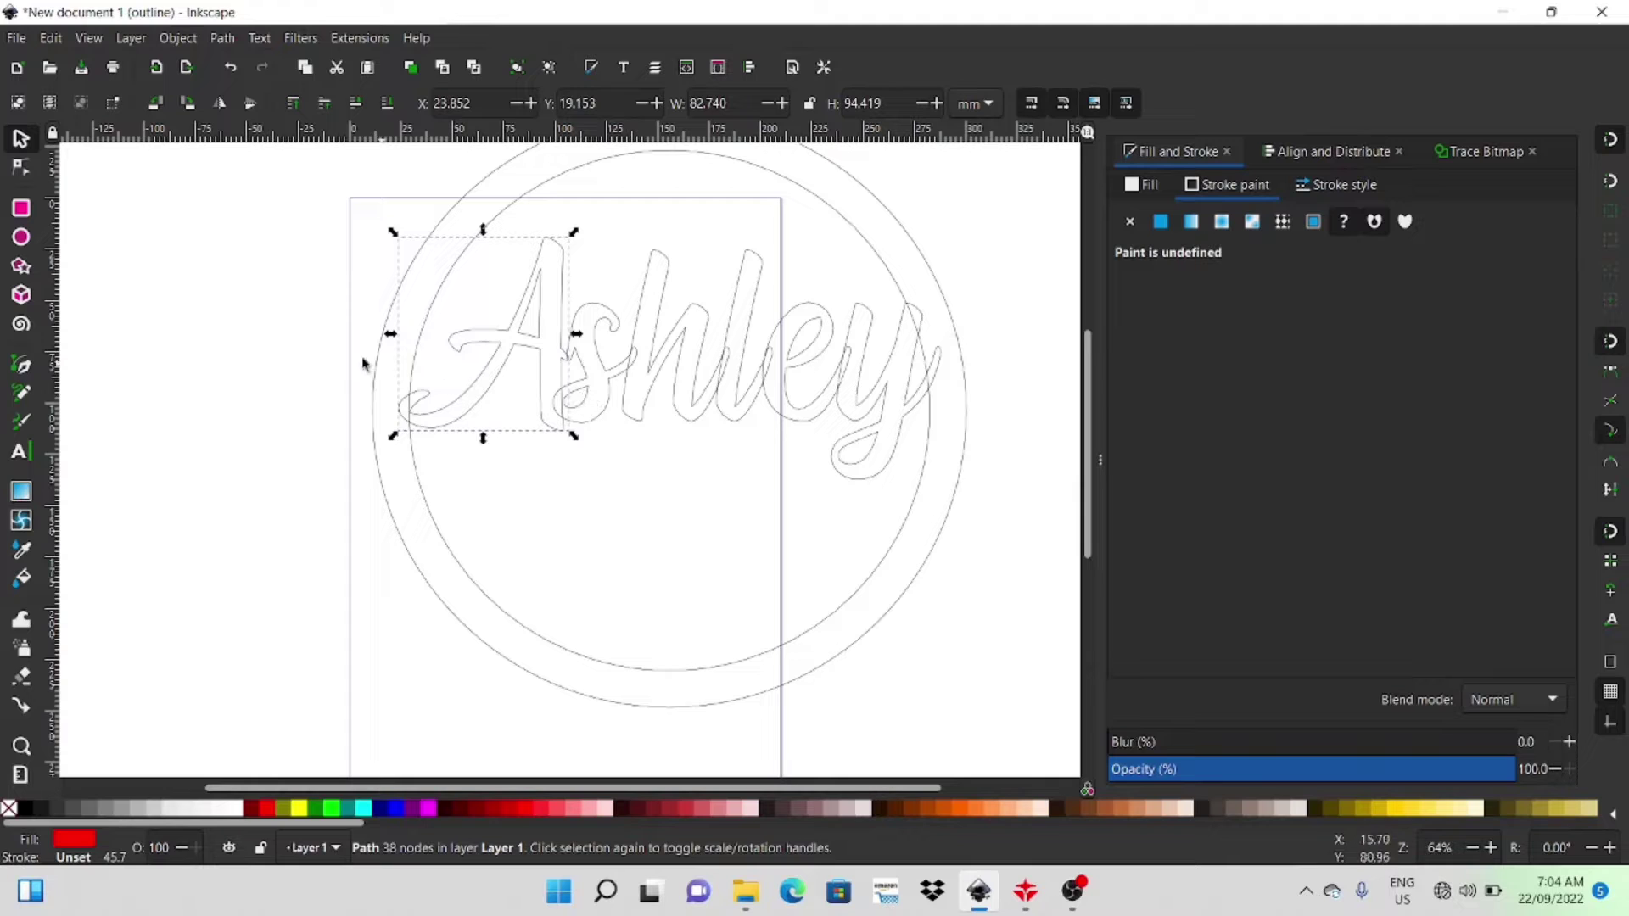
- Select all six letters and merge them into one path with Combine and Union
left_click_drag(320, 206, 980, 536)
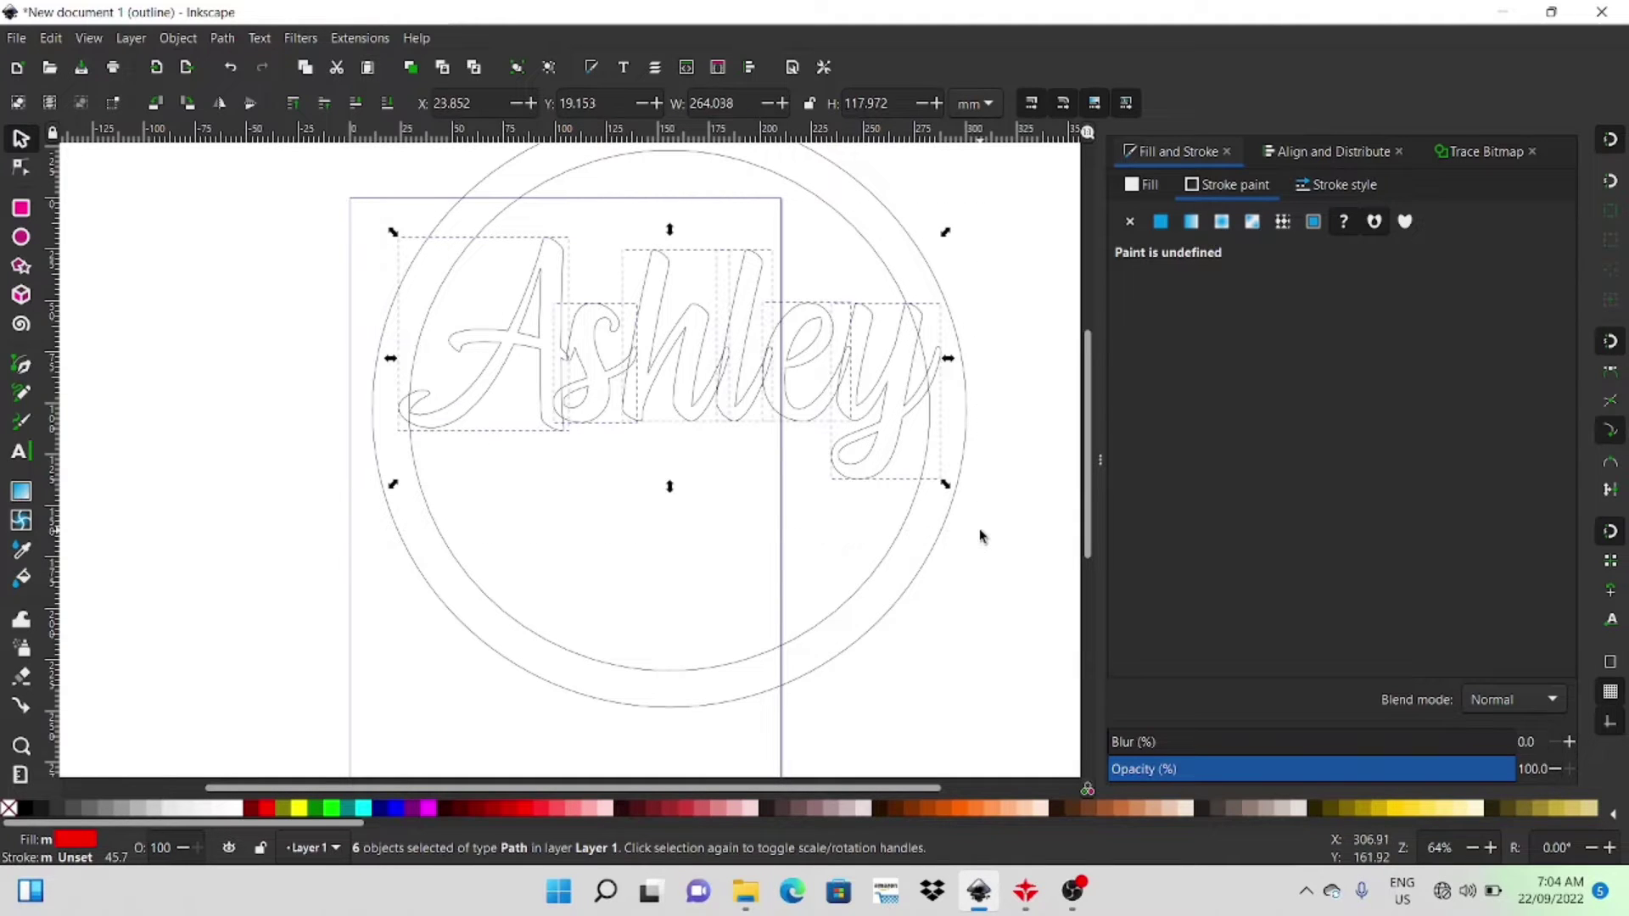
left_click(211, 41)
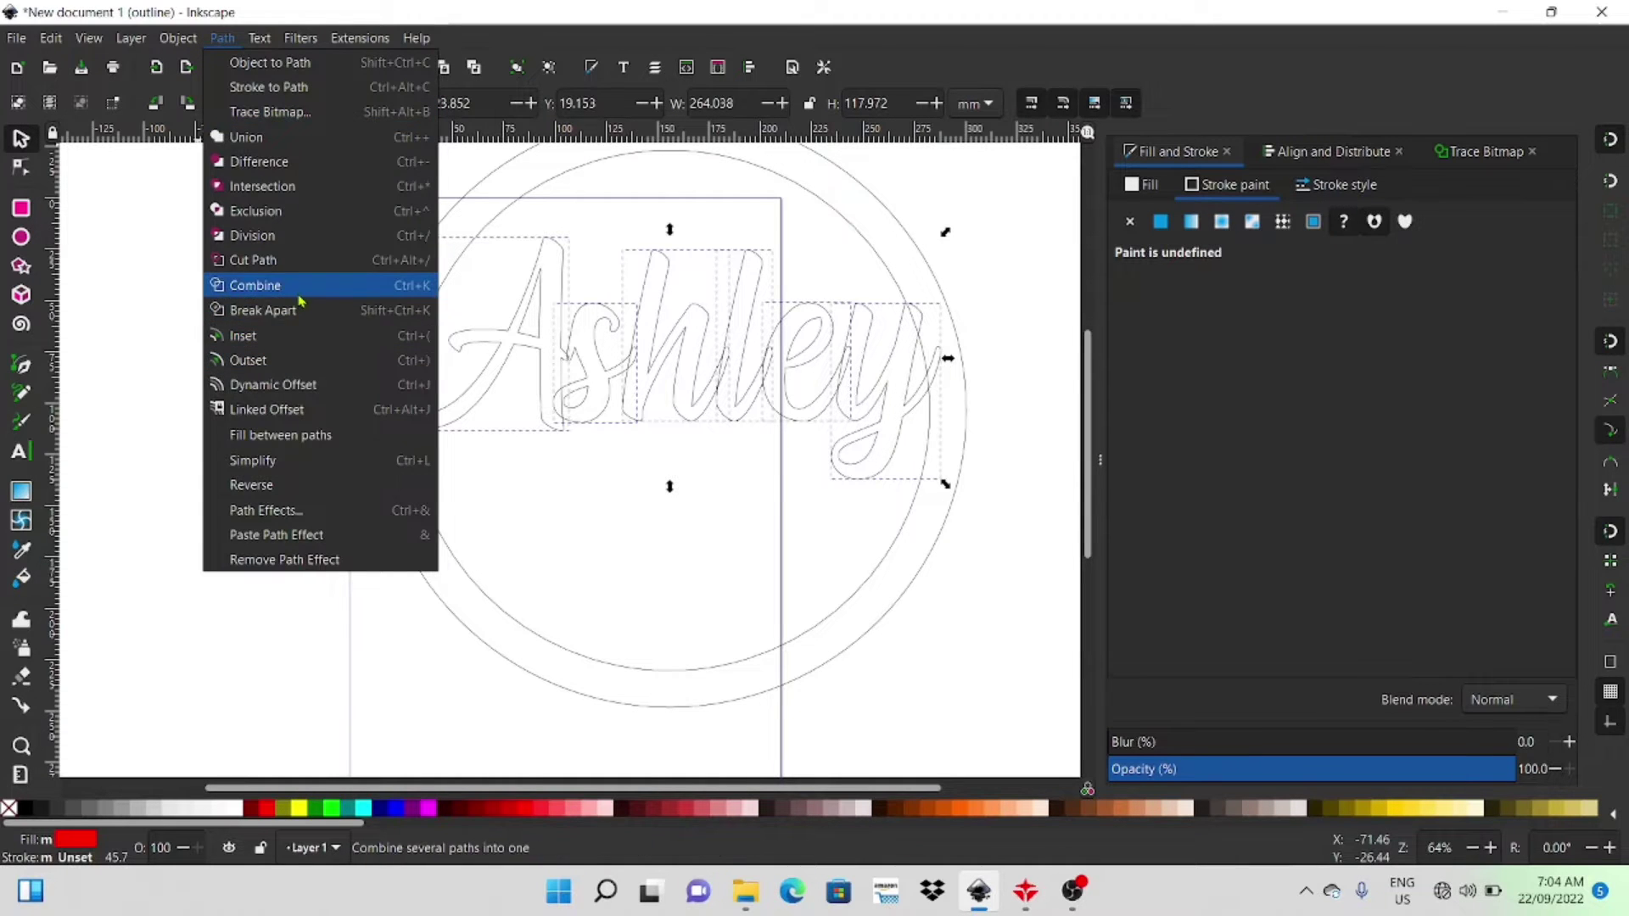
left_click(298, 296)
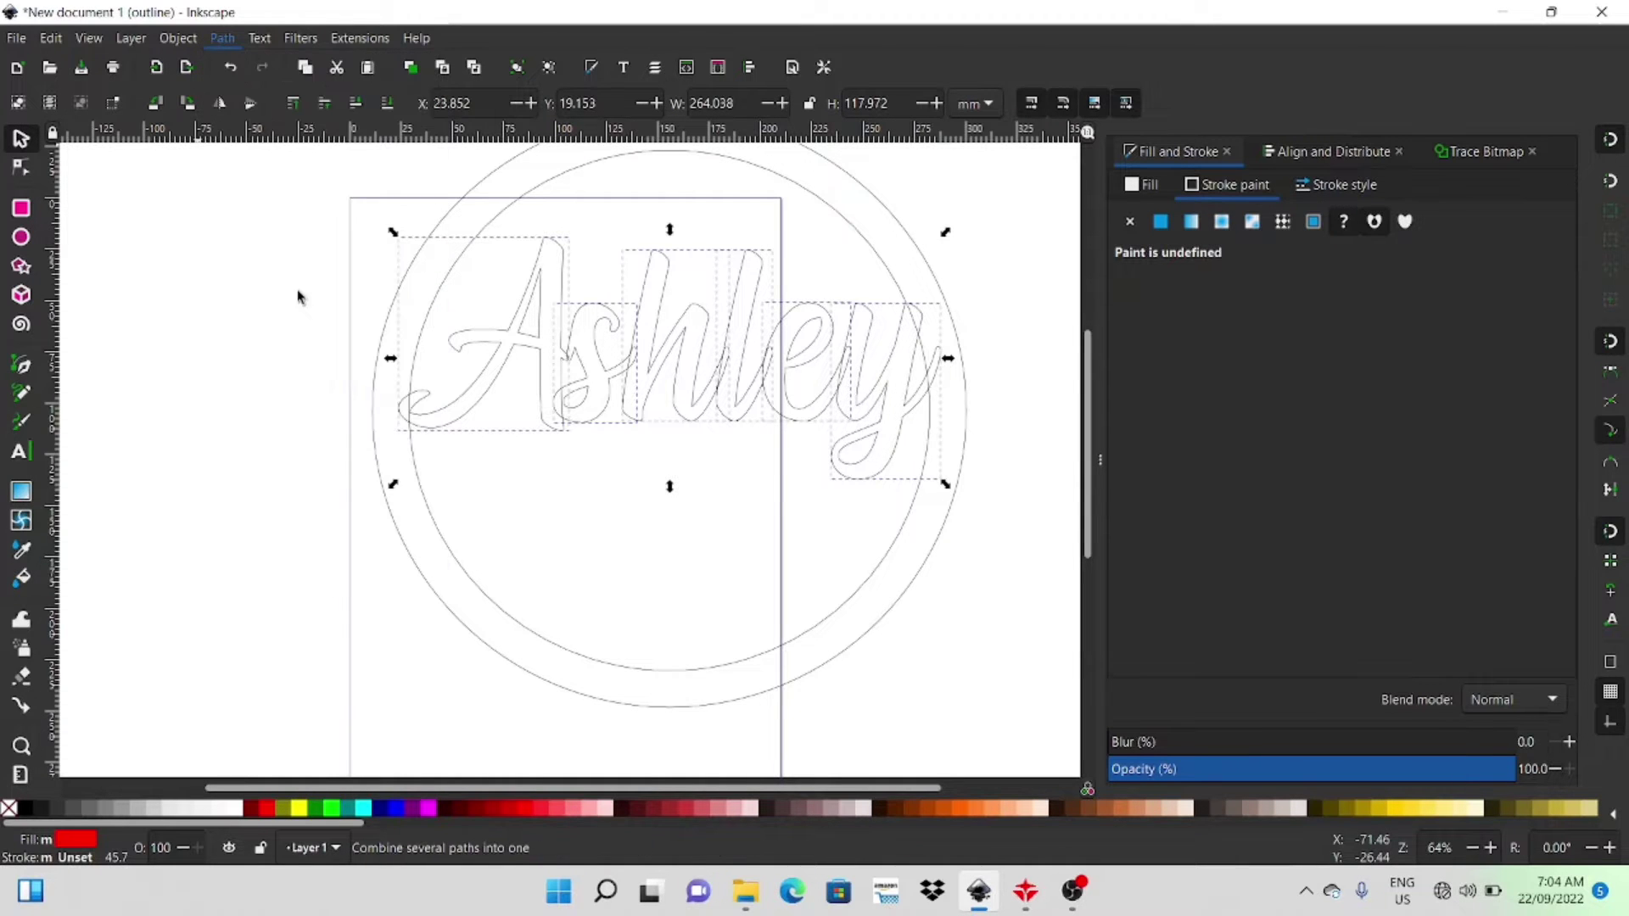
left_click(226, 40)
left_click(256, 156)
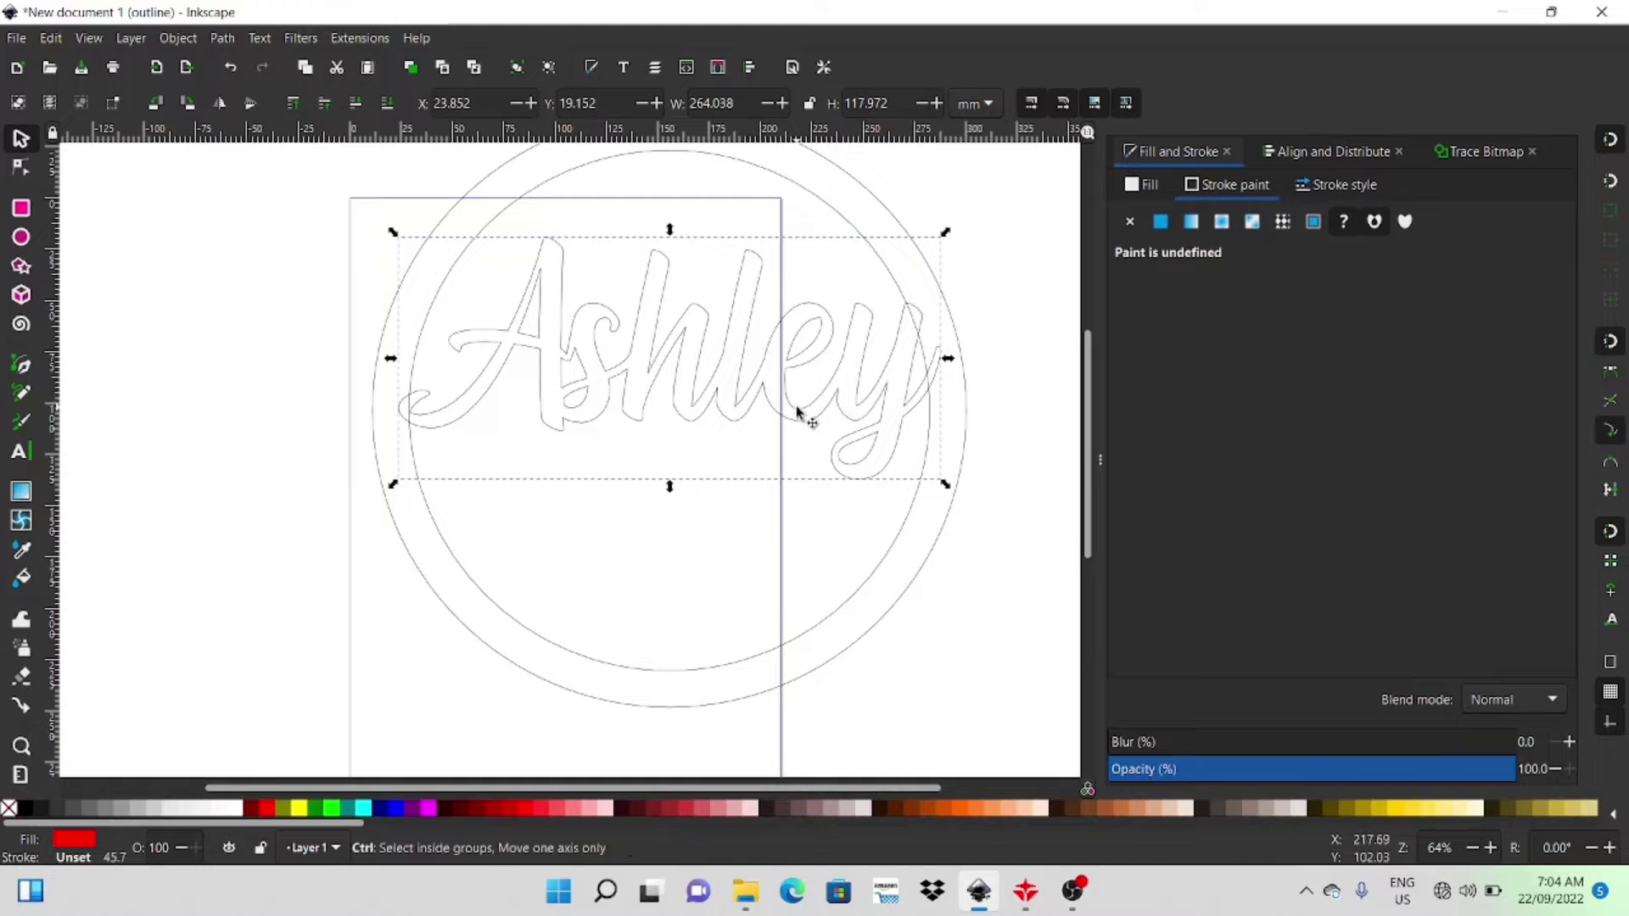
- Move the merged name slightly to about X 19.8, Y 19.7 mm, keeping both ends over the ring
scroll(800, 411, "down", 1)
mouse_move(725, 389)
left_mouse_down()
mouse_move(727, 441)
mouse_move(695, 432)
mouse_move(719, 397)
left_mouse_up()
left_click(695, 223)
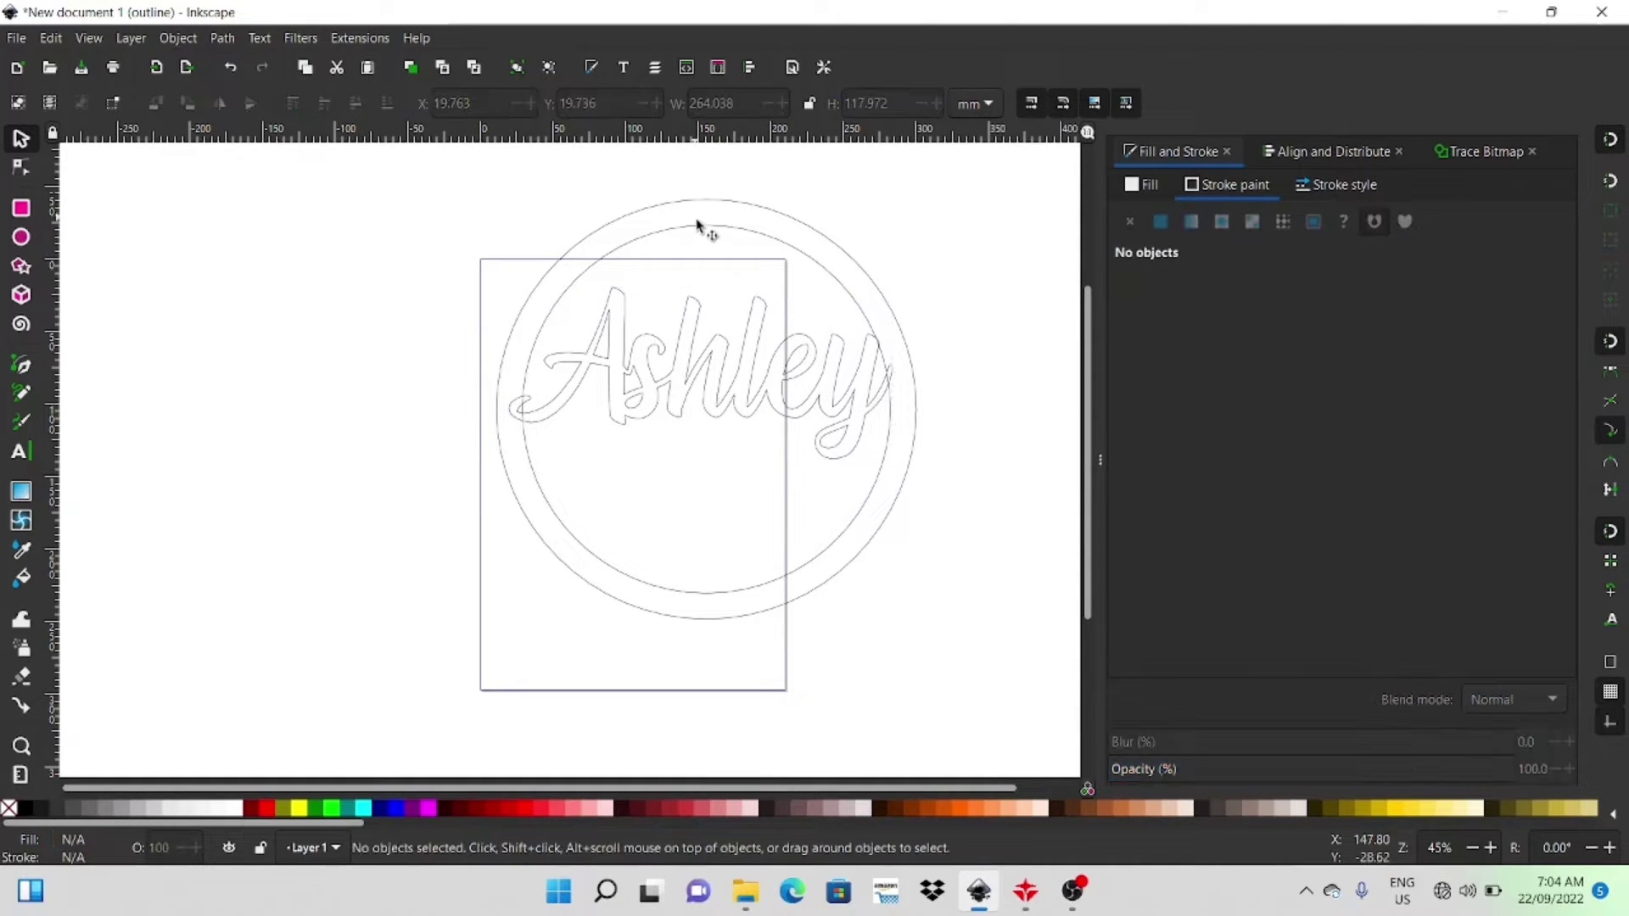
- Select the name and the ring and join them into a single path with Union
left_click_drag(321, 184, 992, 698)
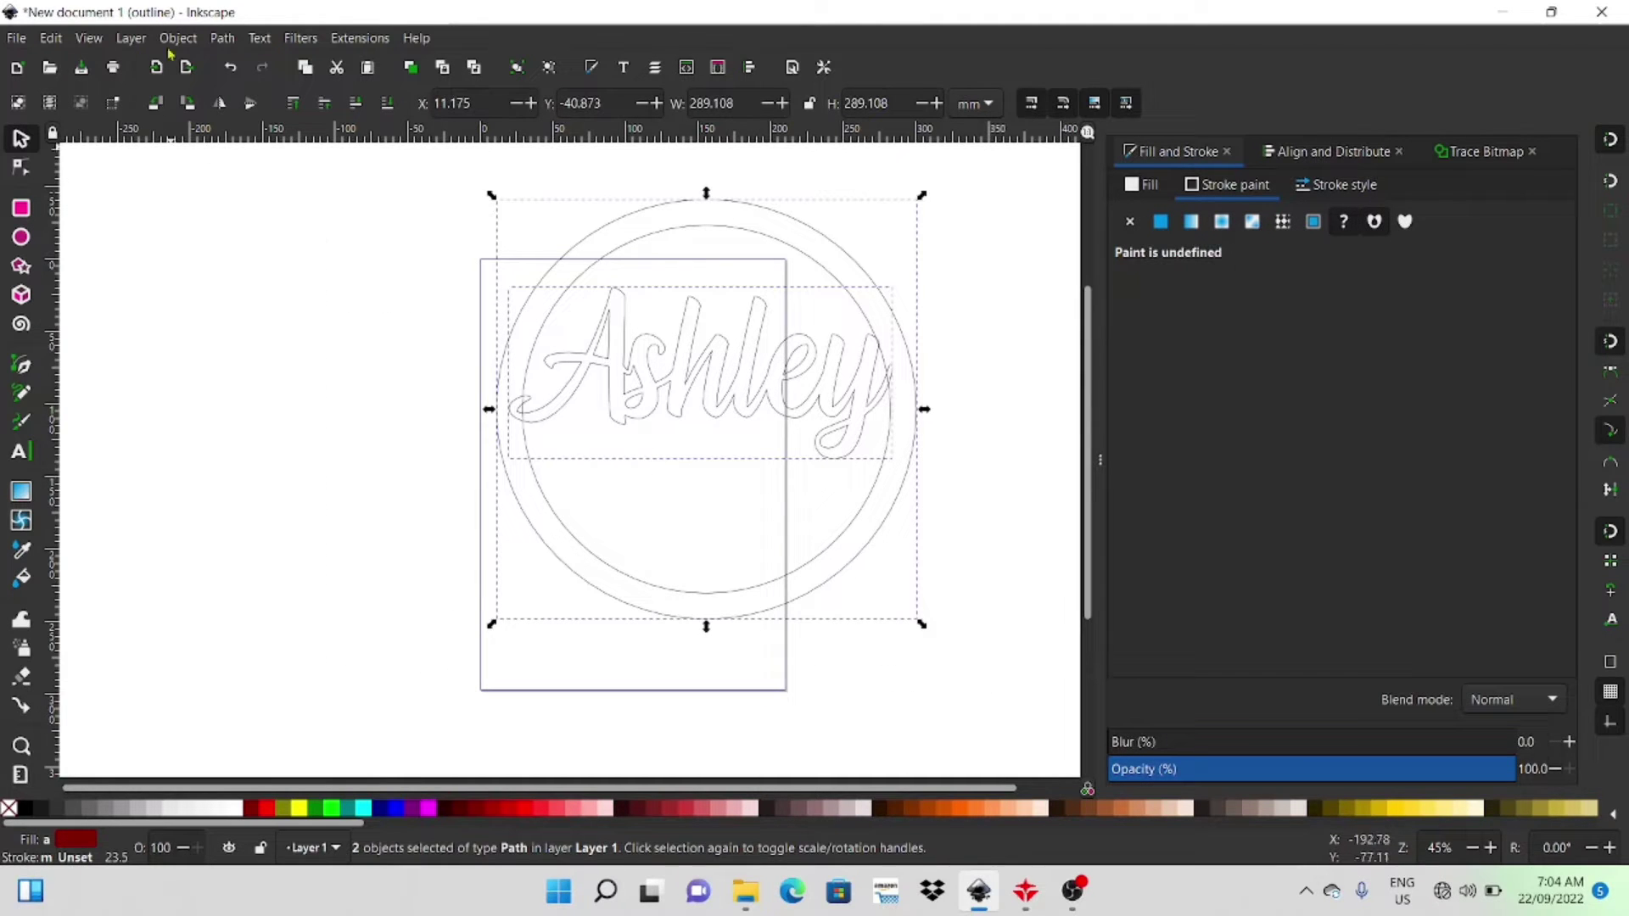
left_click(222, 38)
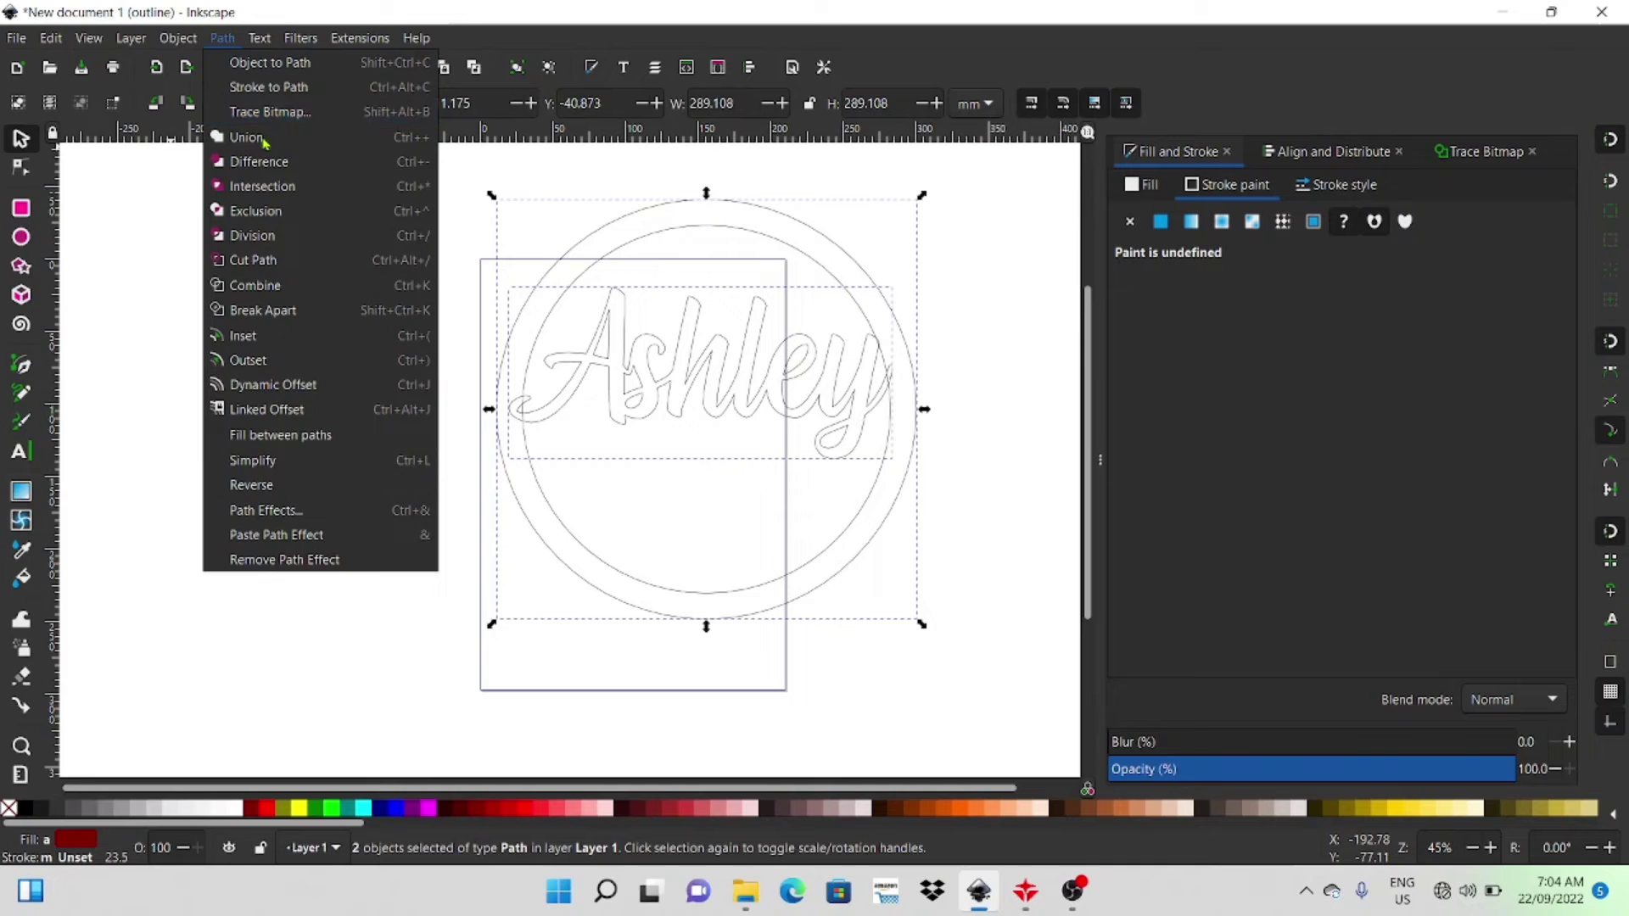
left_click(265, 140)
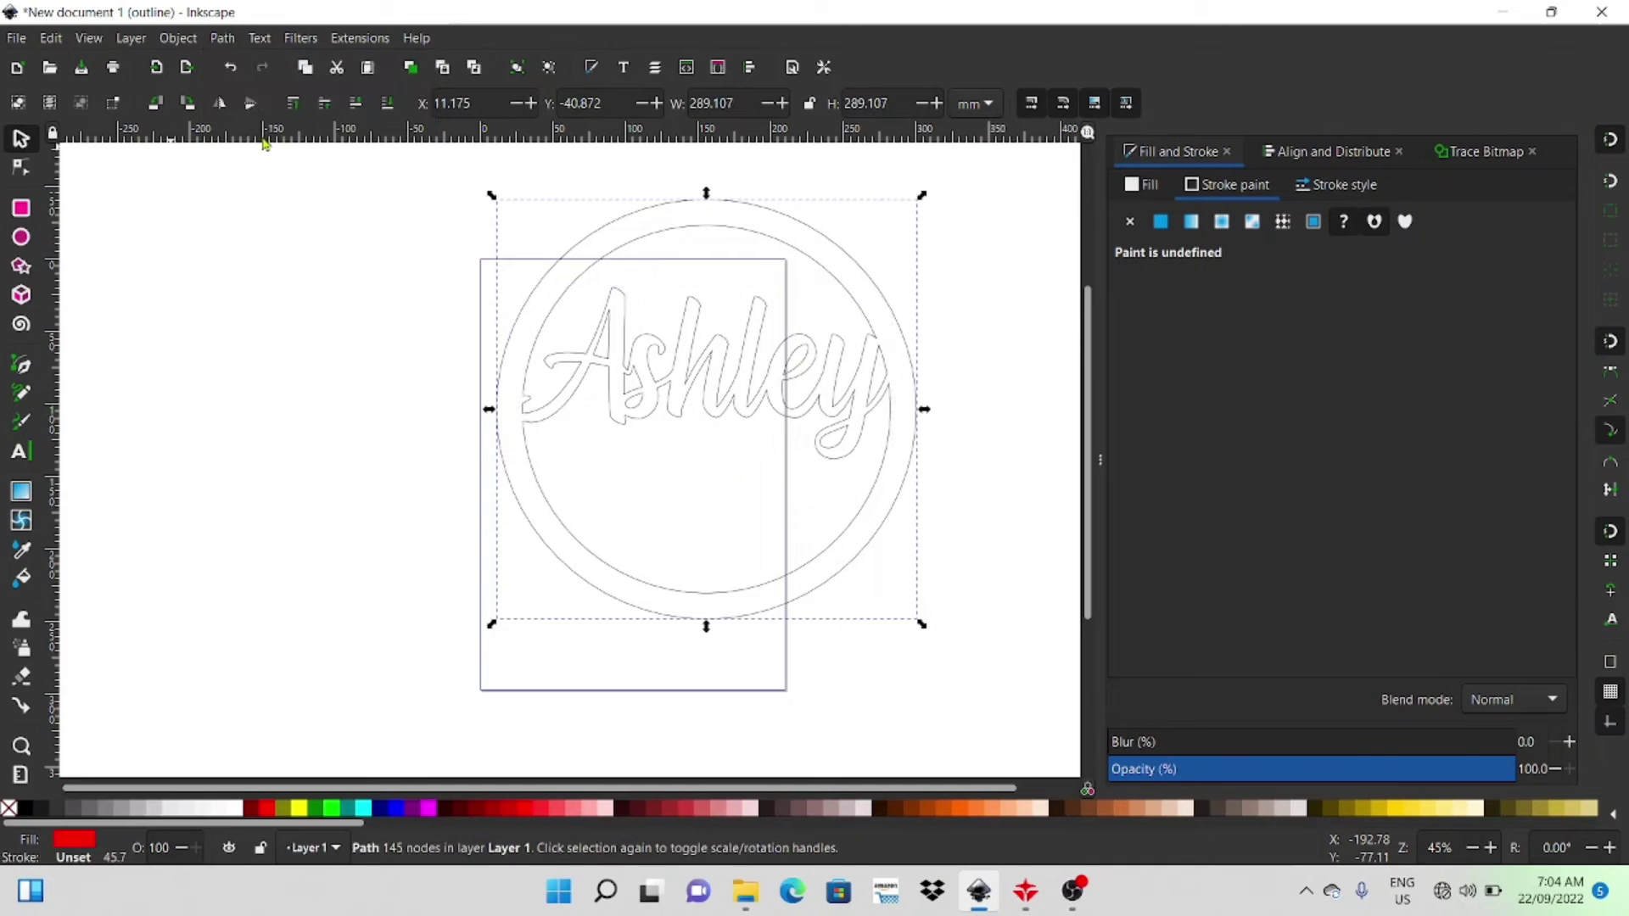
left_click(428, 495)
- Move the joined name and ring below the page to about X -54.8, Y 482 mm
left_click(691, 390)
left_click_drag(709, 374, 587, 608)
scroll(589, 436, "down", 3)
scroll(589, 435, "down", 1)
scroll(587, 608, "up", 4)
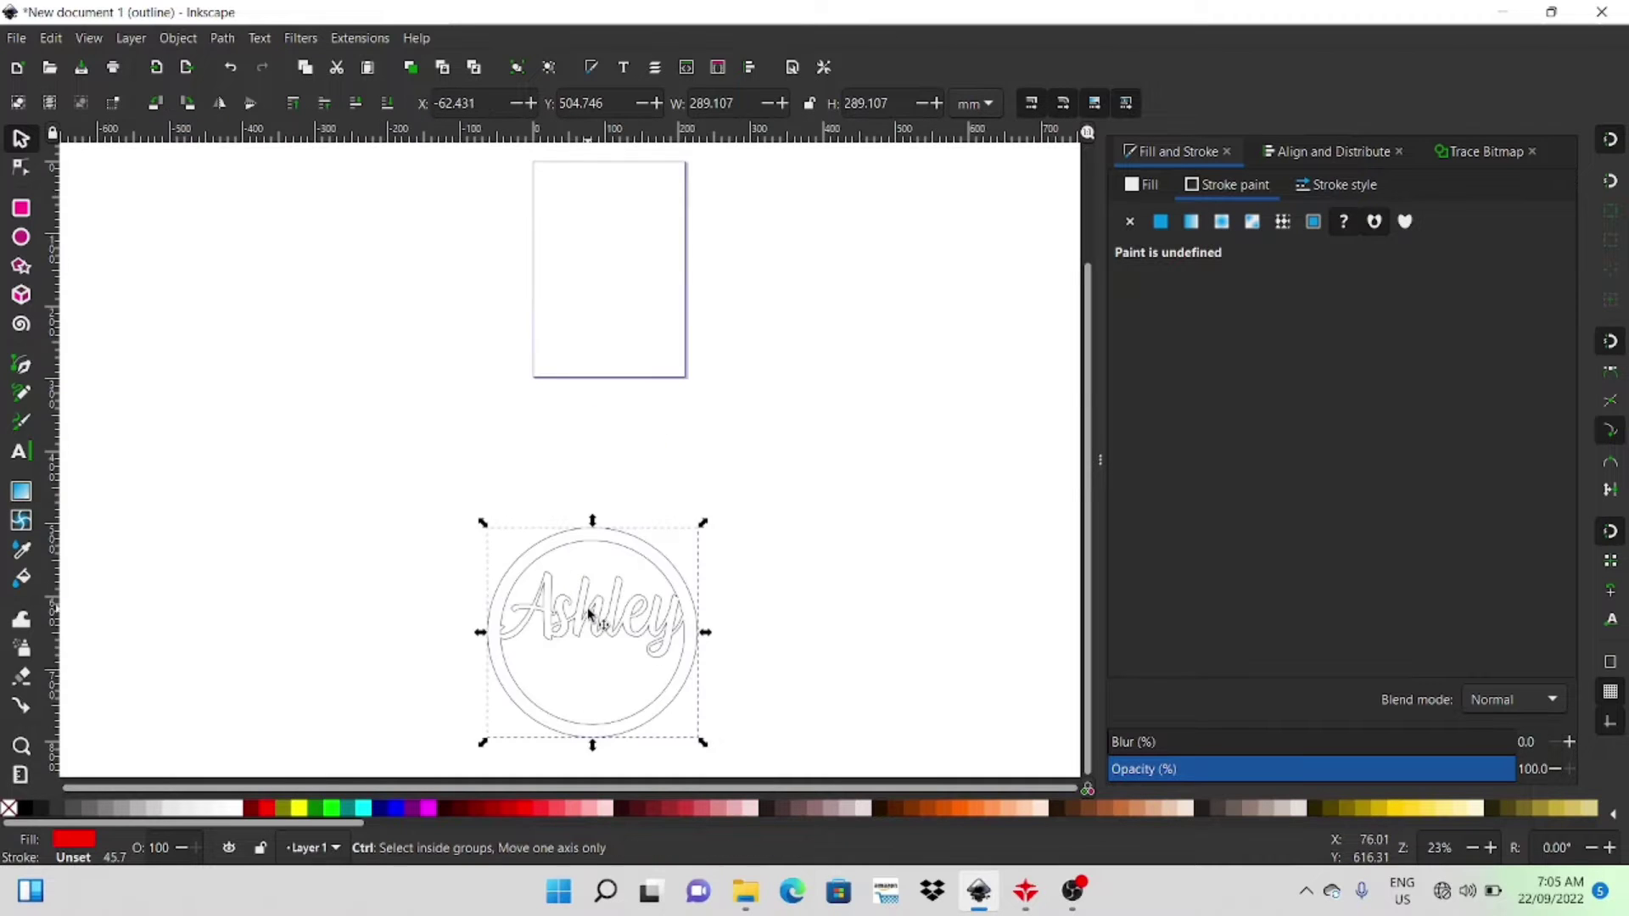
scroll(586, 598, "down", 5)
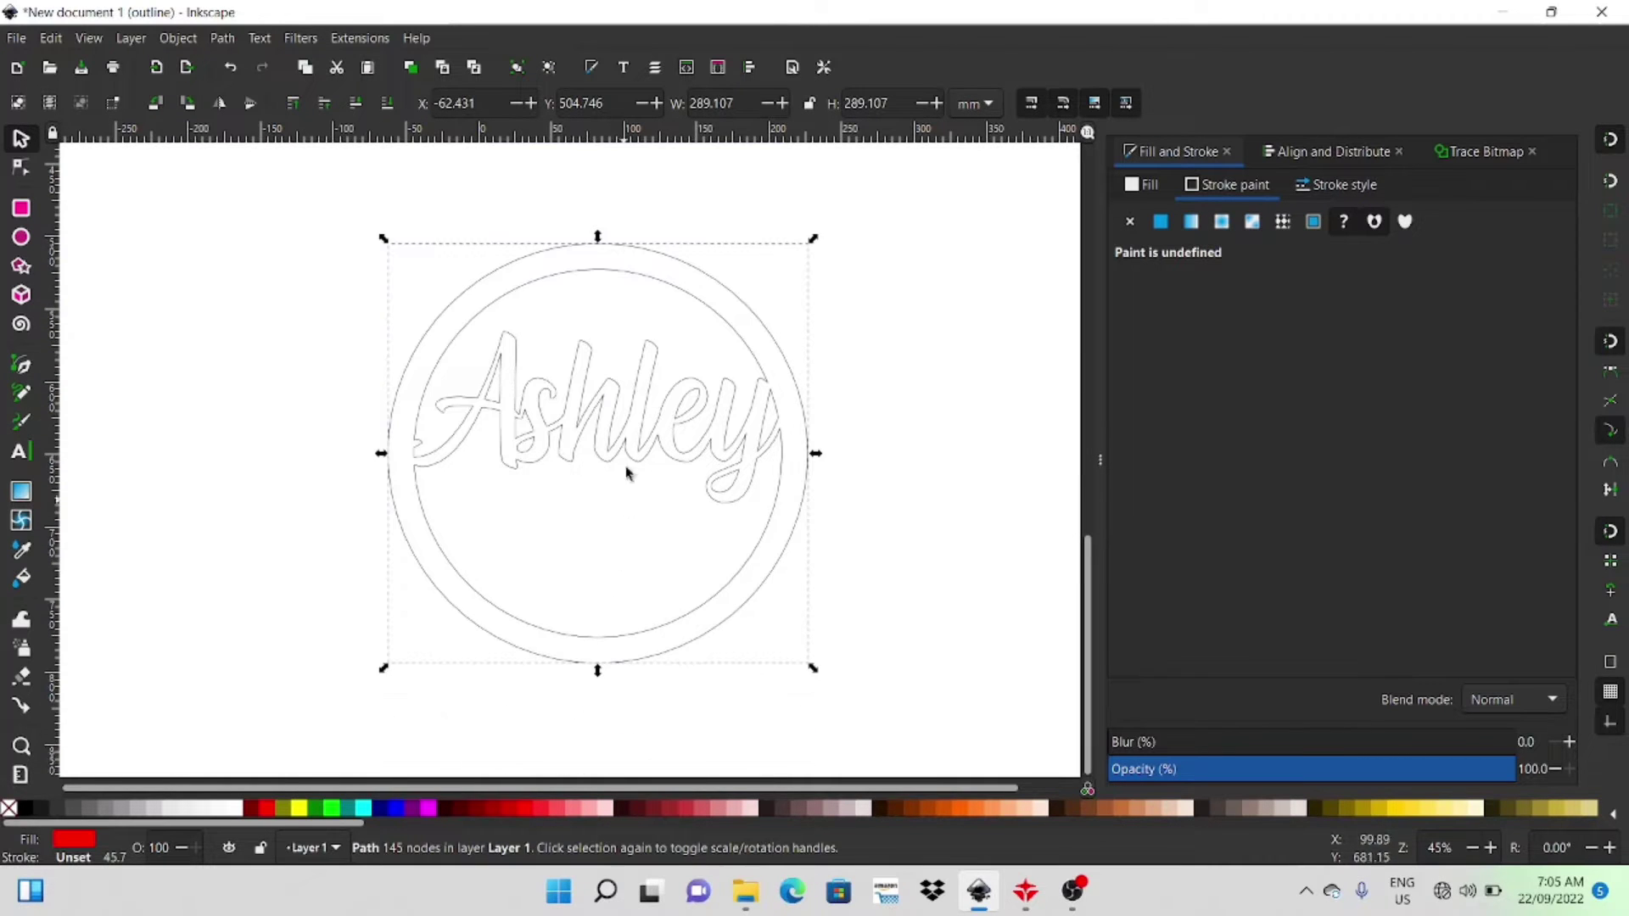
left_click_drag(586, 422, 597, 389)
- Draw a rectangle about 298 by 40 mm overlapping the ring's left side and set the display mode to Normal
left_click(21, 208)
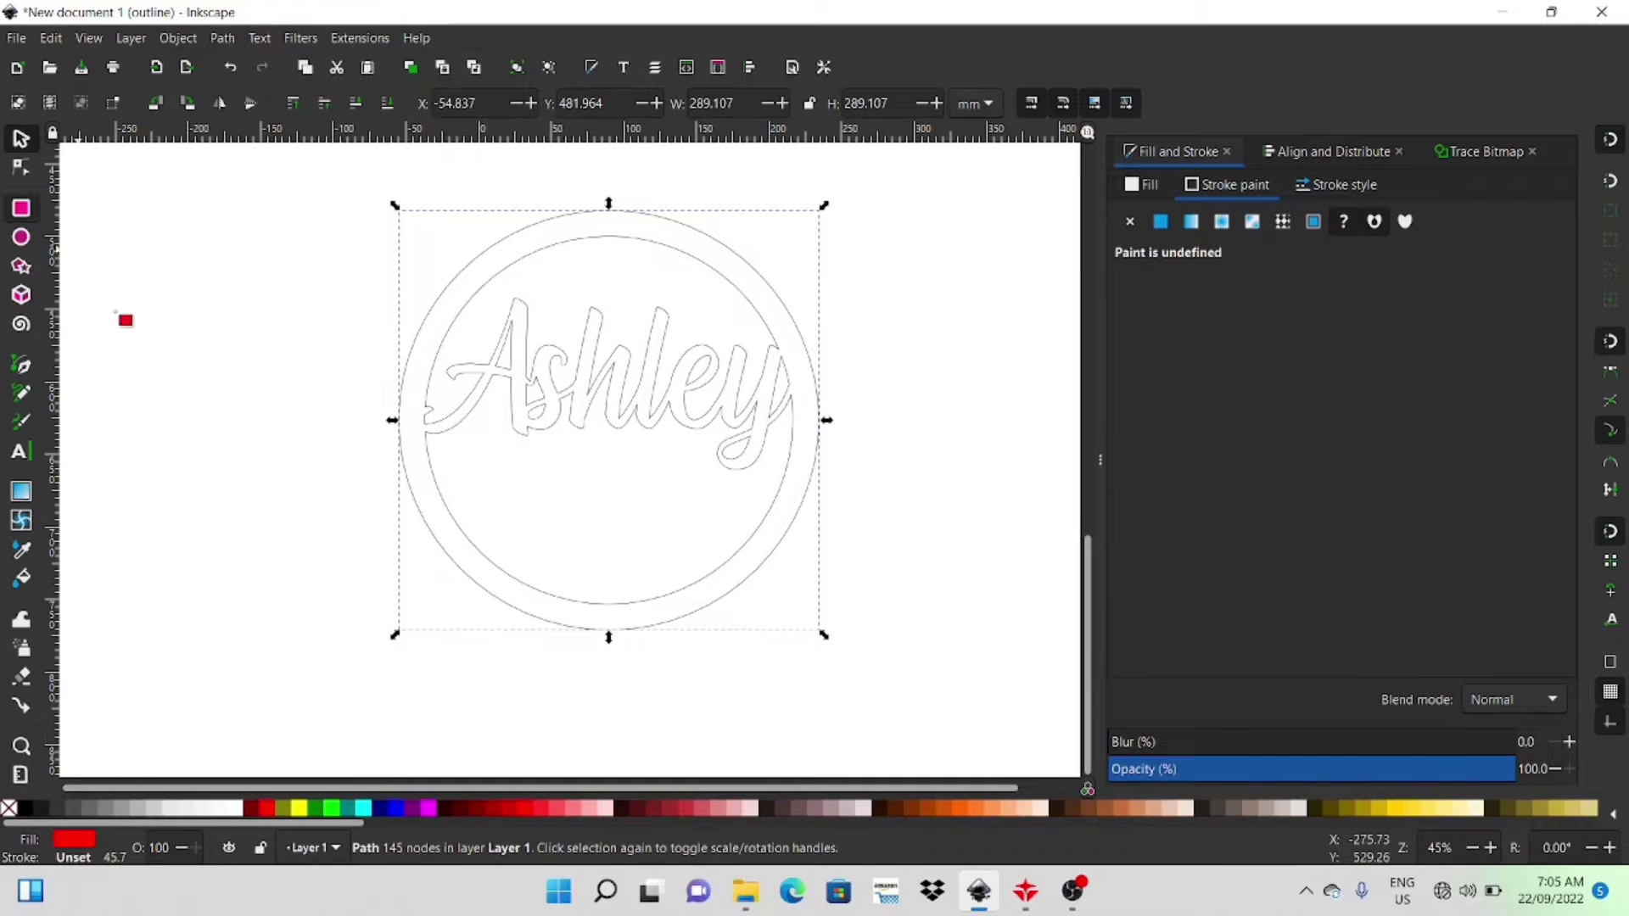
left_click_drag(156, 440, 588, 500)
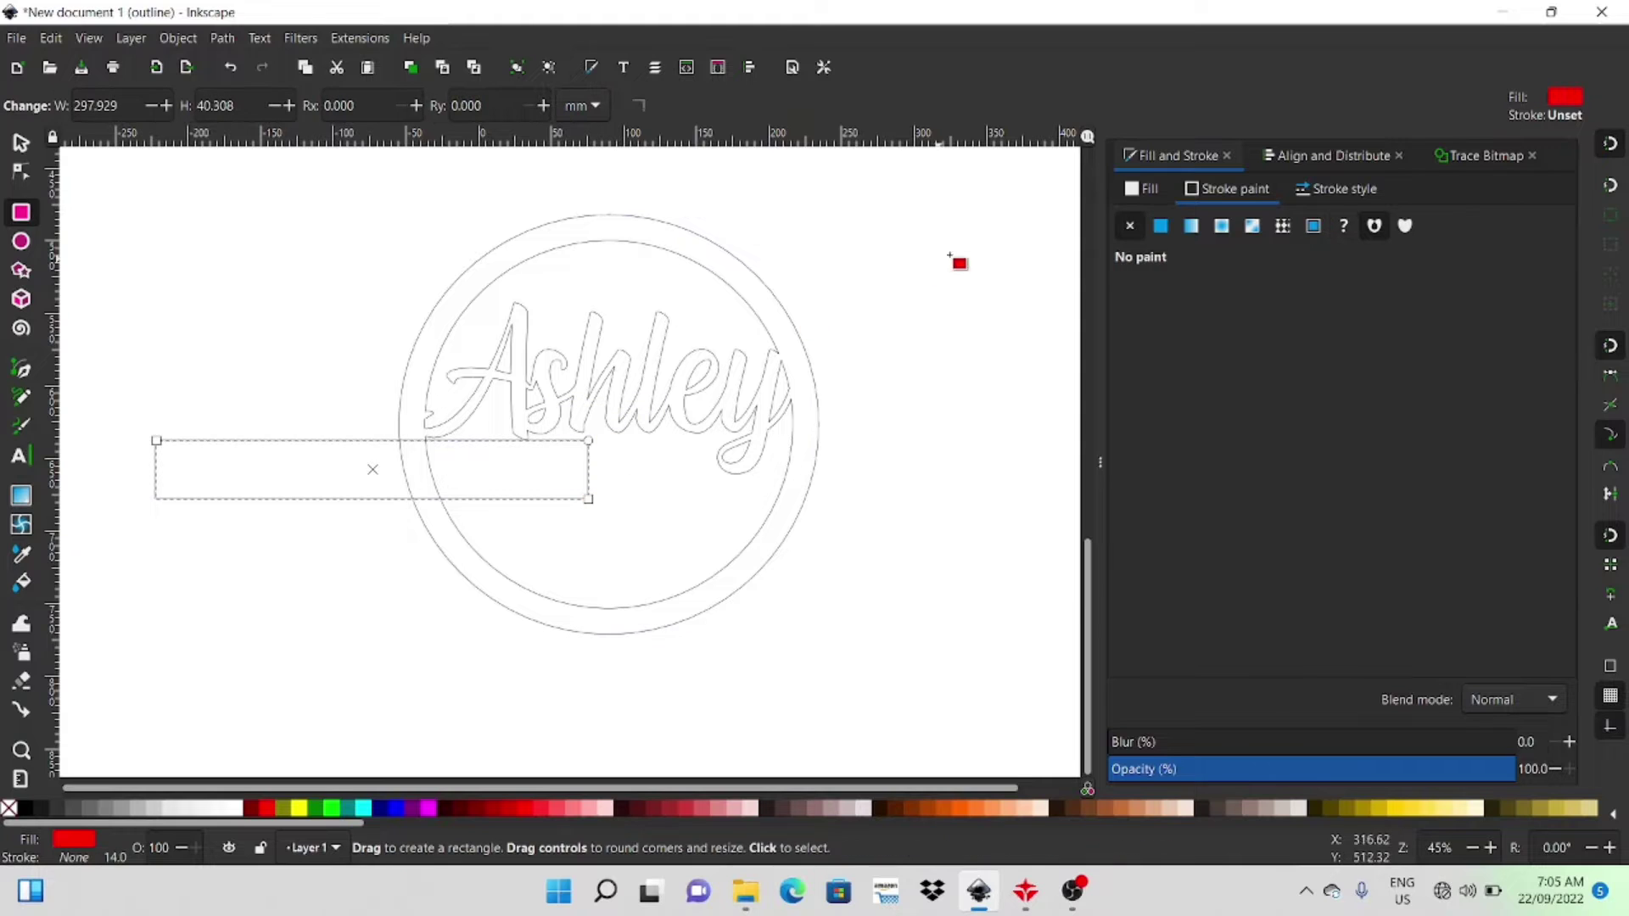
left_click(89, 39)
mouse_move(187, 113)
left_click(343, 112)
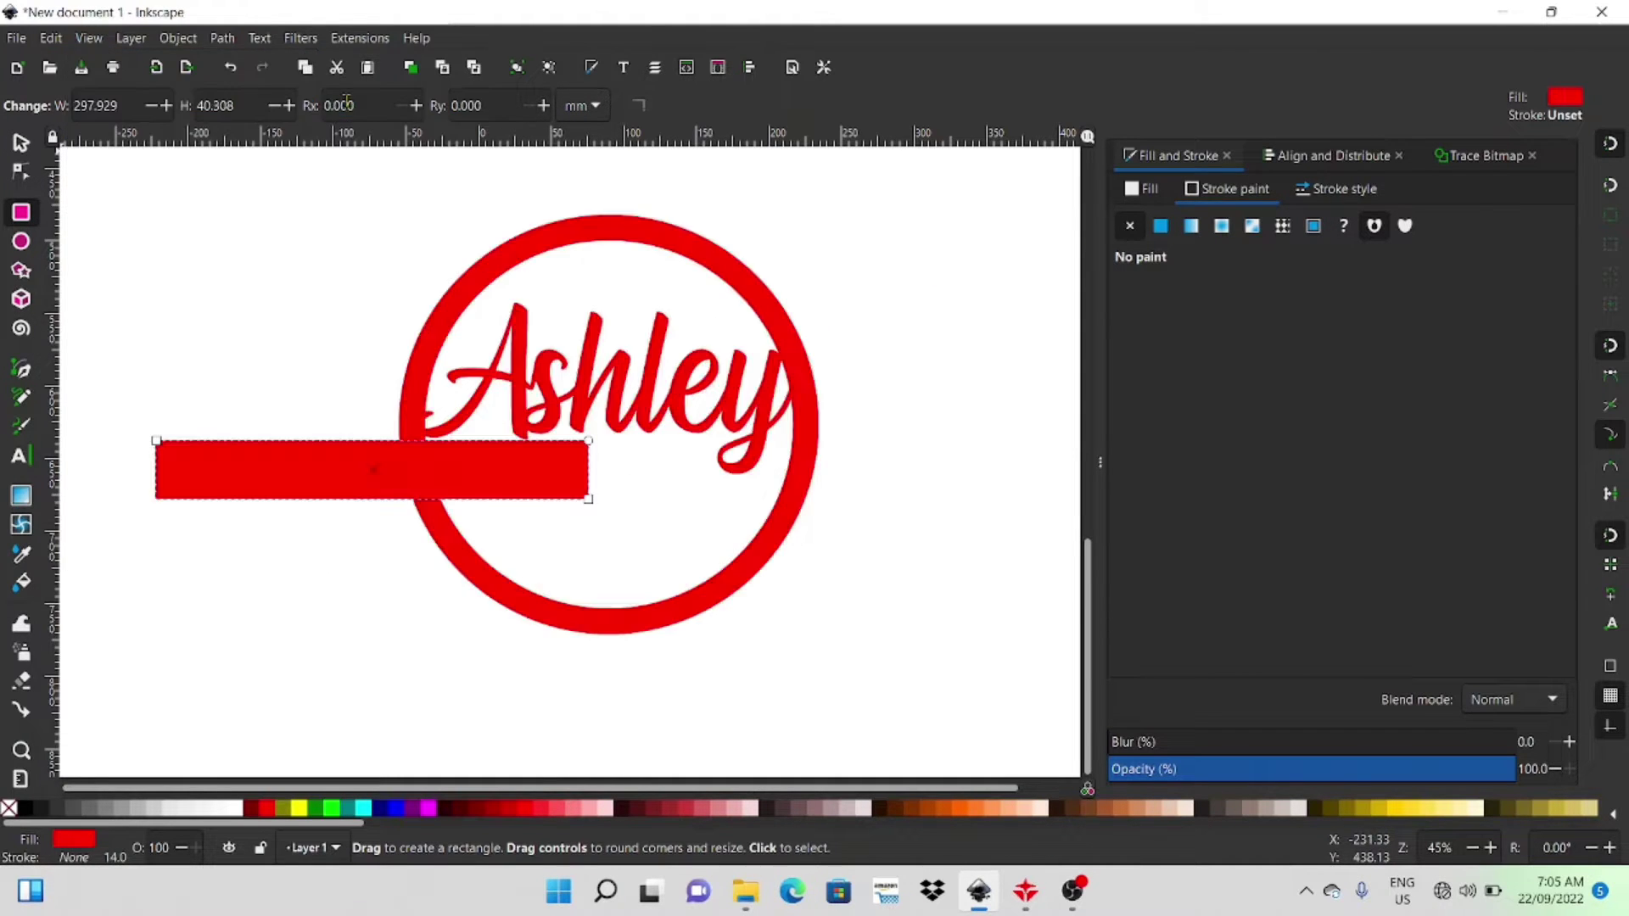
- Move the rectangle below the name and resize it to about 242 by 37 mm so both ends overlap the ring
left_click(22, 143)
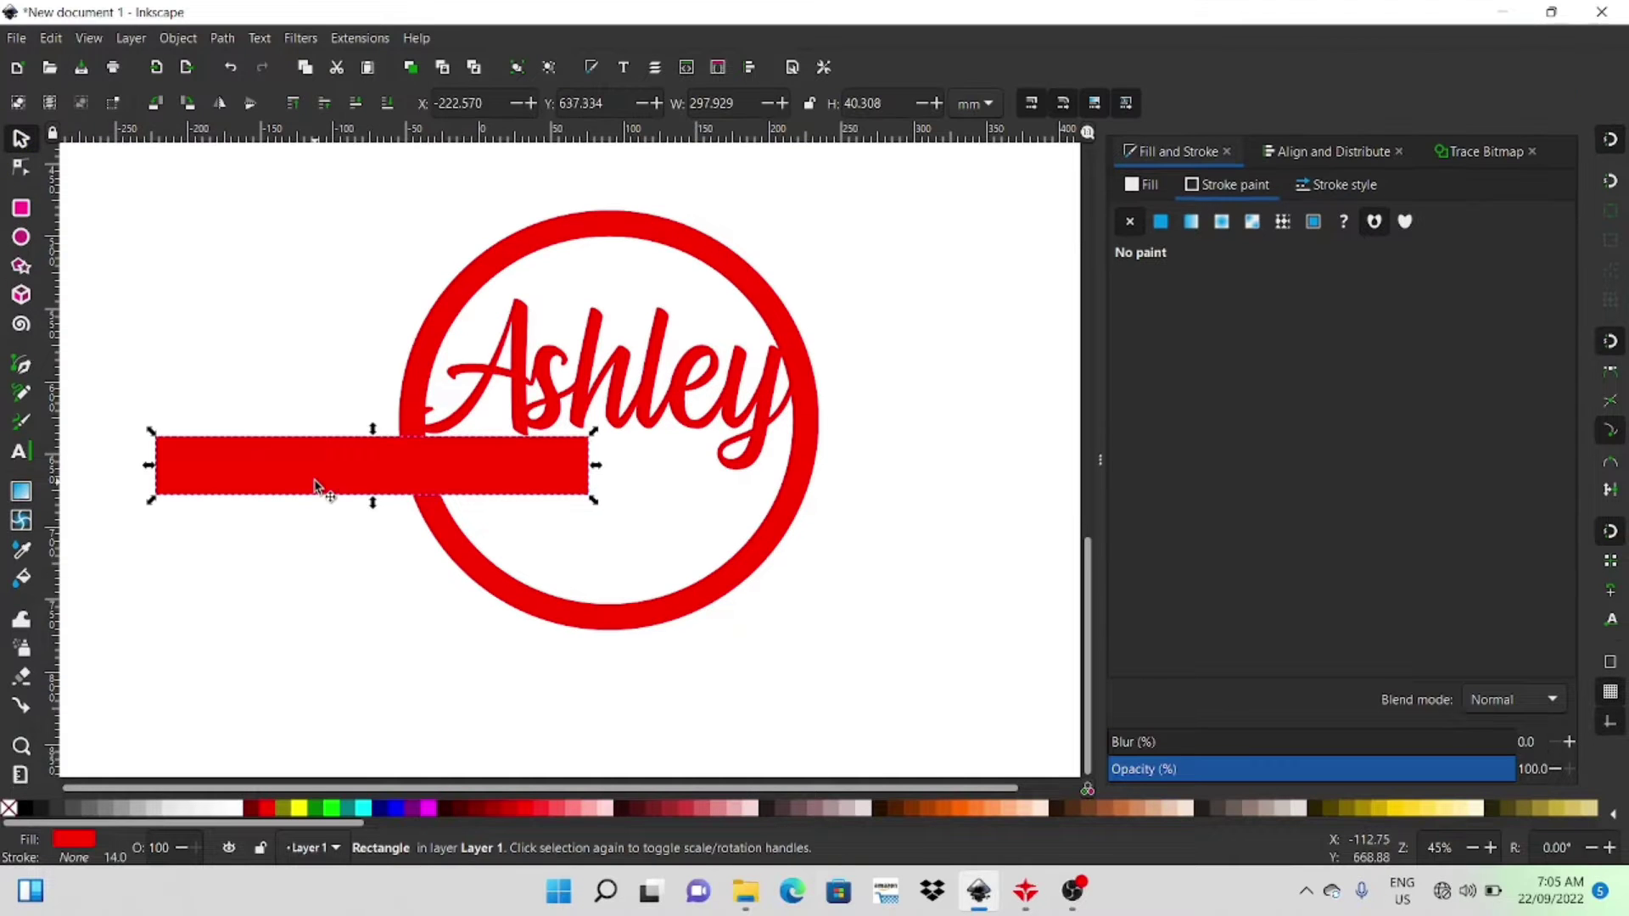
left_click_drag(320, 483, 594, 516)
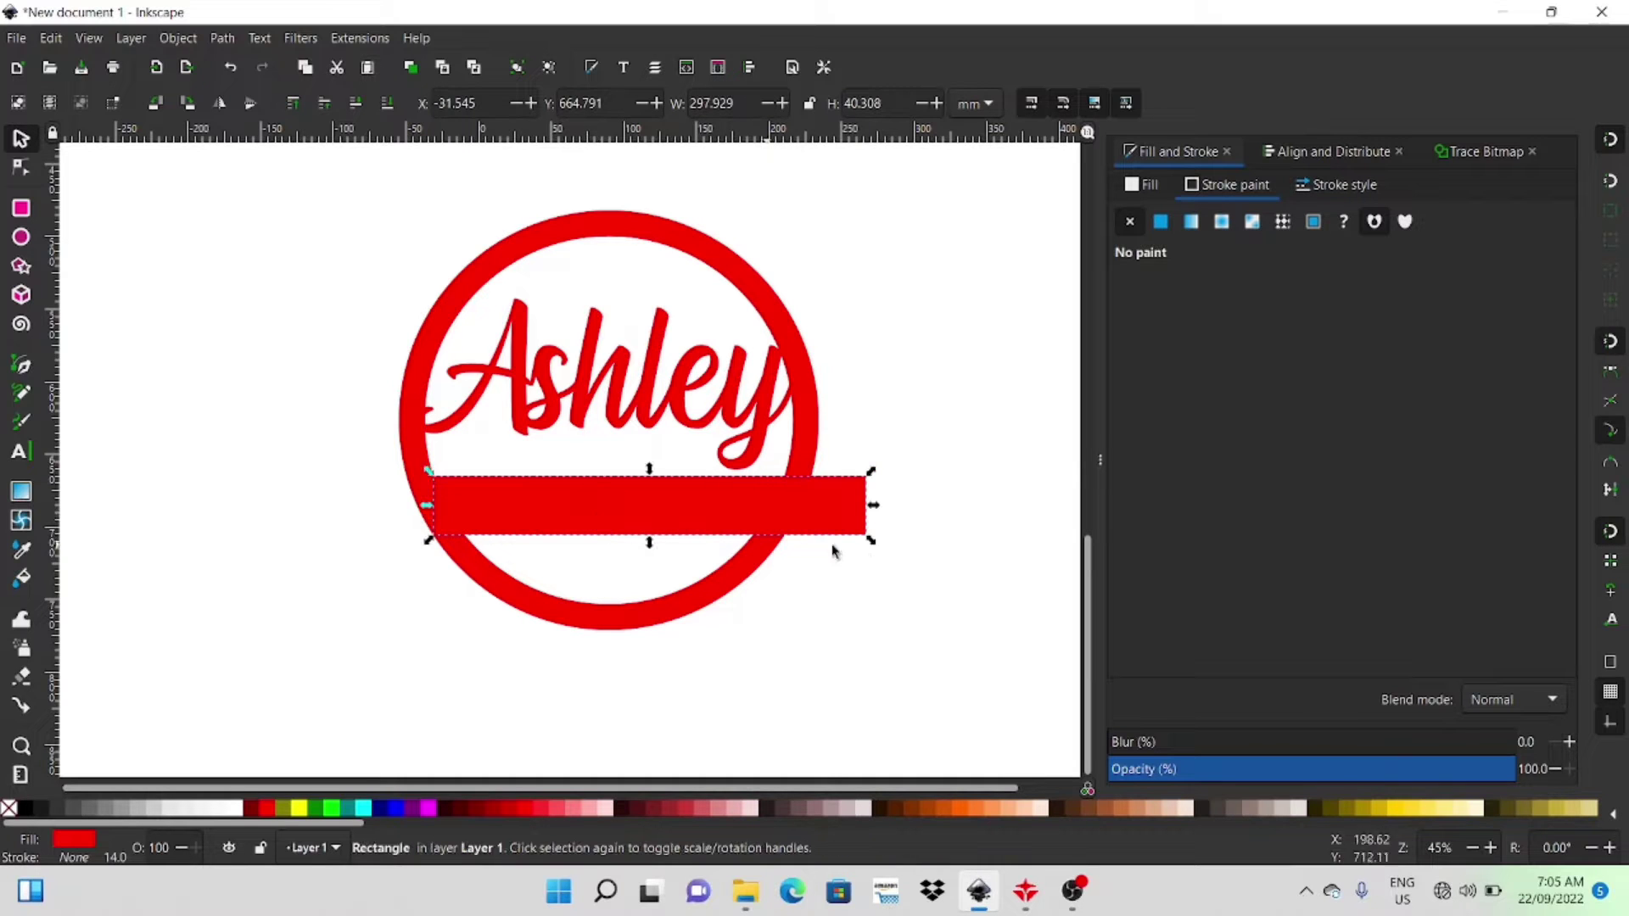
left_click_drag(877, 509, 795, 507)
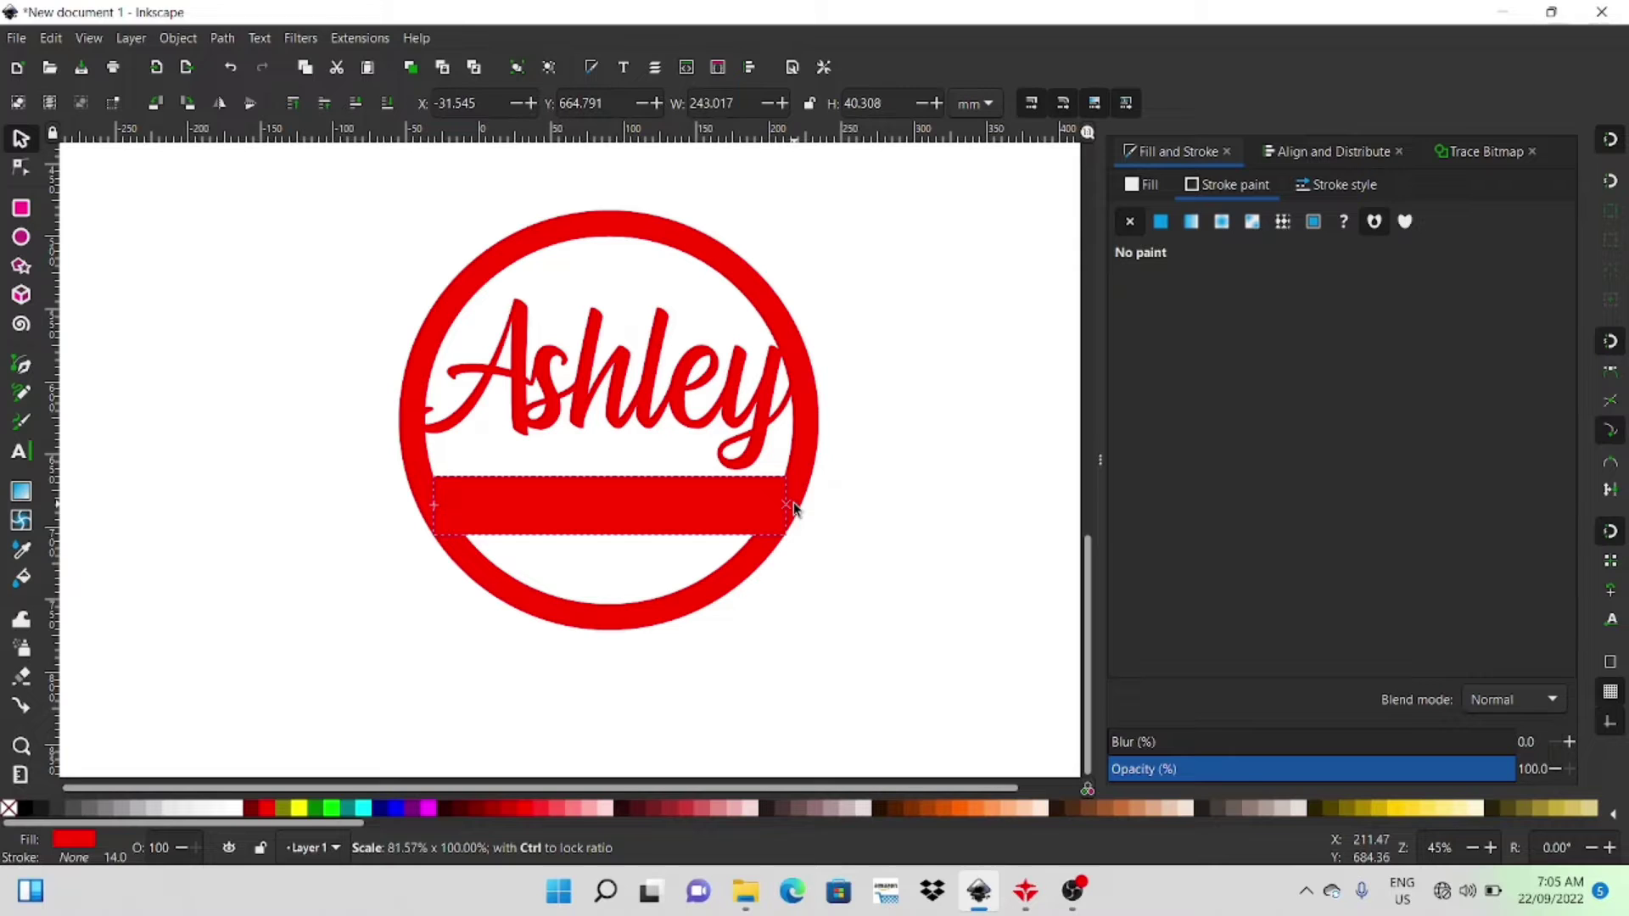
left_click_drag(795, 508, 789, 503)
left_click_drag(611, 476, 642, 511)
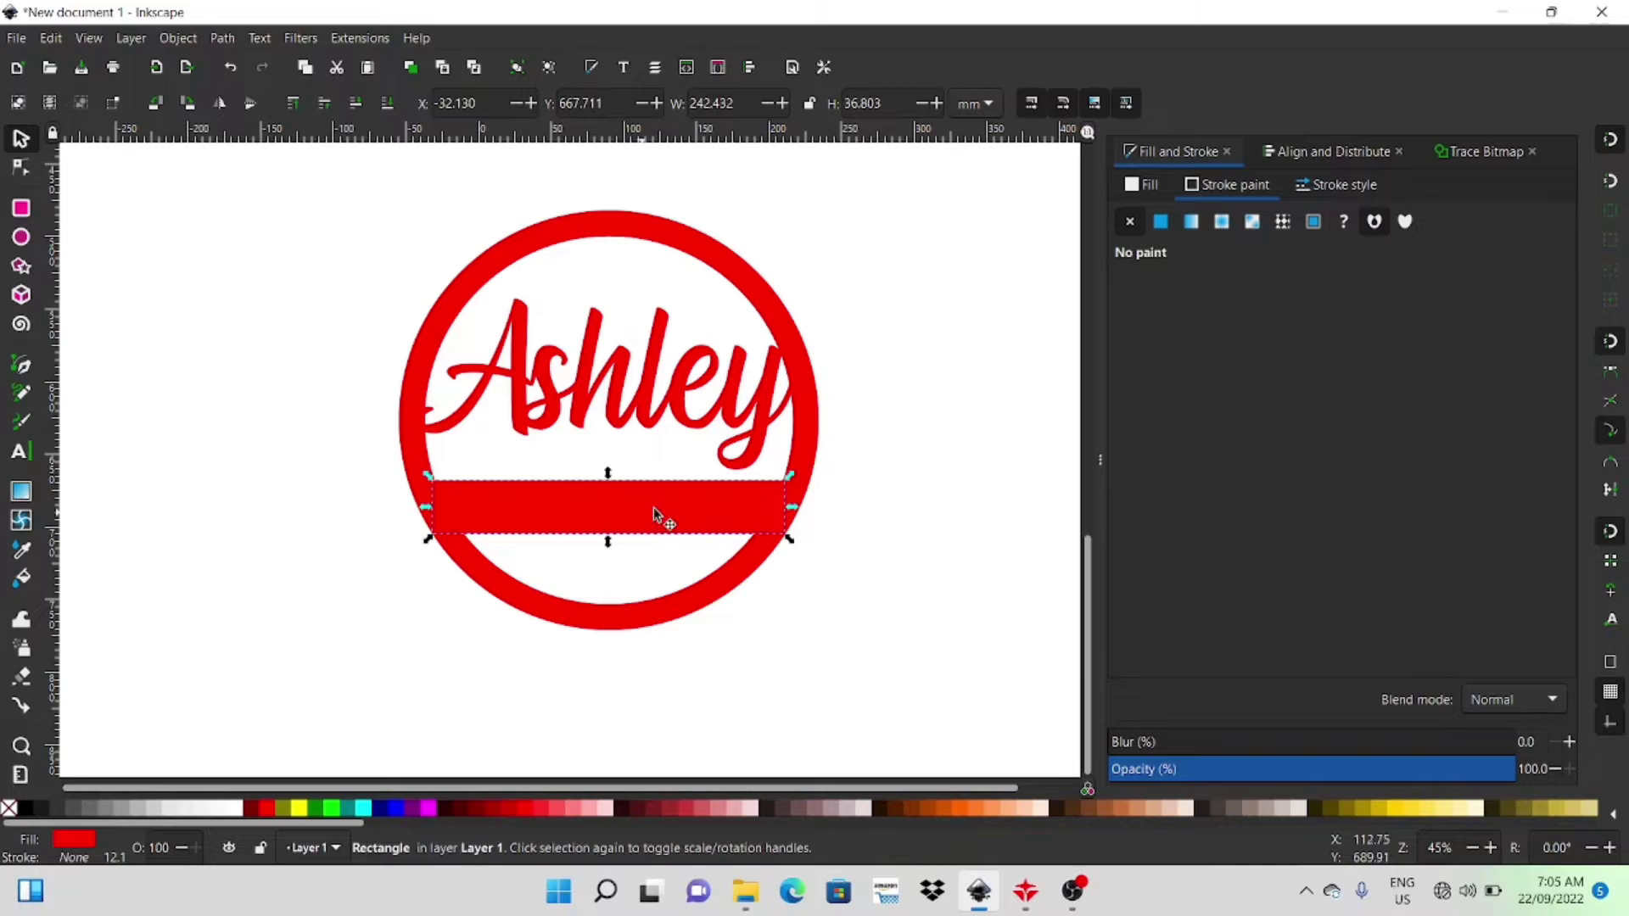
left_click(878, 474)
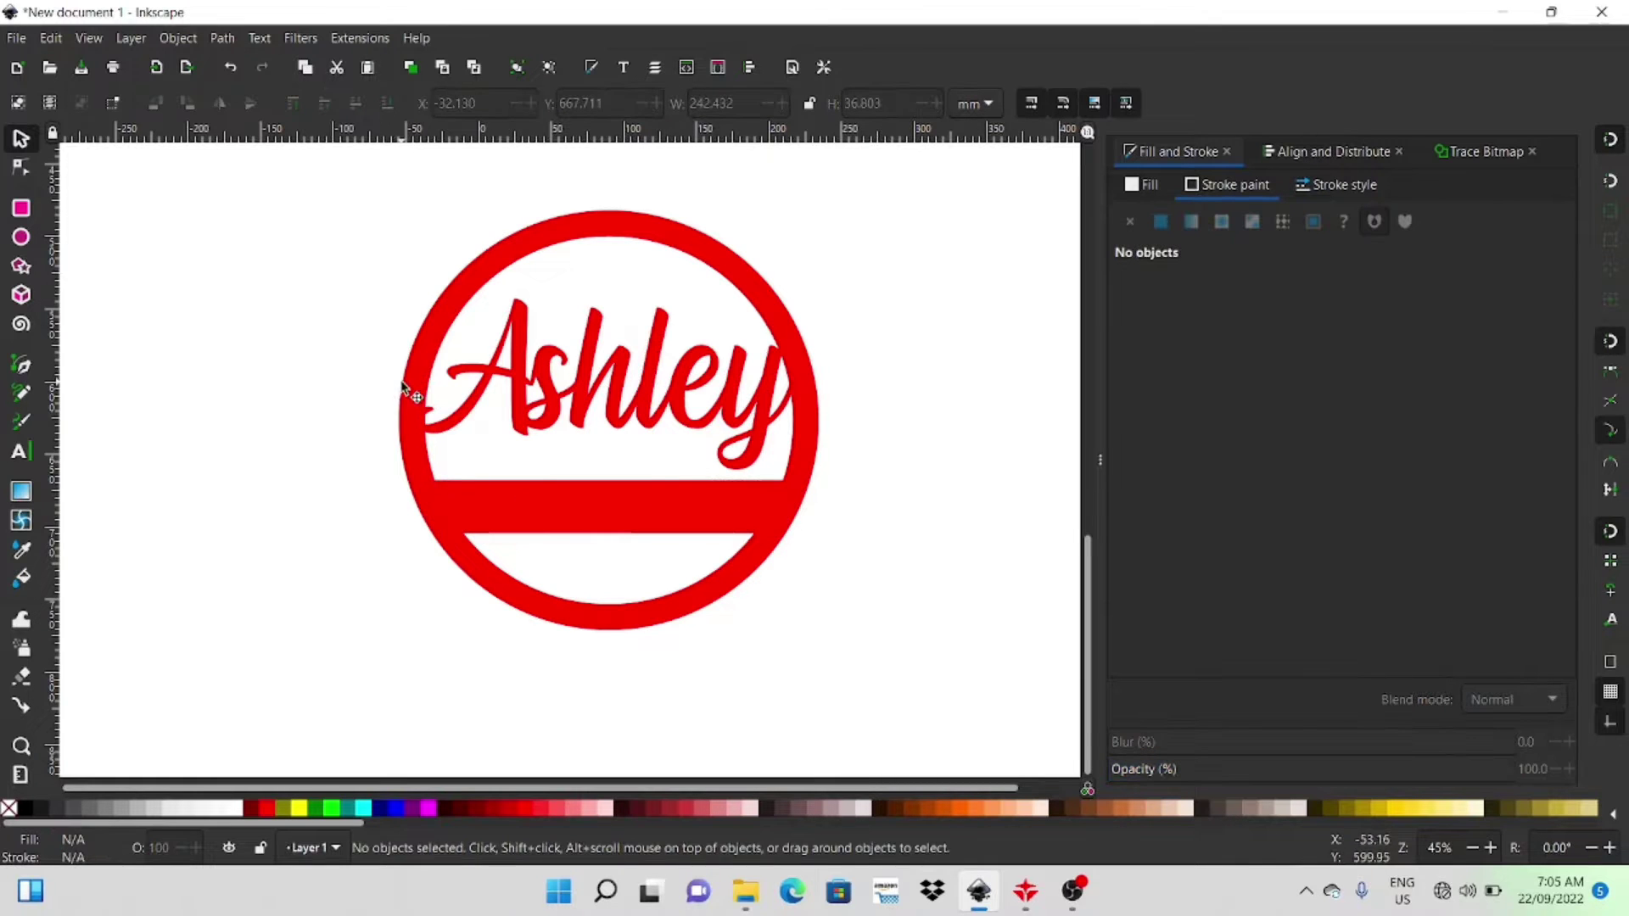
key("ctrl+a")
key("ctrl+plus")
key("ctrl+z")
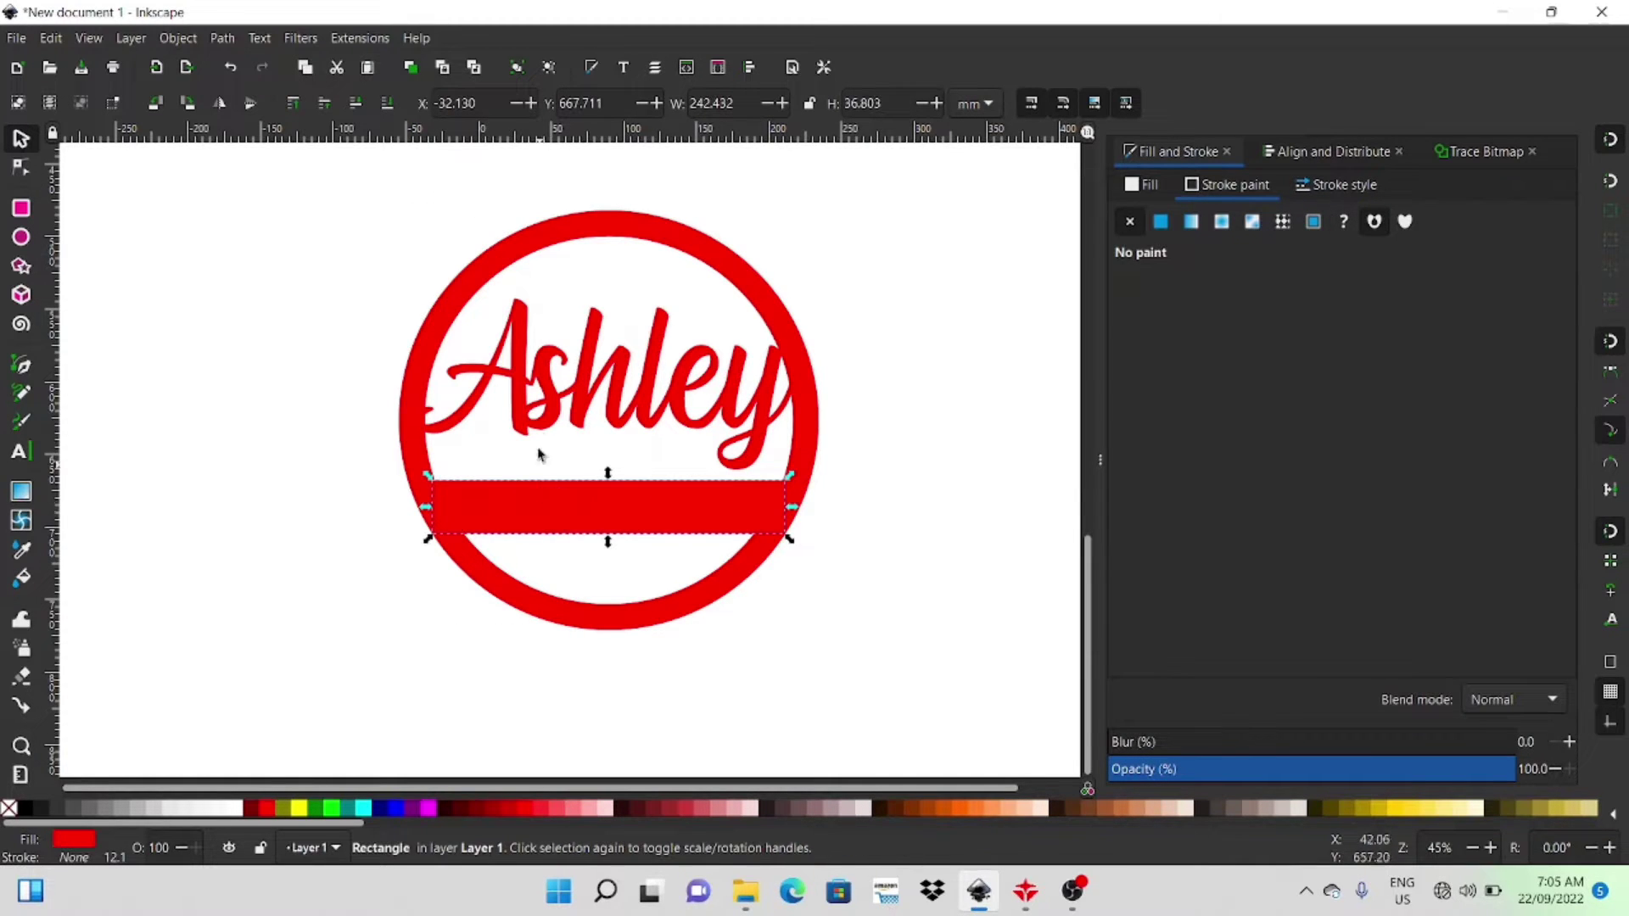
key("ctrl+shift+z")
key("ctrl+z")
- Select the name ring and the rectangular bar and join them into one path with Union
left_click_drag(330, 200, 934, 747)
left_click(223, 39)
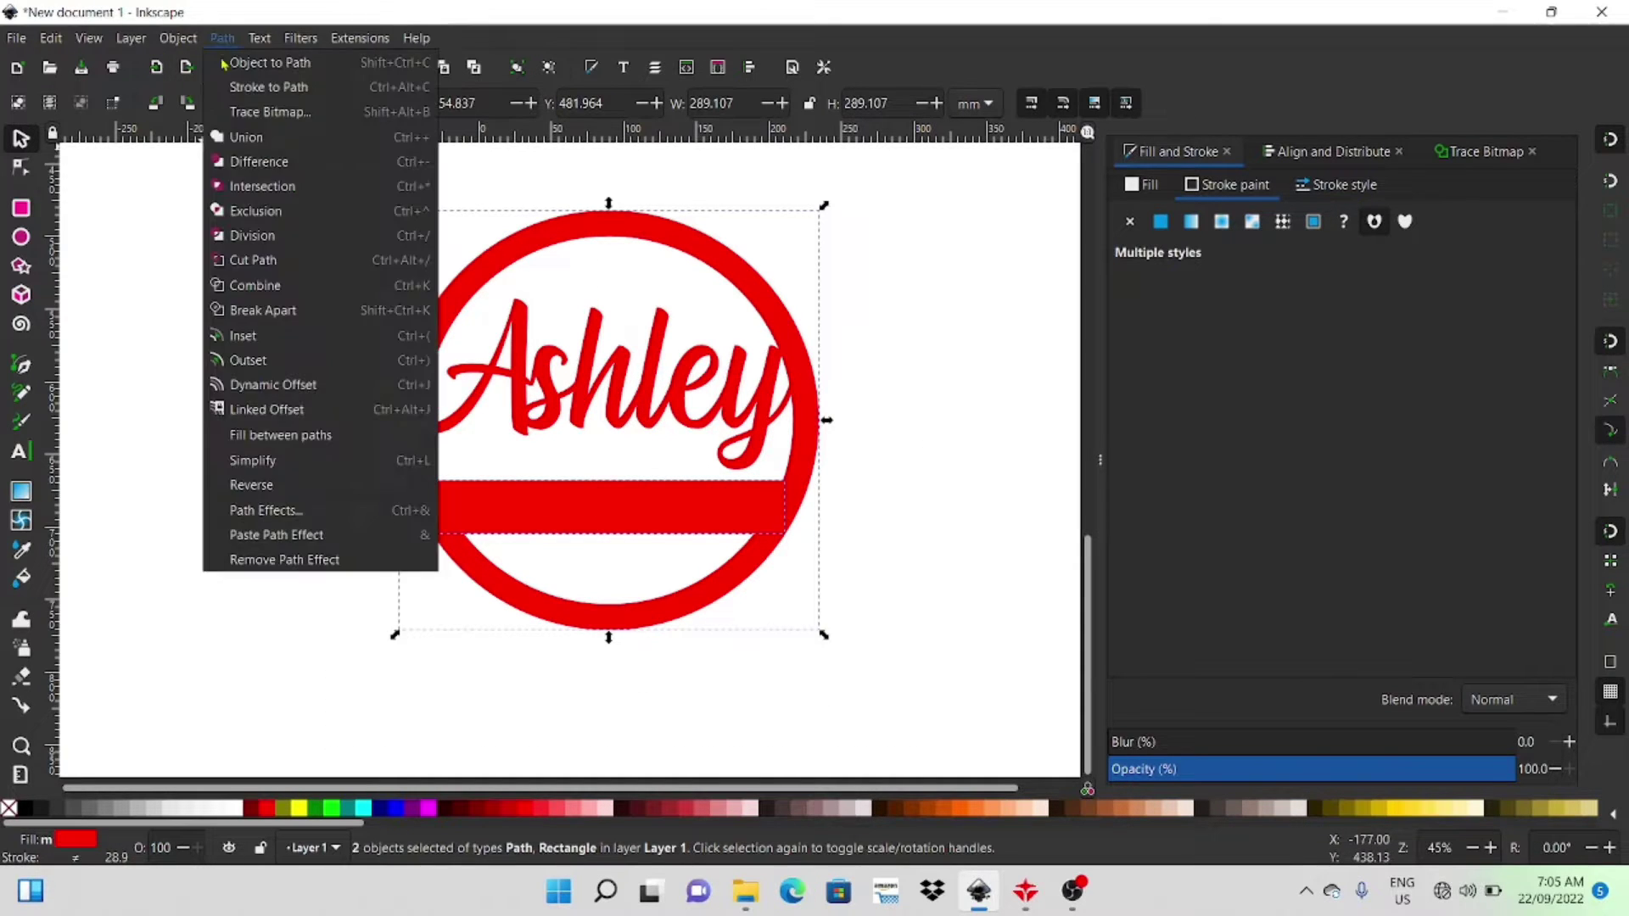
left_click(274, 140)
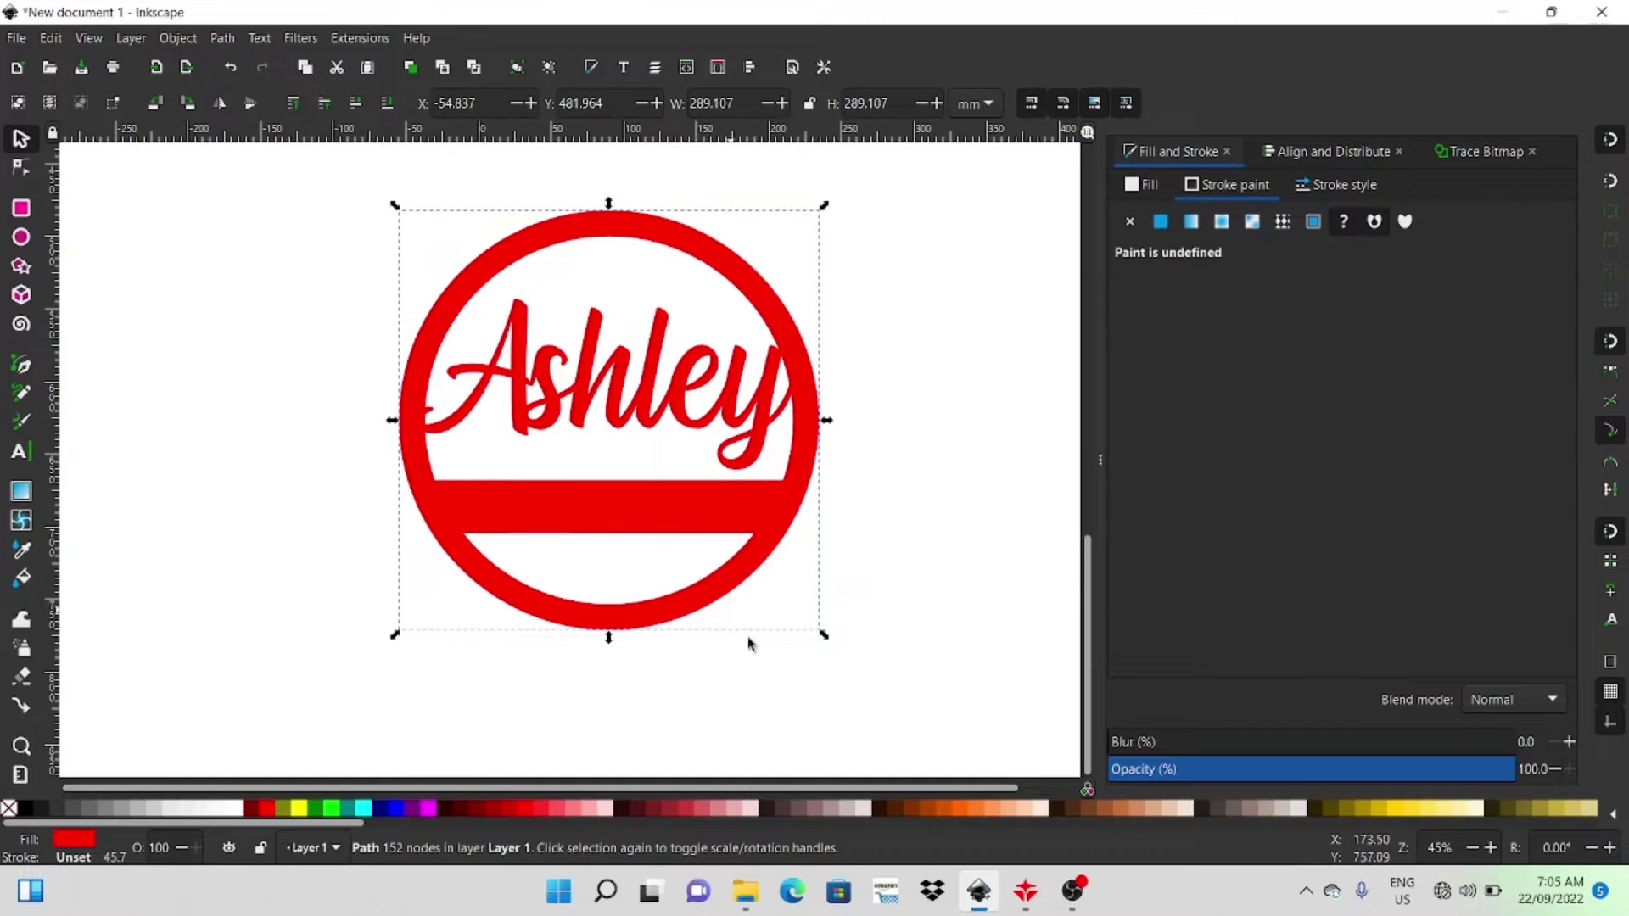
- Move the joined design to about X -1.1, Y 495.4 mm and switch the display mode to Outline
left_click_drag(655, 497, 732, 517)
left_click(88, 38)
mouse_move(127, 110)
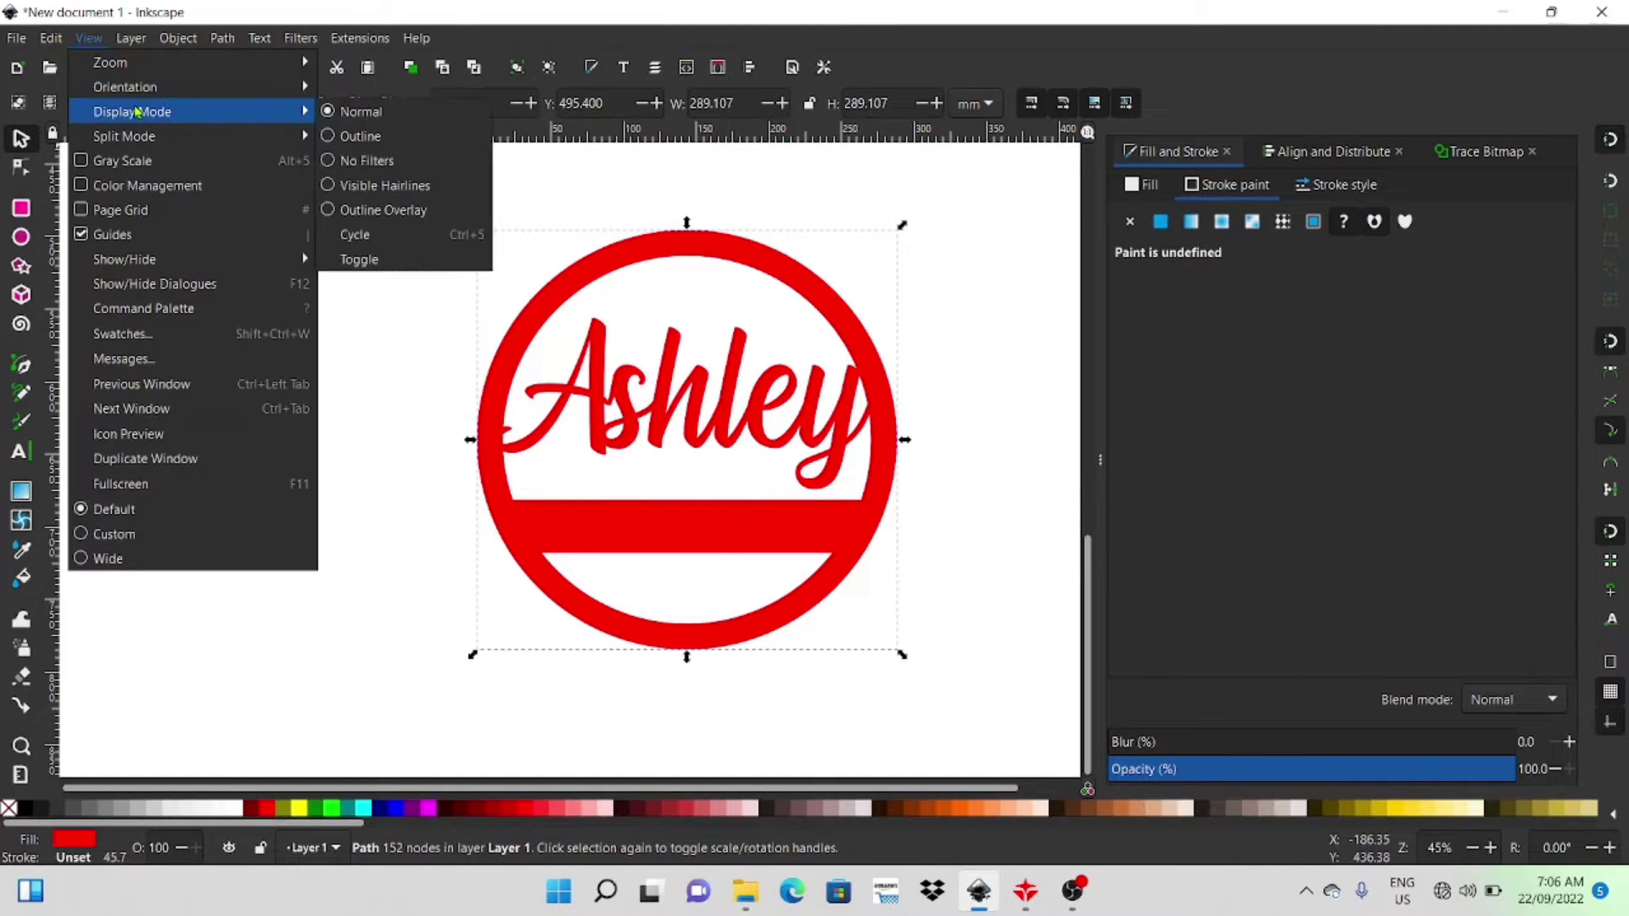
left_click(354, 138)
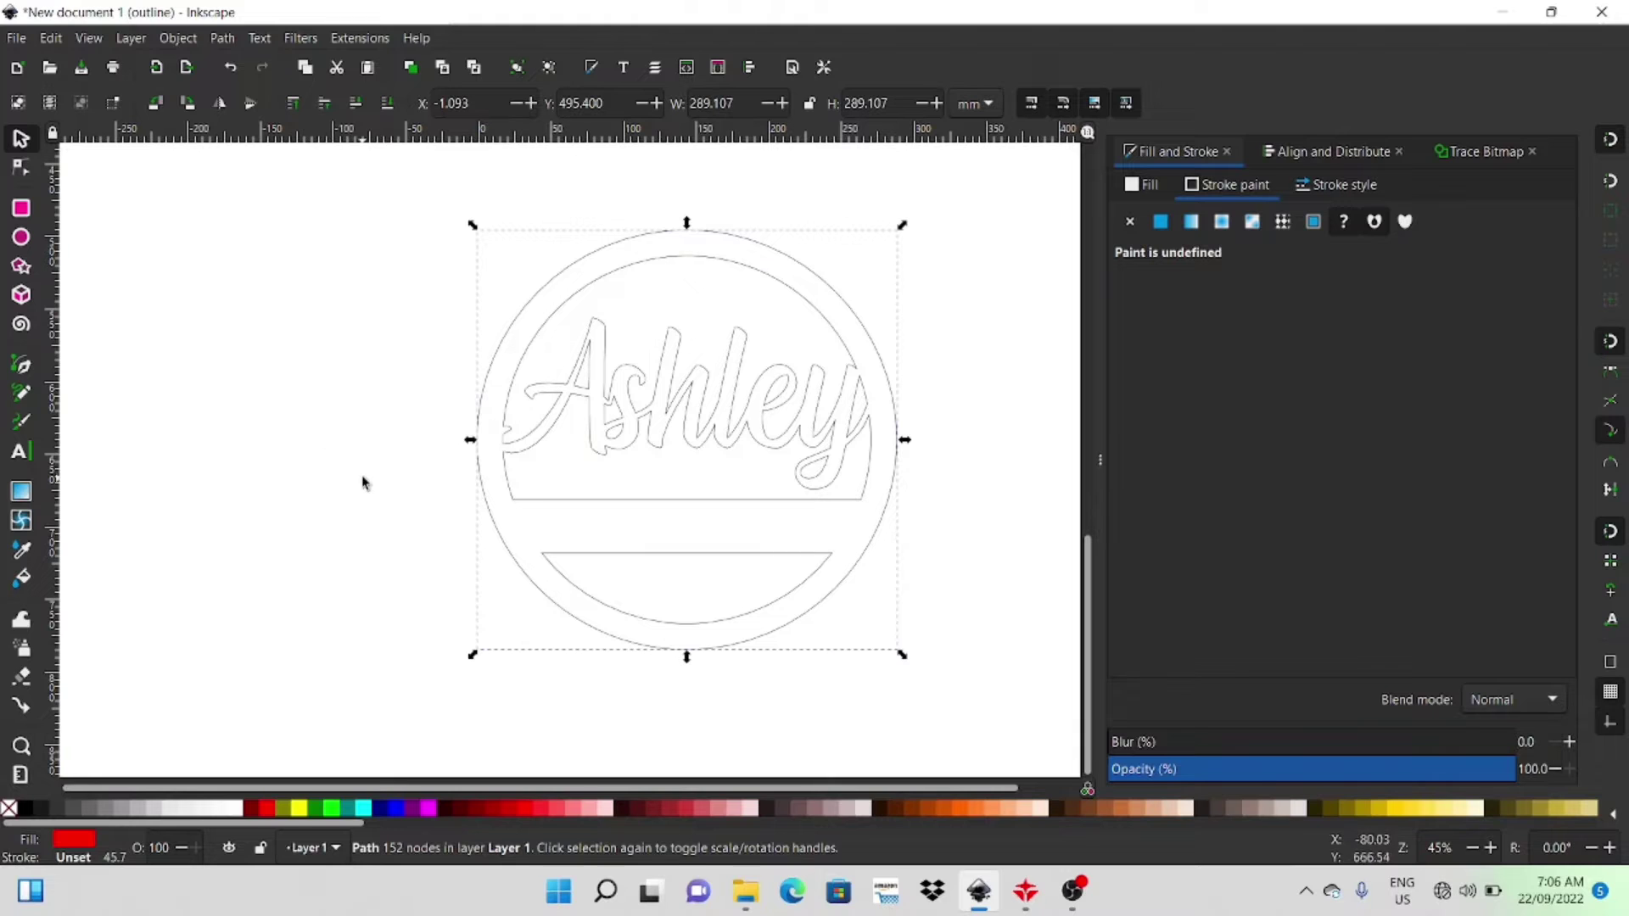
- Switch the canvas display mode from Outline back to Normal
left_click(88, 37)
mouse_move(136, 112)
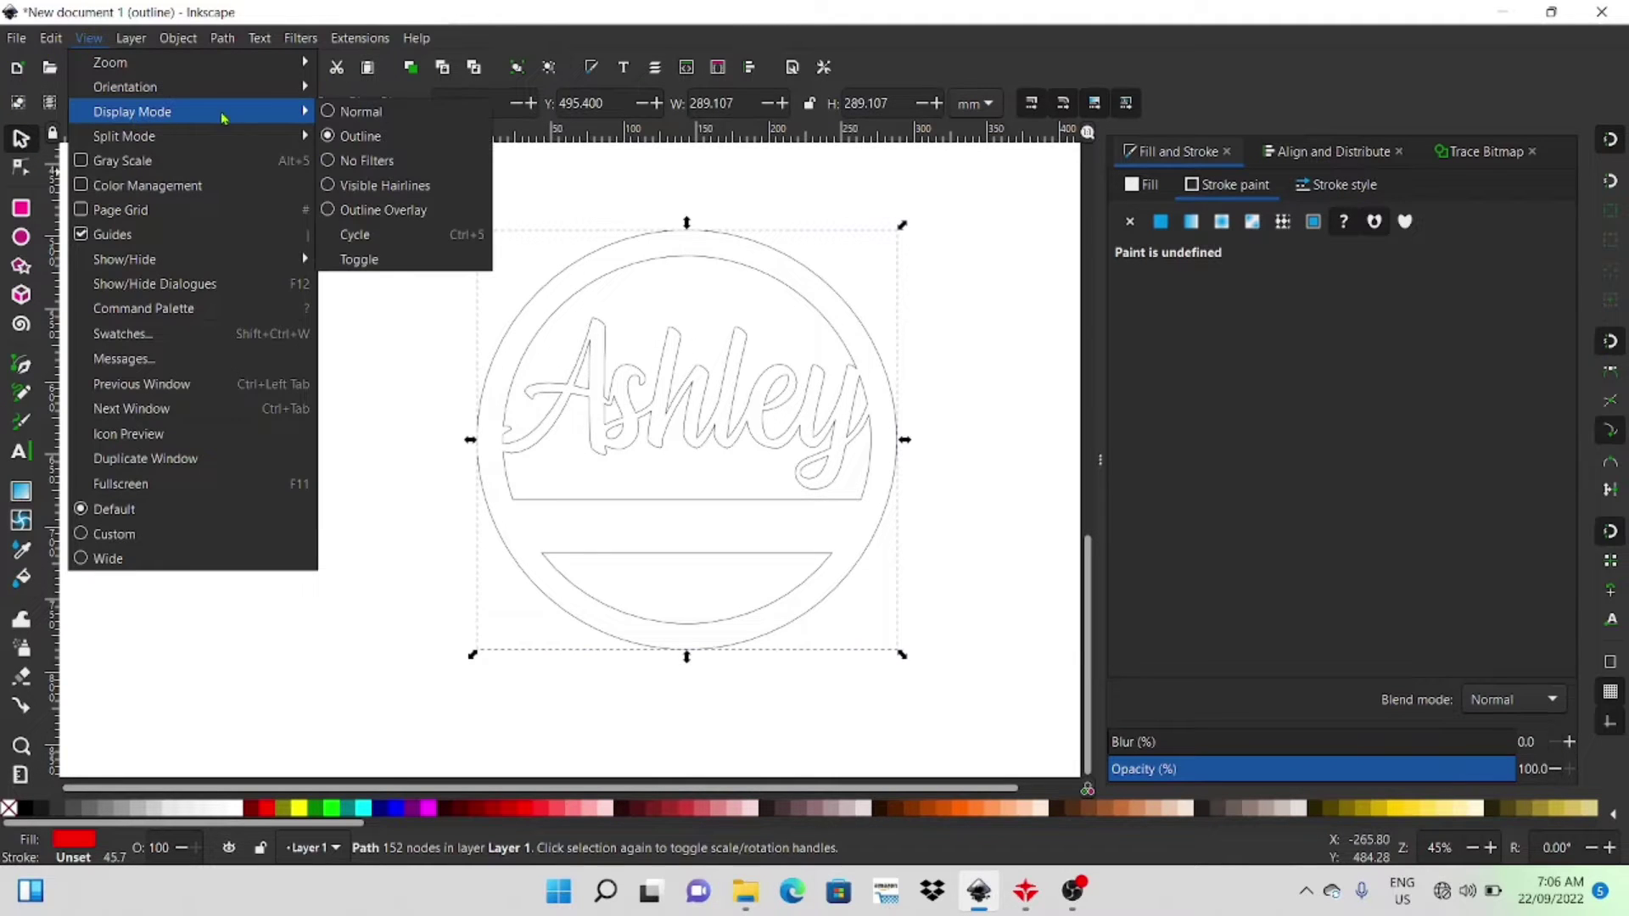
left_click(331, 113)
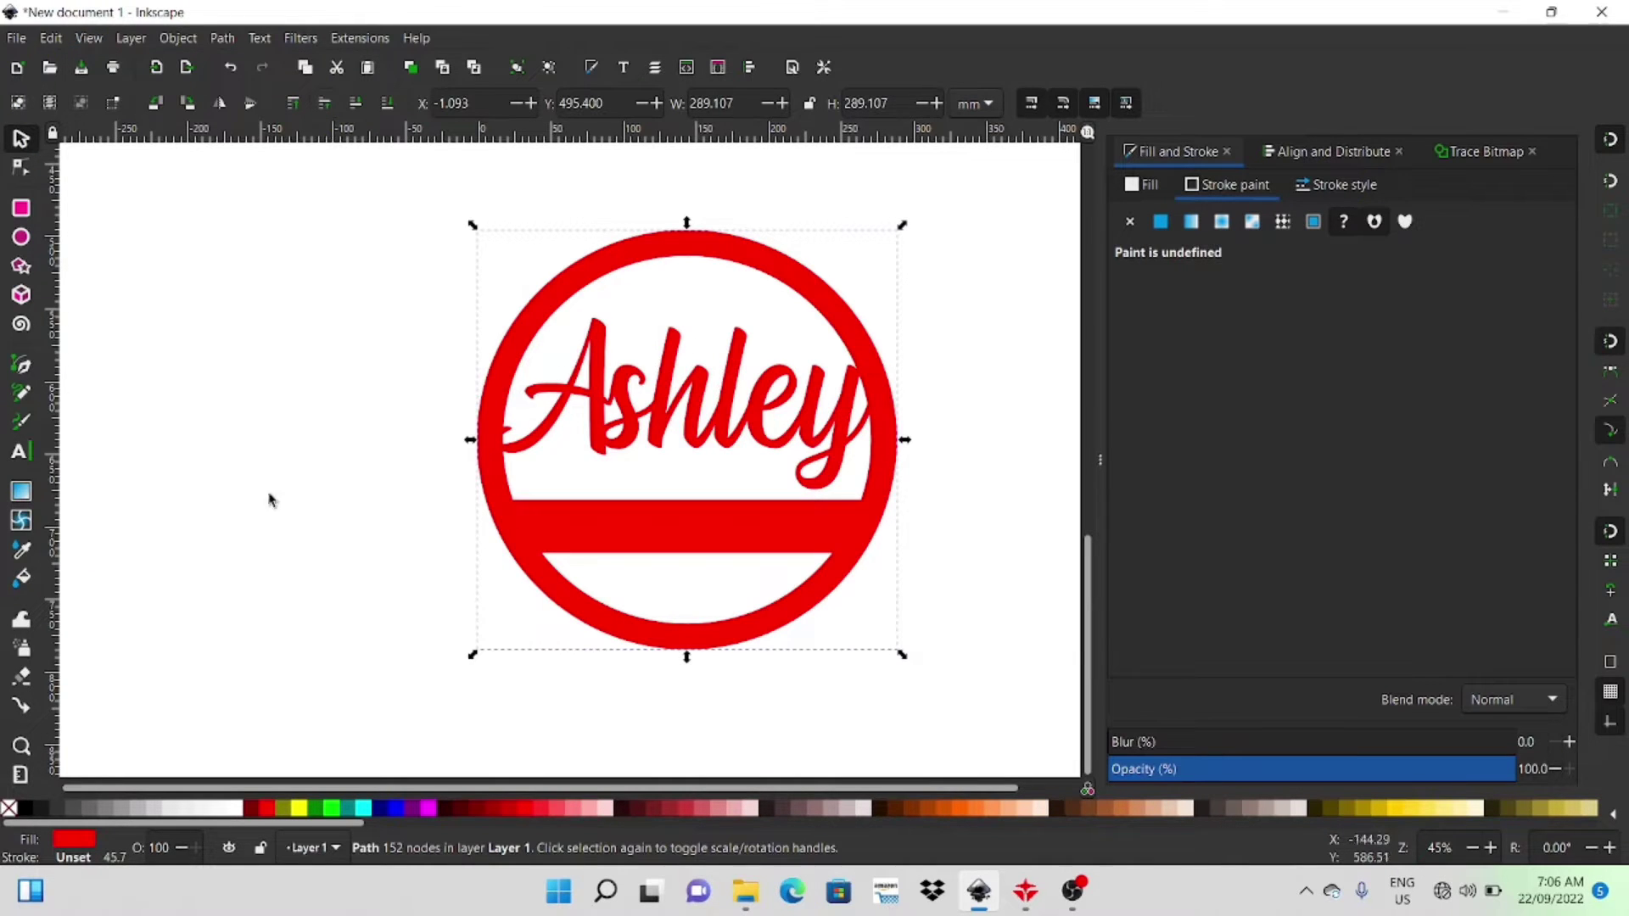
- Add the text "26 05 2021" on the empty canvas beside the ring and fill it black
left_click(20, 452)
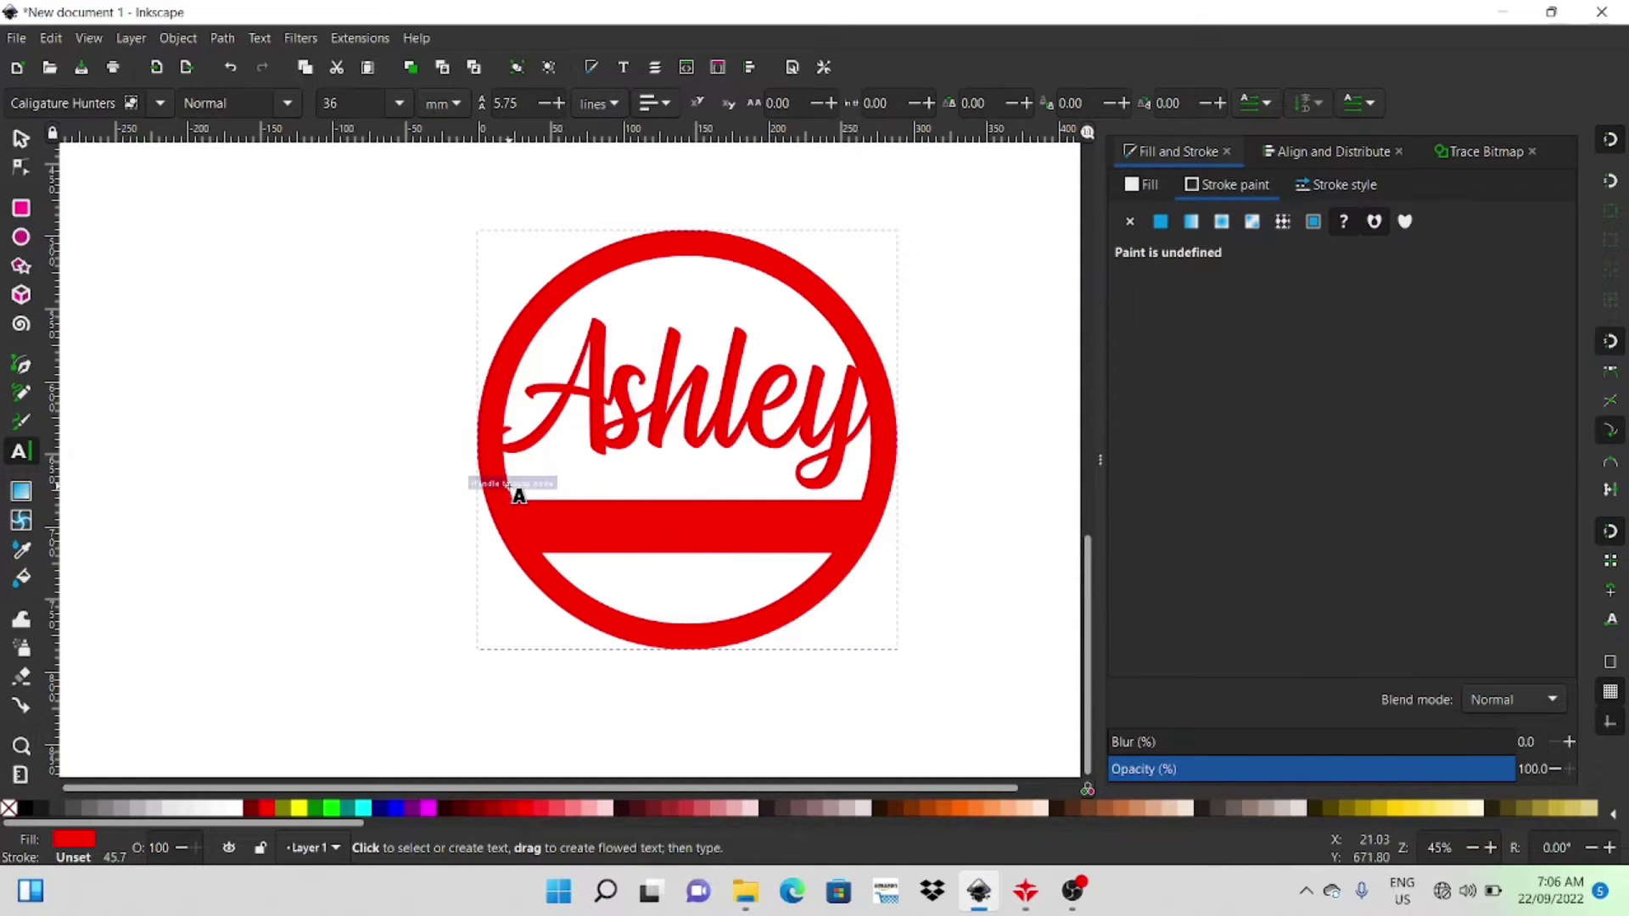
left_click(179, 392)
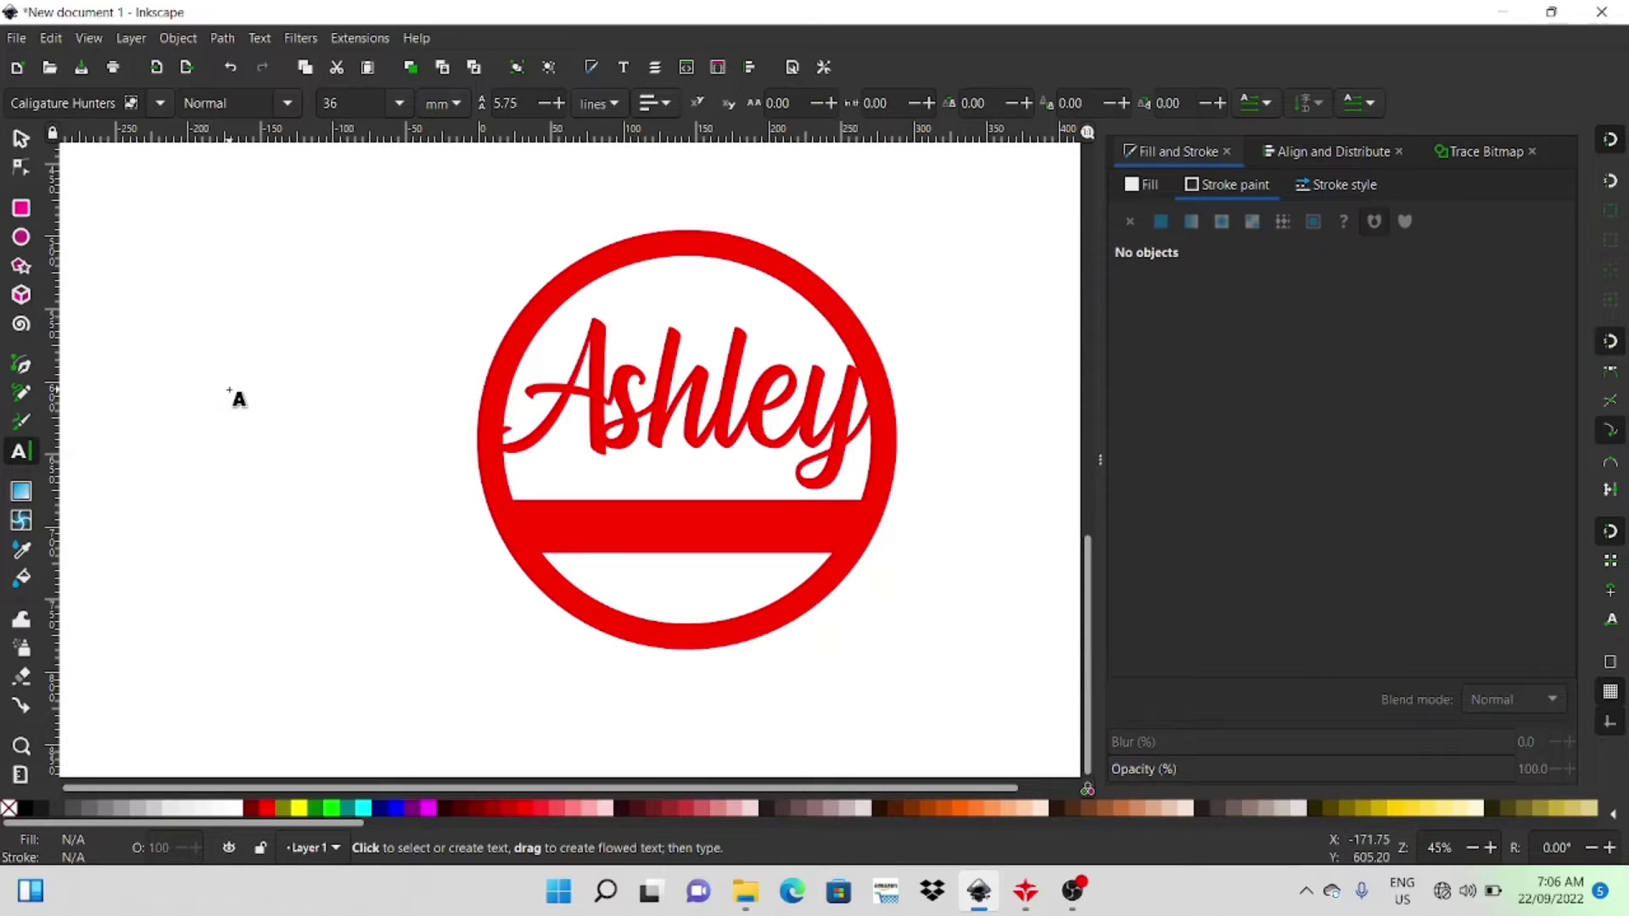
type("26")
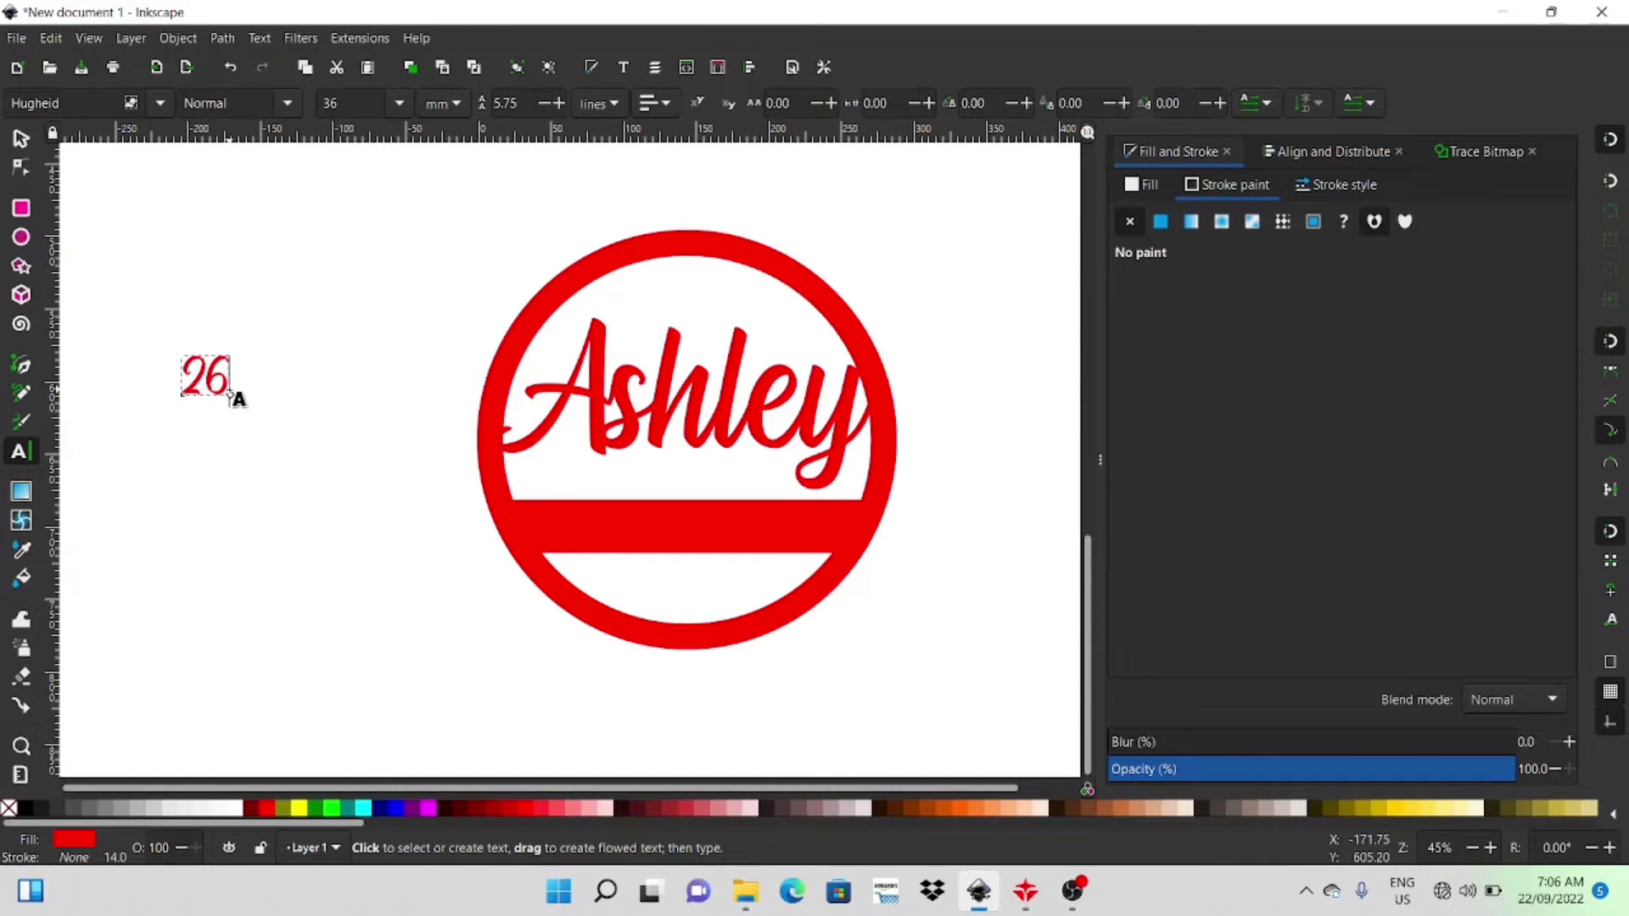
type(".05n")
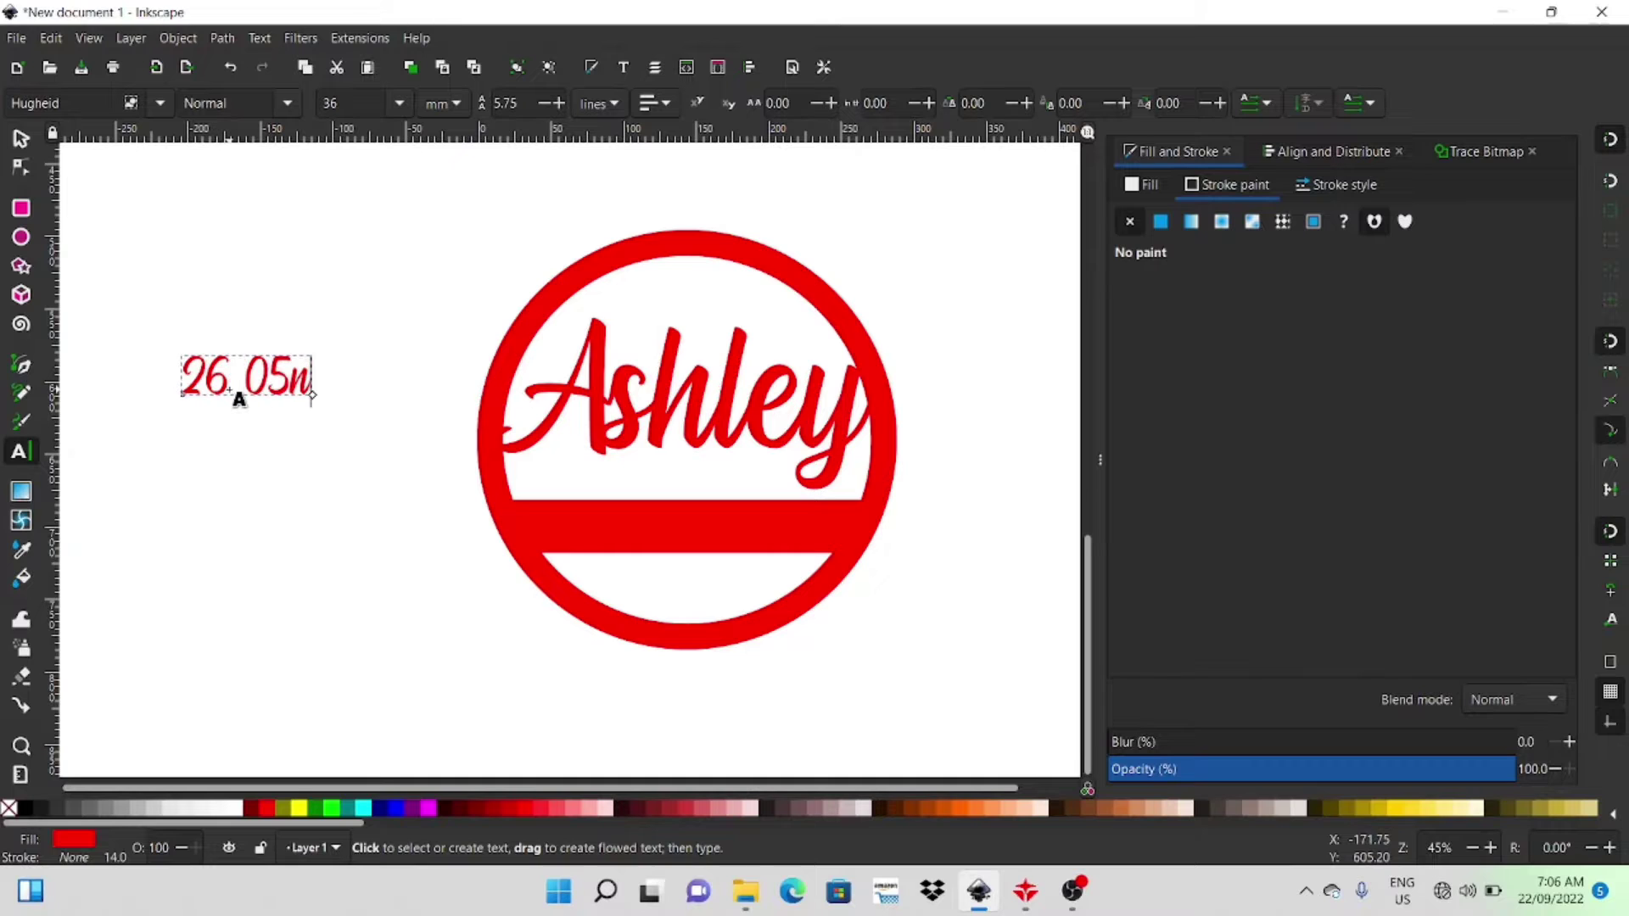
type("20")
key("BackSpace")
key("BackSpace")
key("BackSpace")
type("2021")
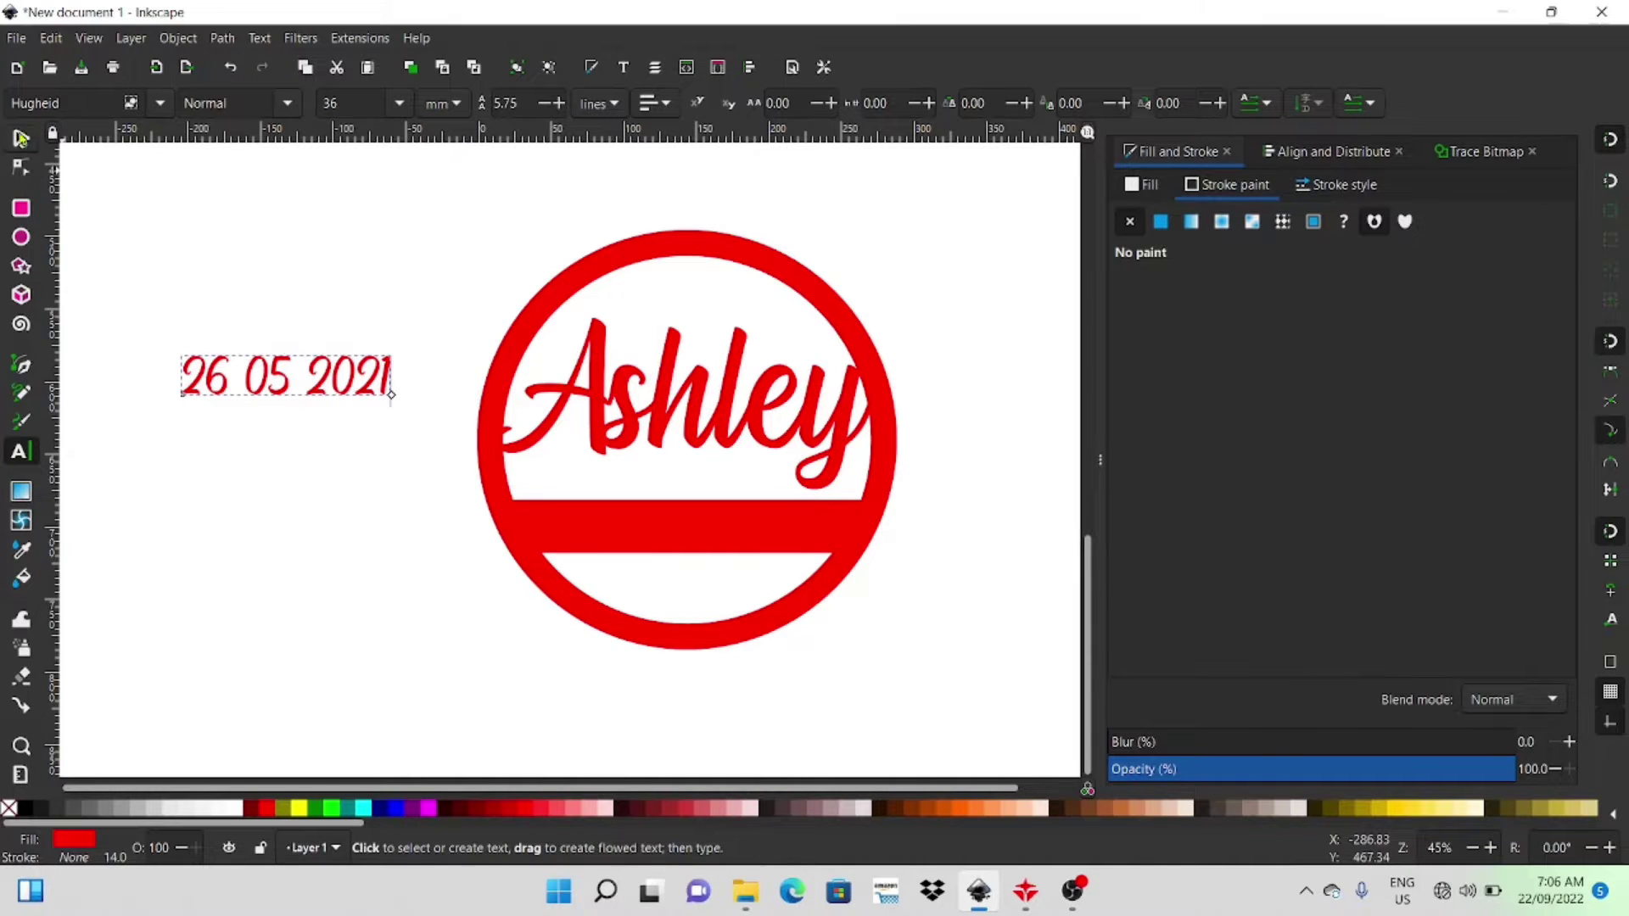
left_click(20, 137)
left_click(27, 813)
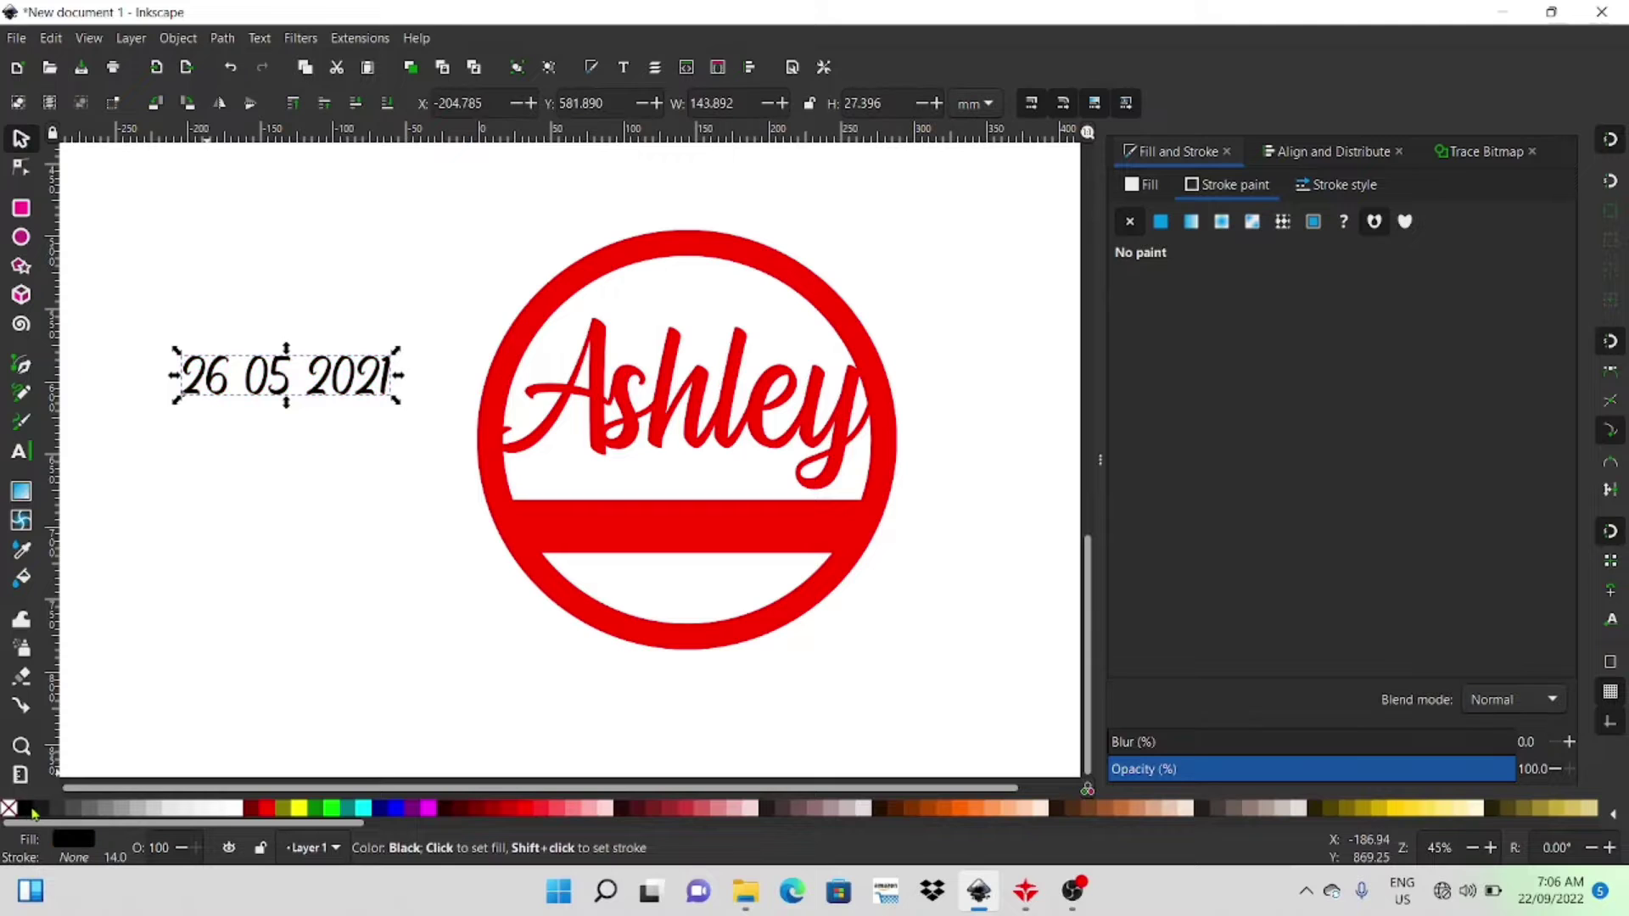
- Move the date text onto the horizontal bar and stretch it to about 194 mm wide at about X 44.5 mm
left_click_drag(340, 390, 729, 543)
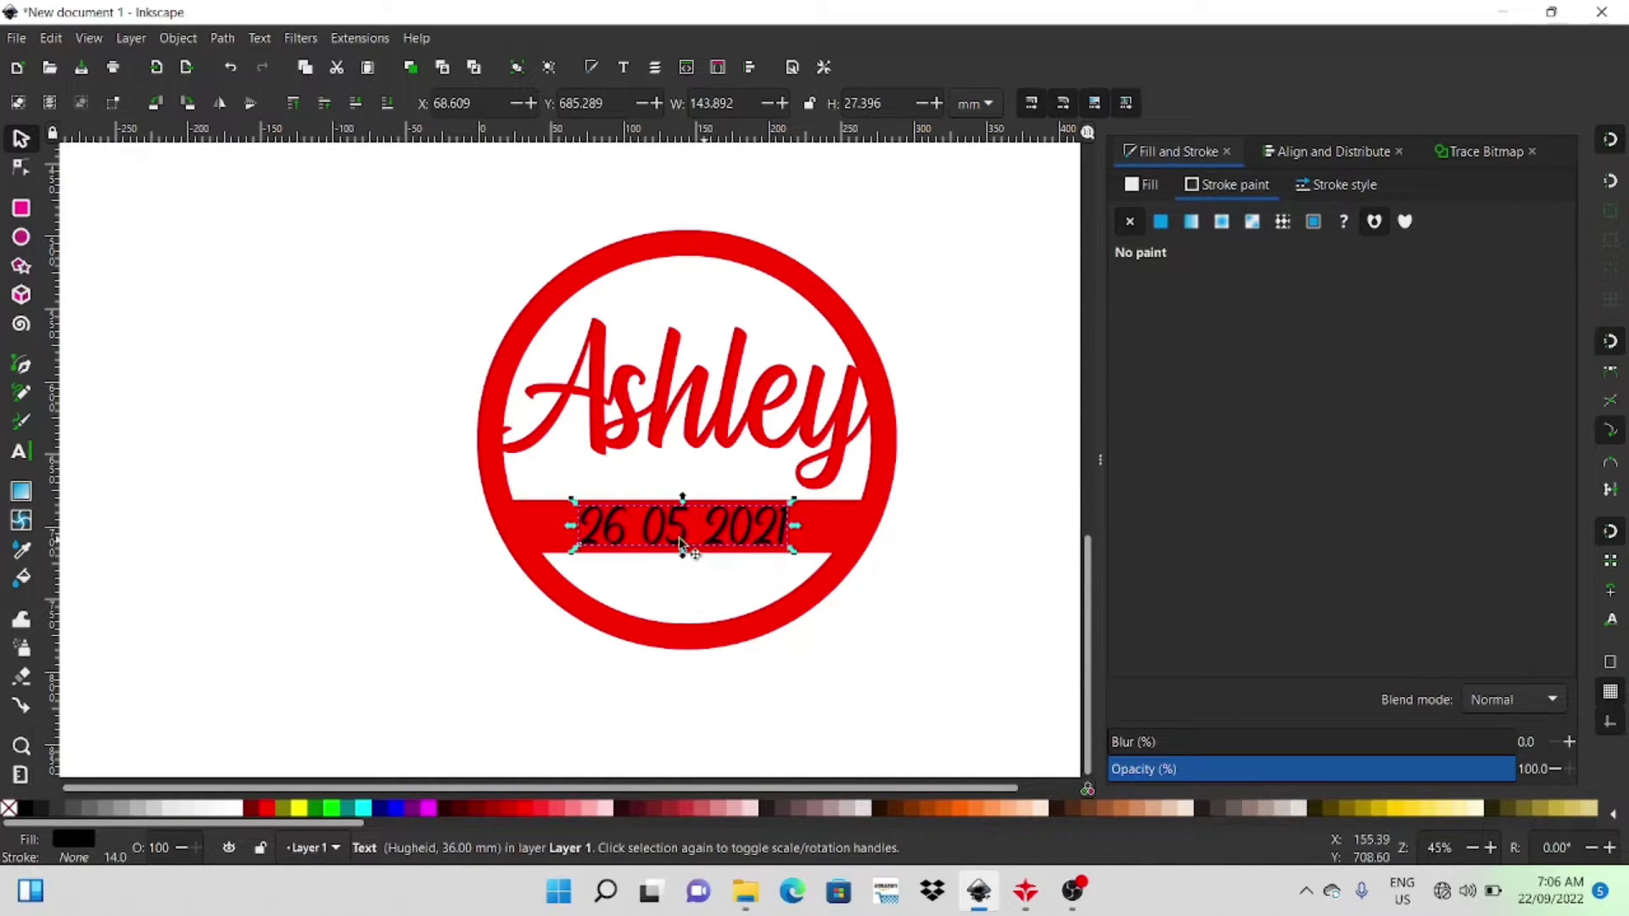
left_click_drag(576, 526, 538, 530)
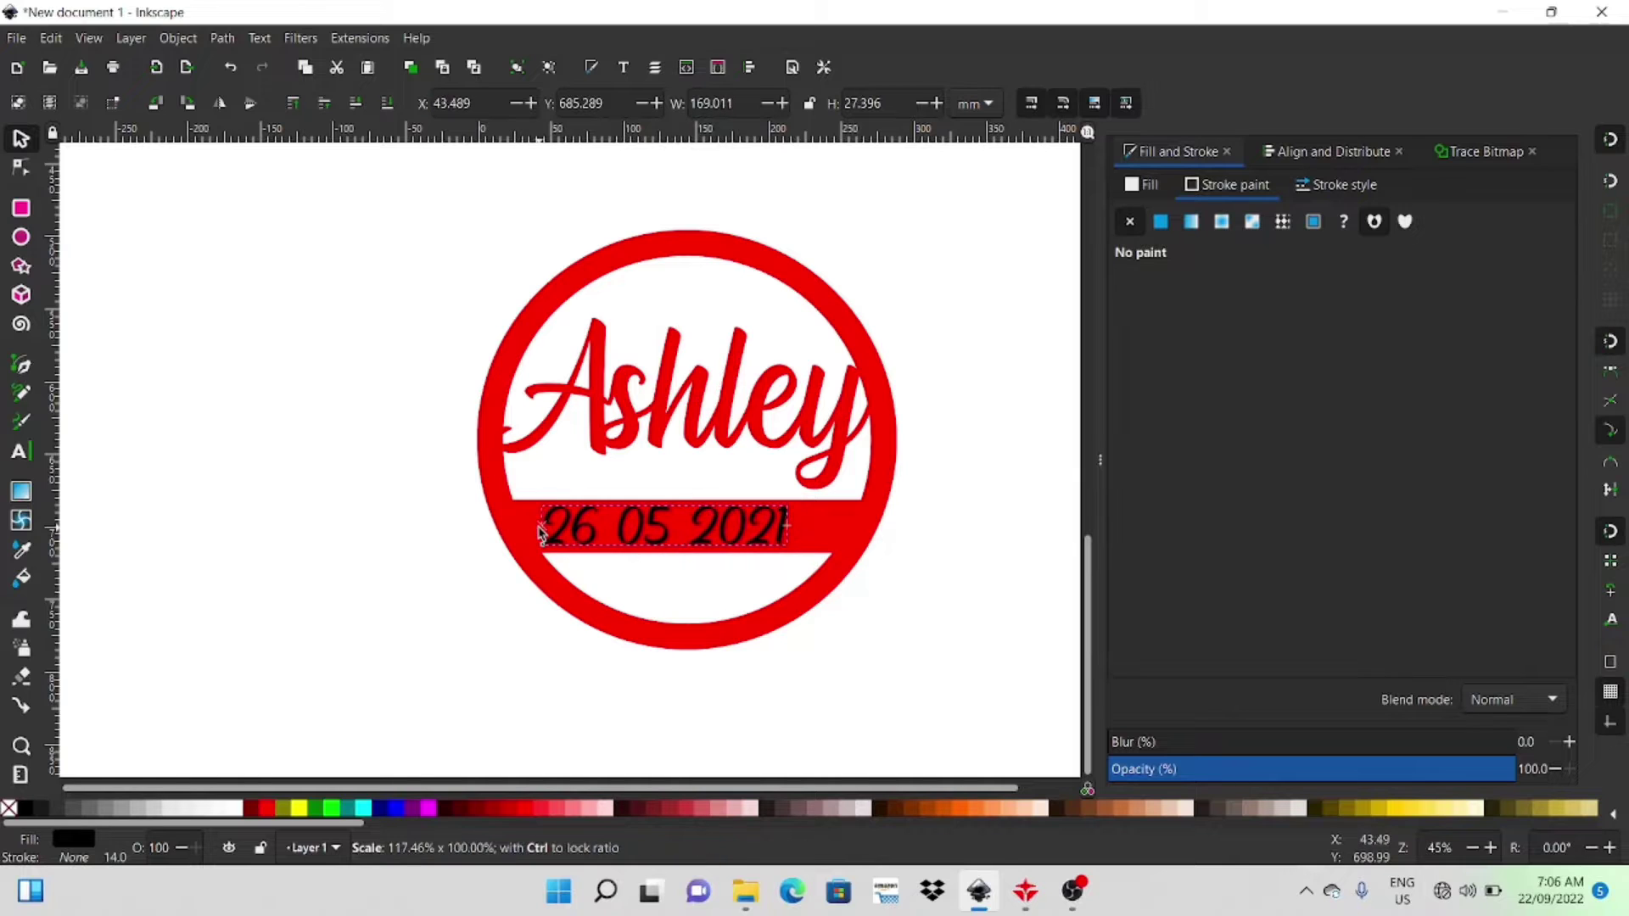
left_click_drag(794, 531, 829, 531)
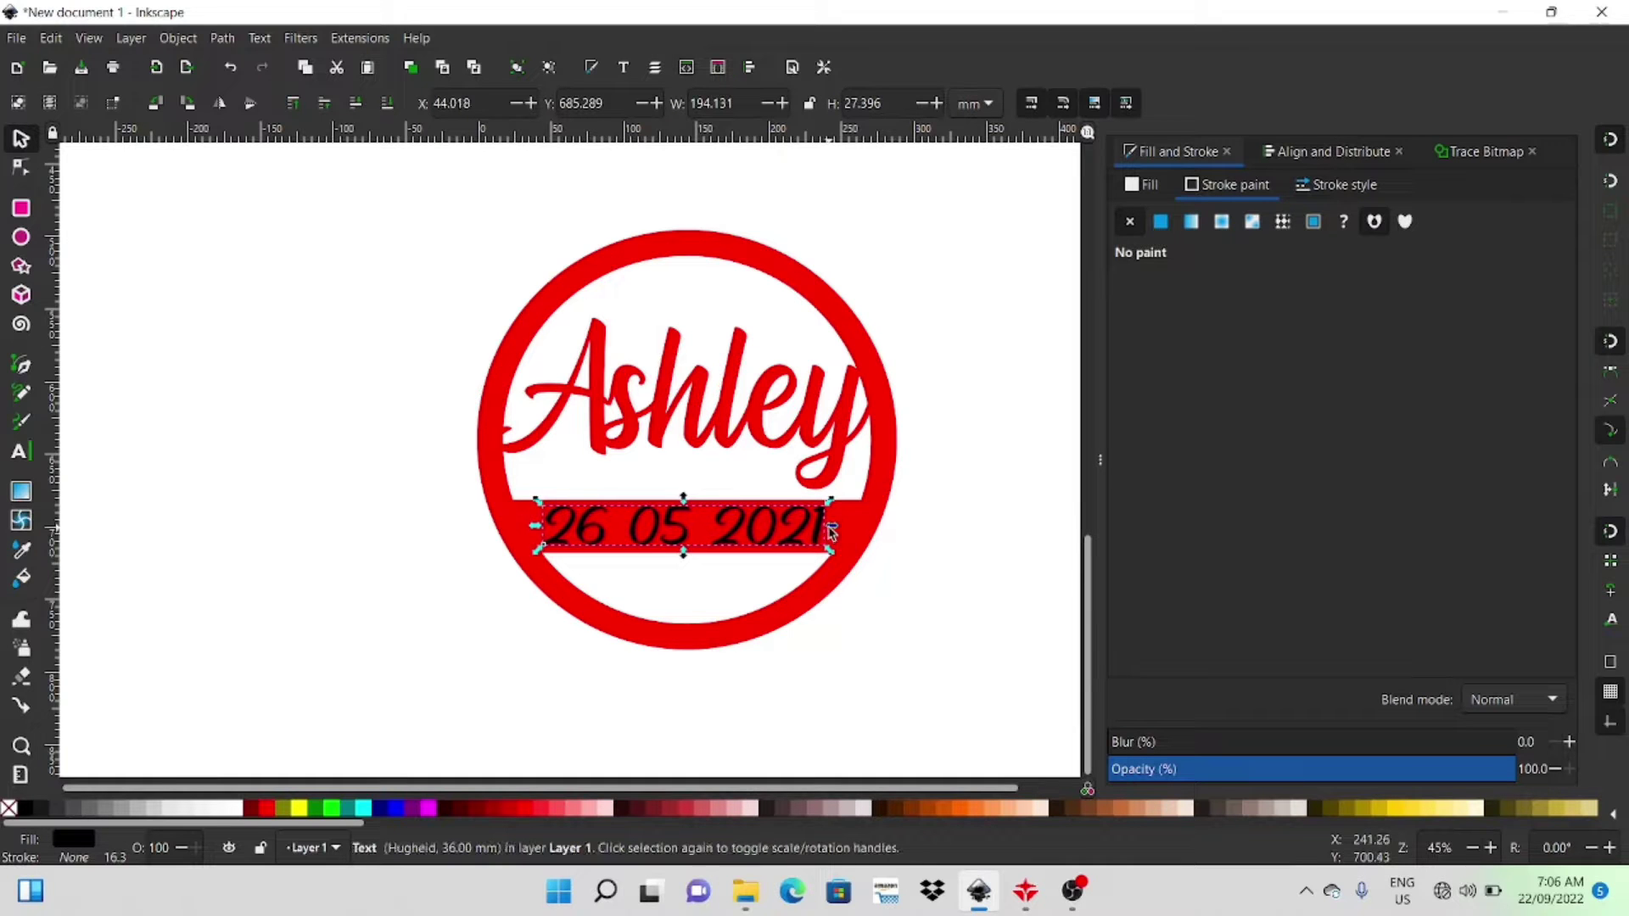
key("Right")
key("Right")
key("Escape")
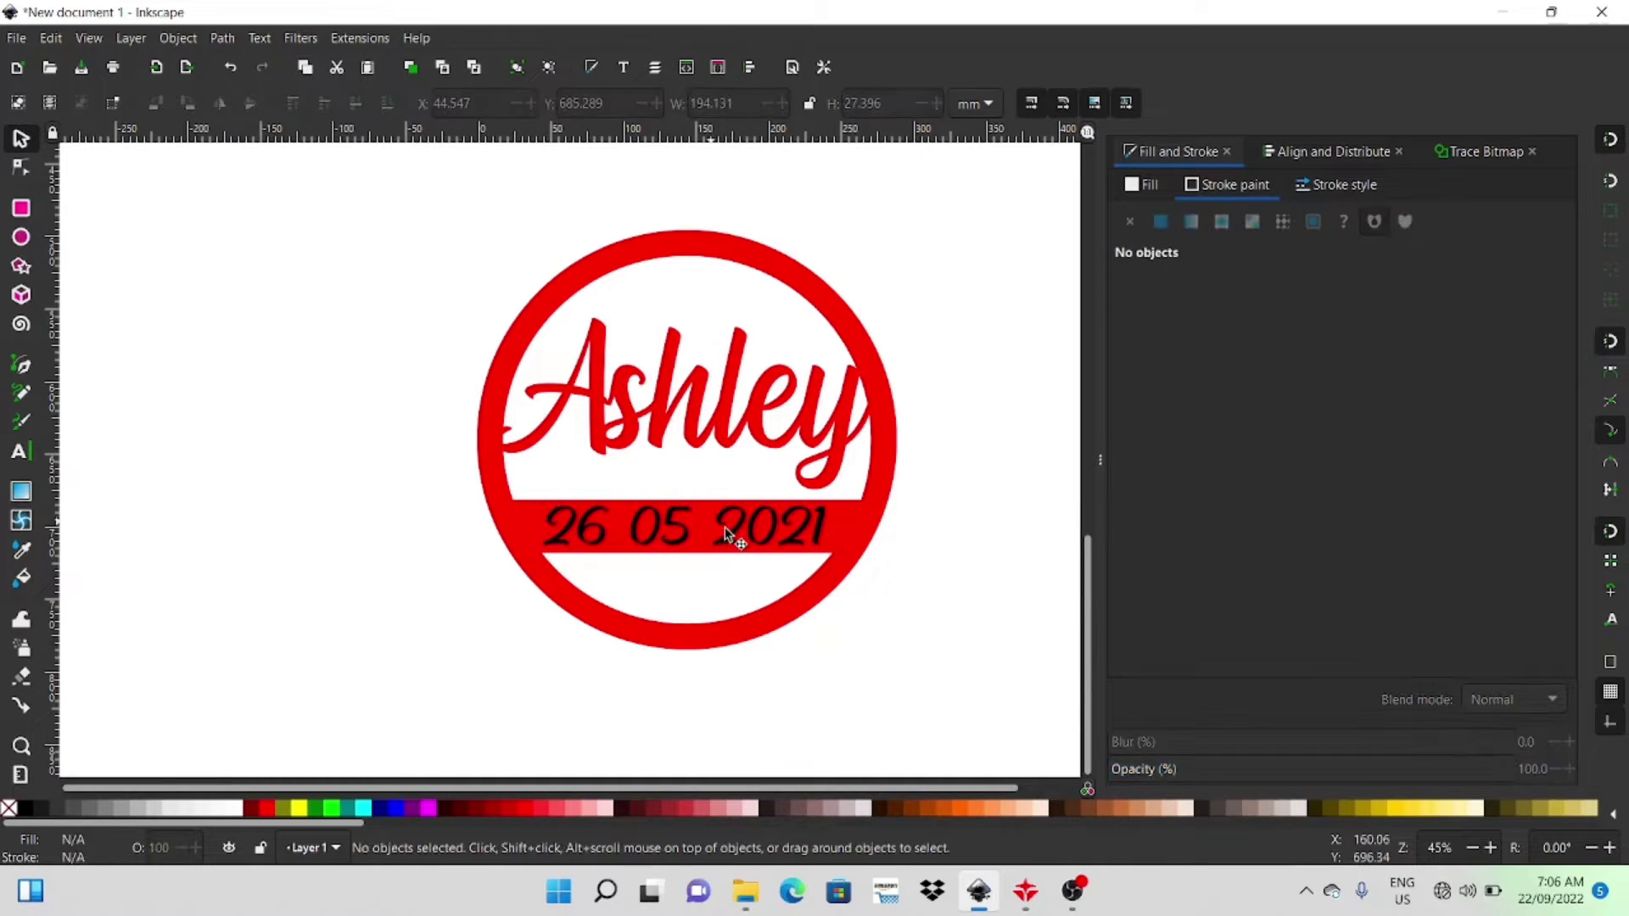
- Select the date text together with the ring design and centre them horizontally relative to the selection area
left_click(731, 542)
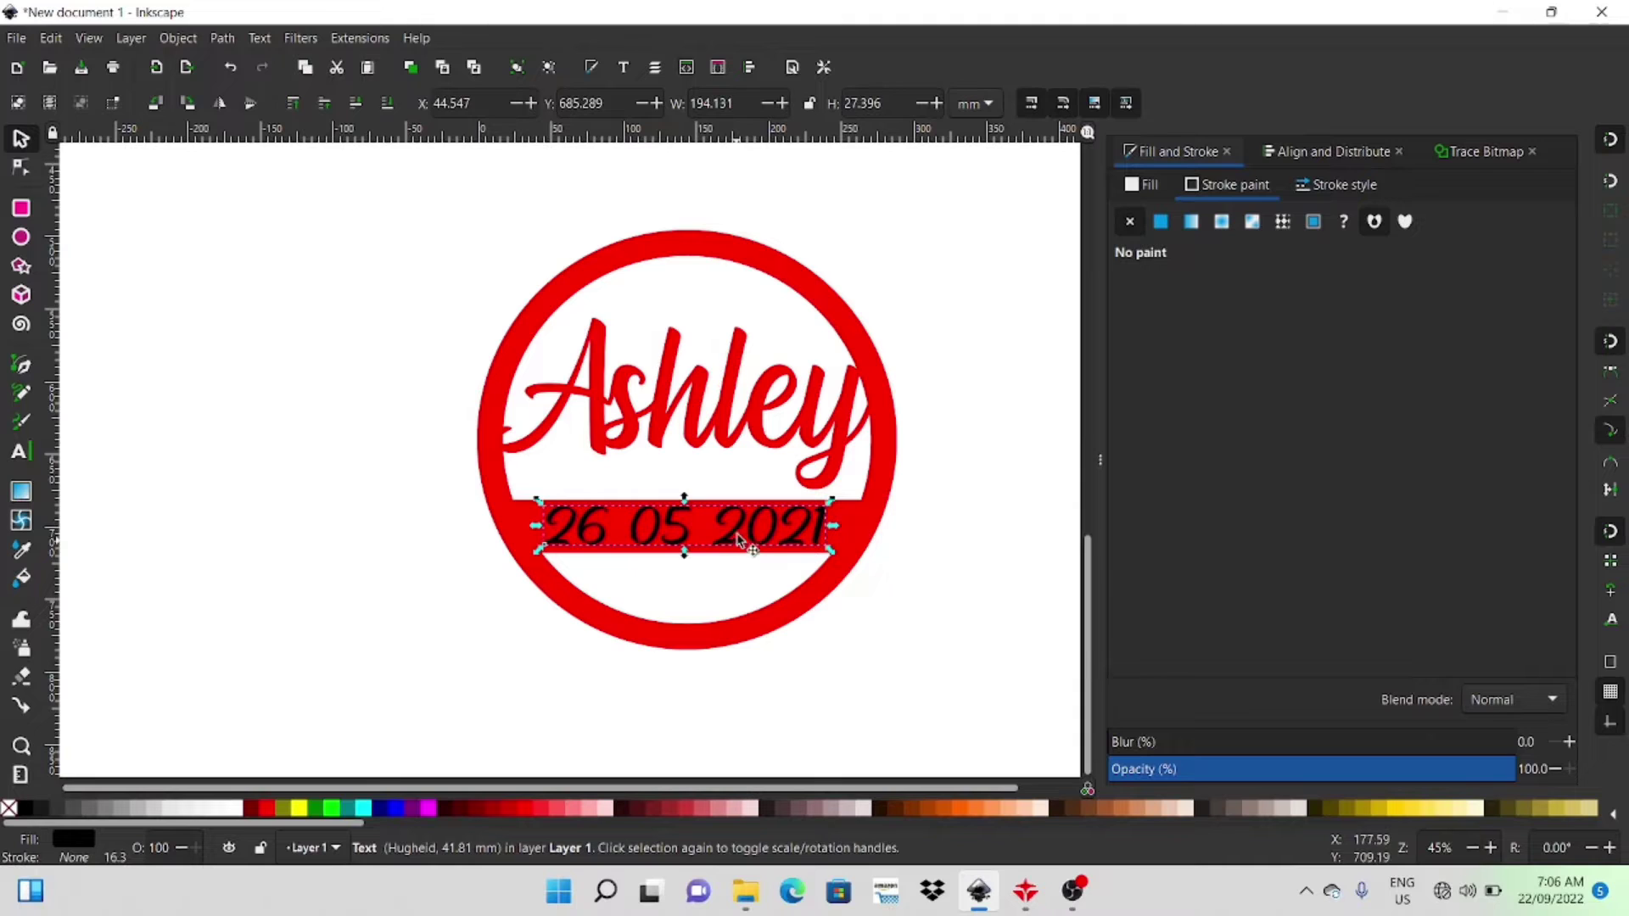
left_click(868, 356, "shift")
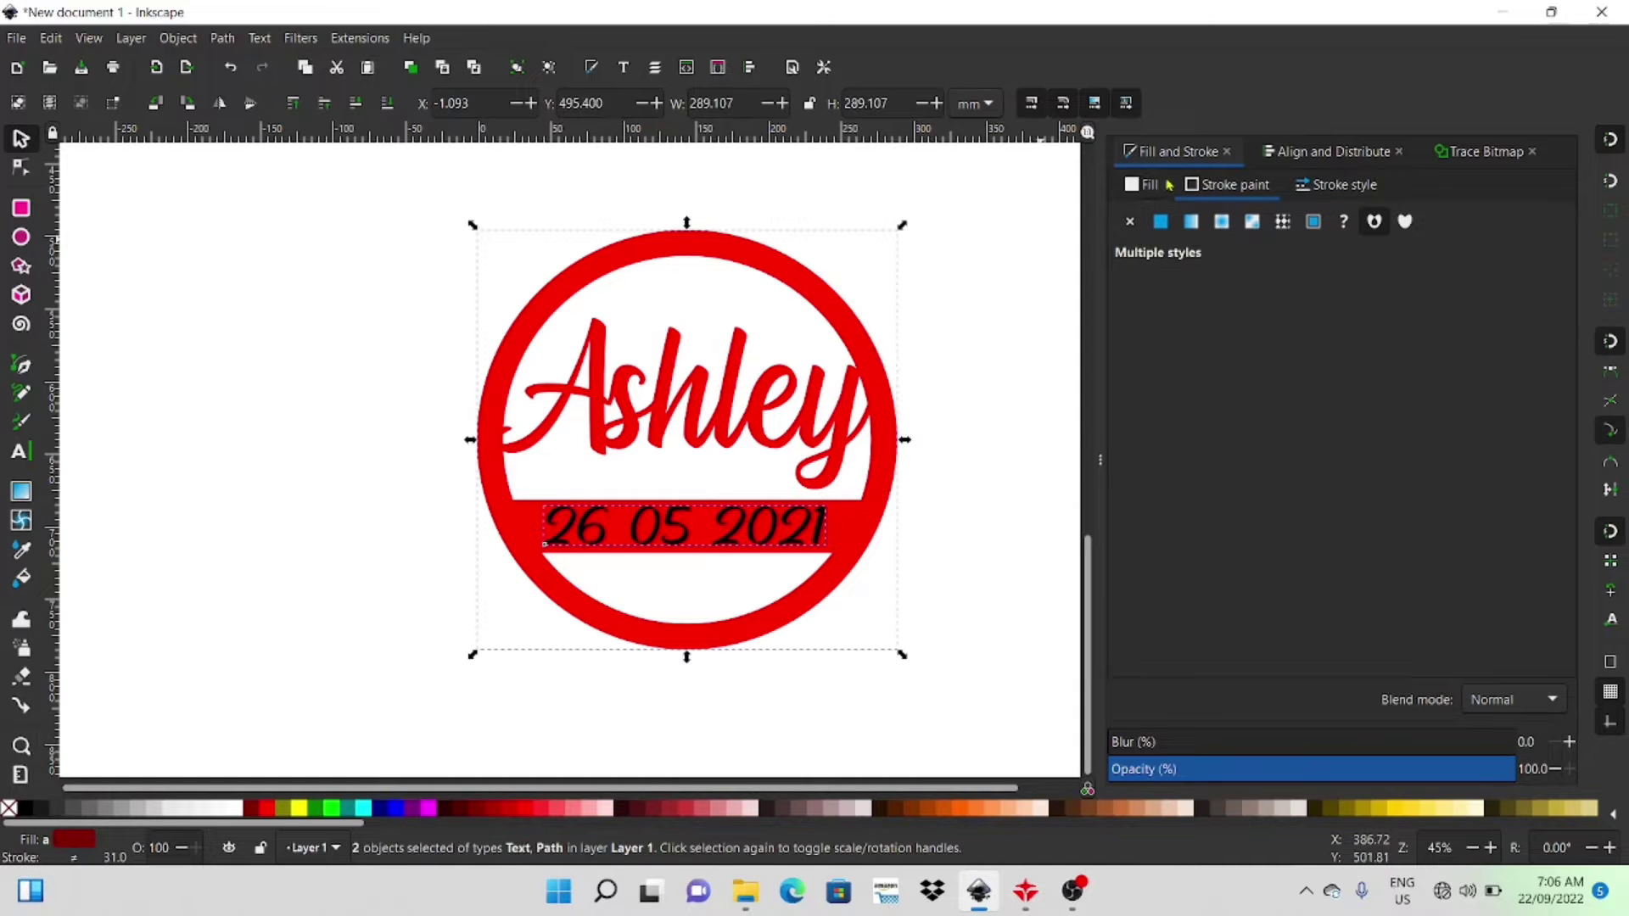
left_click(1295, 156)
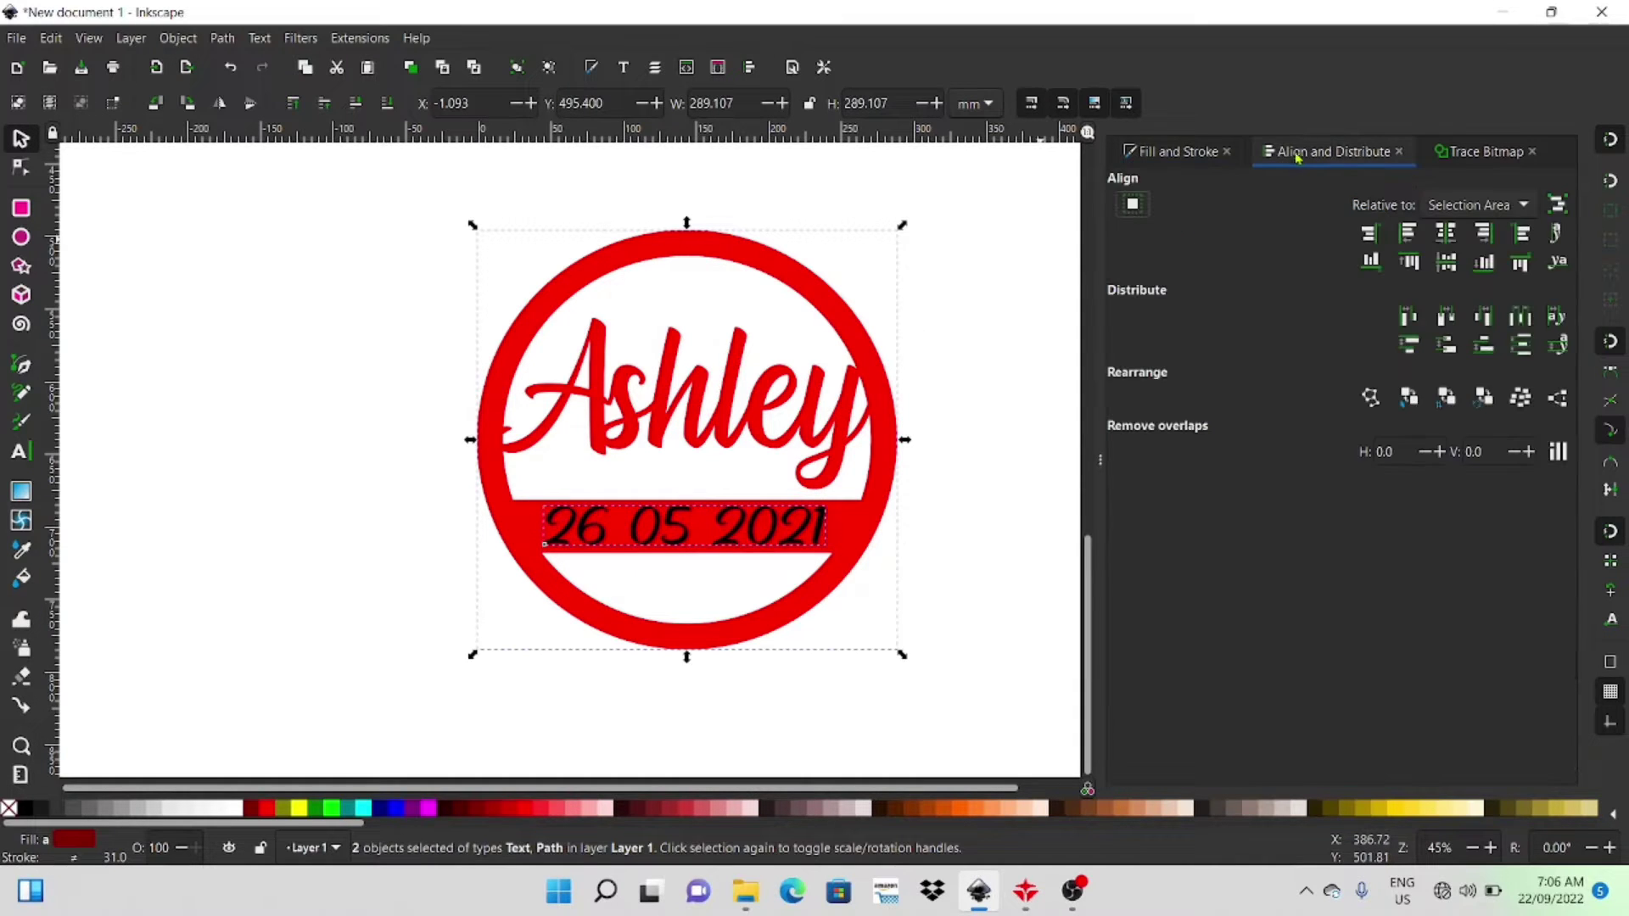
left_click(1446, 236)
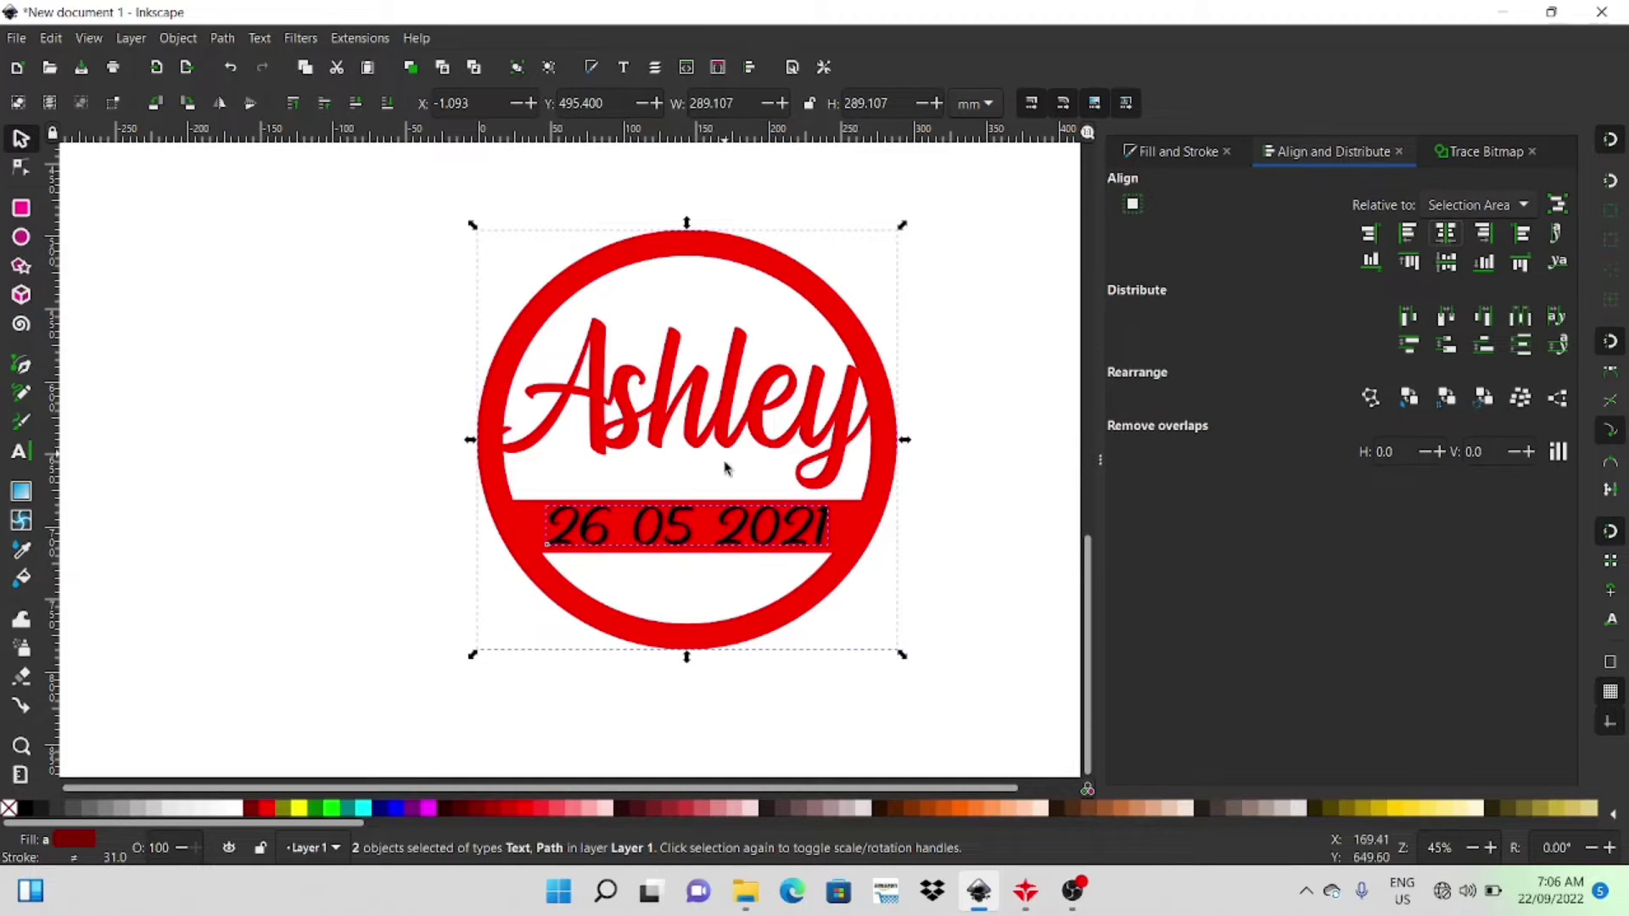
left_click(973, 350)
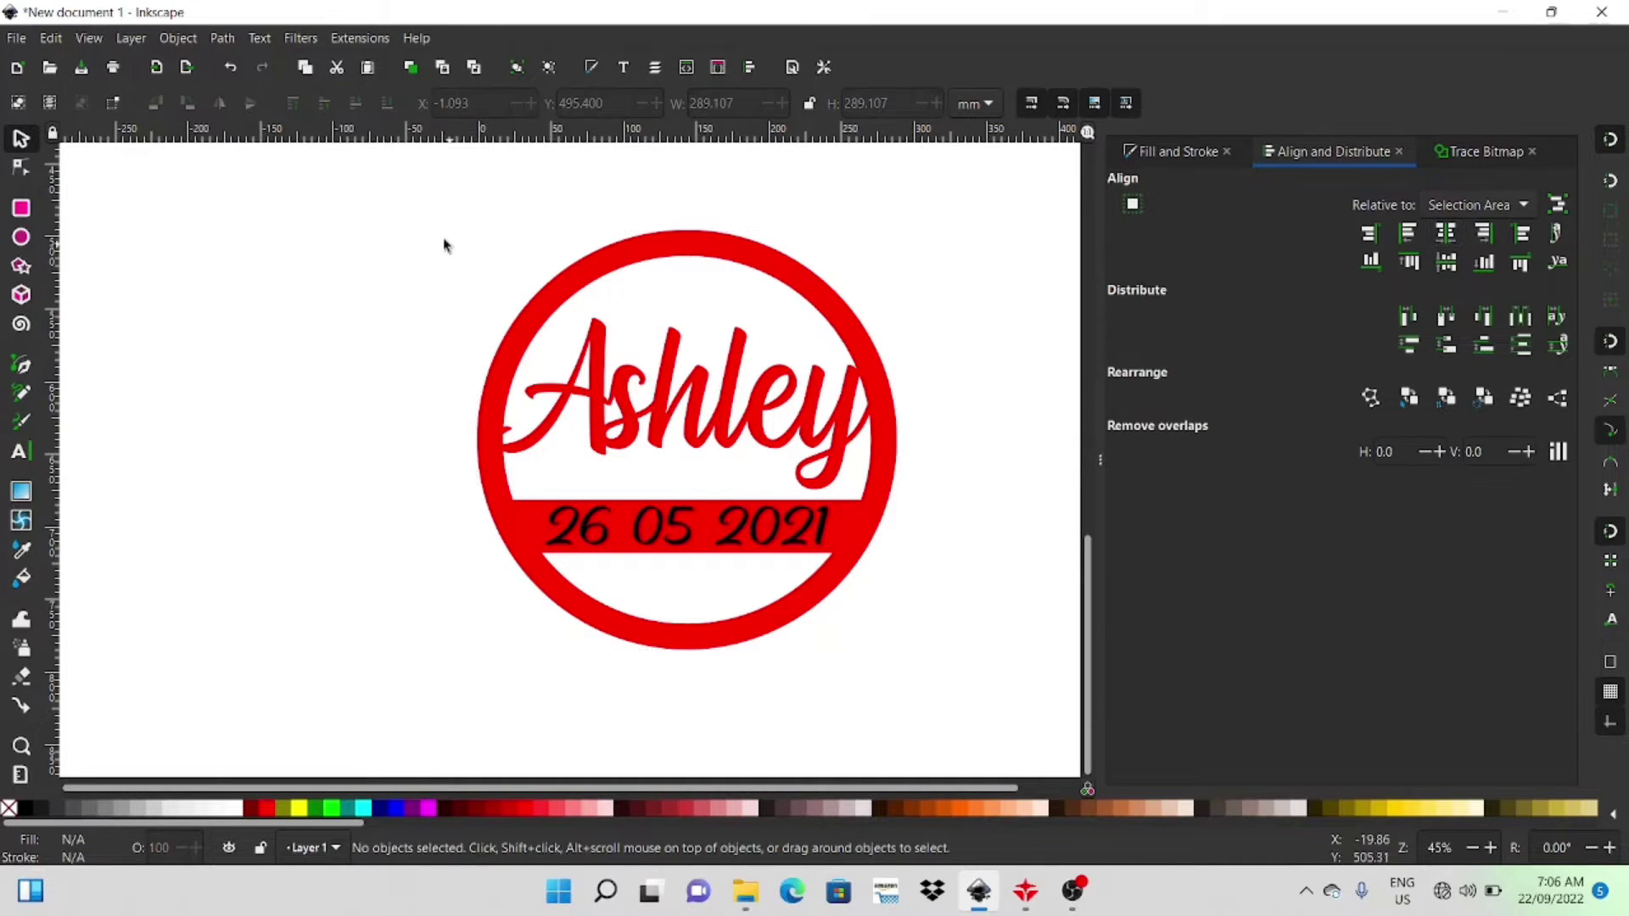
- Select the ring design and the date text and group them
left_click_drag(416, 223, 950, 691)
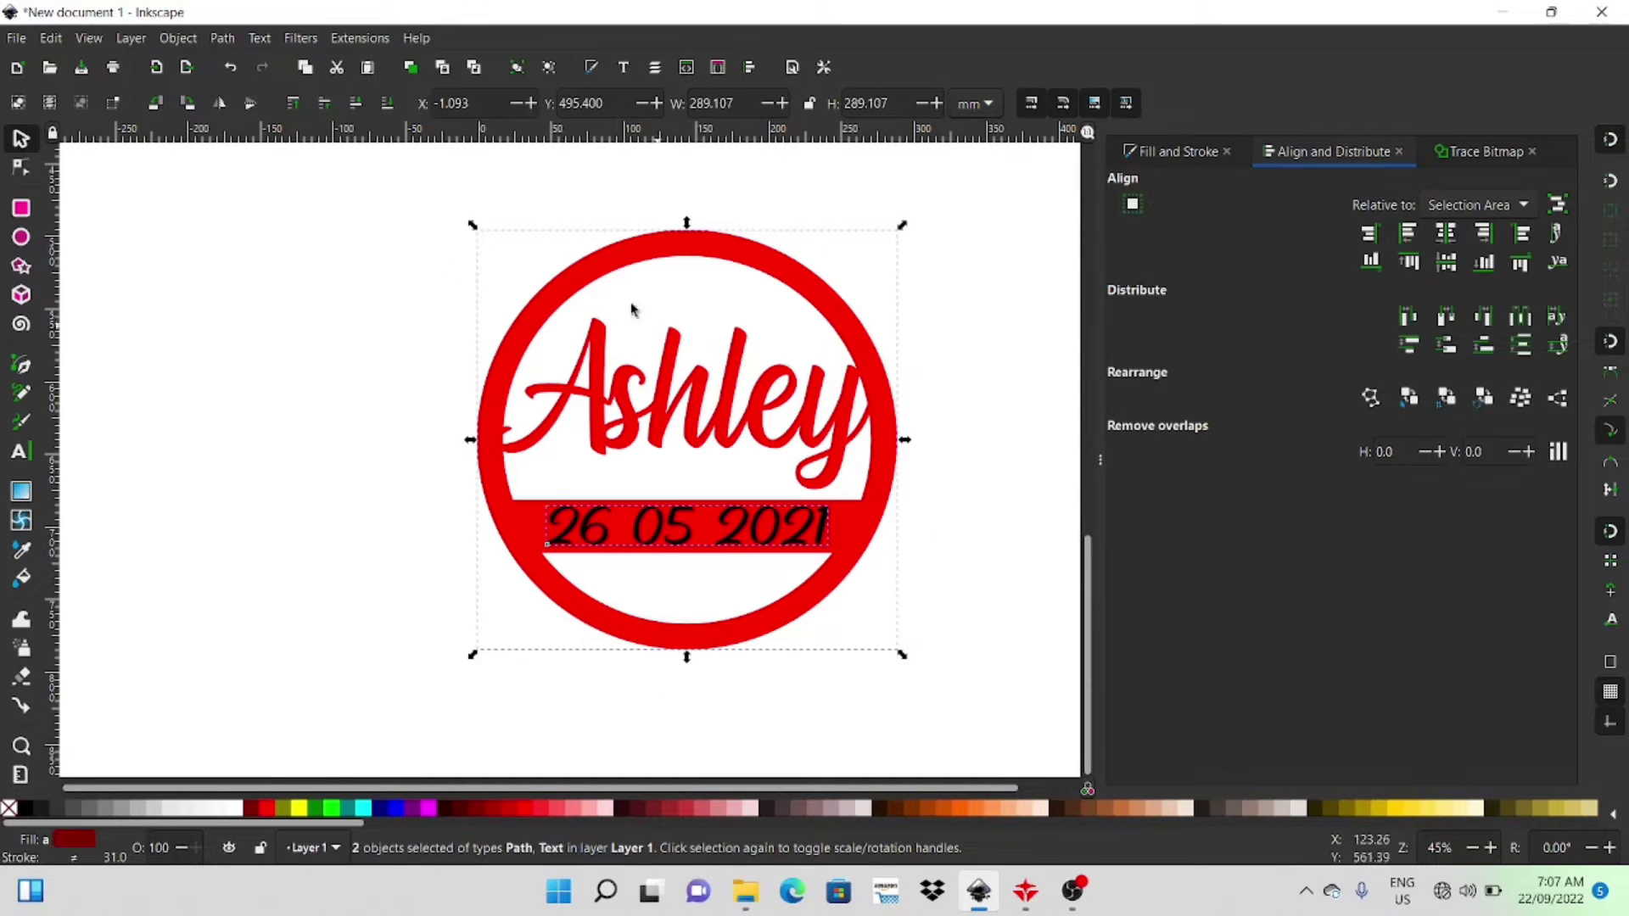
left_click(188, 44)
left_click(196, 211)
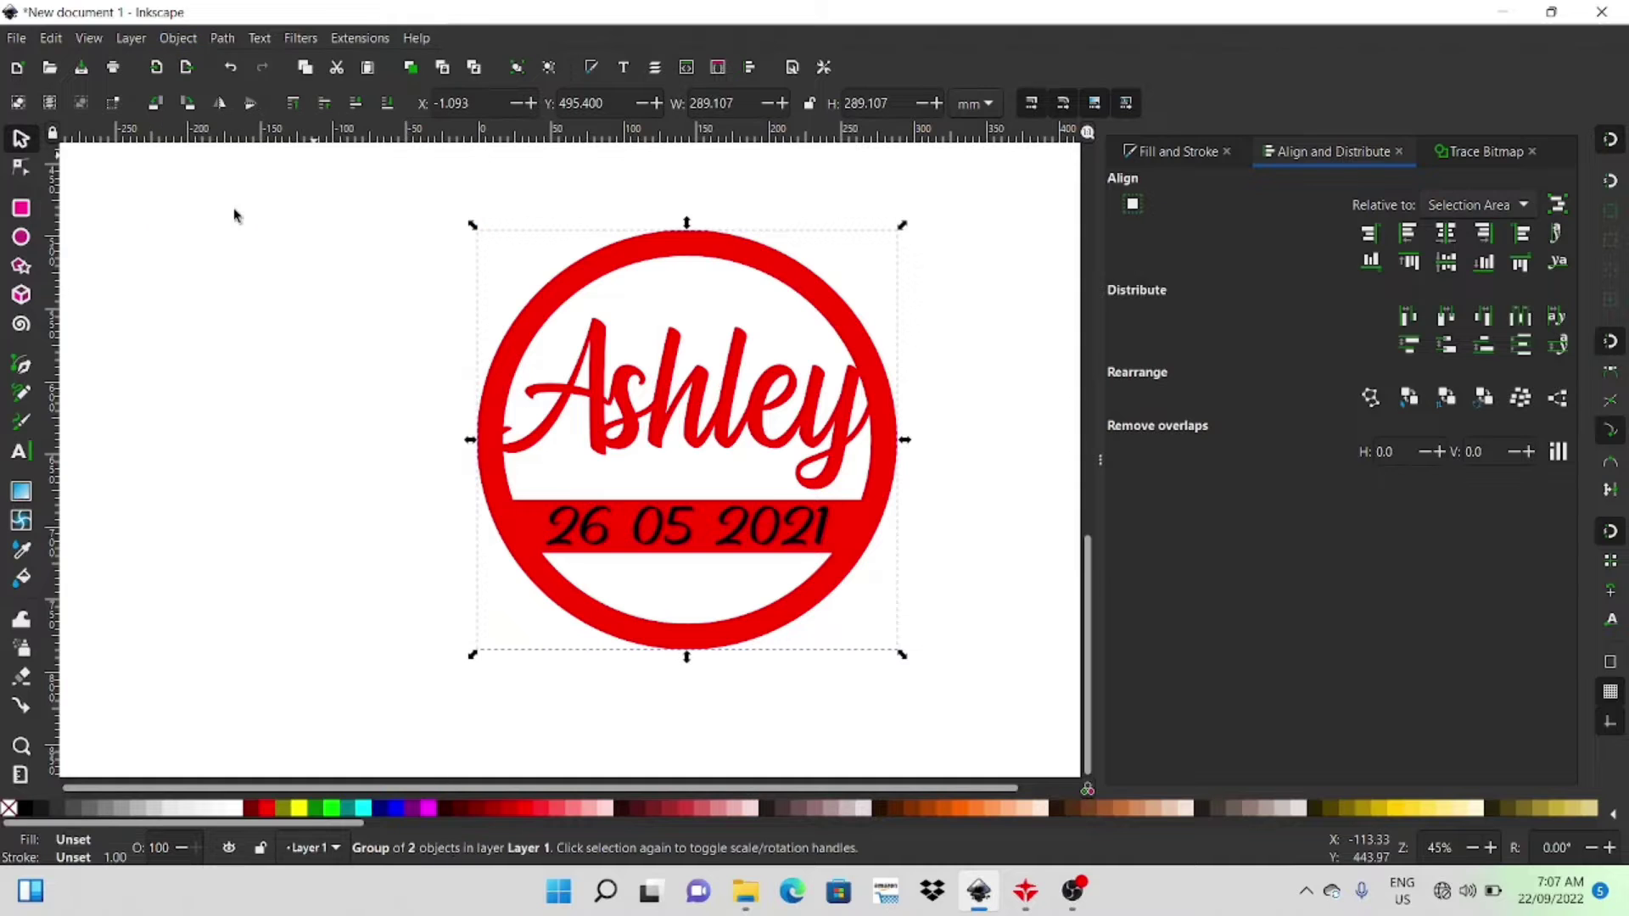
key("Escape")
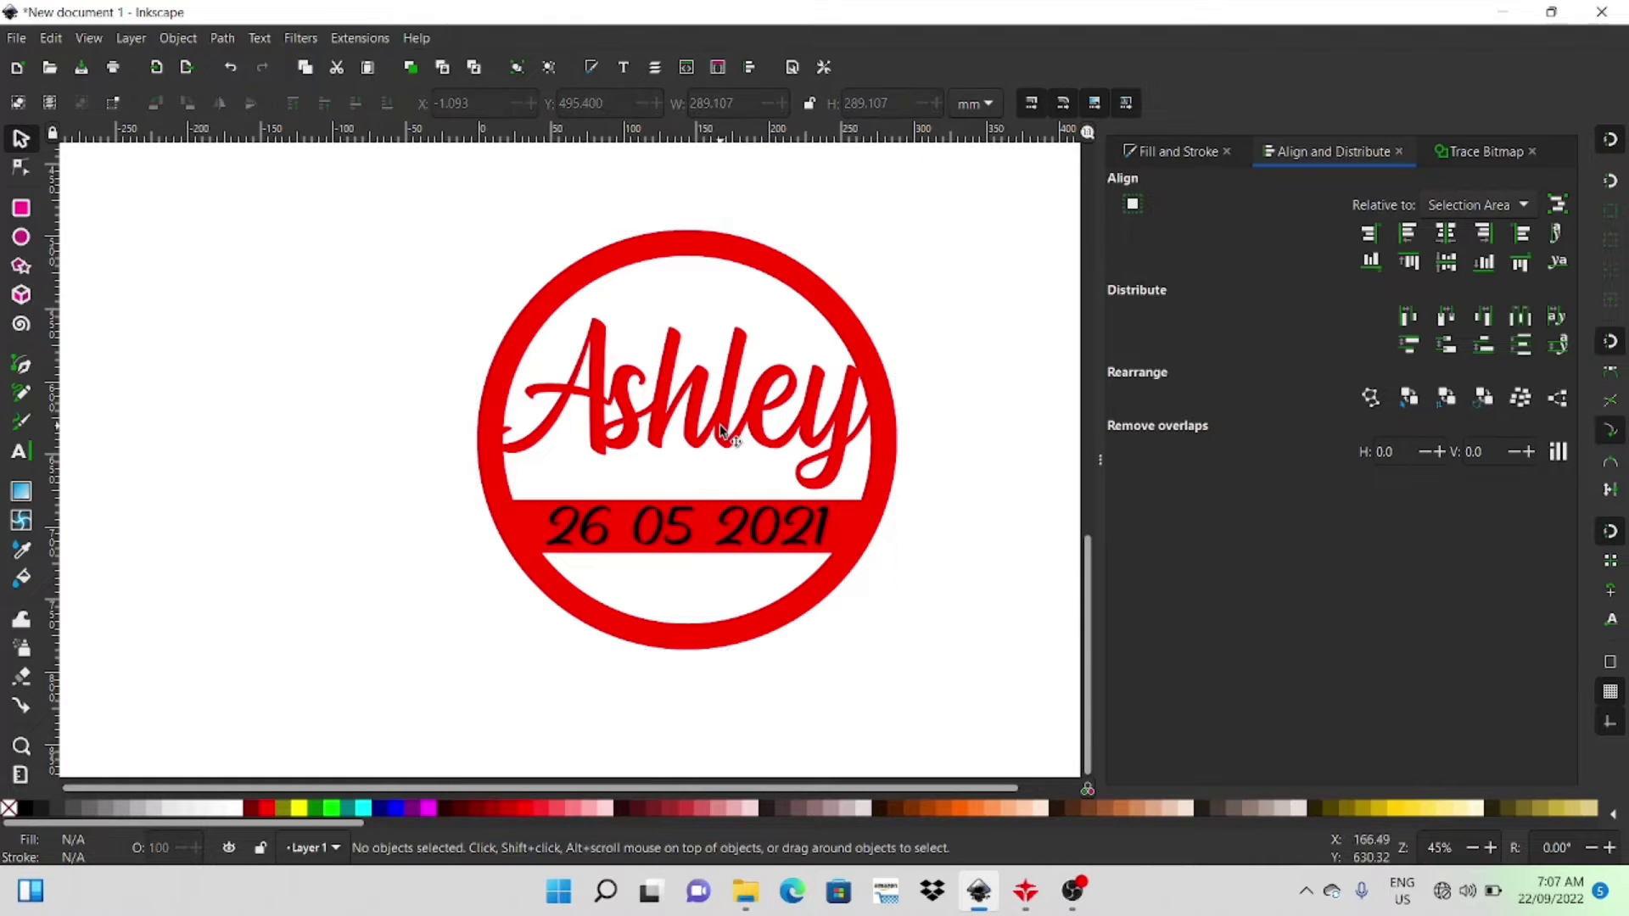
- Resize the grouped design proportionally to 200 by 200 mm and place it at about X -12.8, Y 519.9 mm
left_click_drag(731, 436, 629, 413)
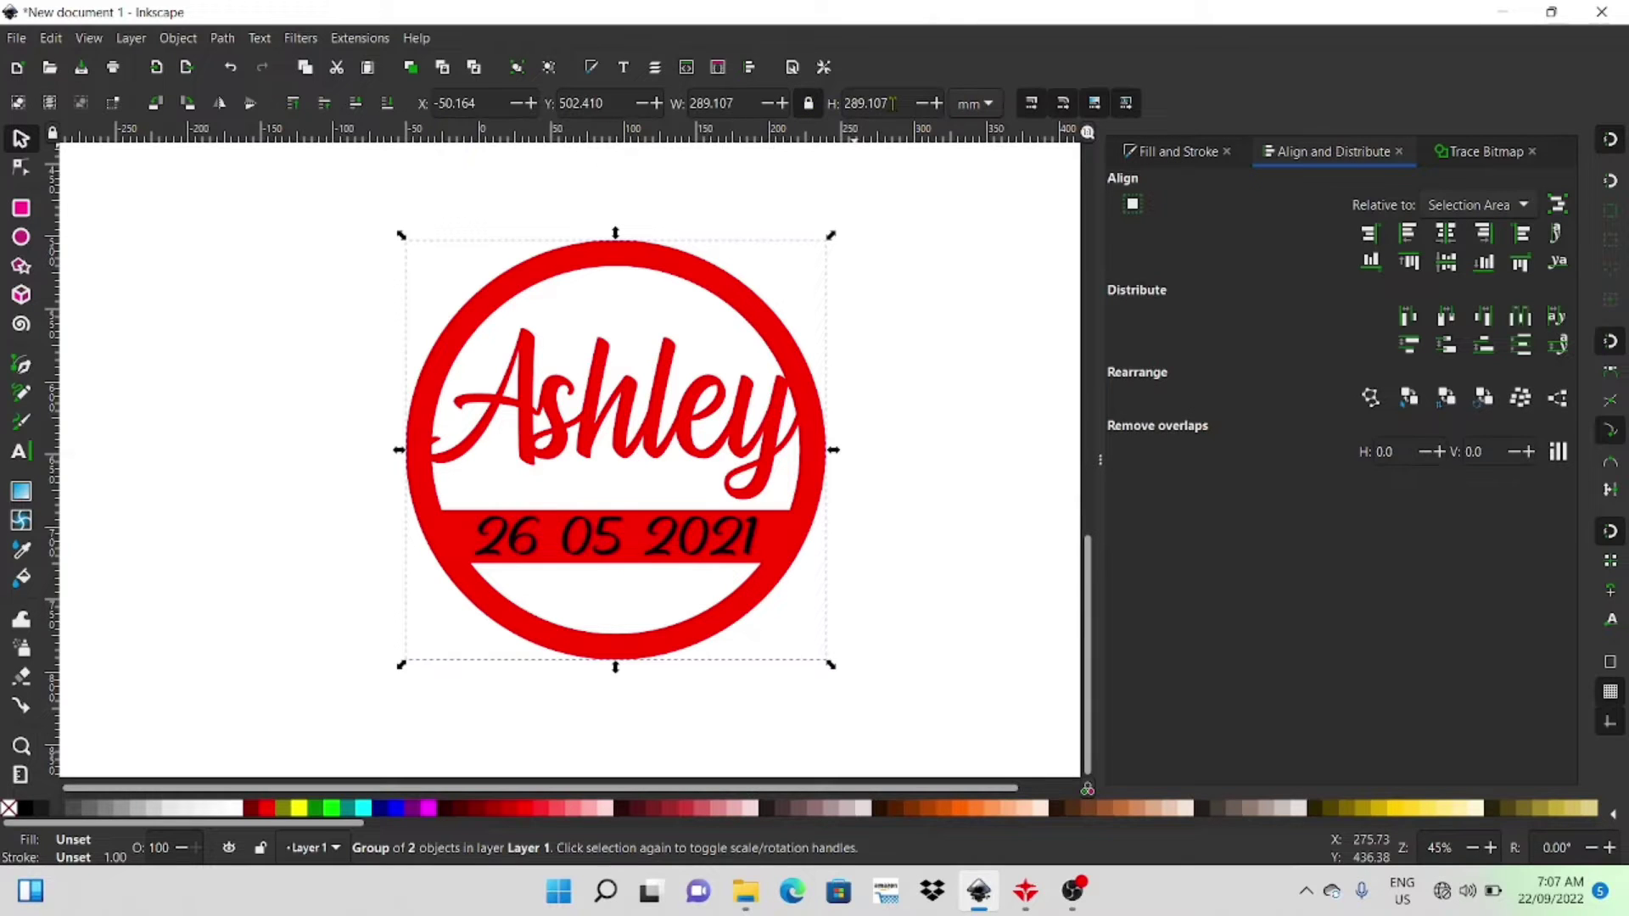
triple_click(890, 103)
type("2")
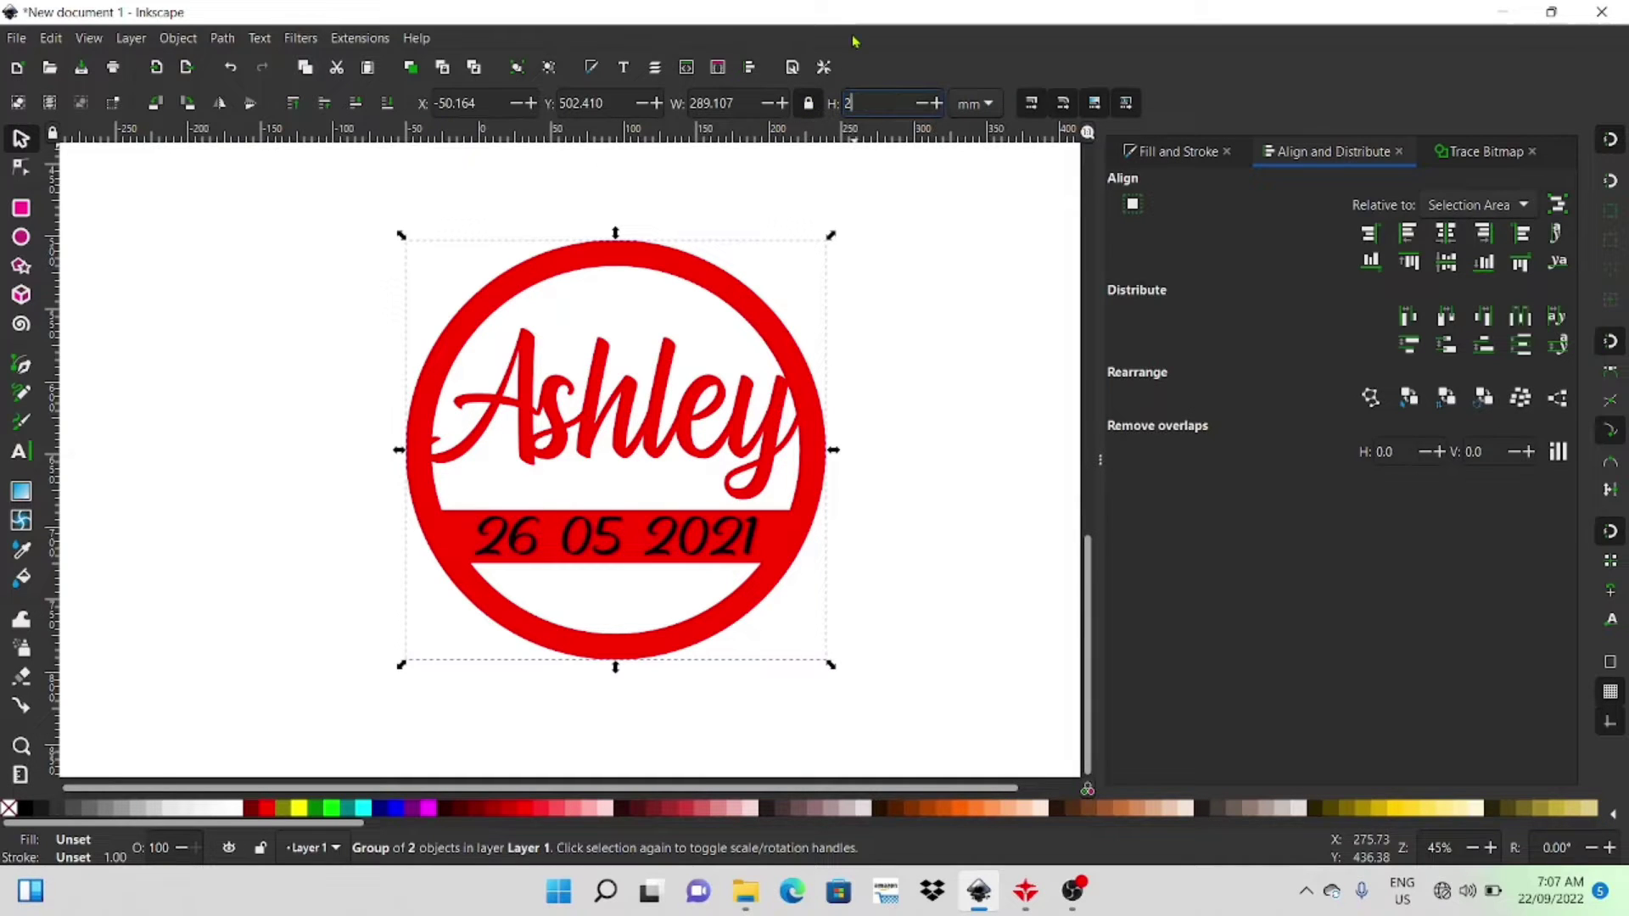
type("00")
key("Return")
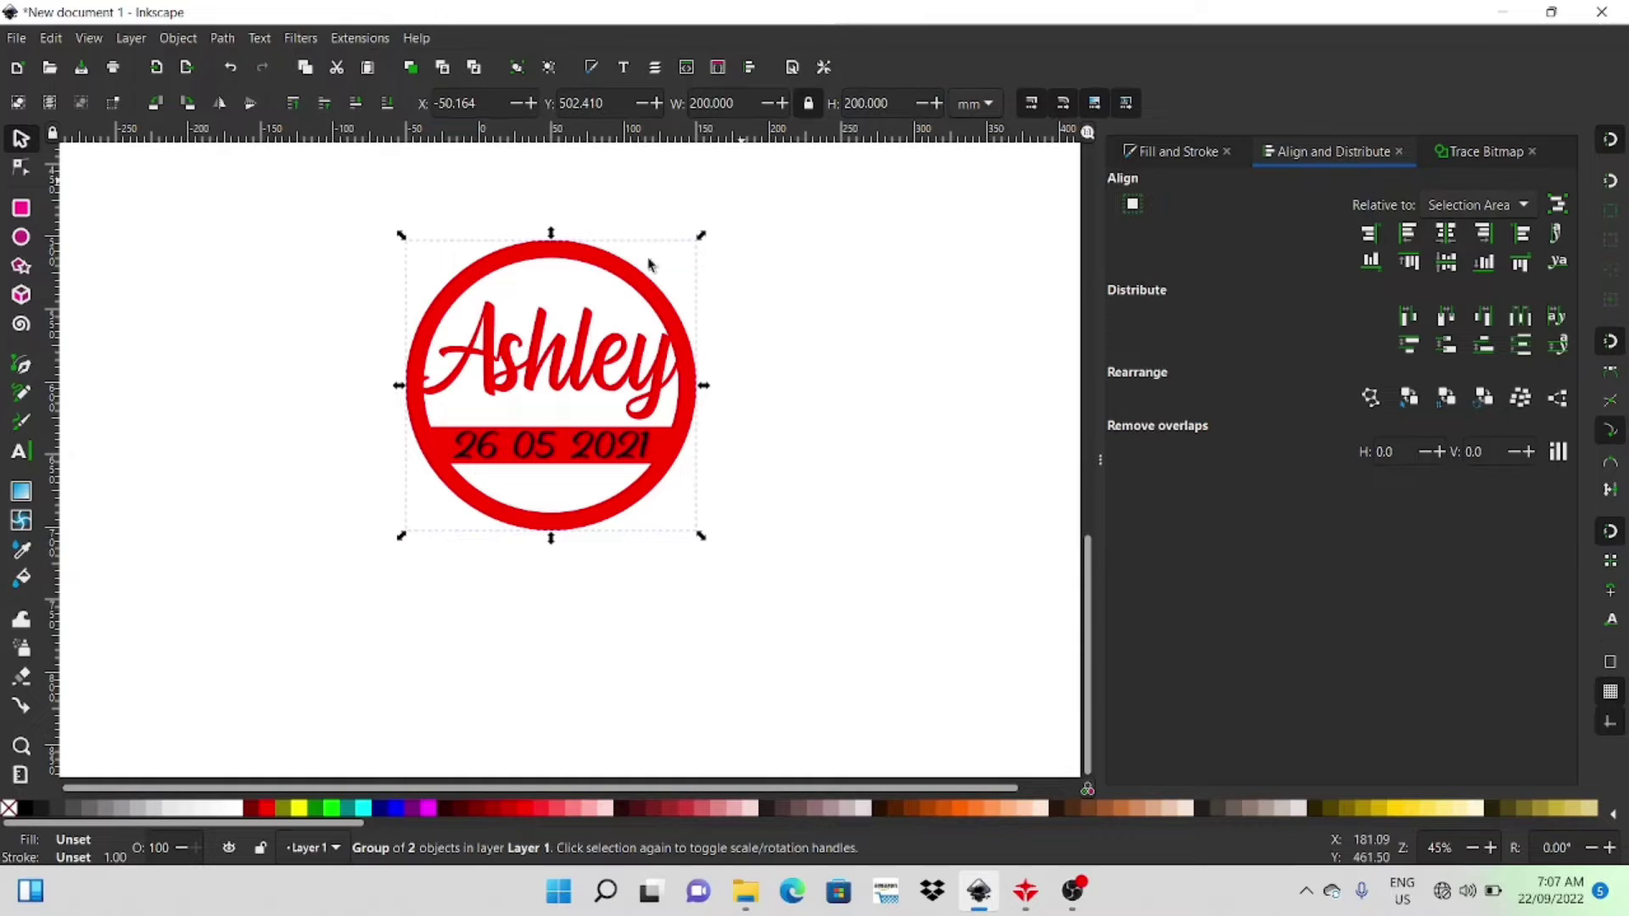
left_click_drag(643, 286, 697, 313)
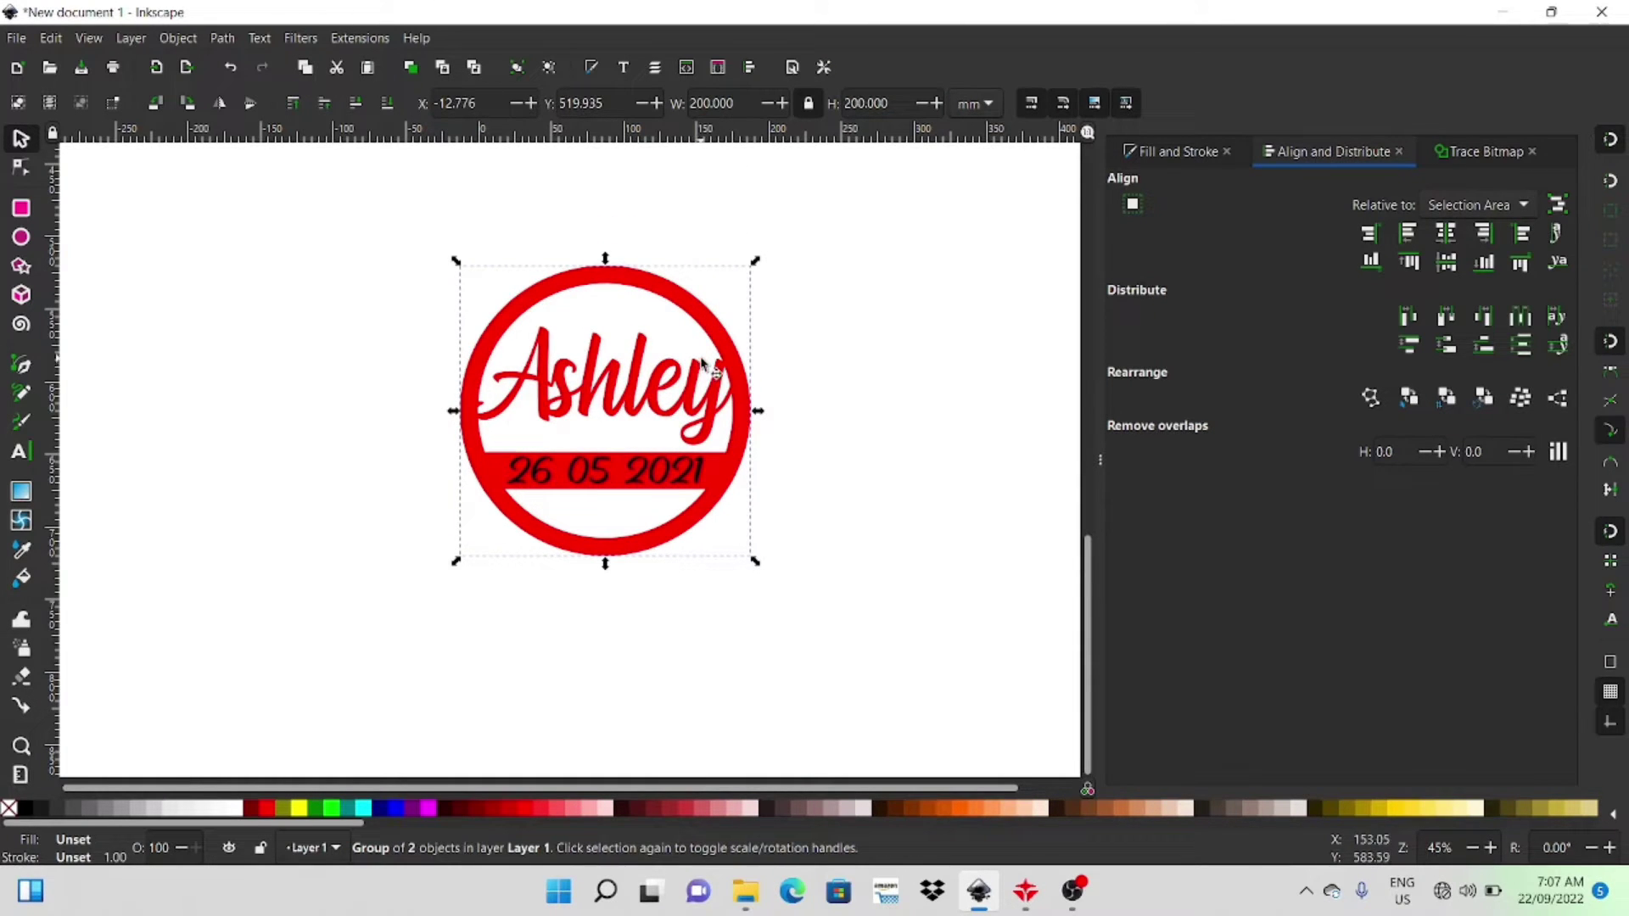
- Save the design in DXF LASER FILES as an AutoCAD DXF R14 file named after the sign's name in lowercase, keeping the default export options
left_click(32, 41)
left_click(66, 216)
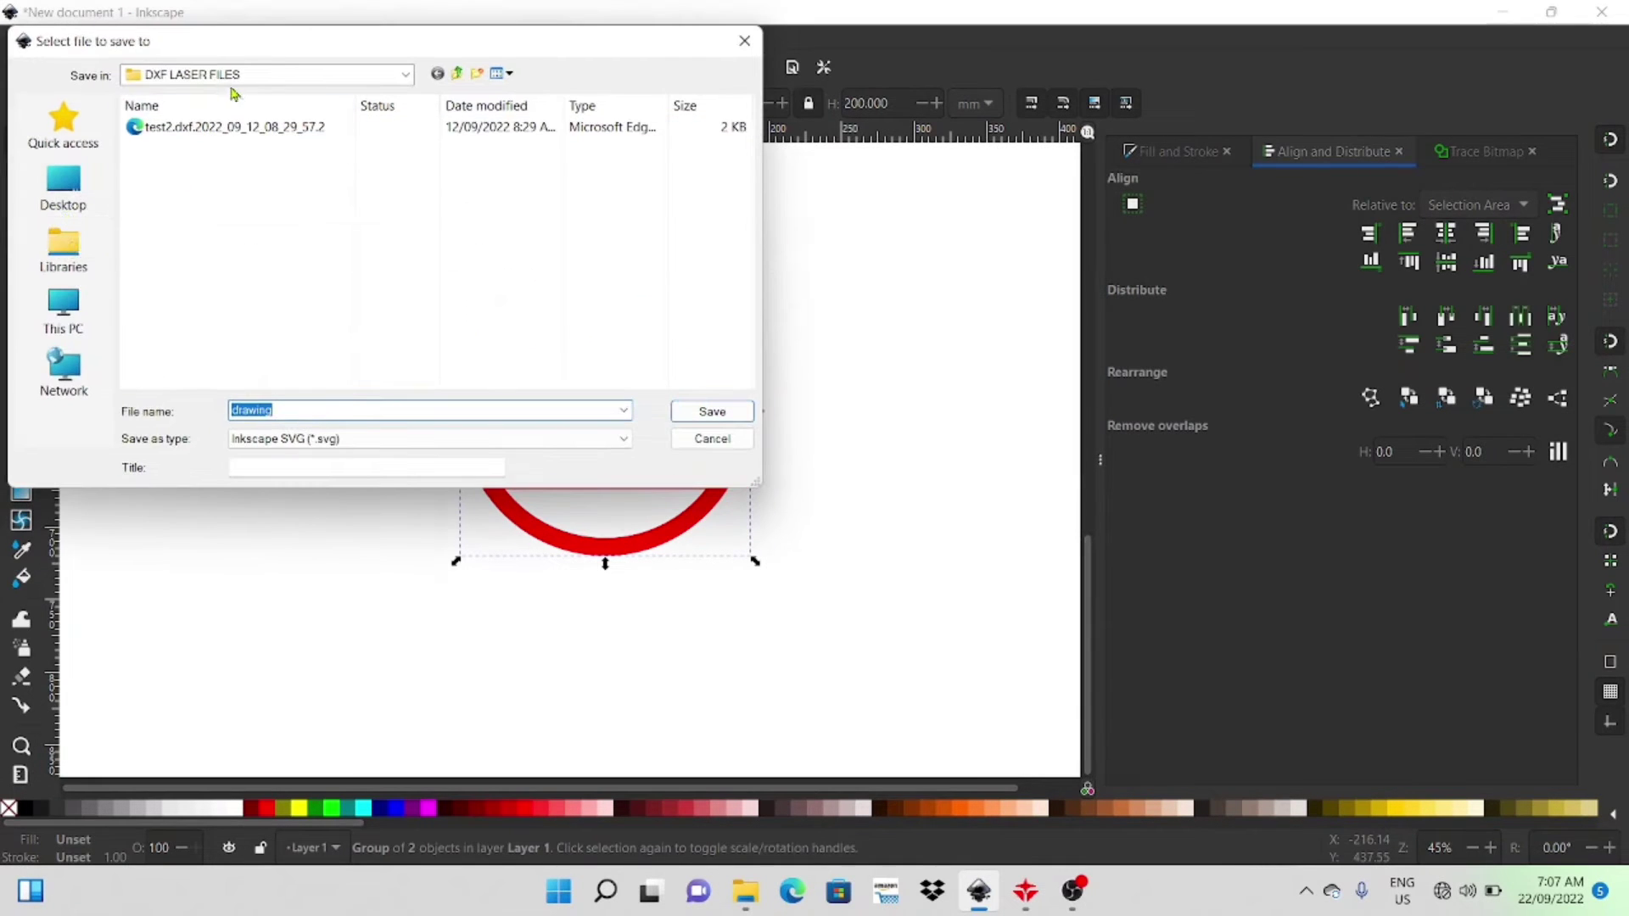
left_click(623, 439)
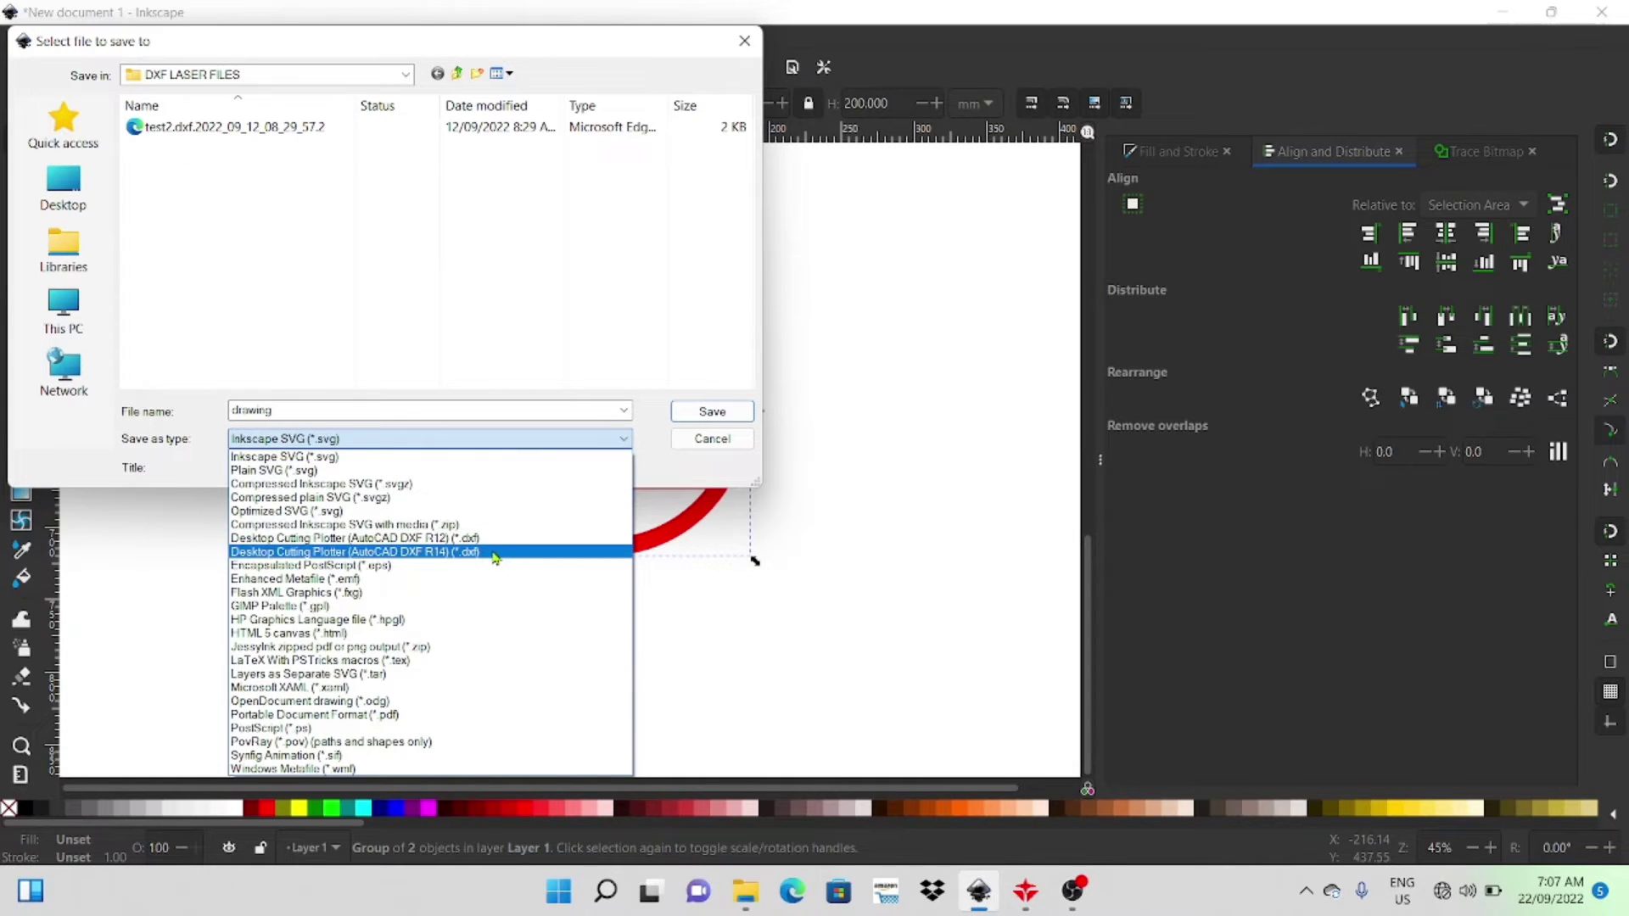
left_click(478, 553)
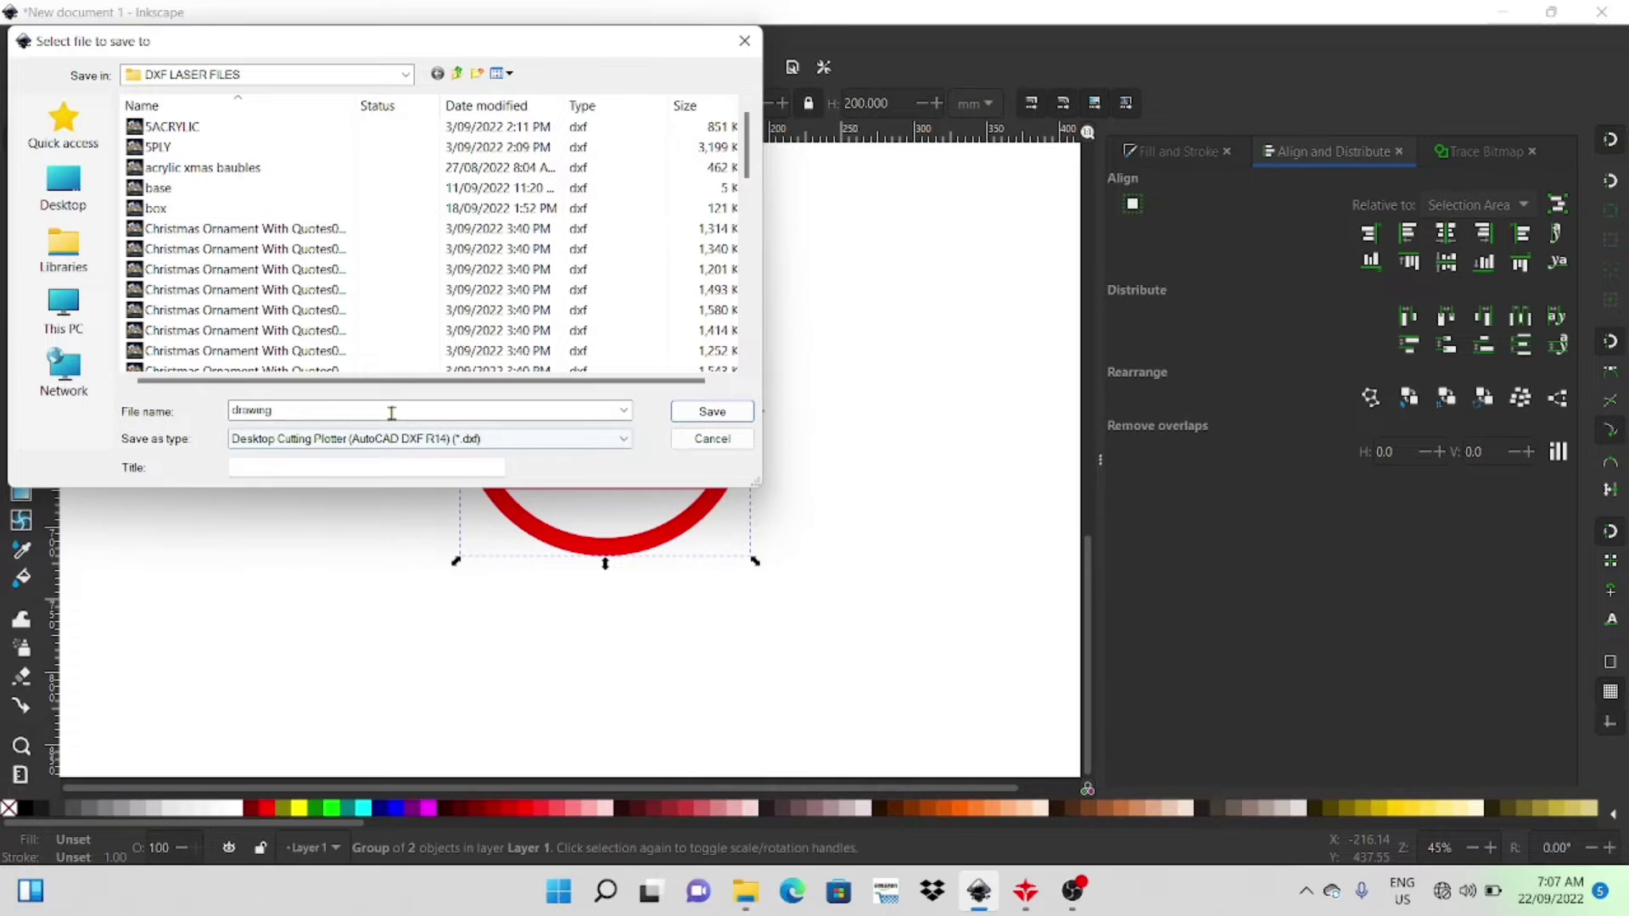
double_click(427, 405)
type("ashley")
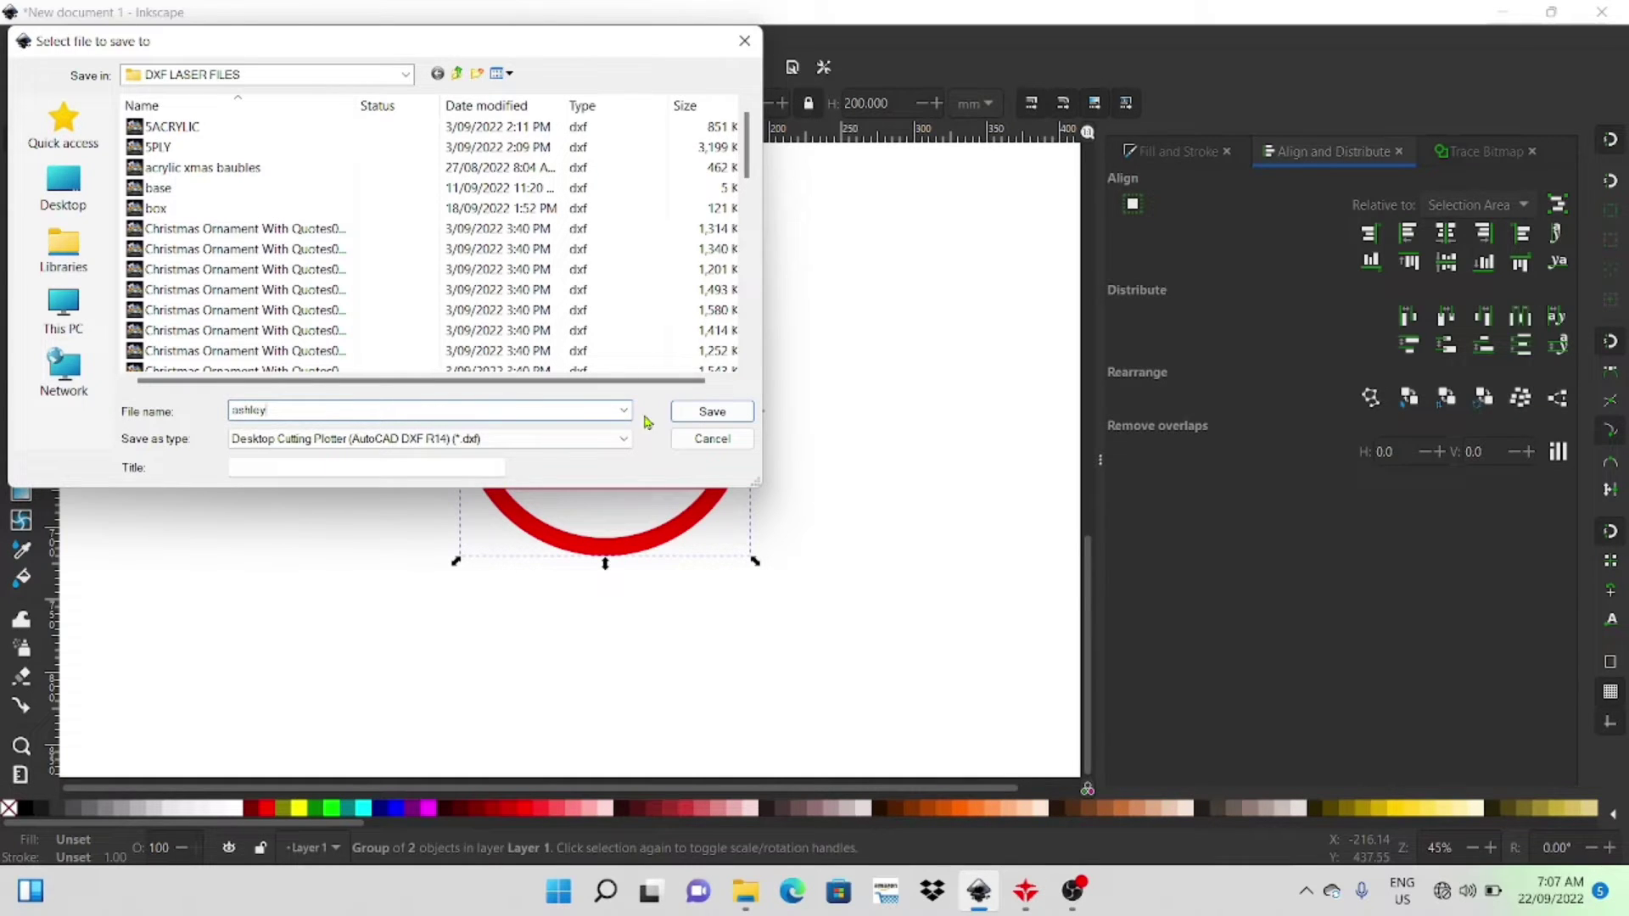
left_click(708, 412)
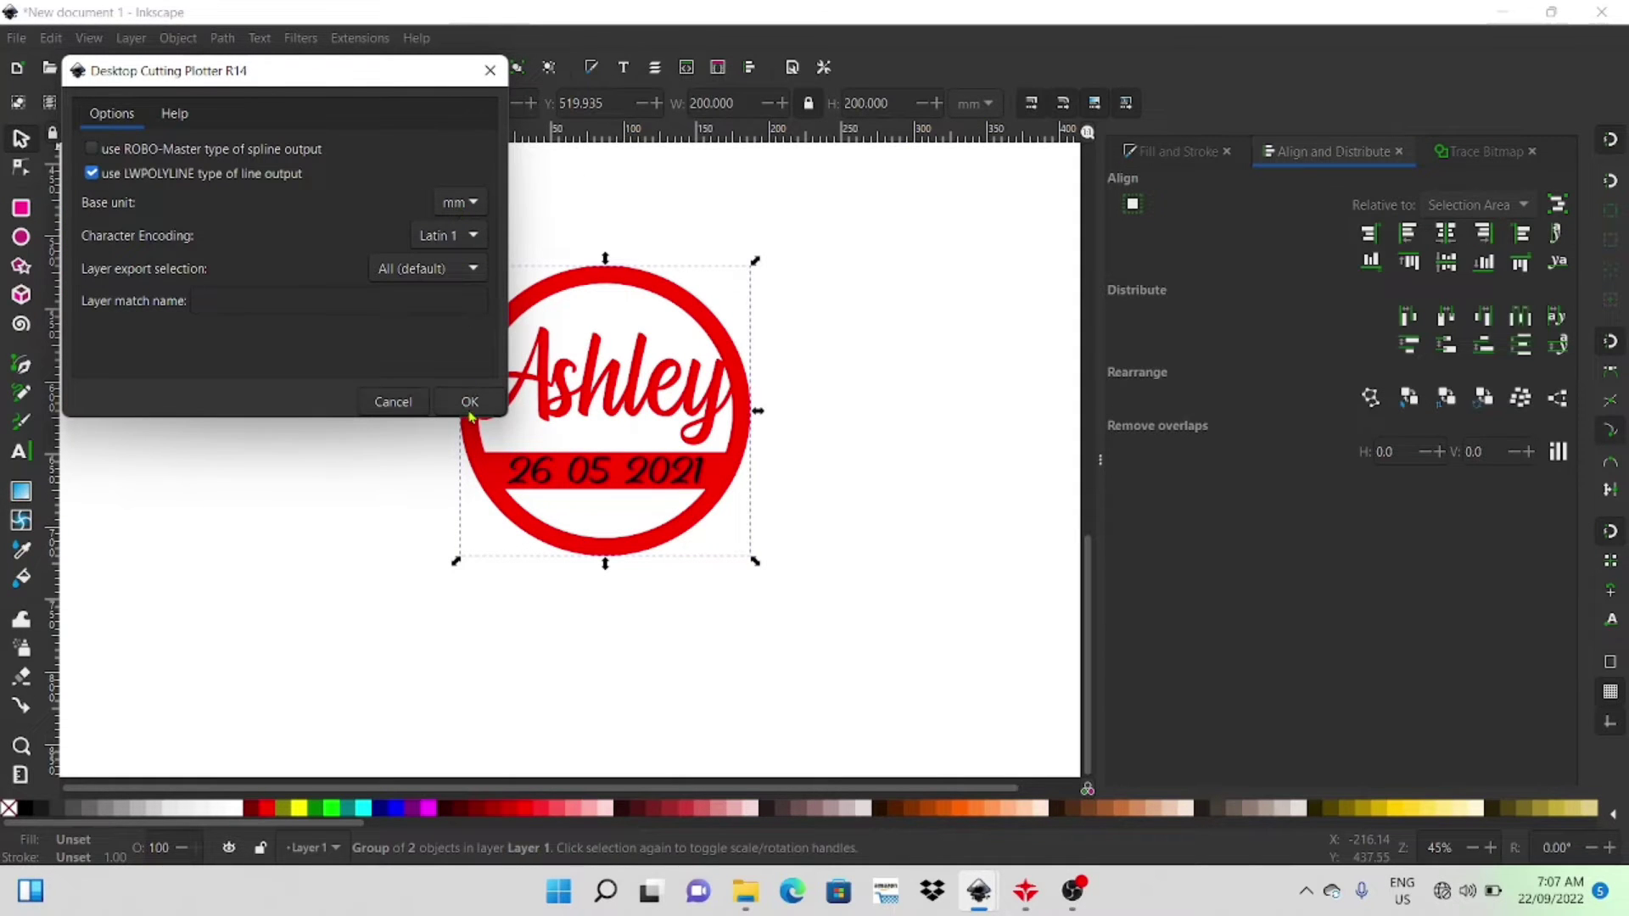
left_click(470, 410)
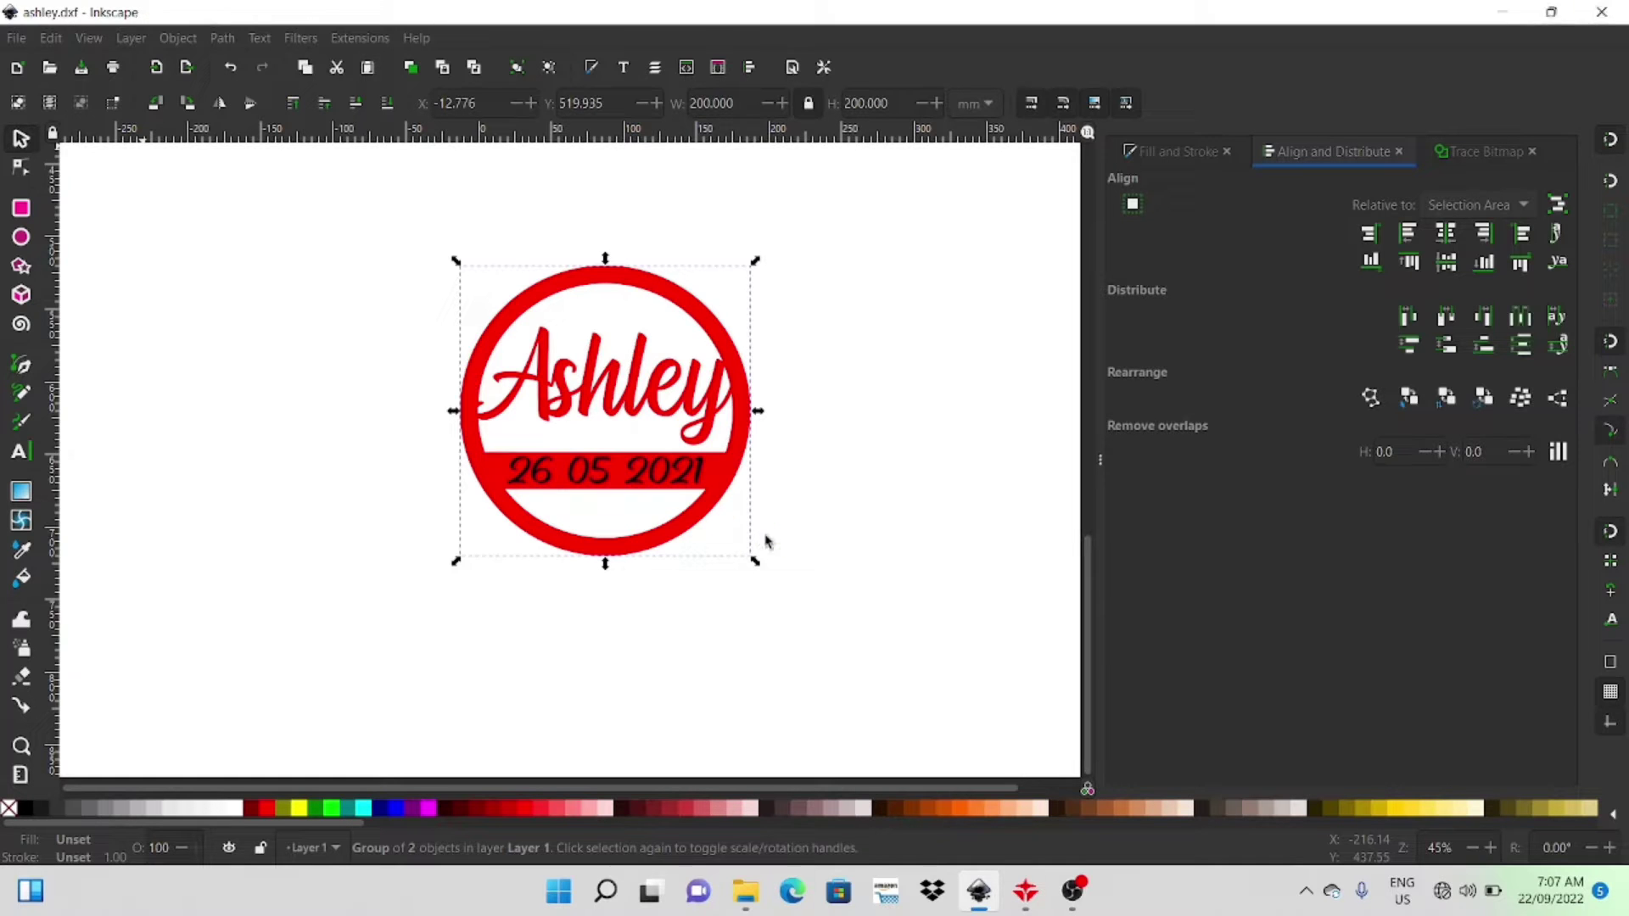
- Switch to the laser cutting software and import the sign's DXF file from the DXF LASER FILES folder in Pictures
left_click(1025, 891)
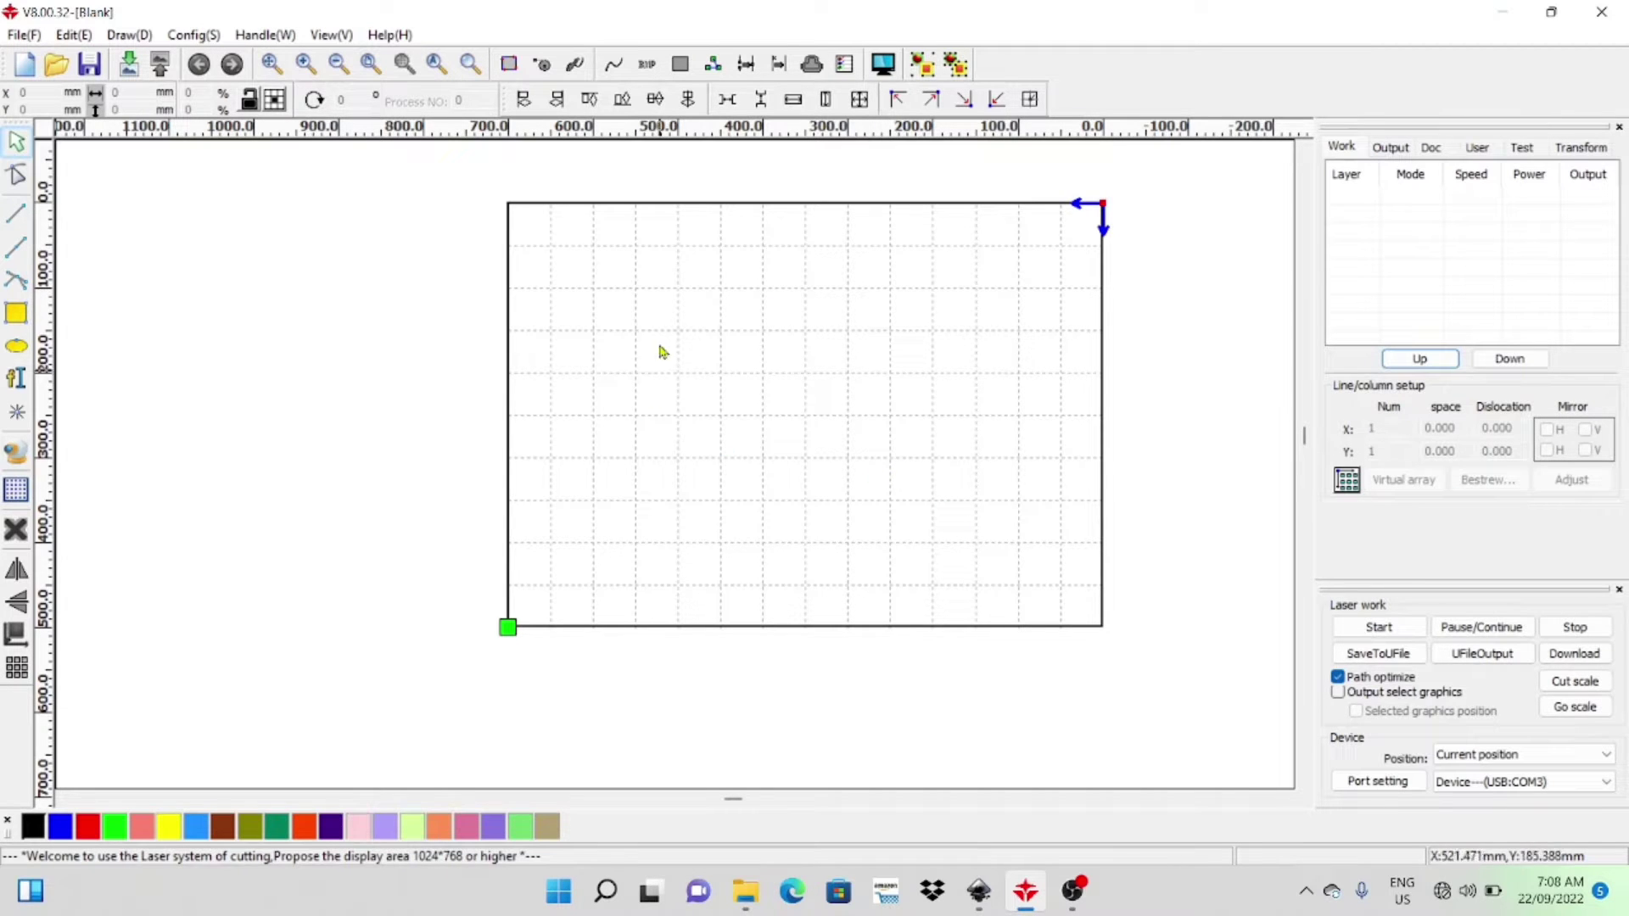
left_click(130, 66)
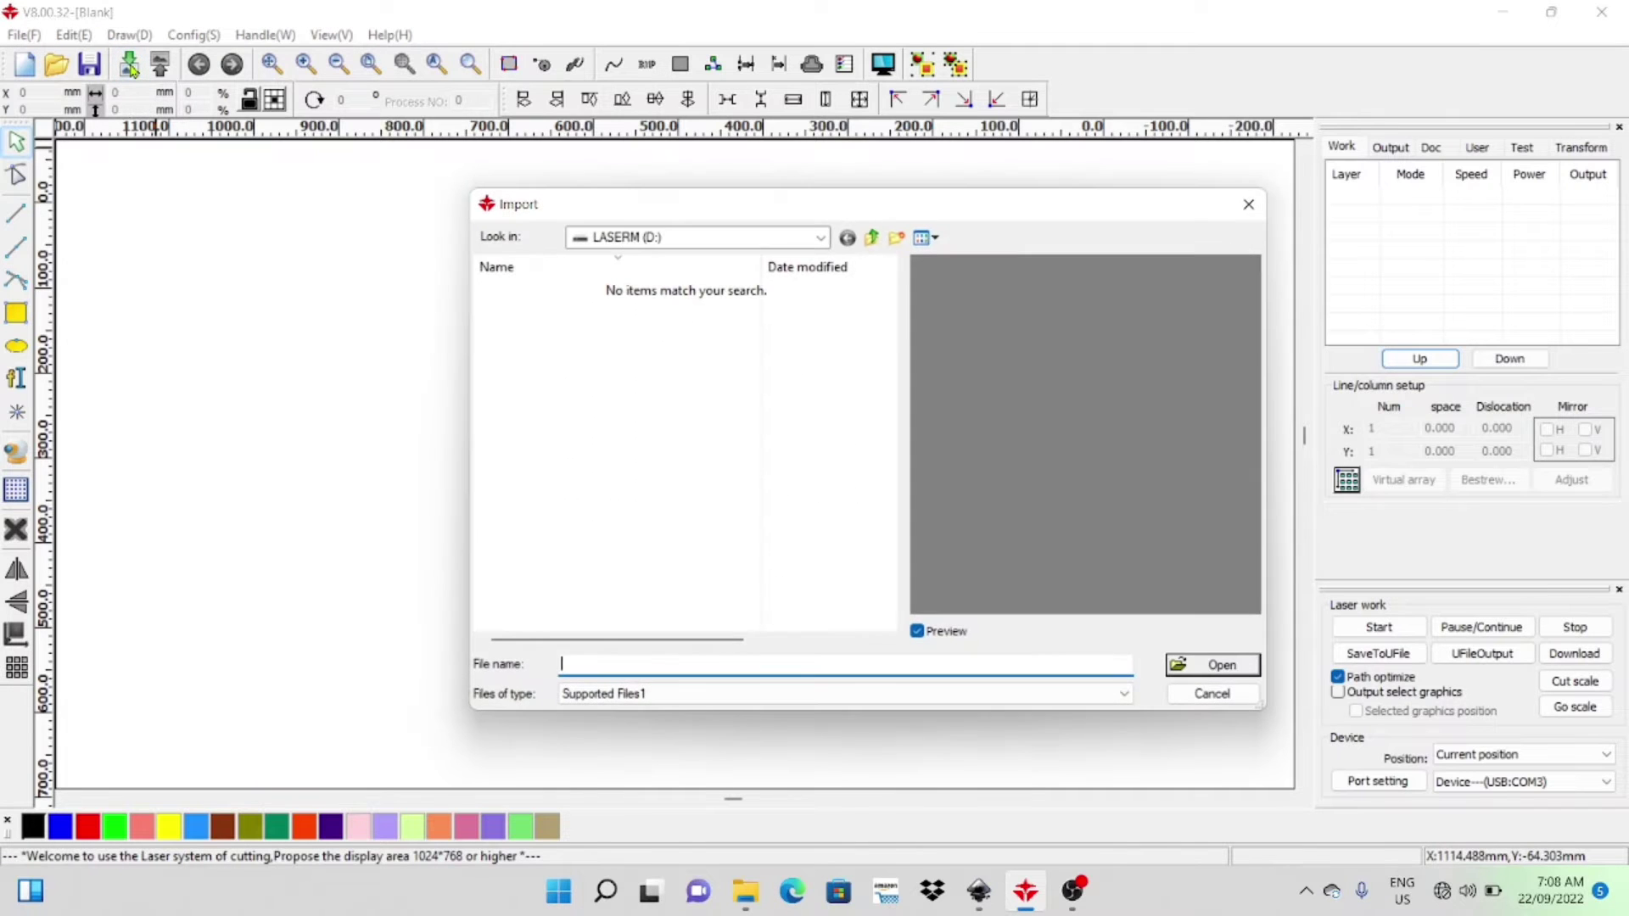
left_click(820, 239)
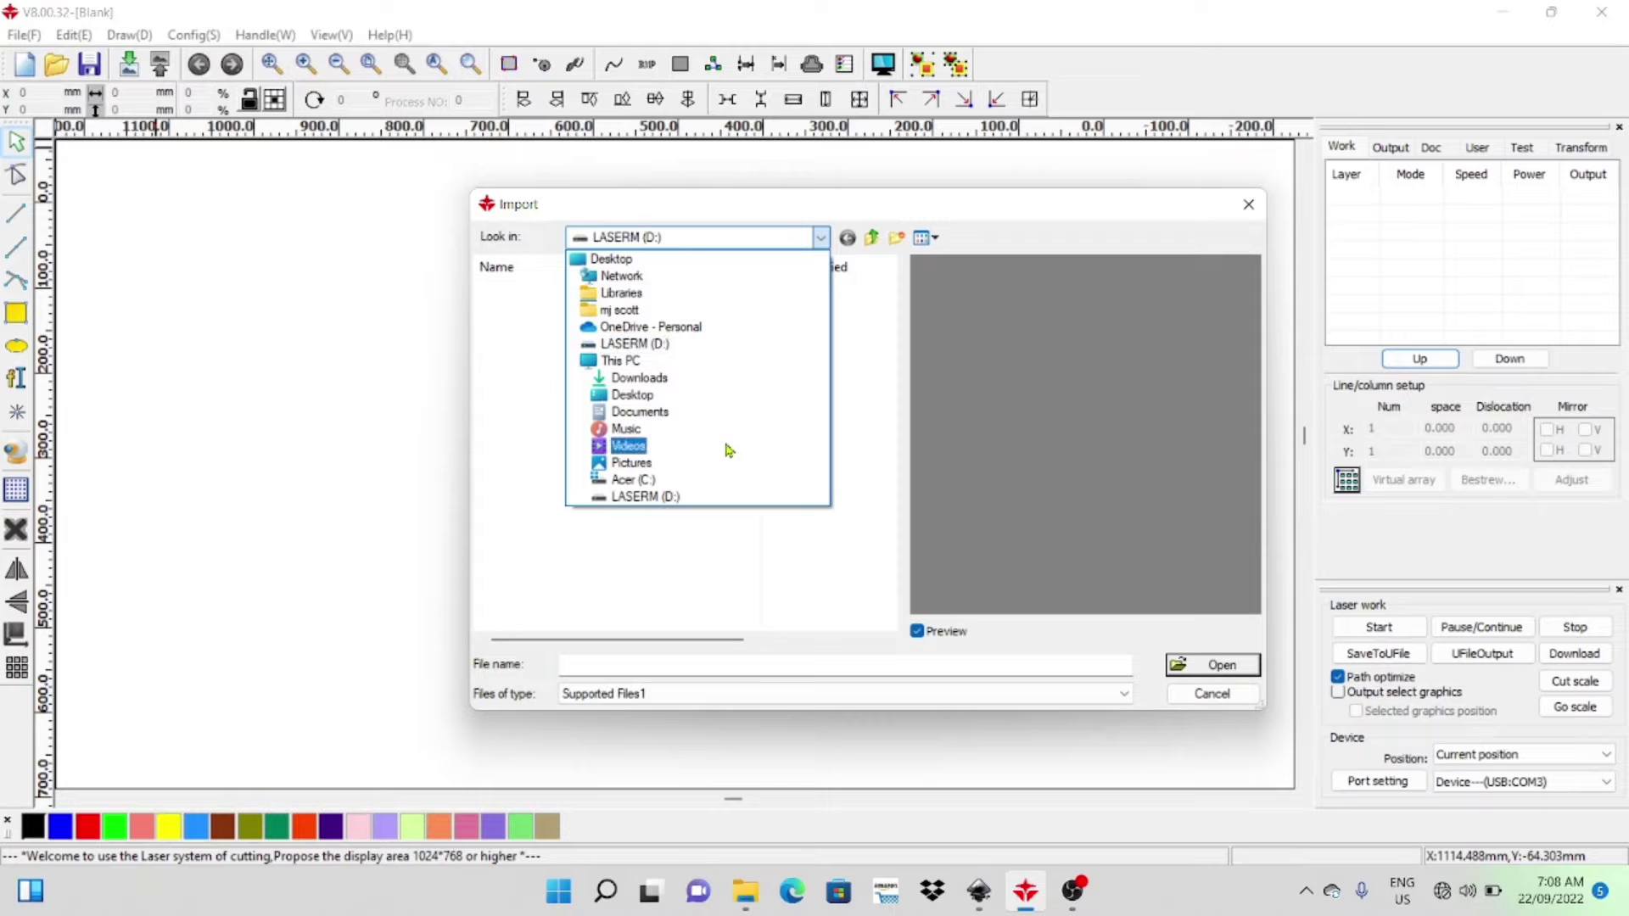
left_click(729, 463)
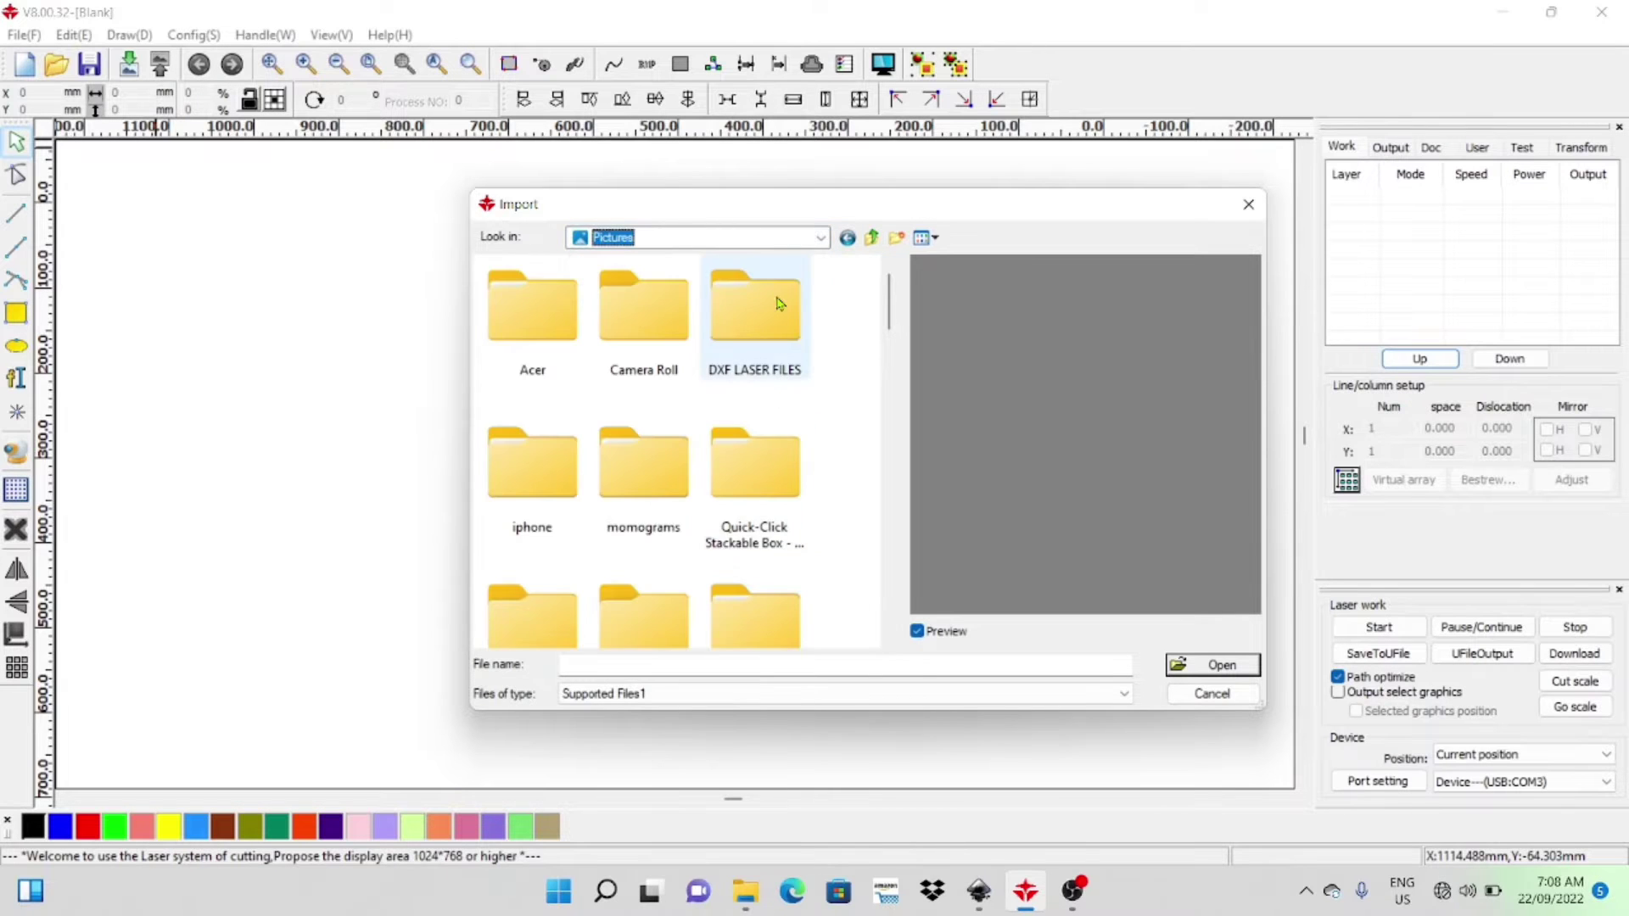
double_click(776, 306)
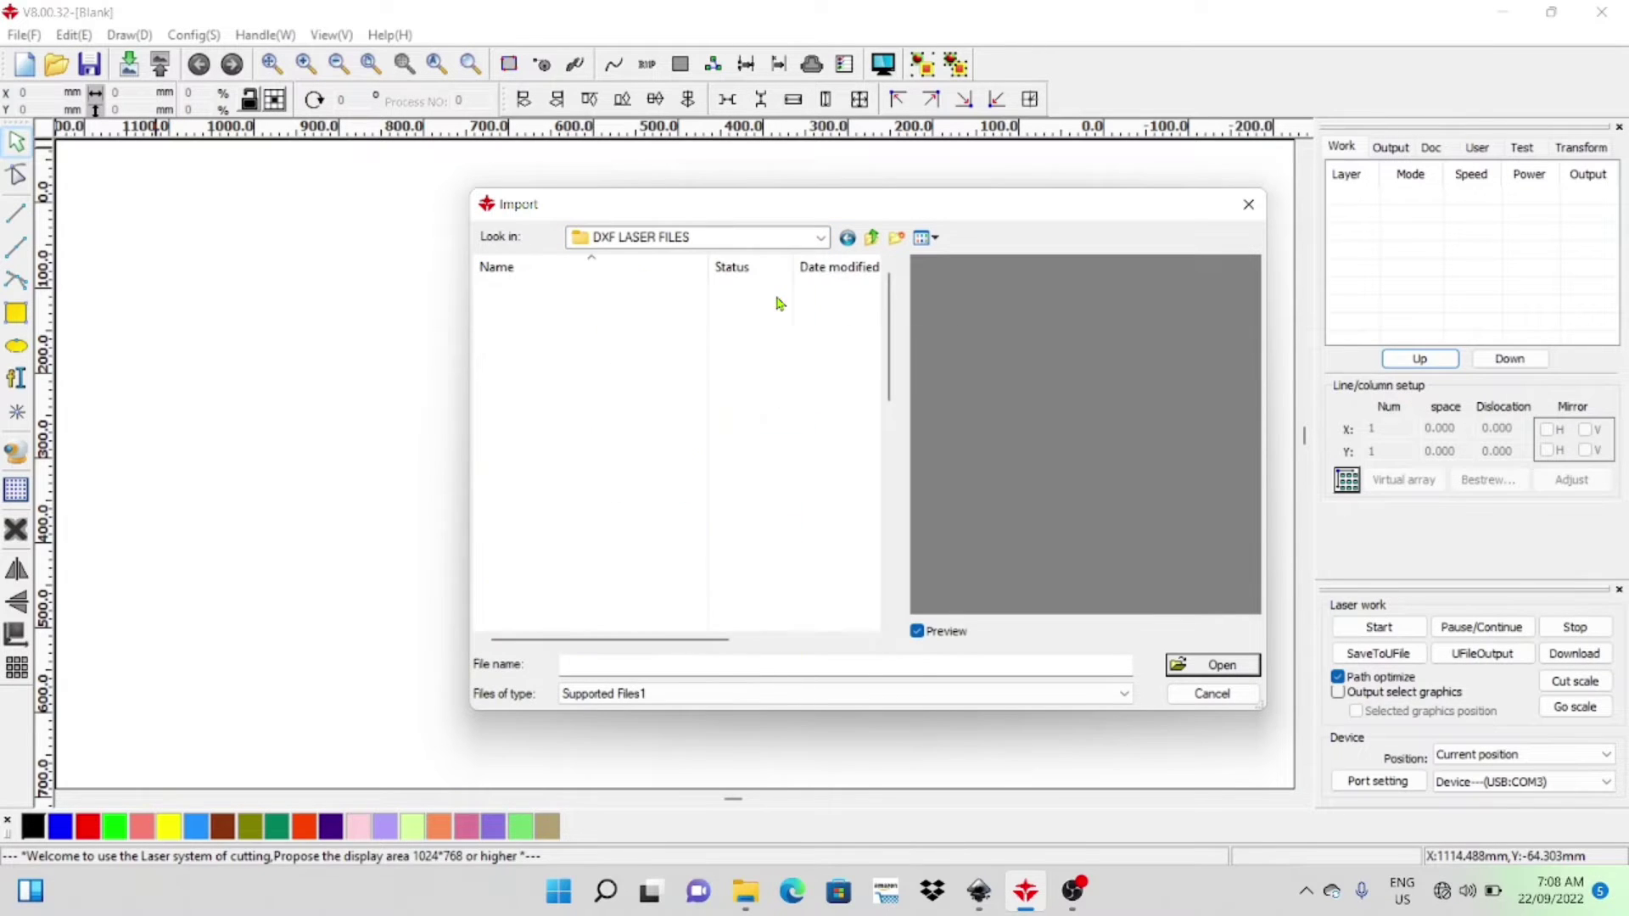
left_click(721, 660)
left_click(519, 355)
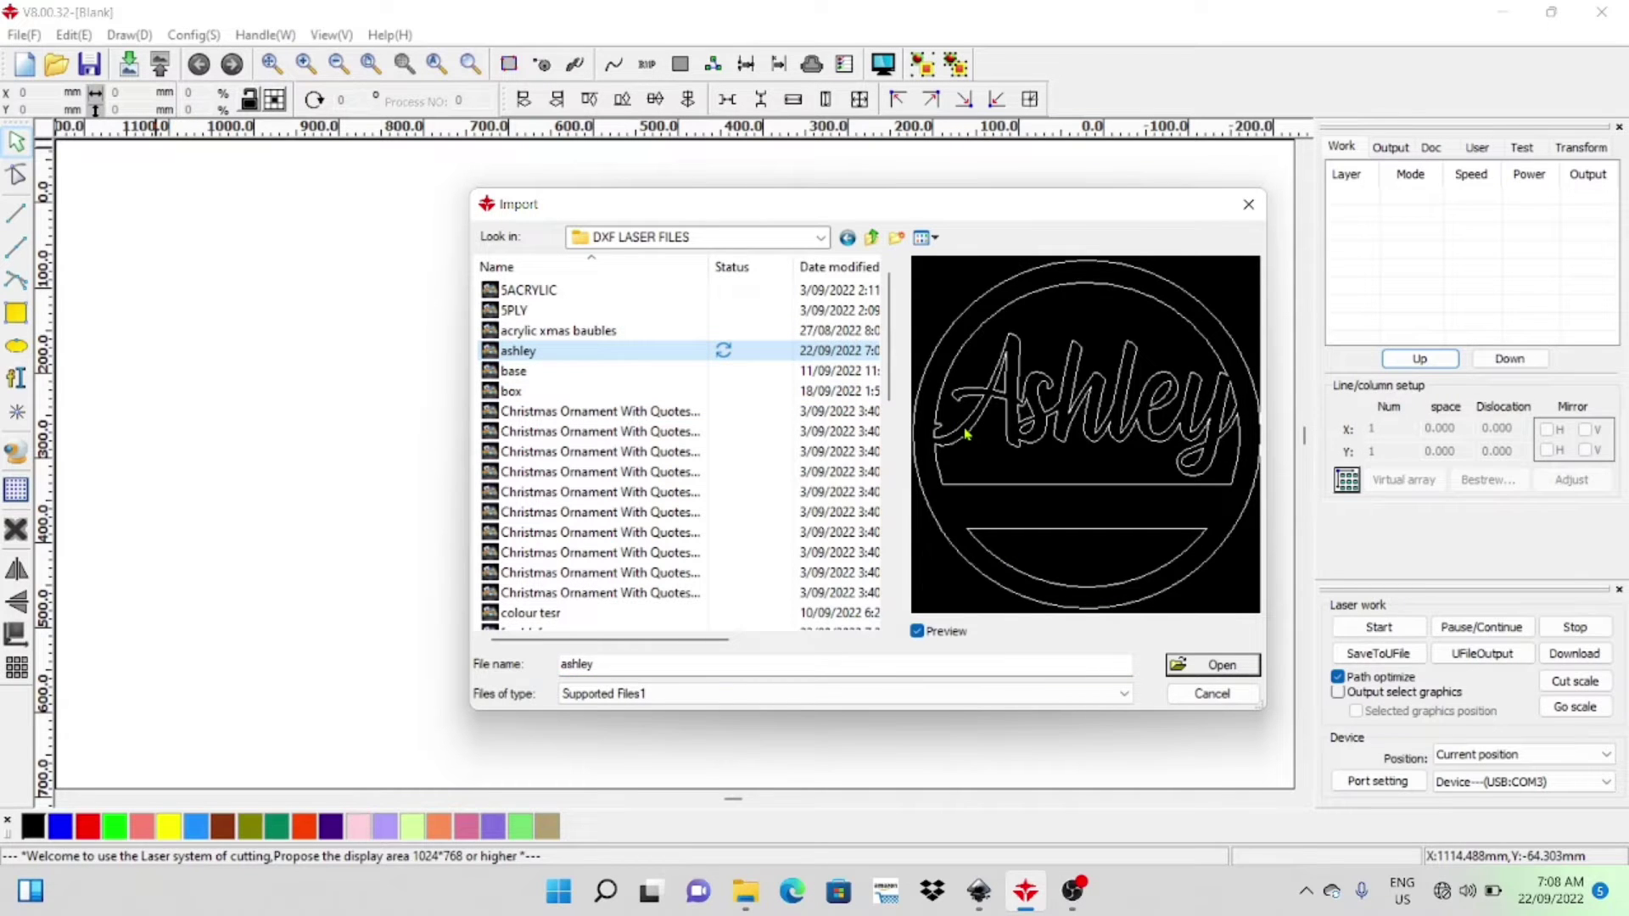
left_click(1203, 665)
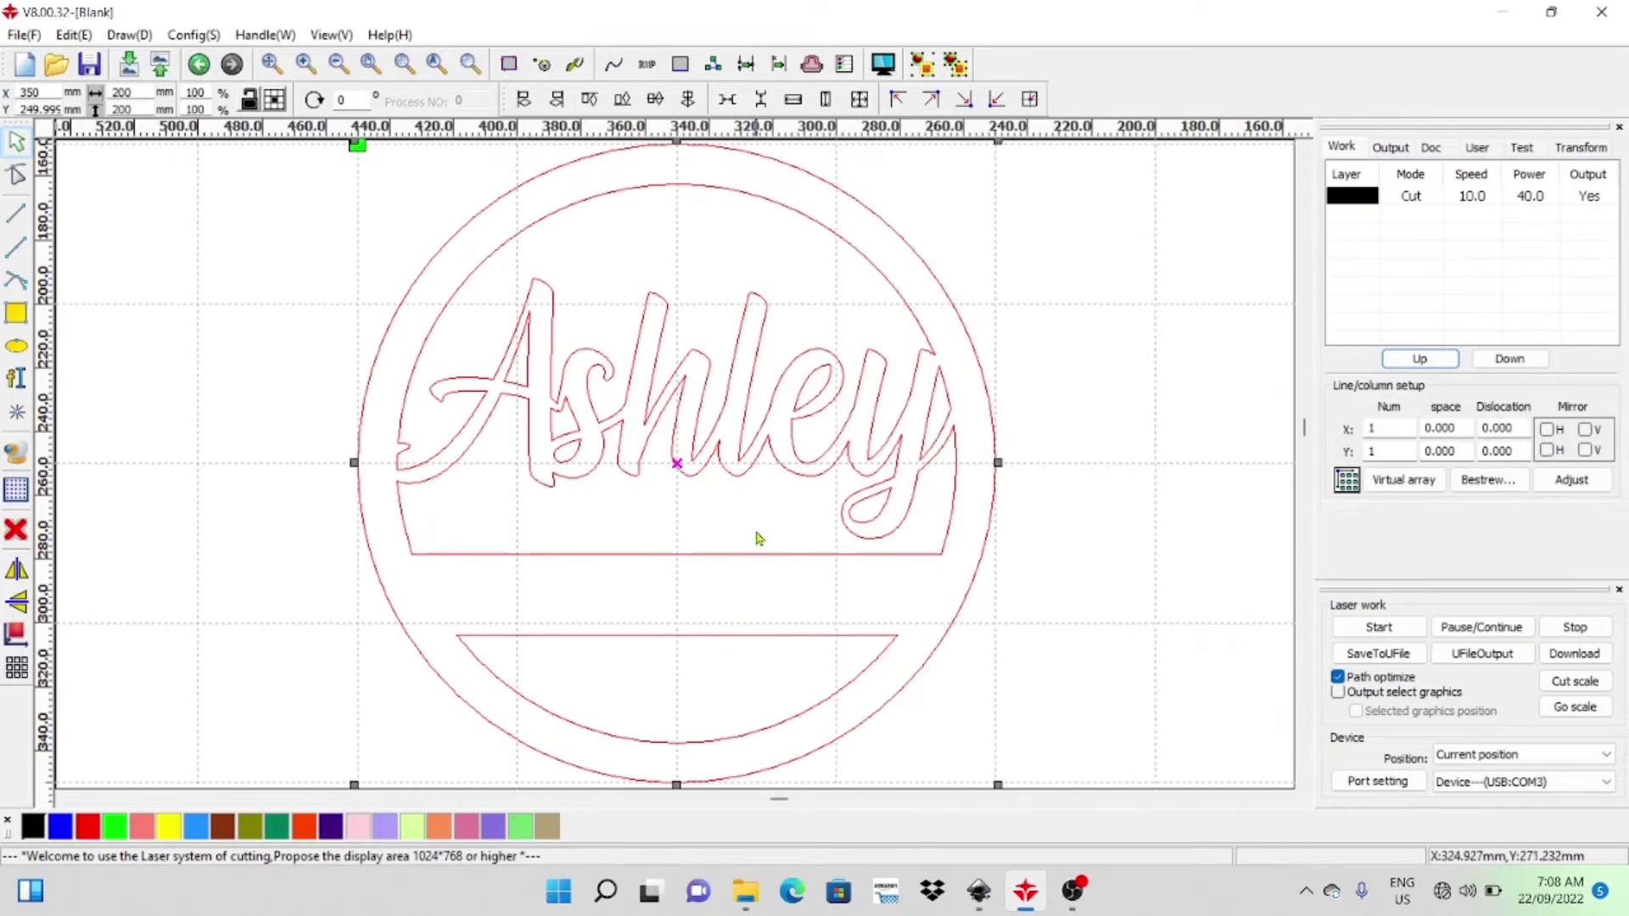
scroll(734, 428, "down", 1)
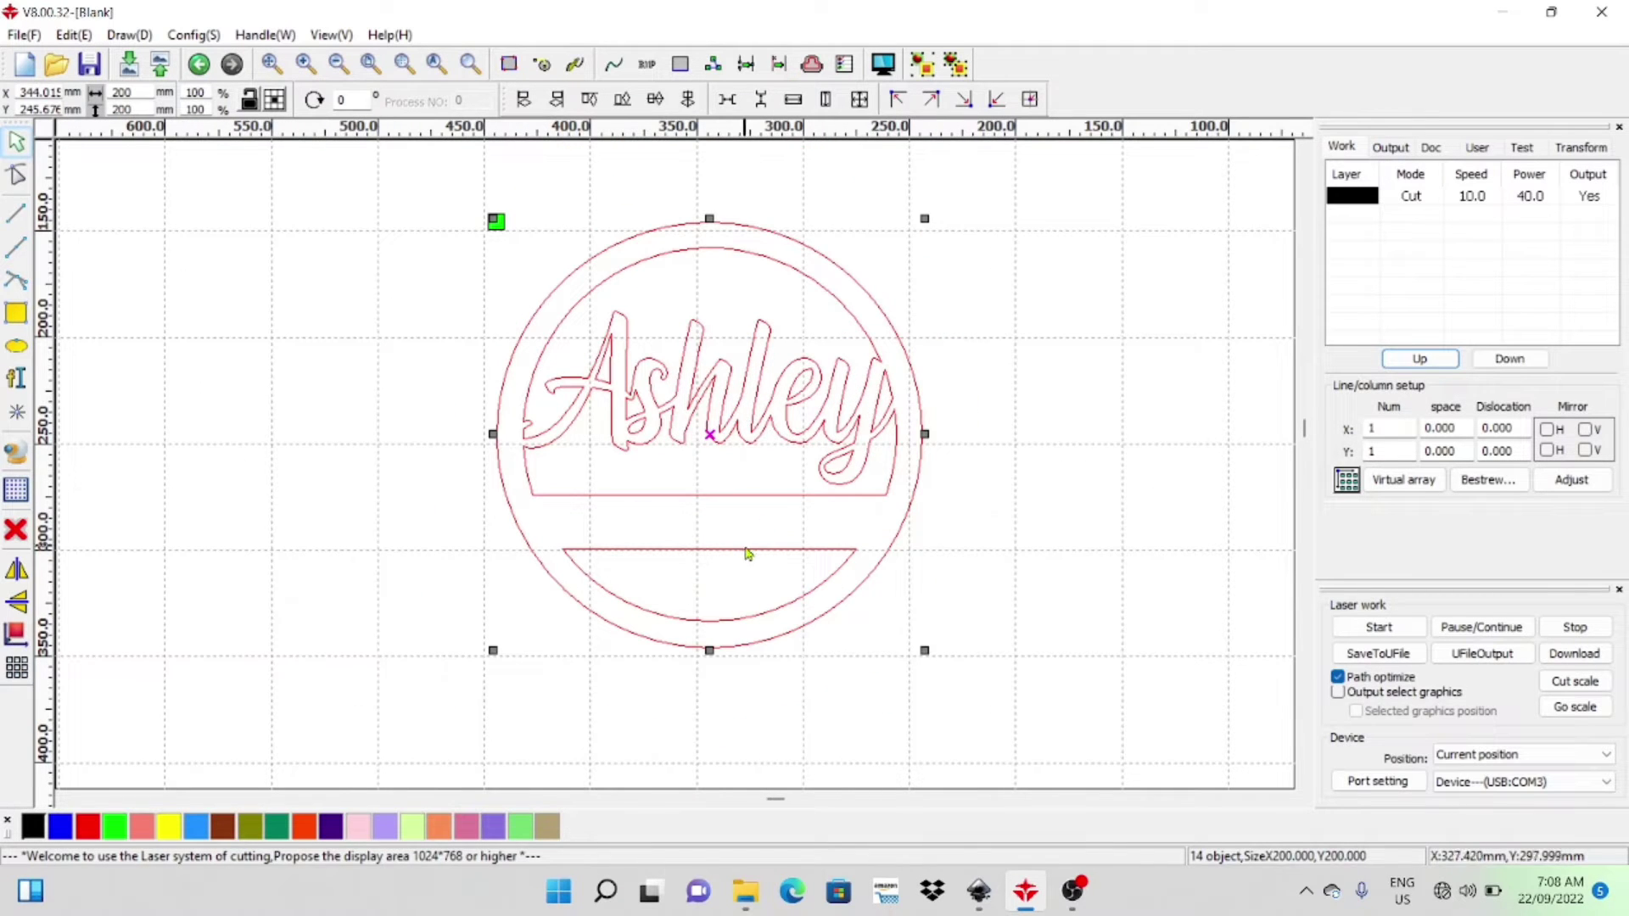
- Switch back to Inkscape, select the grouped ring and date design and convert it to paths with Object to Path
left_click(979, 890)
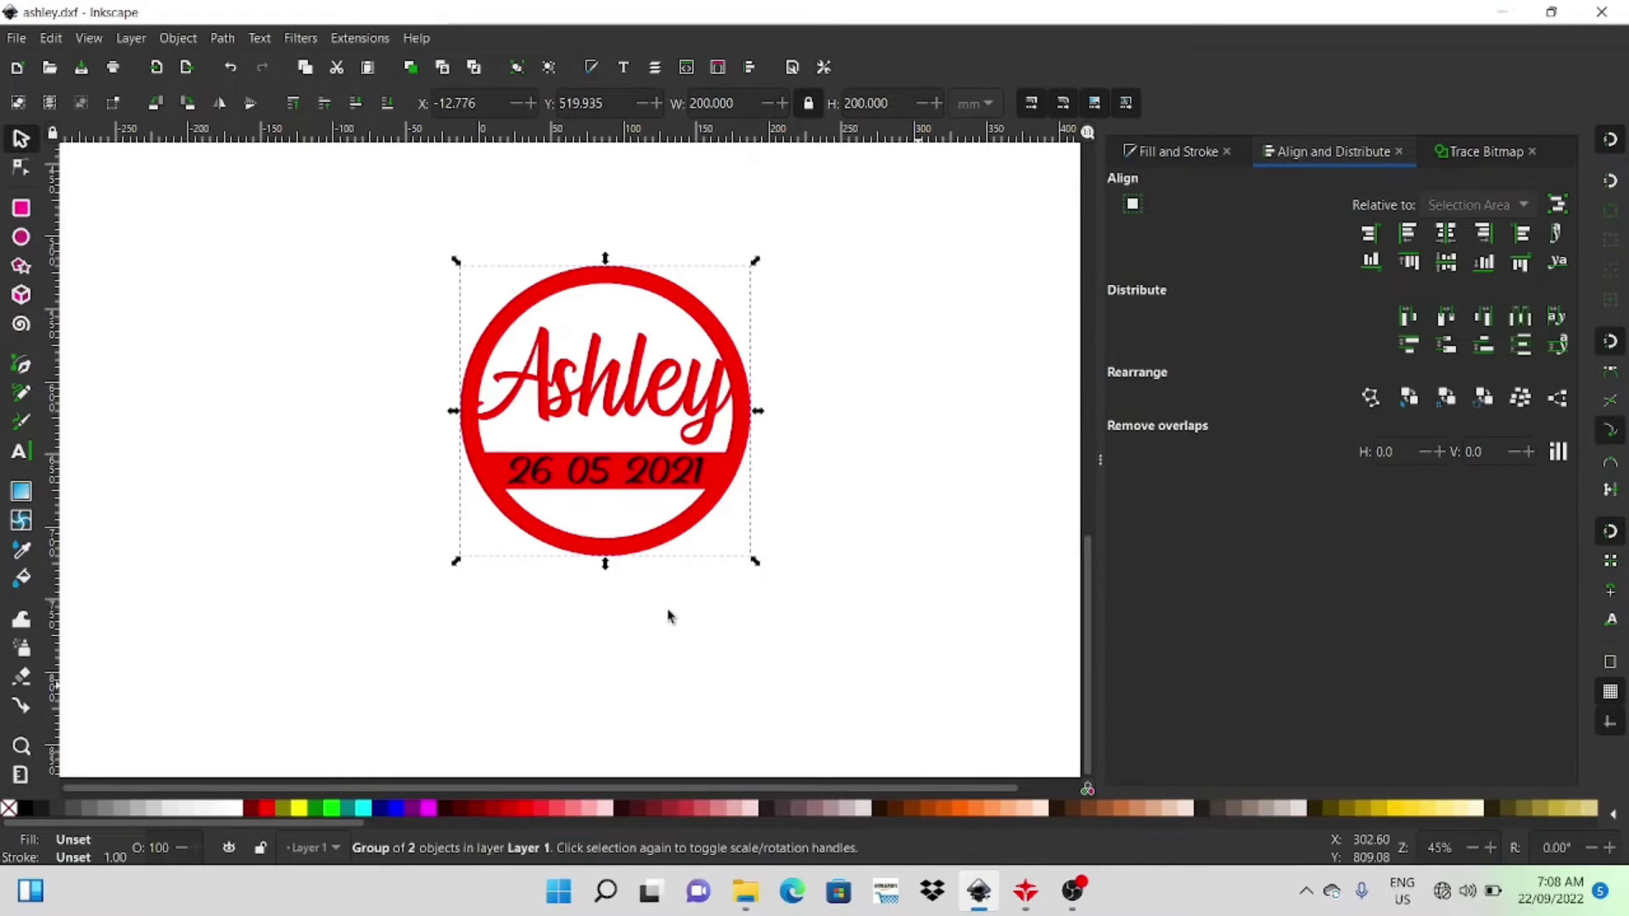
left_click(600, 486)
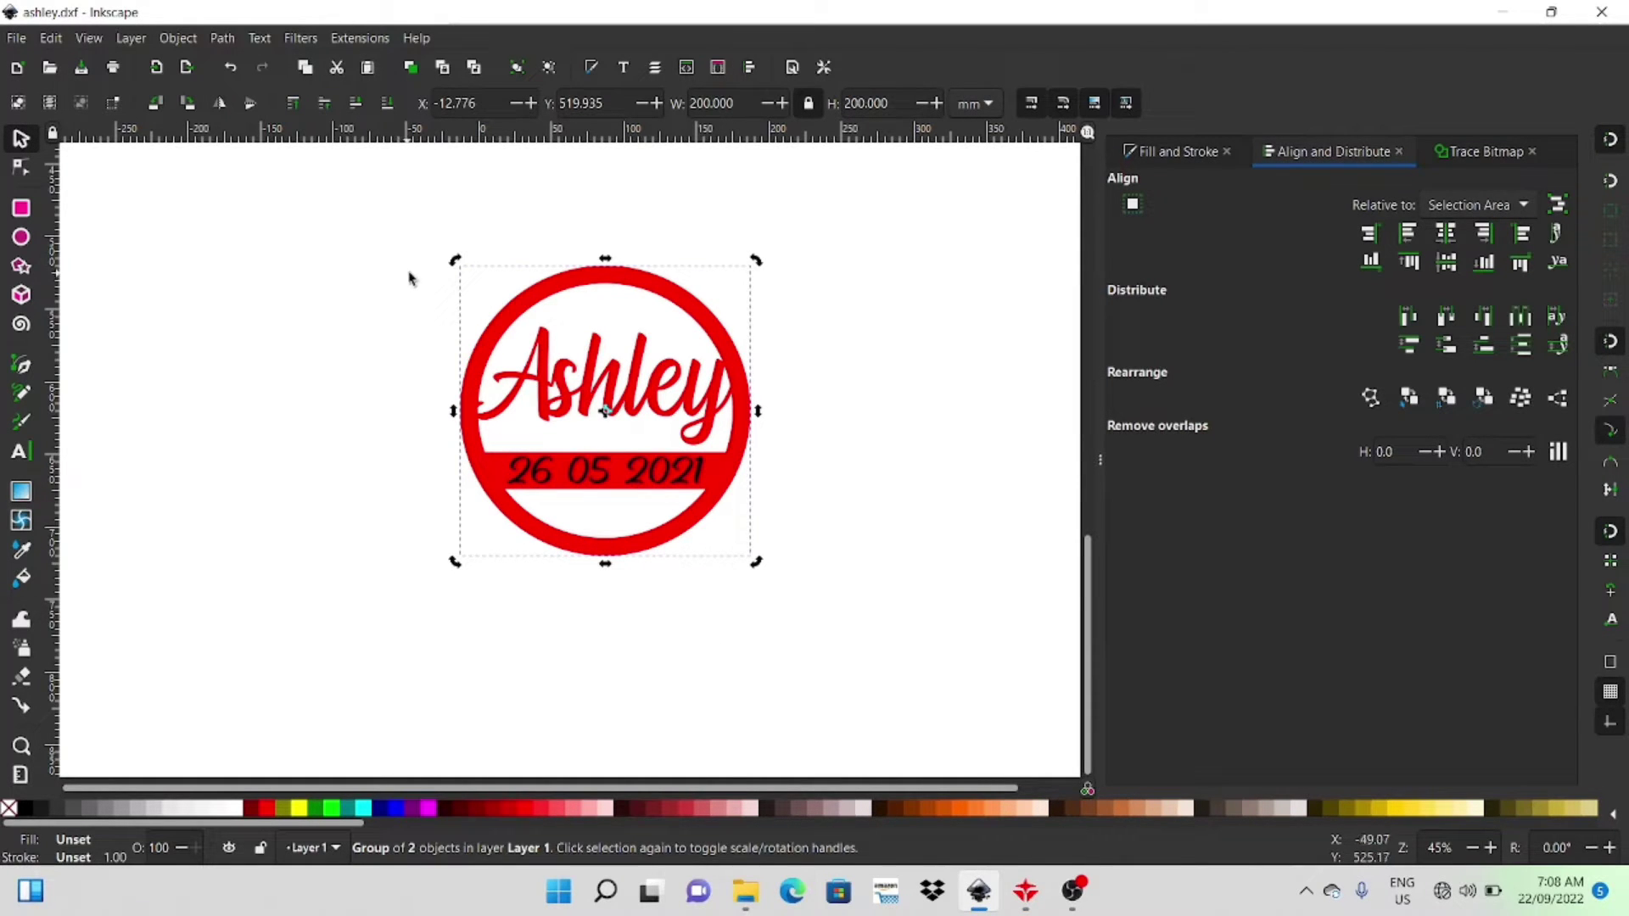
left_click(222, 38)
left_click(258, 63)
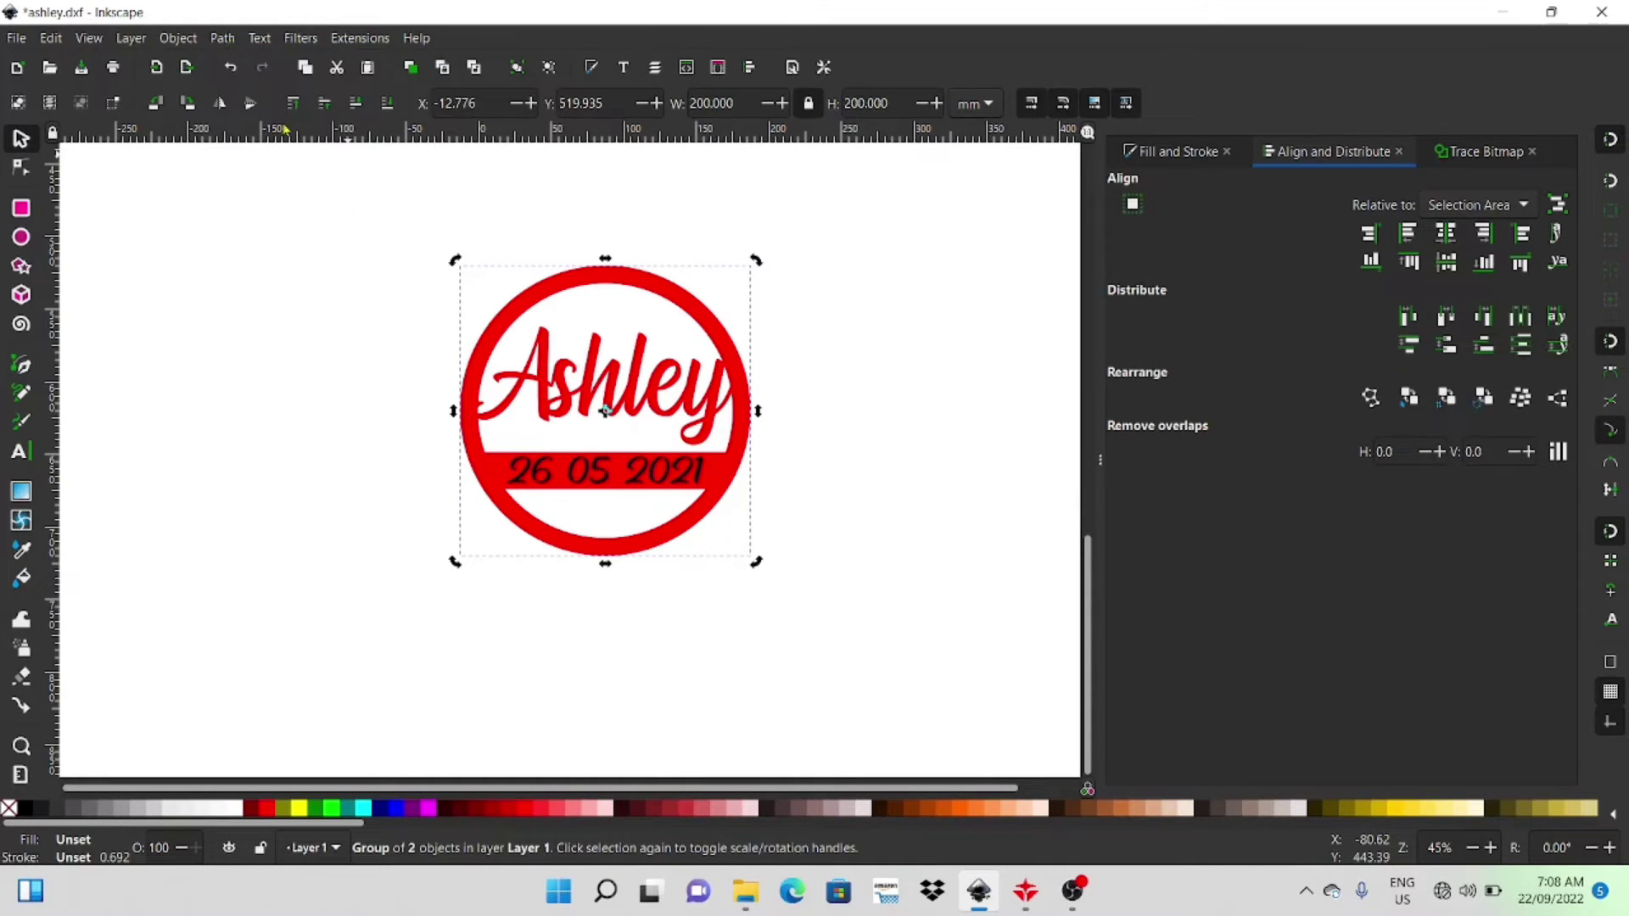
- Save the converted design in DXF LASER FILES as an AutoCAD DXF R14 file under the same name, replacing the existing file
left_click(15, 39)
left_click(83, 208)
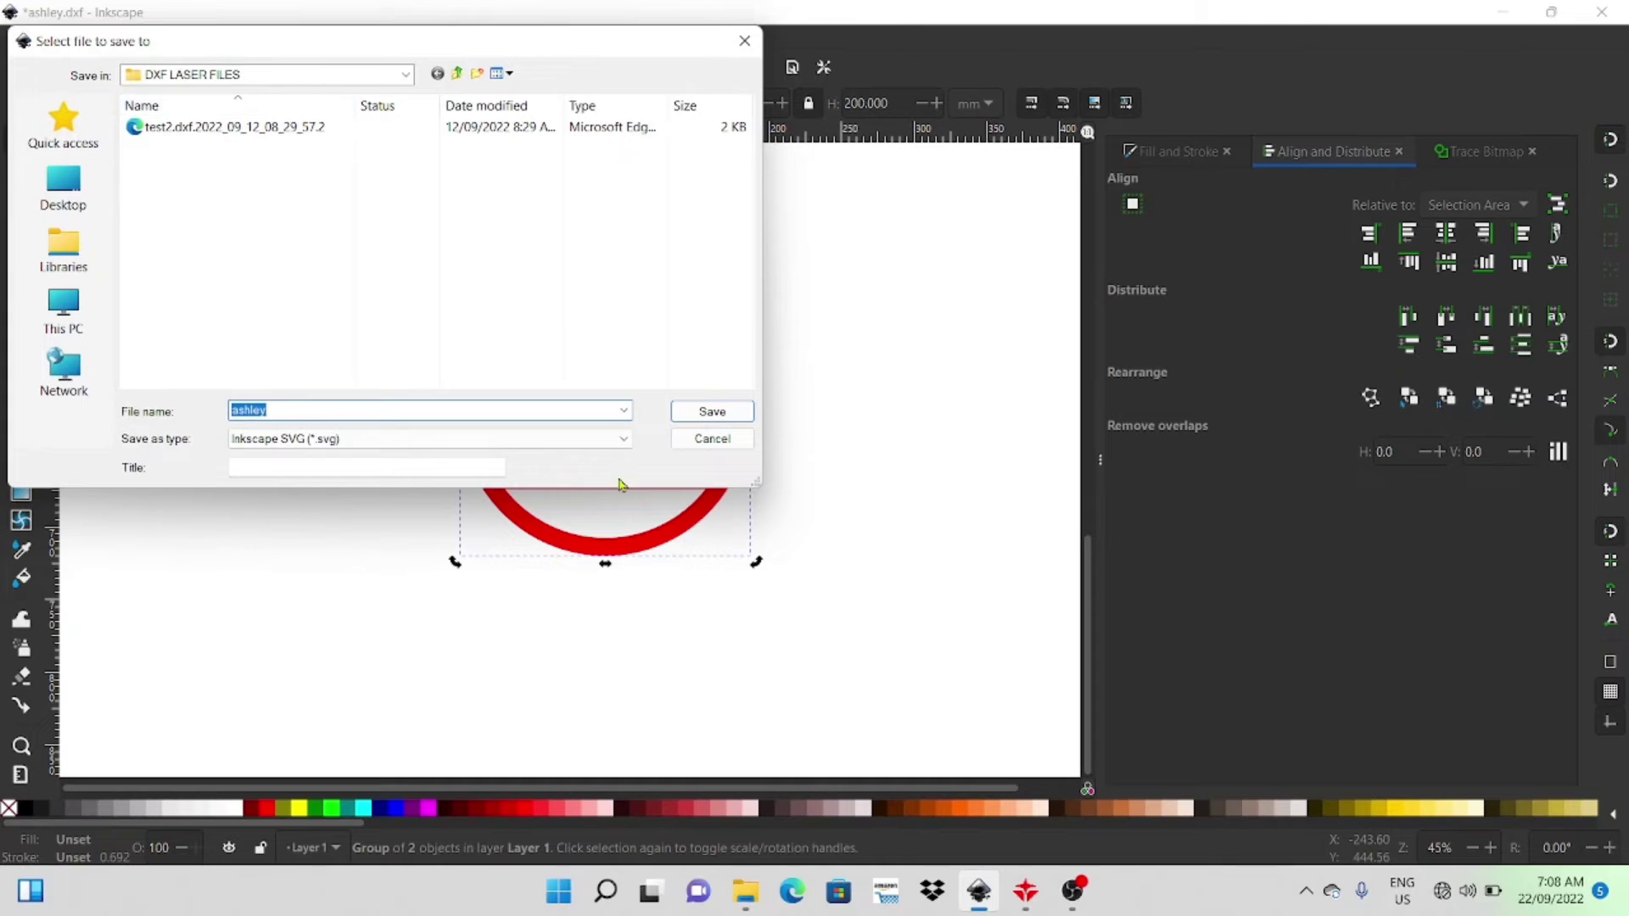
left_click(630, 447)
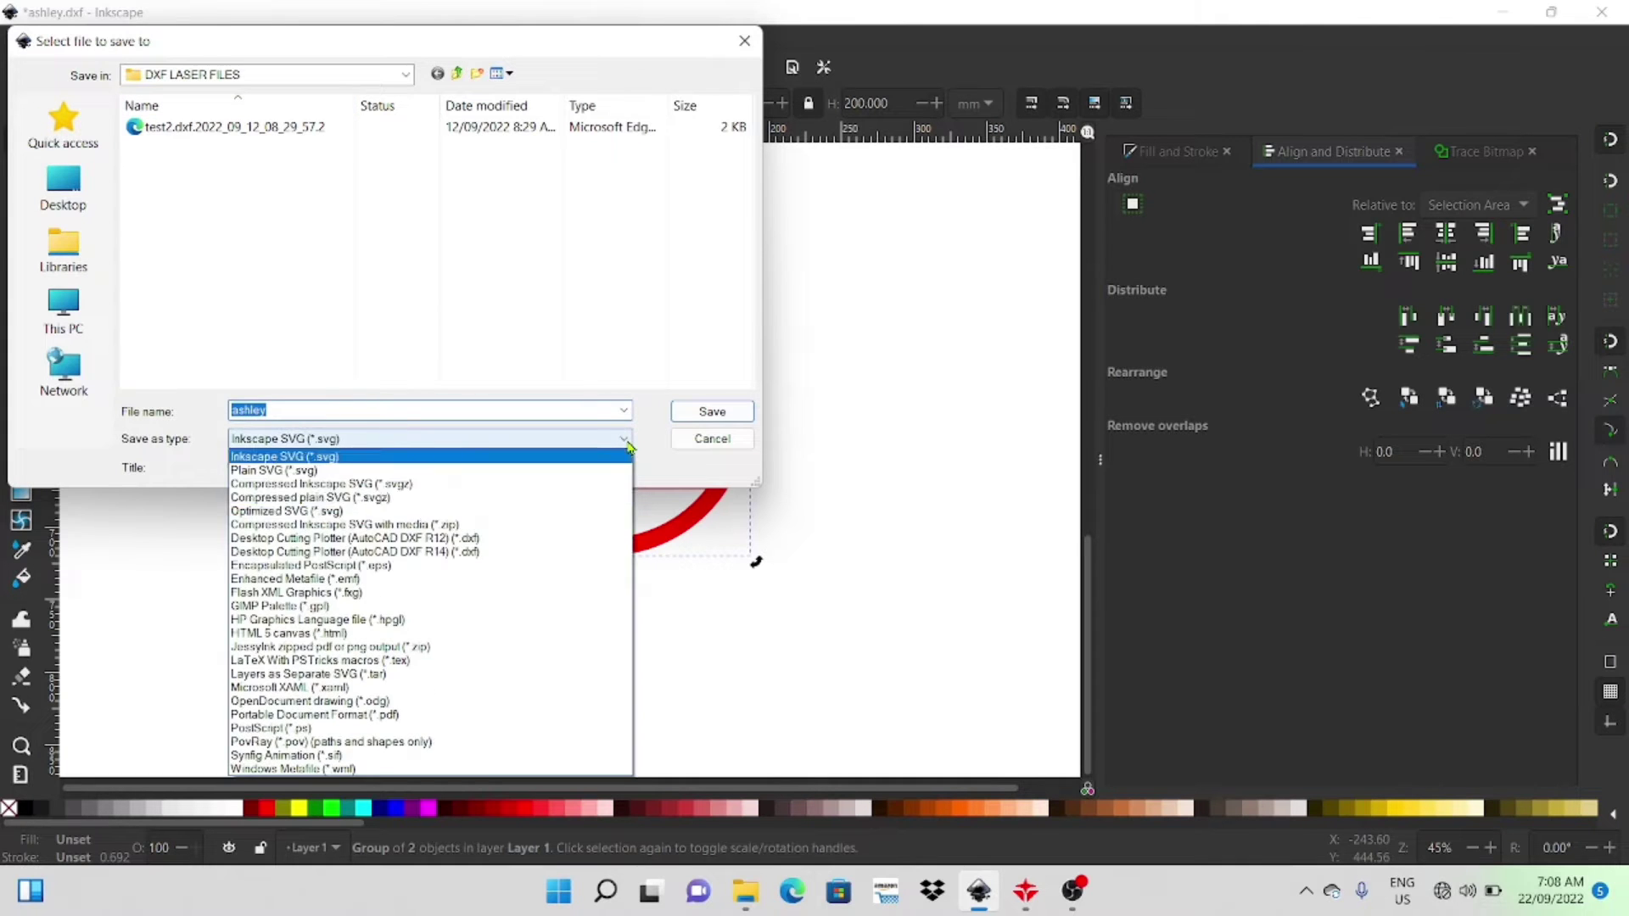
left_click(588, 547)
left_click(712, 412)
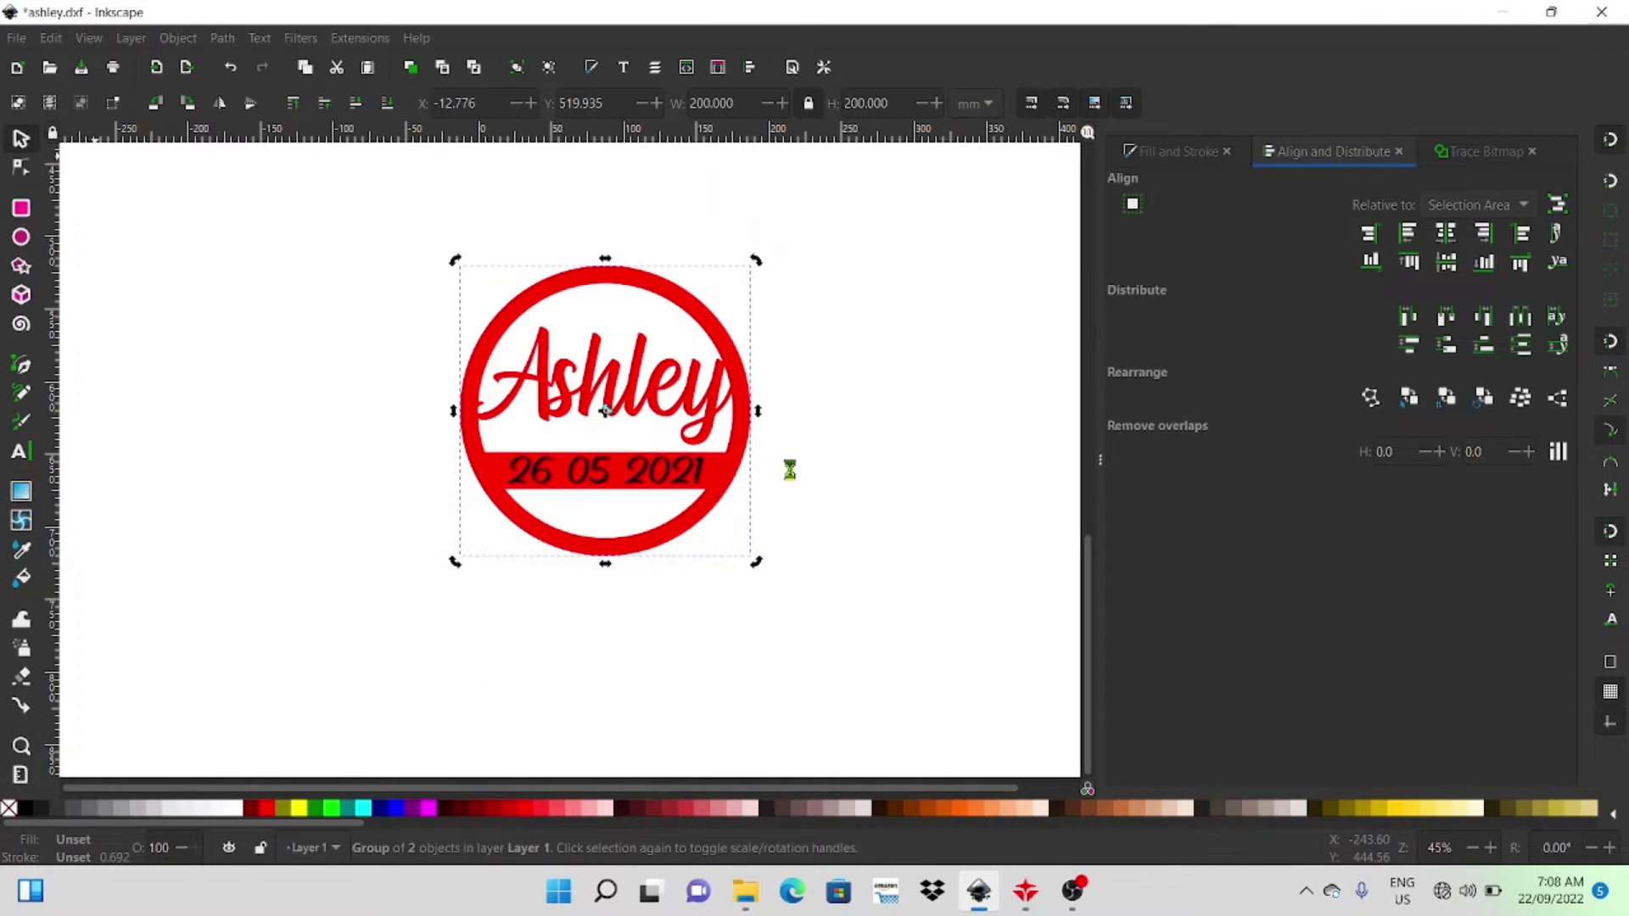
left_click(547, 477)
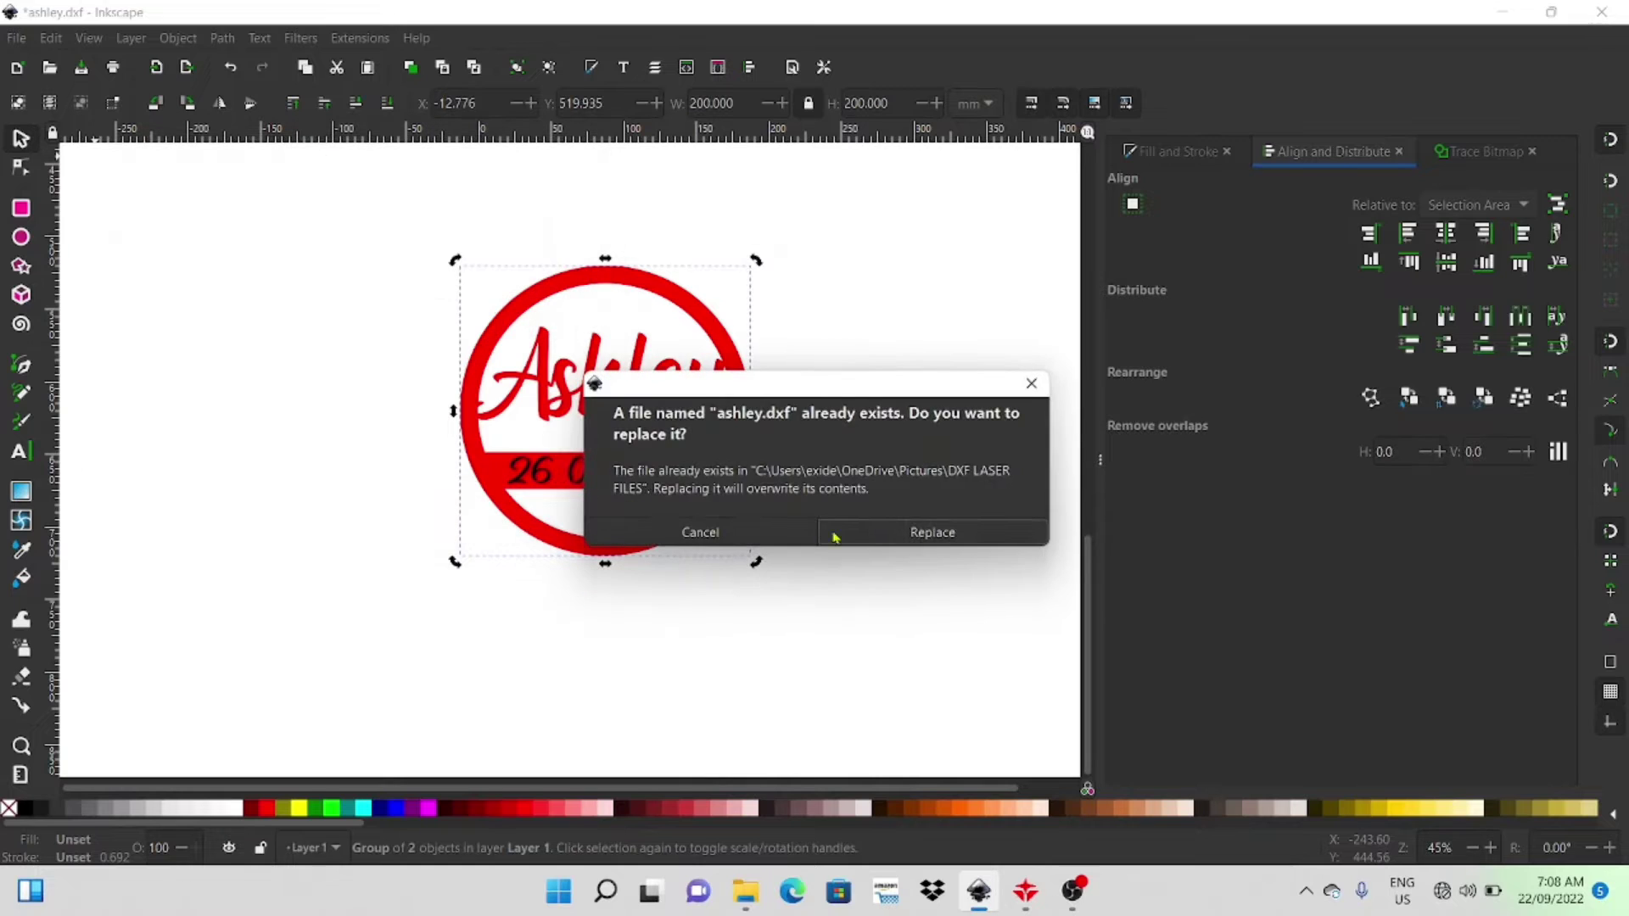
left_click(872, 532)
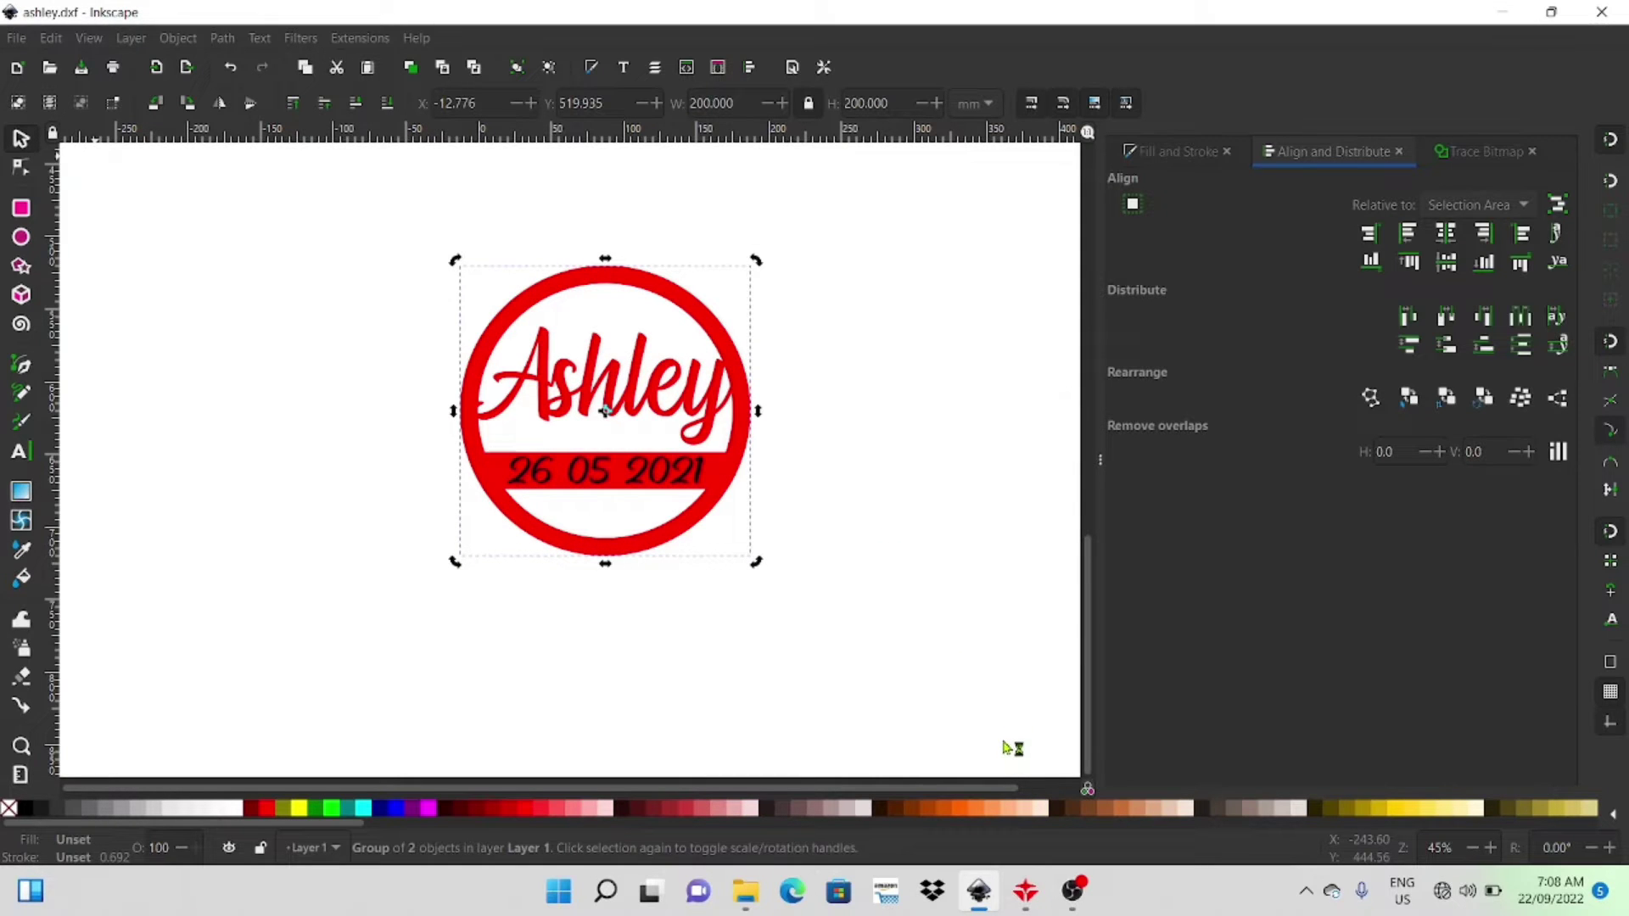
- Switch to the laser cutting software, delete the old imported design and import the updated DXF from DXF LASER FILES
left_click(1029, 901)
key("Delete")
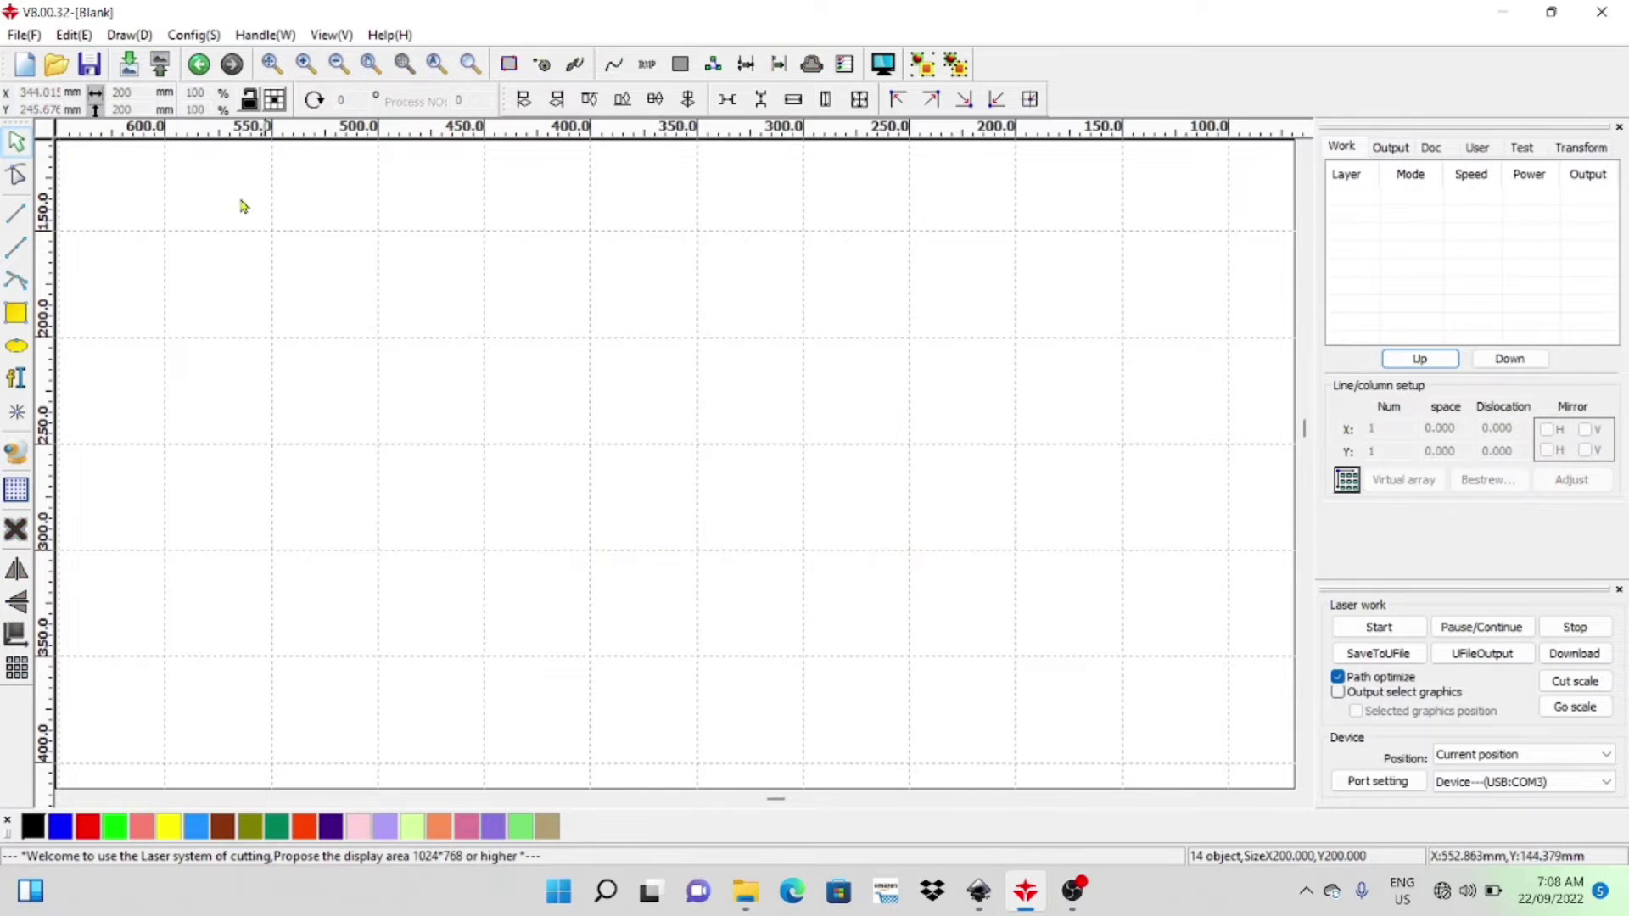
left_click(132, 66)
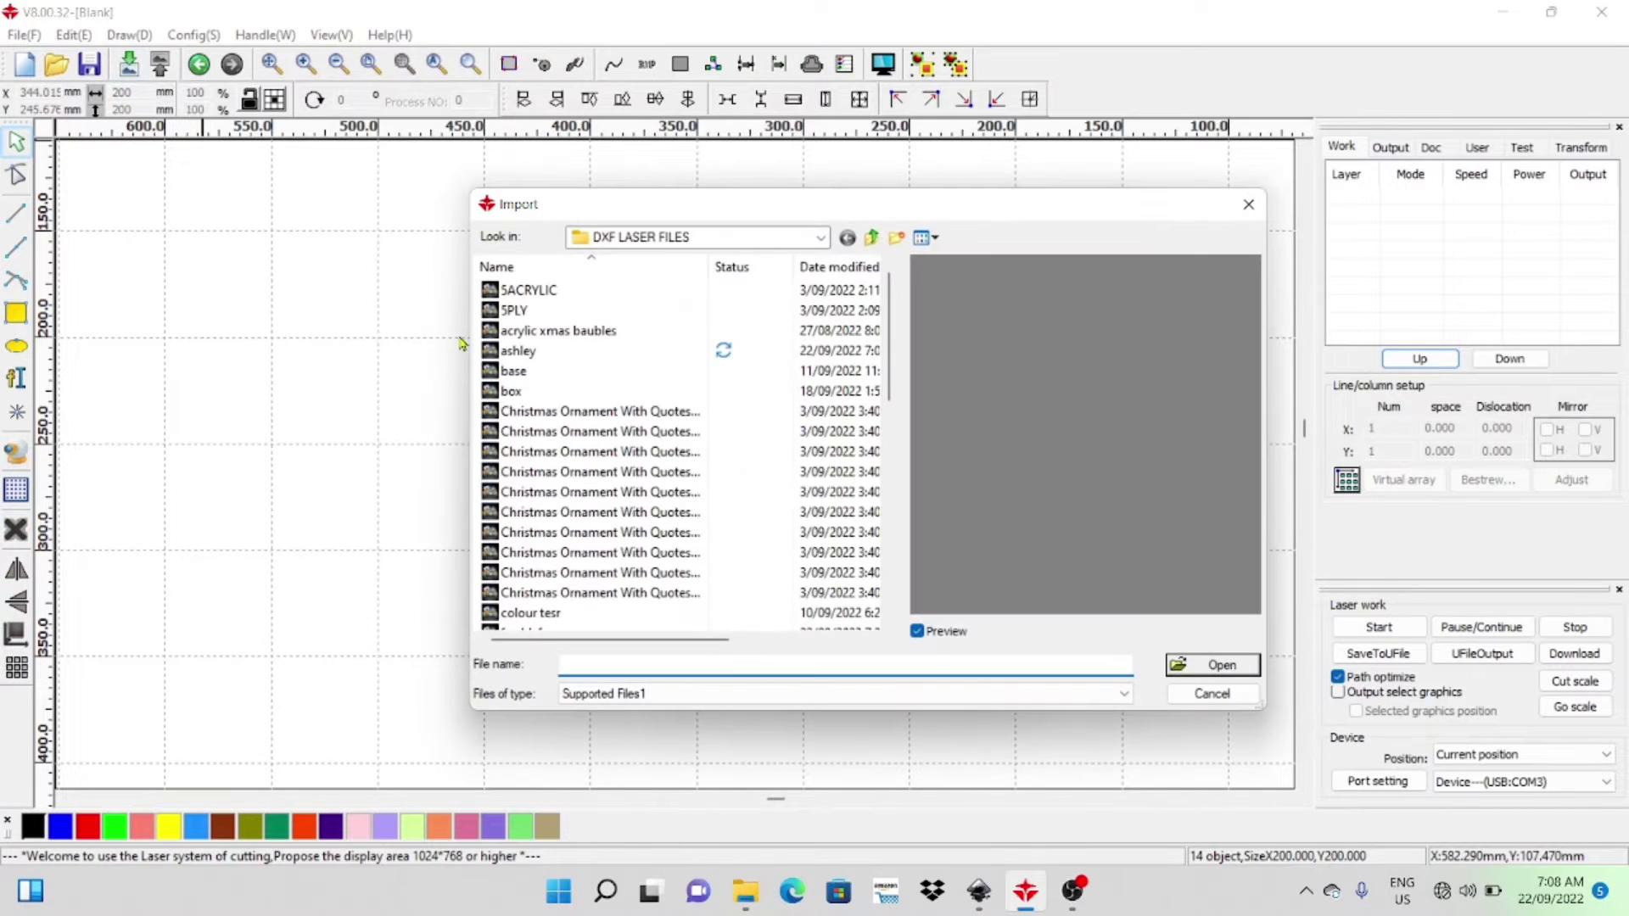
left_click(558, 358)
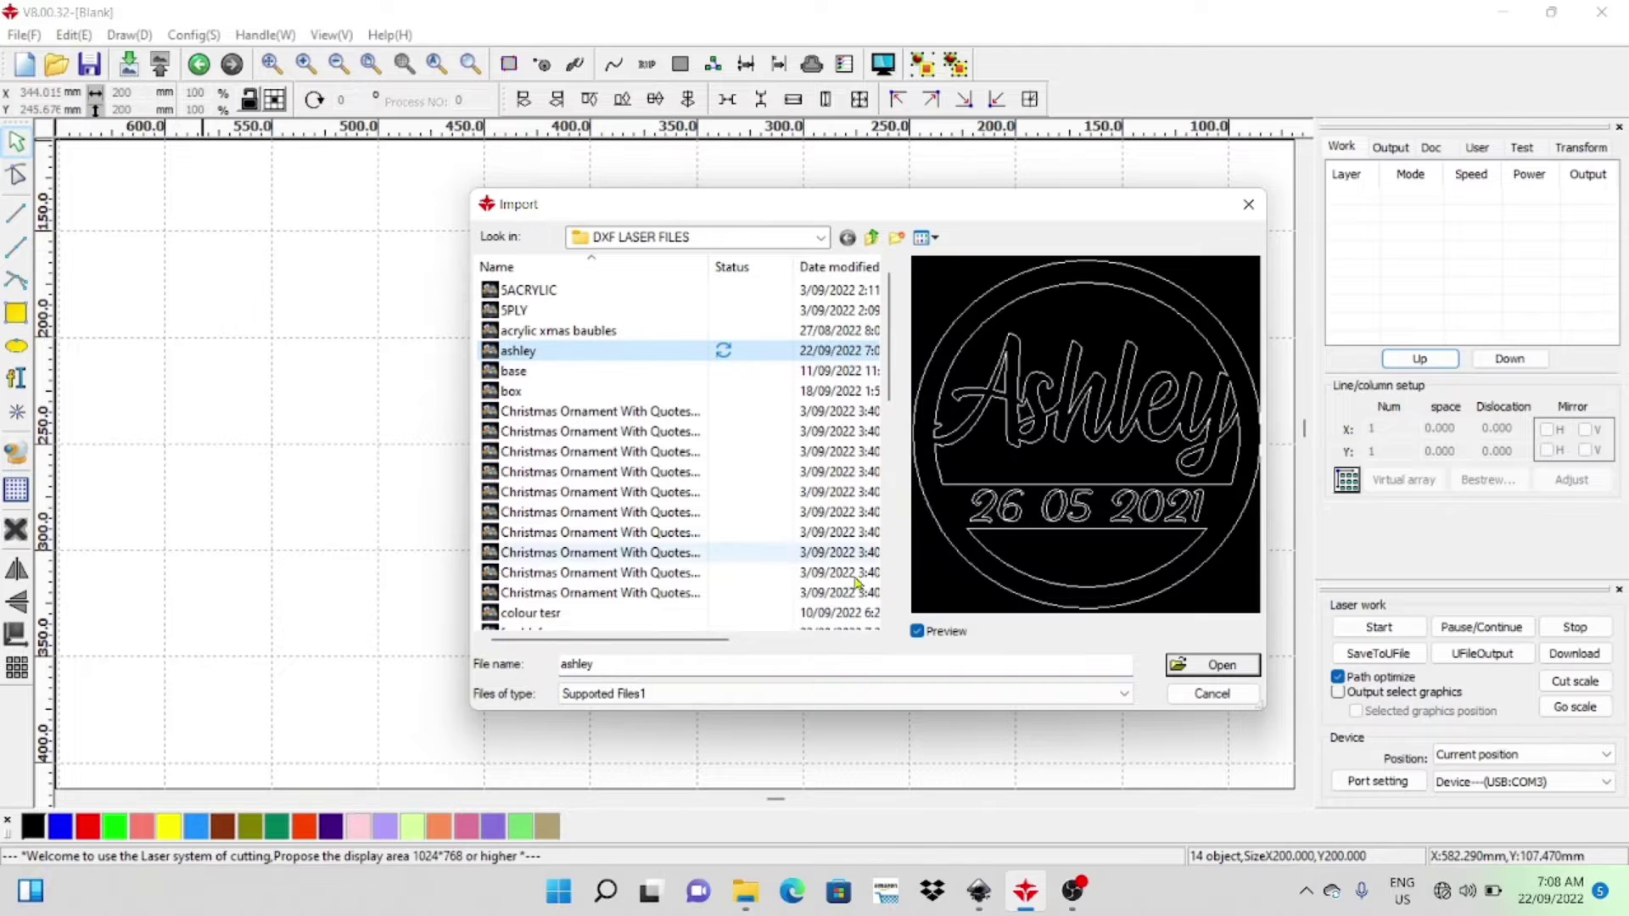
left_click(1222, 670)
scroll(763, 527, "down", 1)
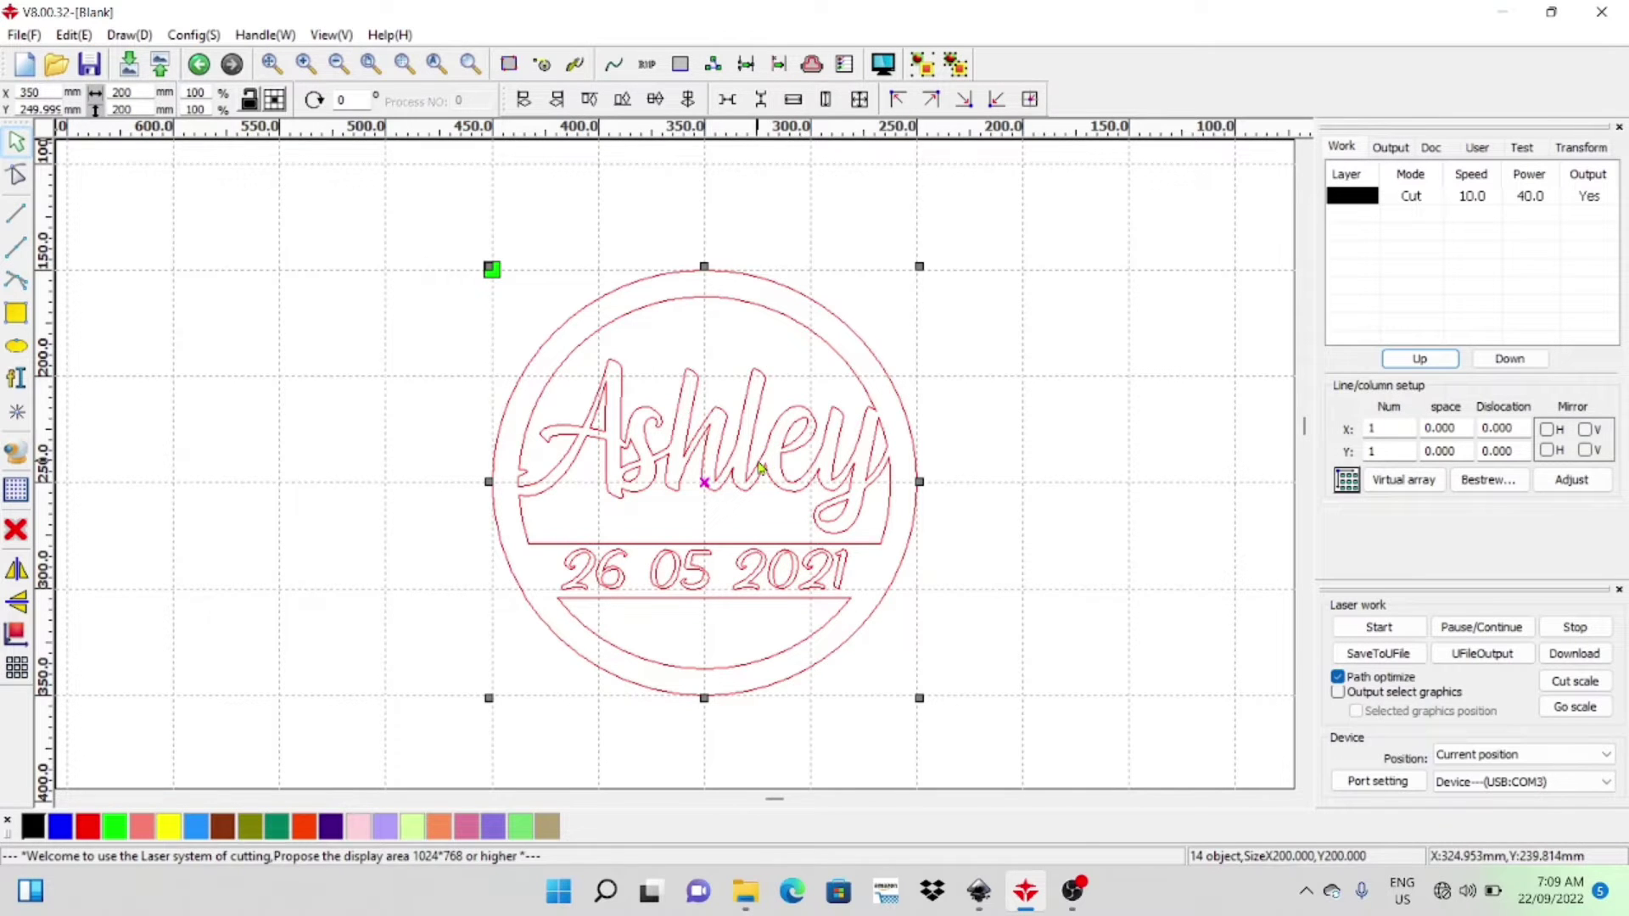
- Move the imported design near the upper-left corner of the work area, at about X 588.5, Y 111.6 mm, and deselect it
scroll(761, 468, "down", 2)
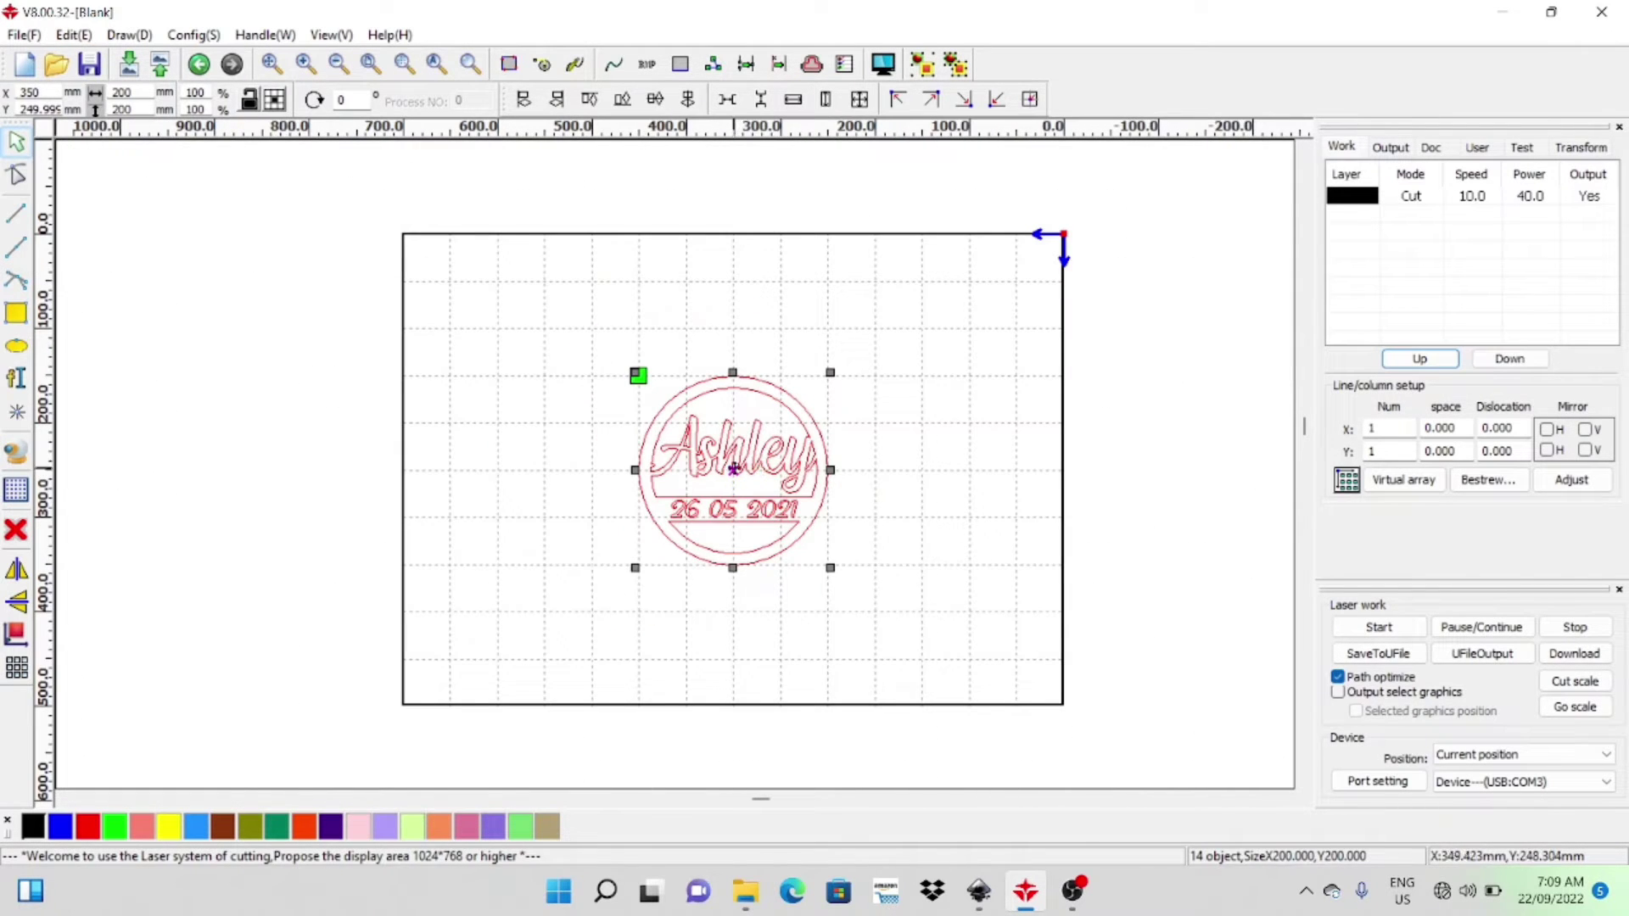
left_click_drag(733, 469, 550, 351)
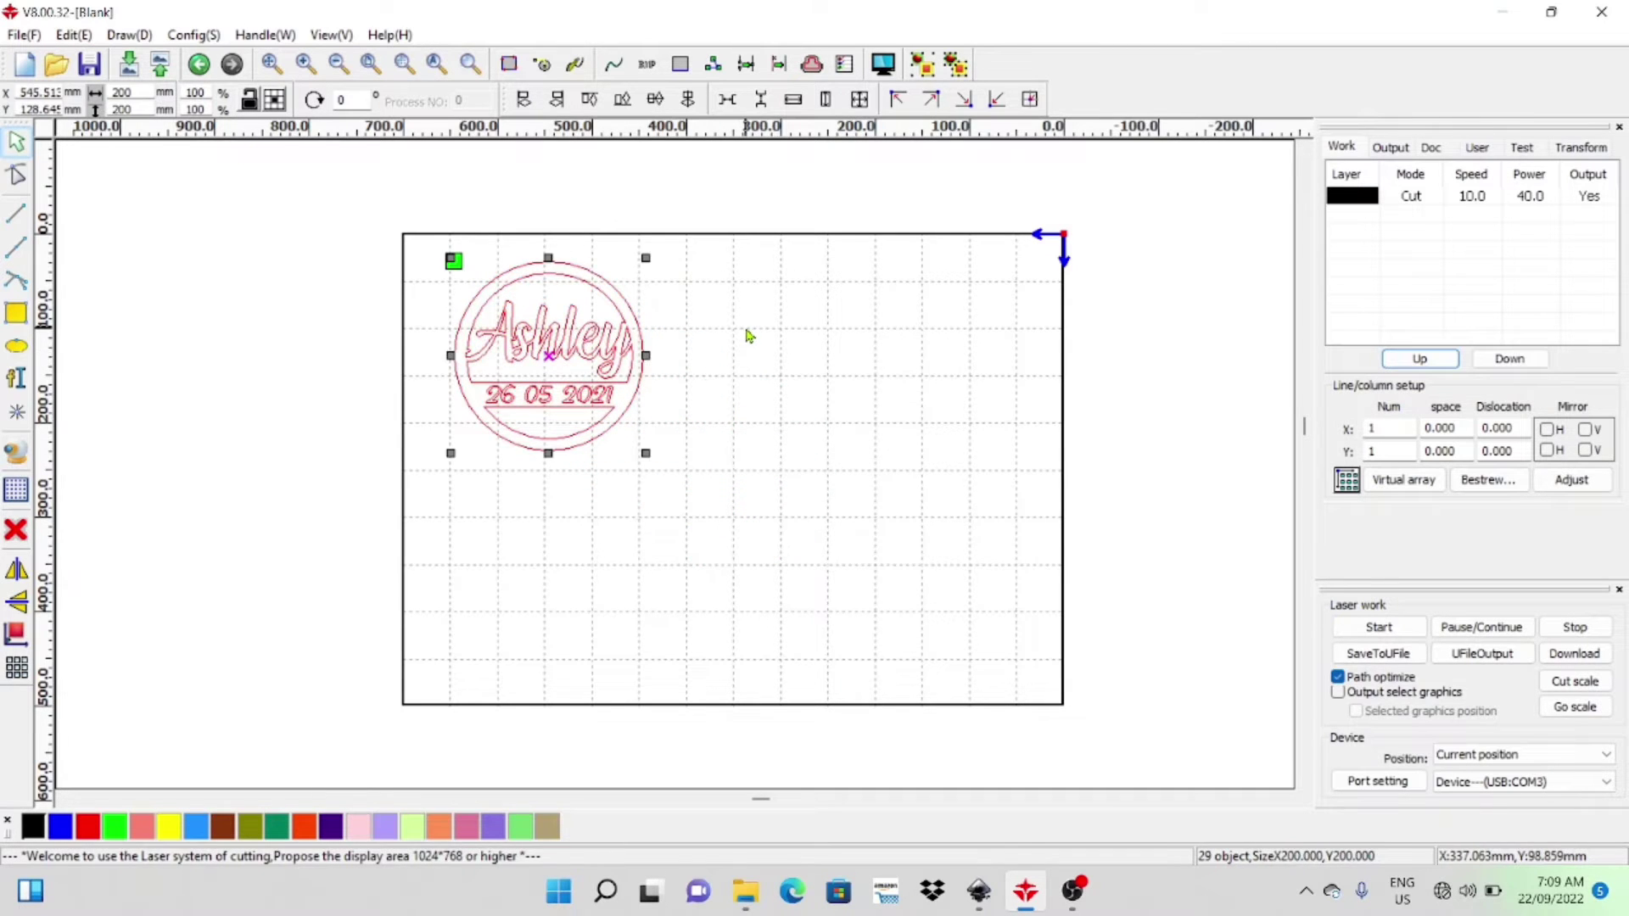
key("Left")
key("Left")
key("Left")
key("Left")
key("Left")
key("Left")
key("Left")
key("Left")
key("Left")
key("Left")
key("Left")
key("Left")
key("Left")
key("Left")
key("Left")
key("Left")
key("Left")
key("Left")
key("Left")
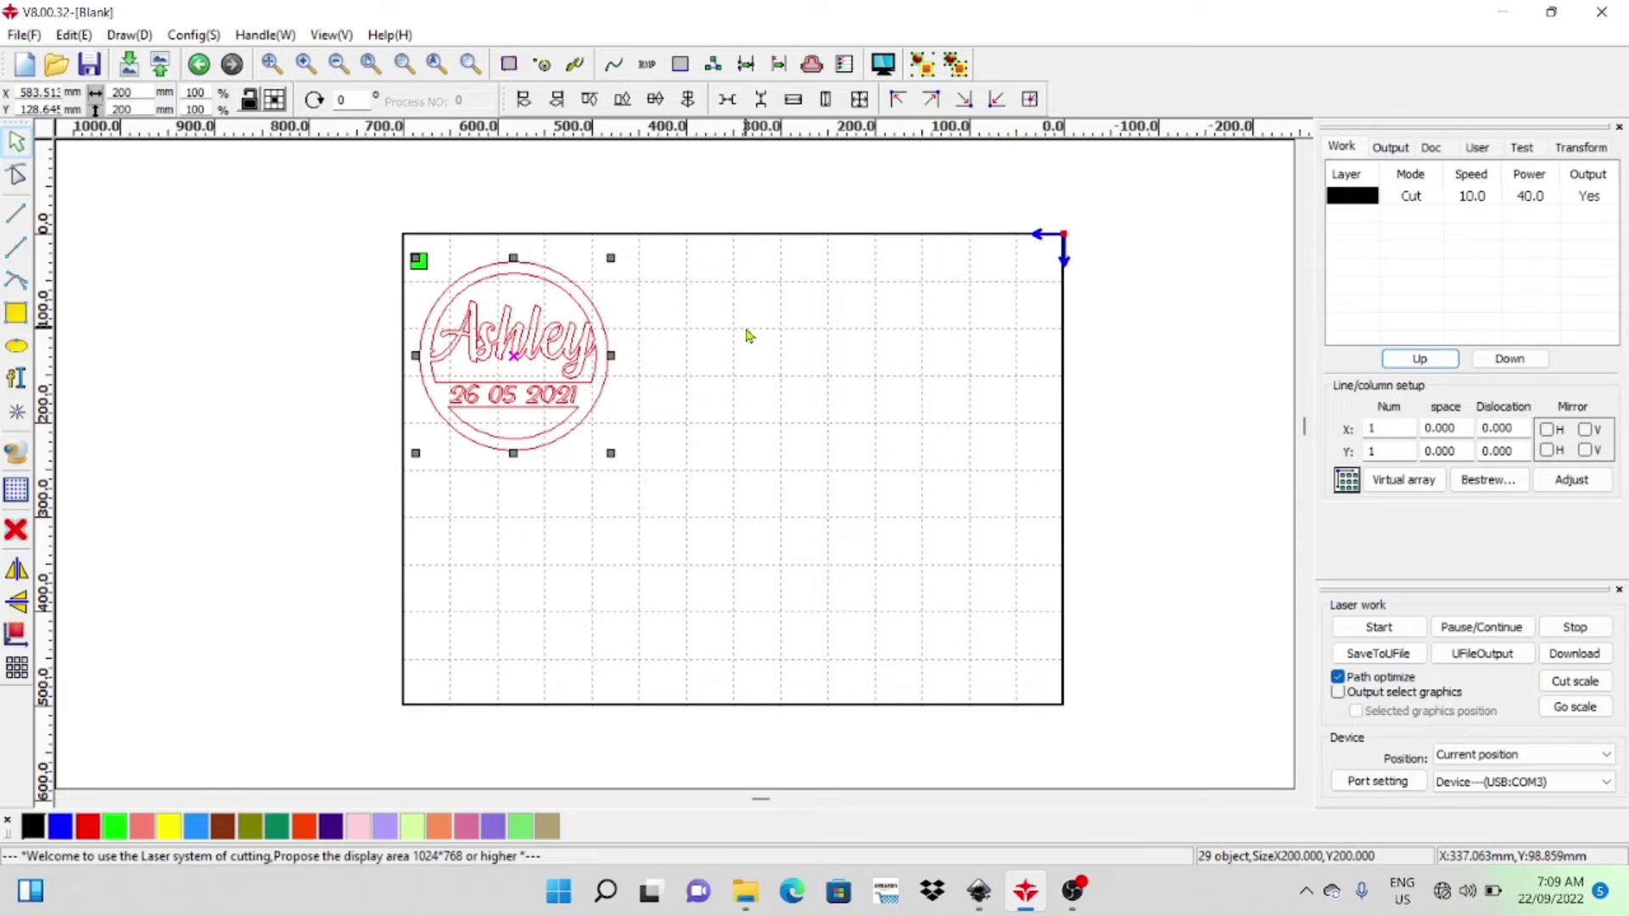
key("Left")
key("Left")
key("Left")
key("Left")
key("Left")
key("Up")
key("Up")
key("Up")
key("Up")
key("Up")
key("Up")
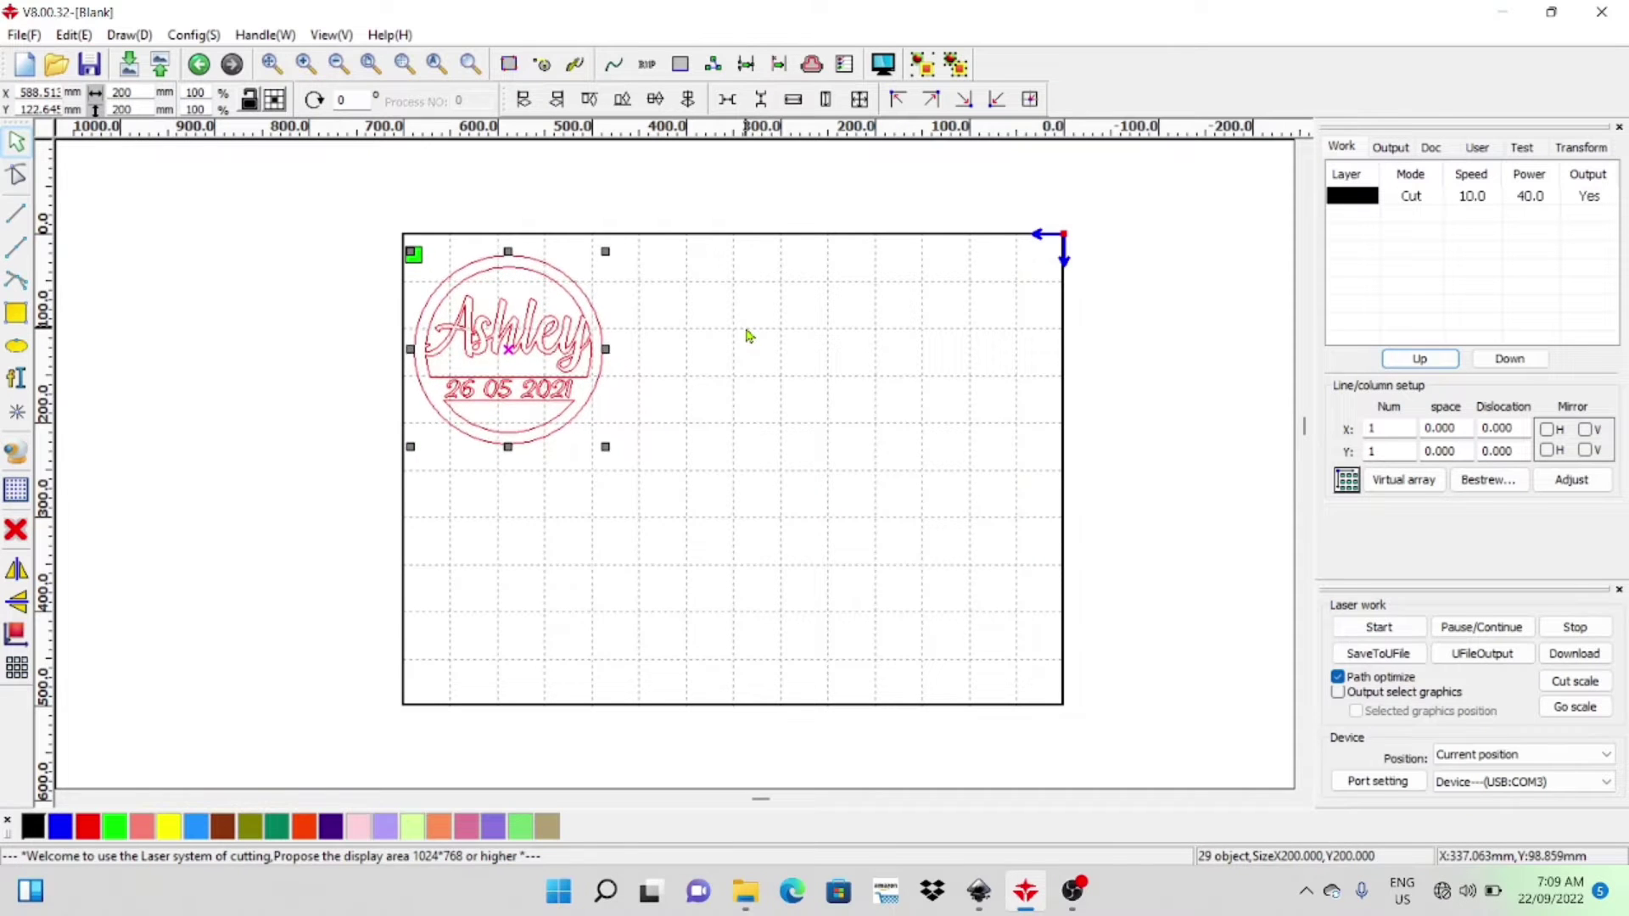
key("Up")
key("Up")
key("Up")
key("Up")
key("Up")
key("Up")
key("Up")
key("Up")
key("Up")
key("Up")
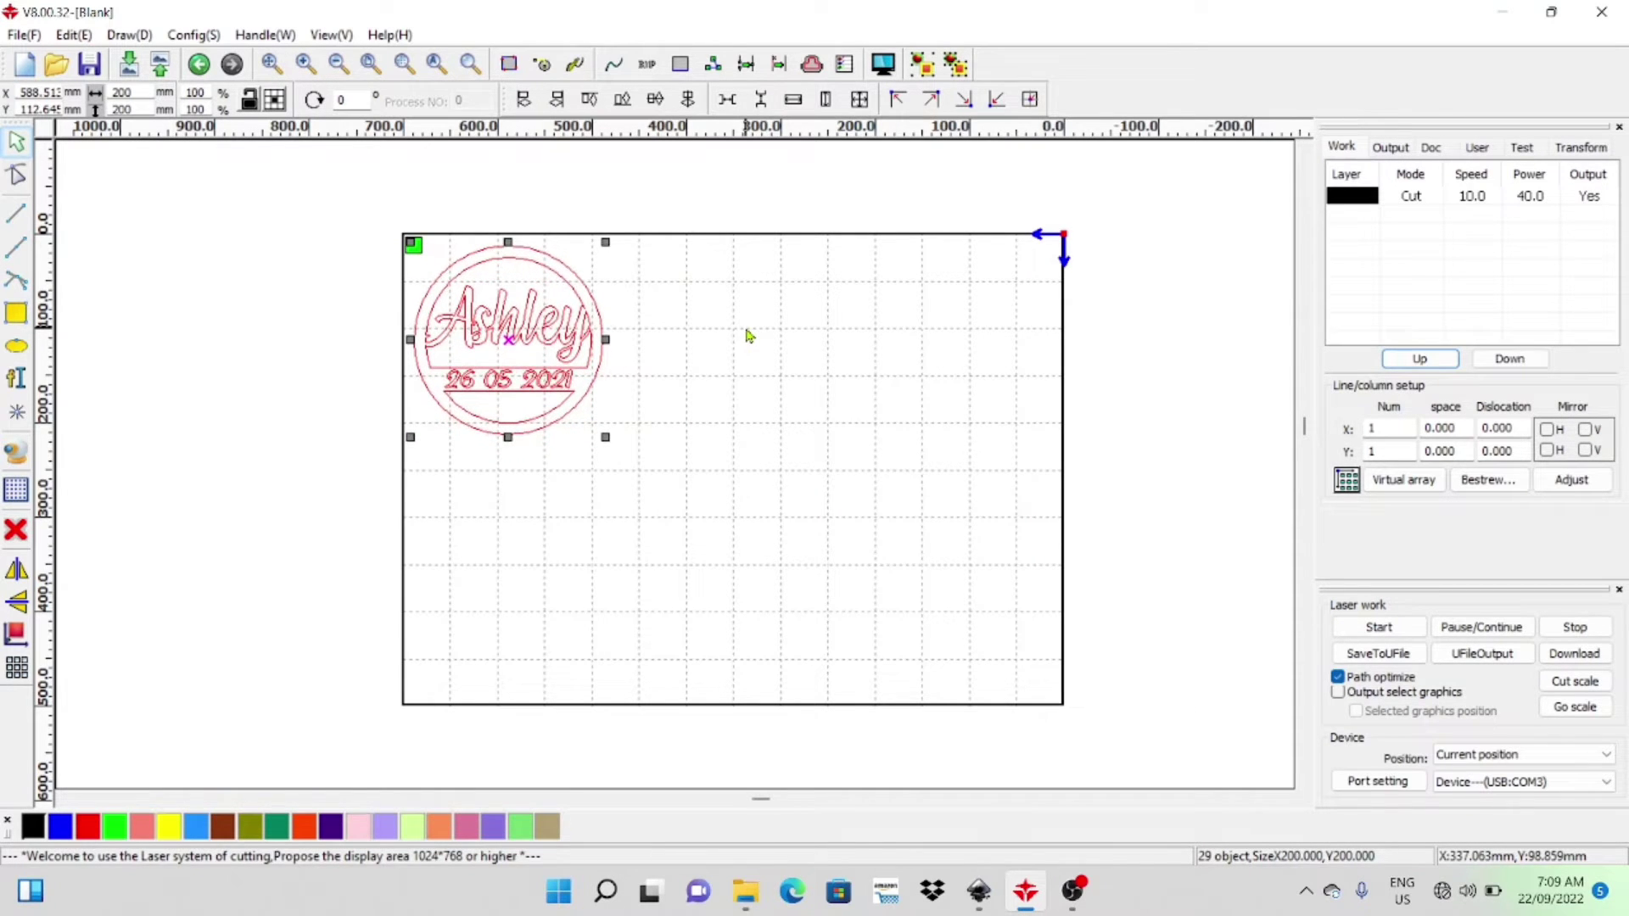
key("Up")
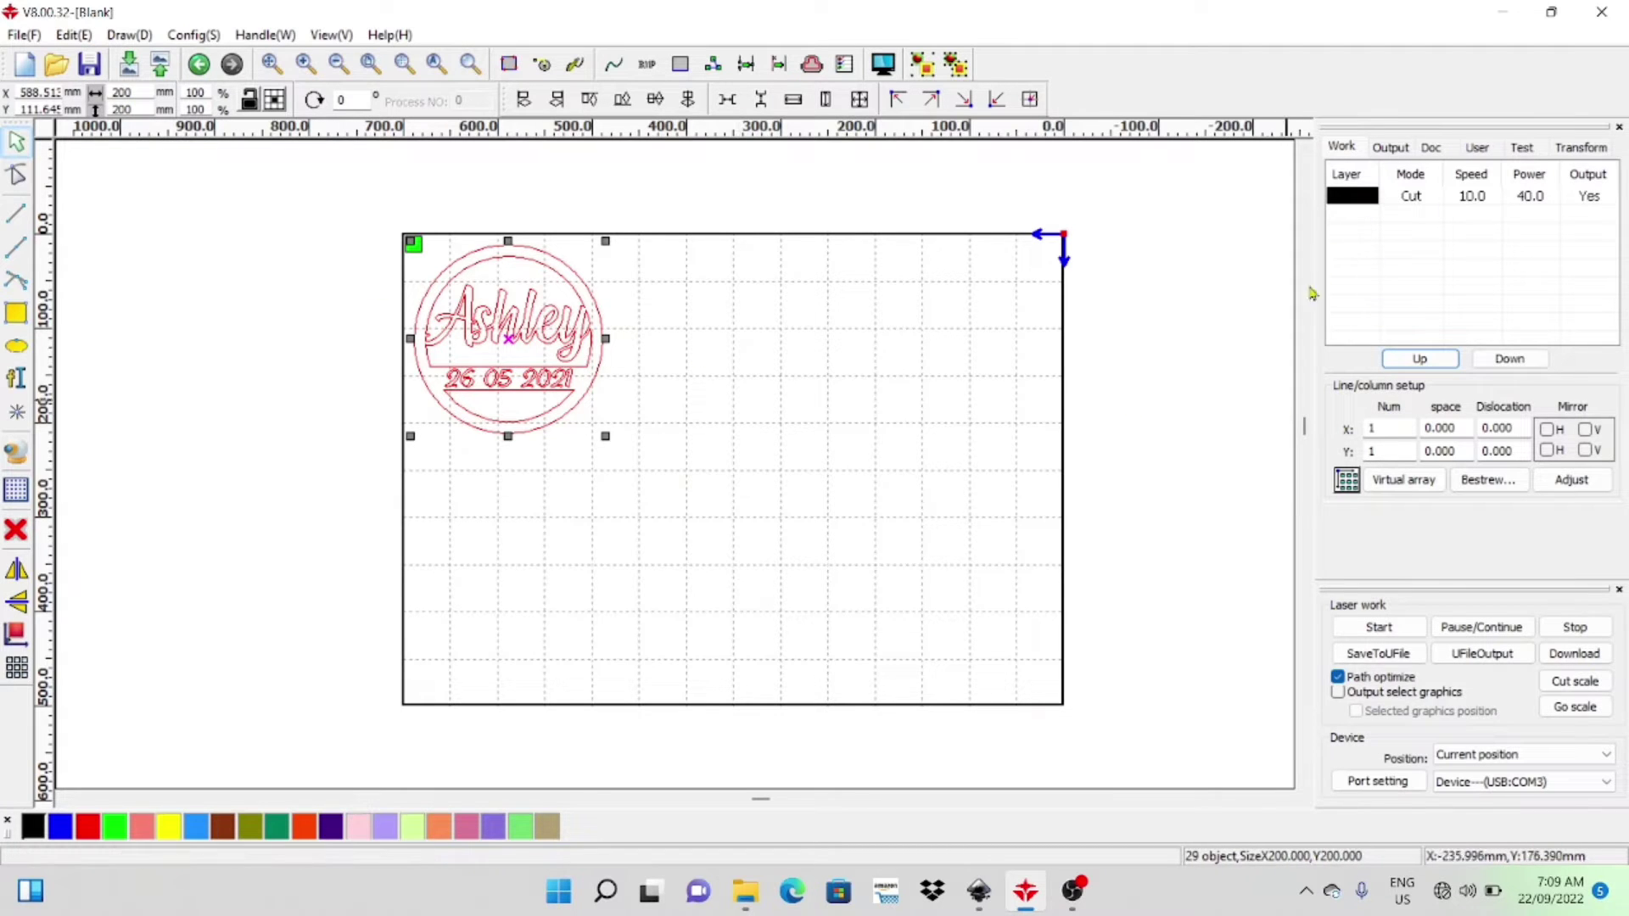
left_click(923, 451)
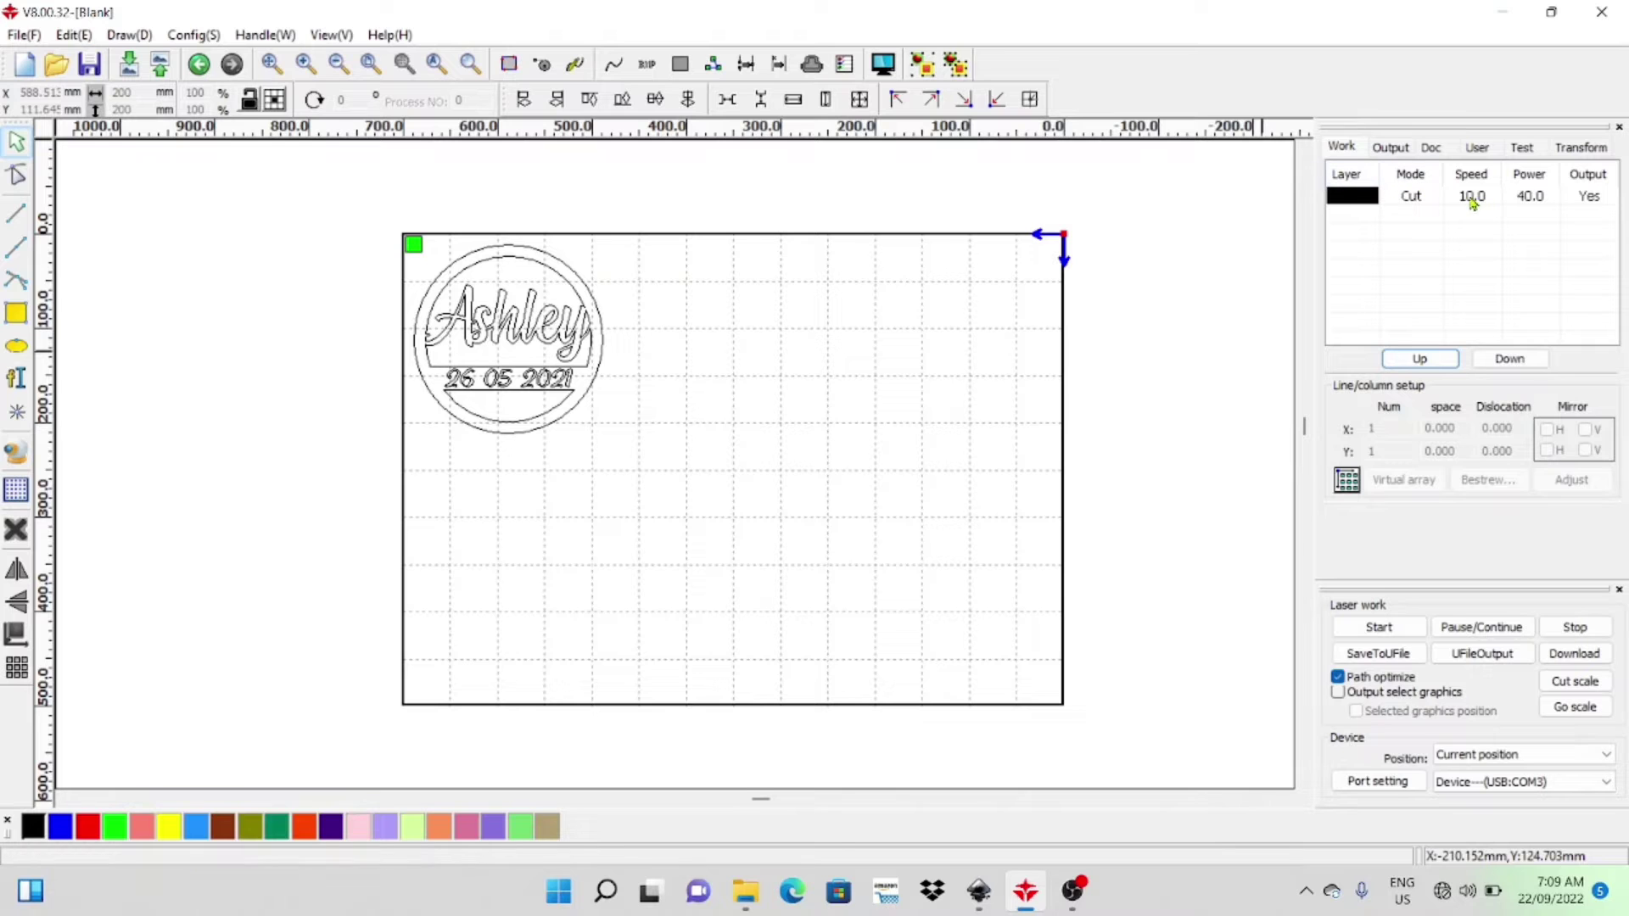
- Select only the date digits in the sign's bar and assign them to the red layer
scroll(665, 364, "up", 3)
scroll(662, 360, "down", 1)
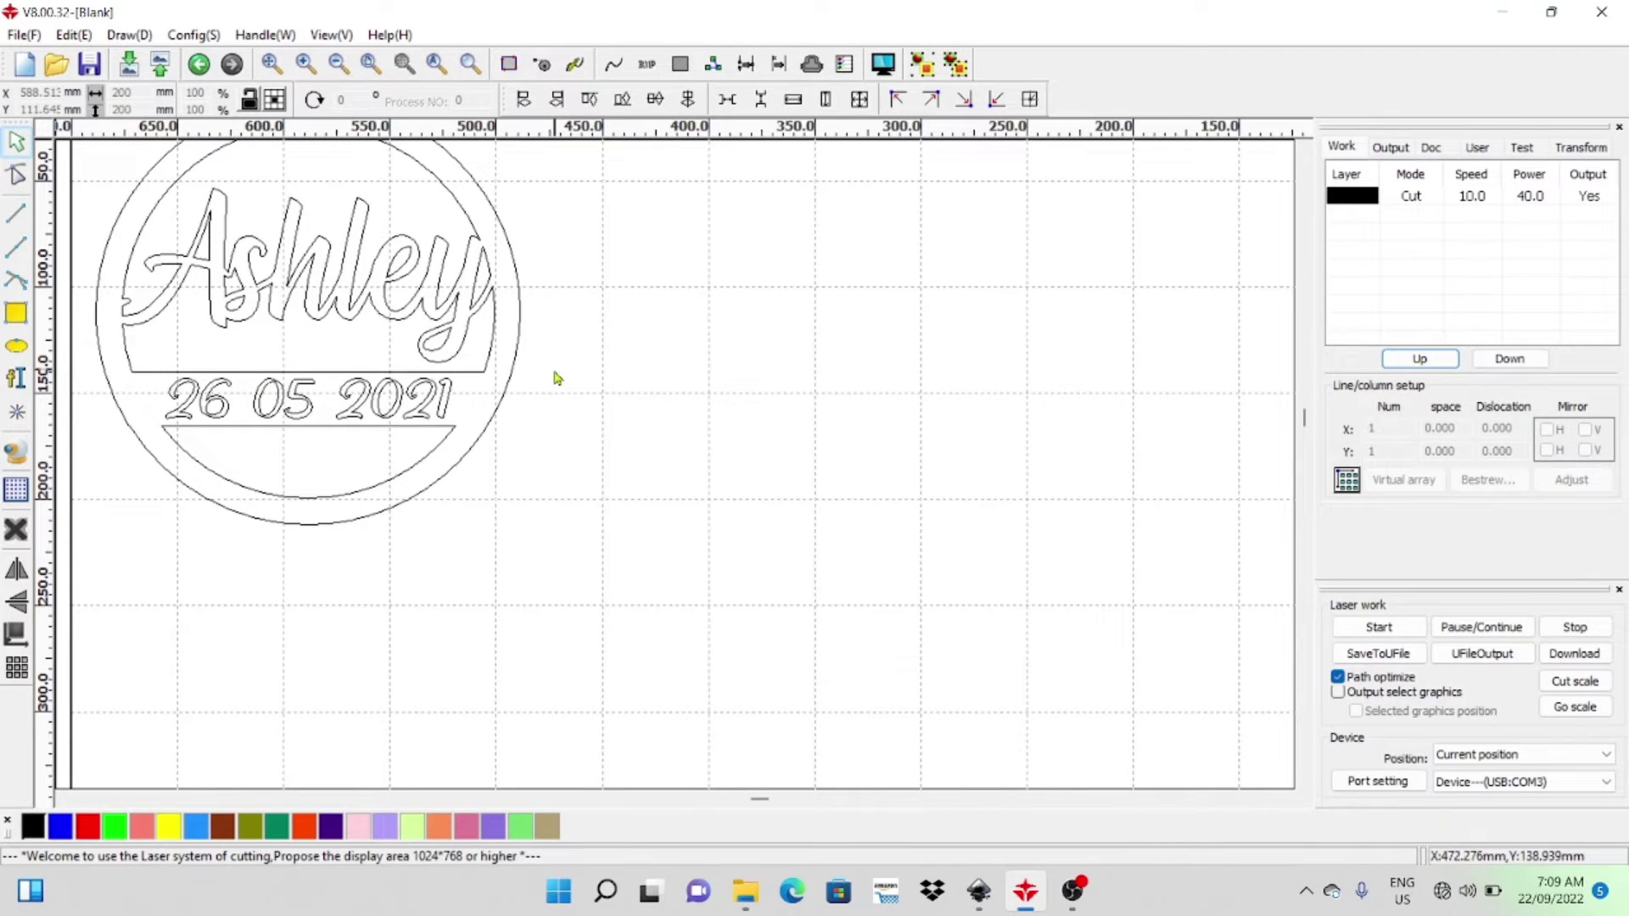
left_click_drag(553, 371, 156, 431)
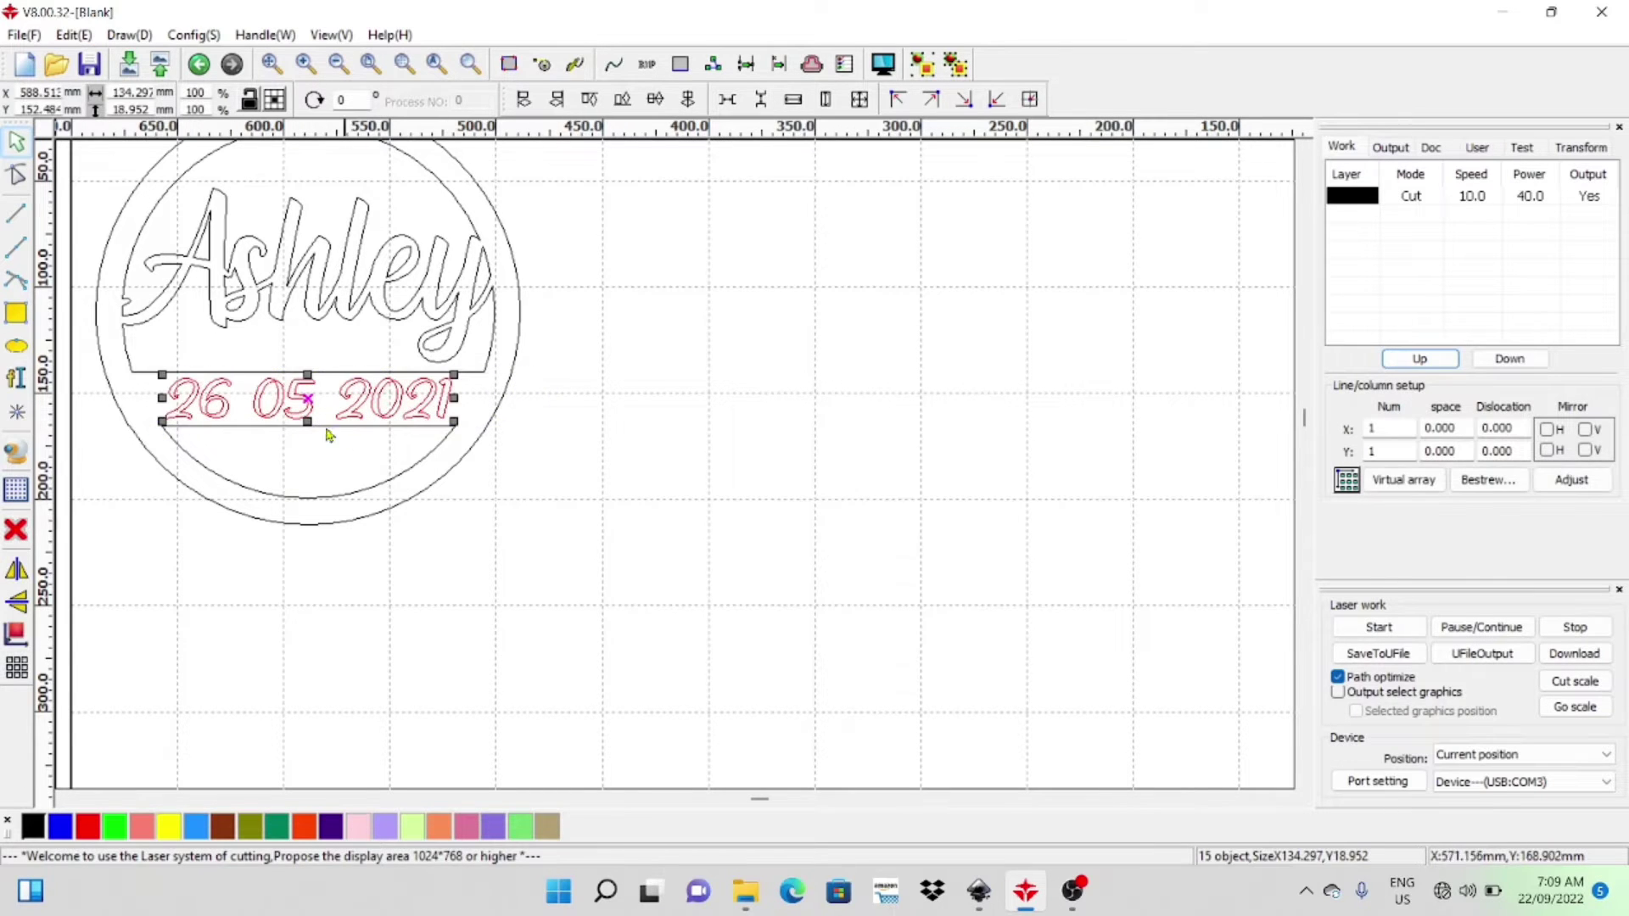
left_click(87, 834)
scroll(665, 506, "down", 1)
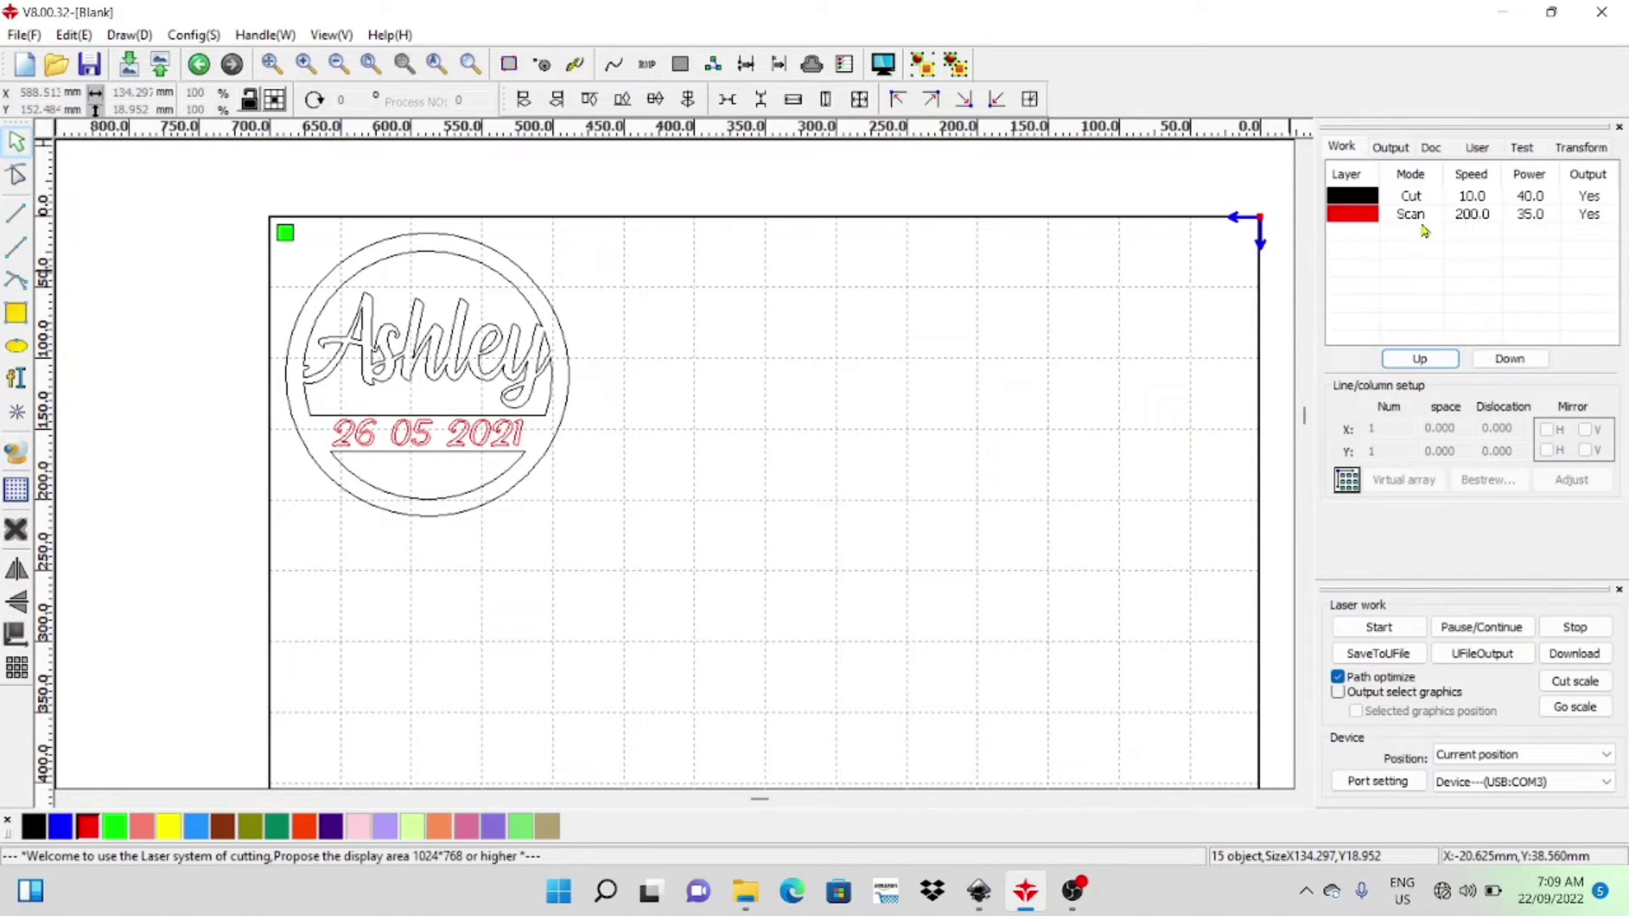
- Preview the laser job, run the cutting simulation, stop it partway and close the preview
left_click(882, 66)
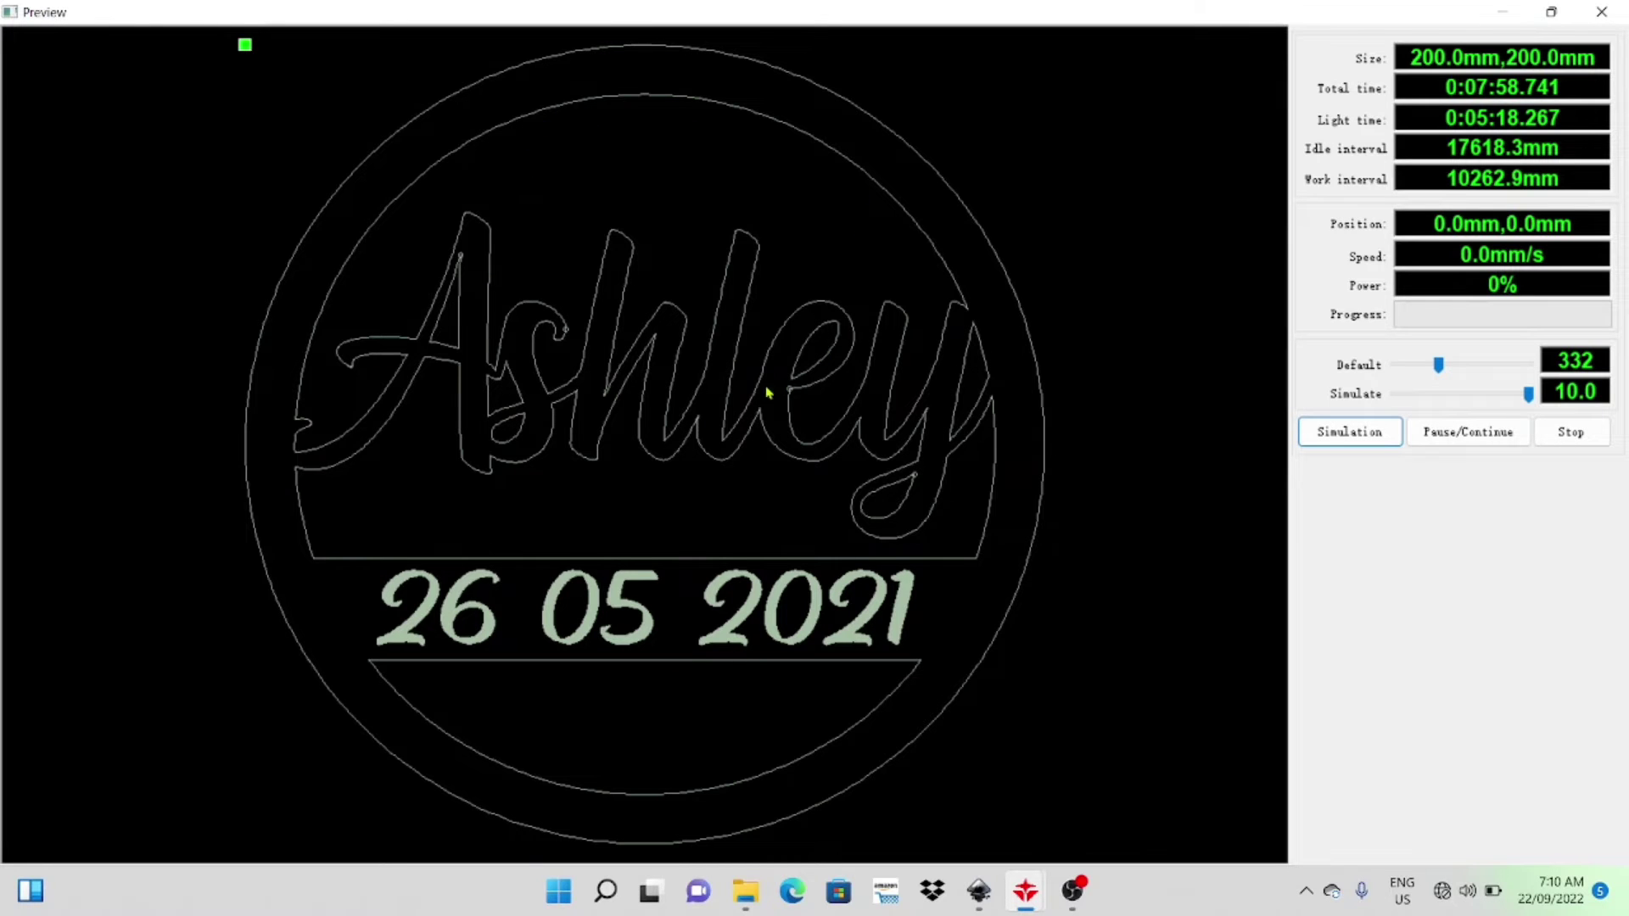
left_click(1376, 434)
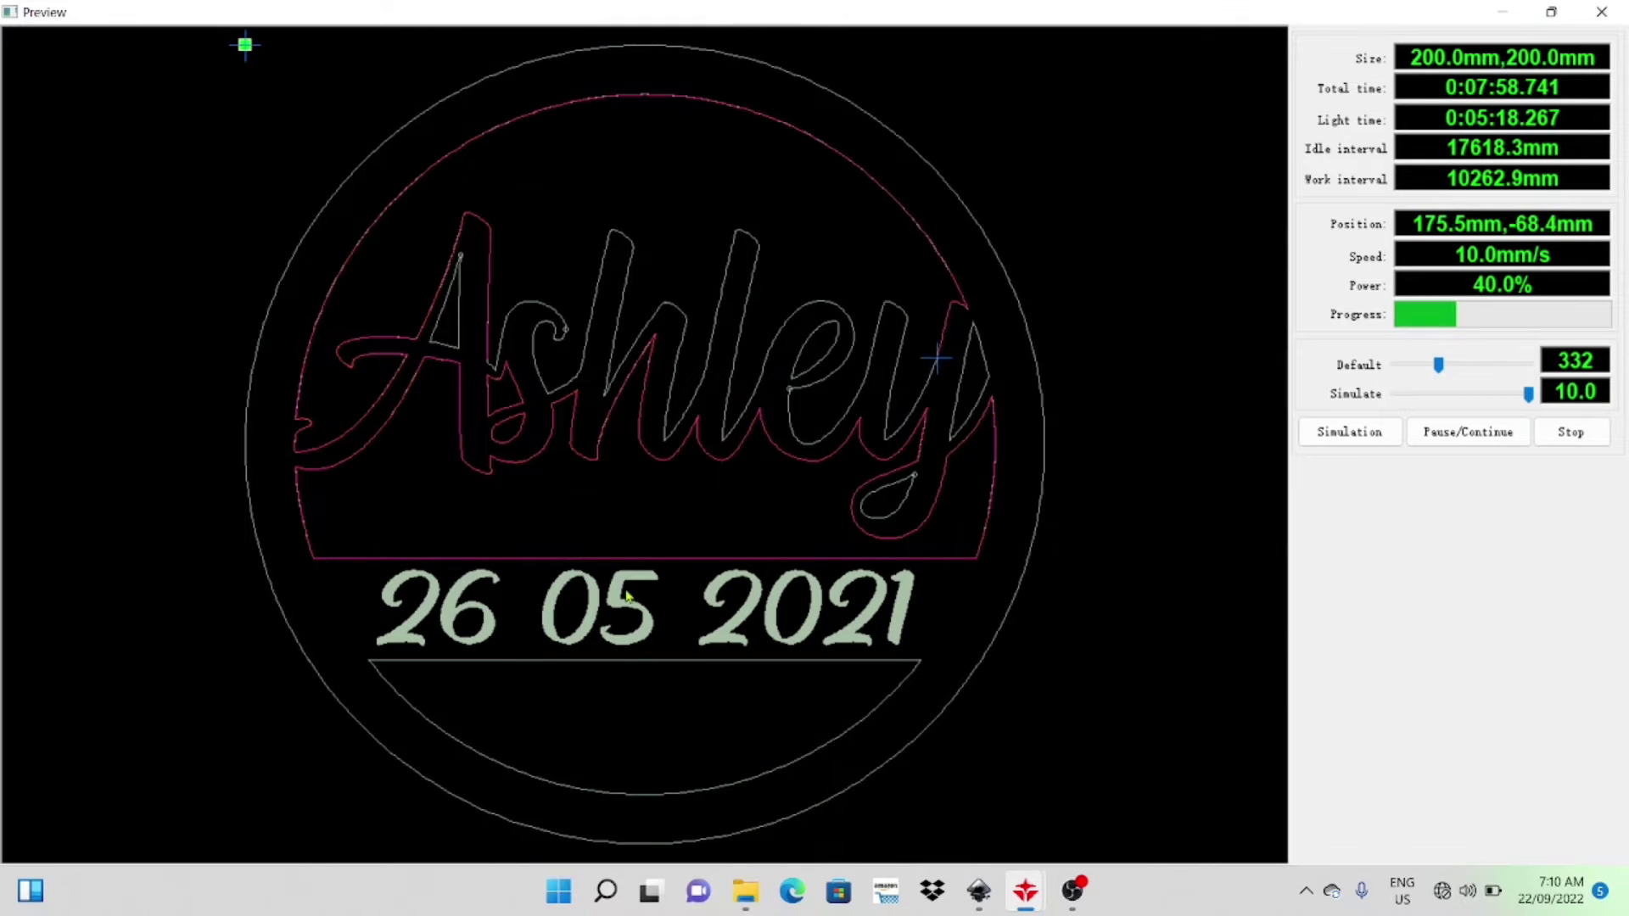
left_click(1570, 432)
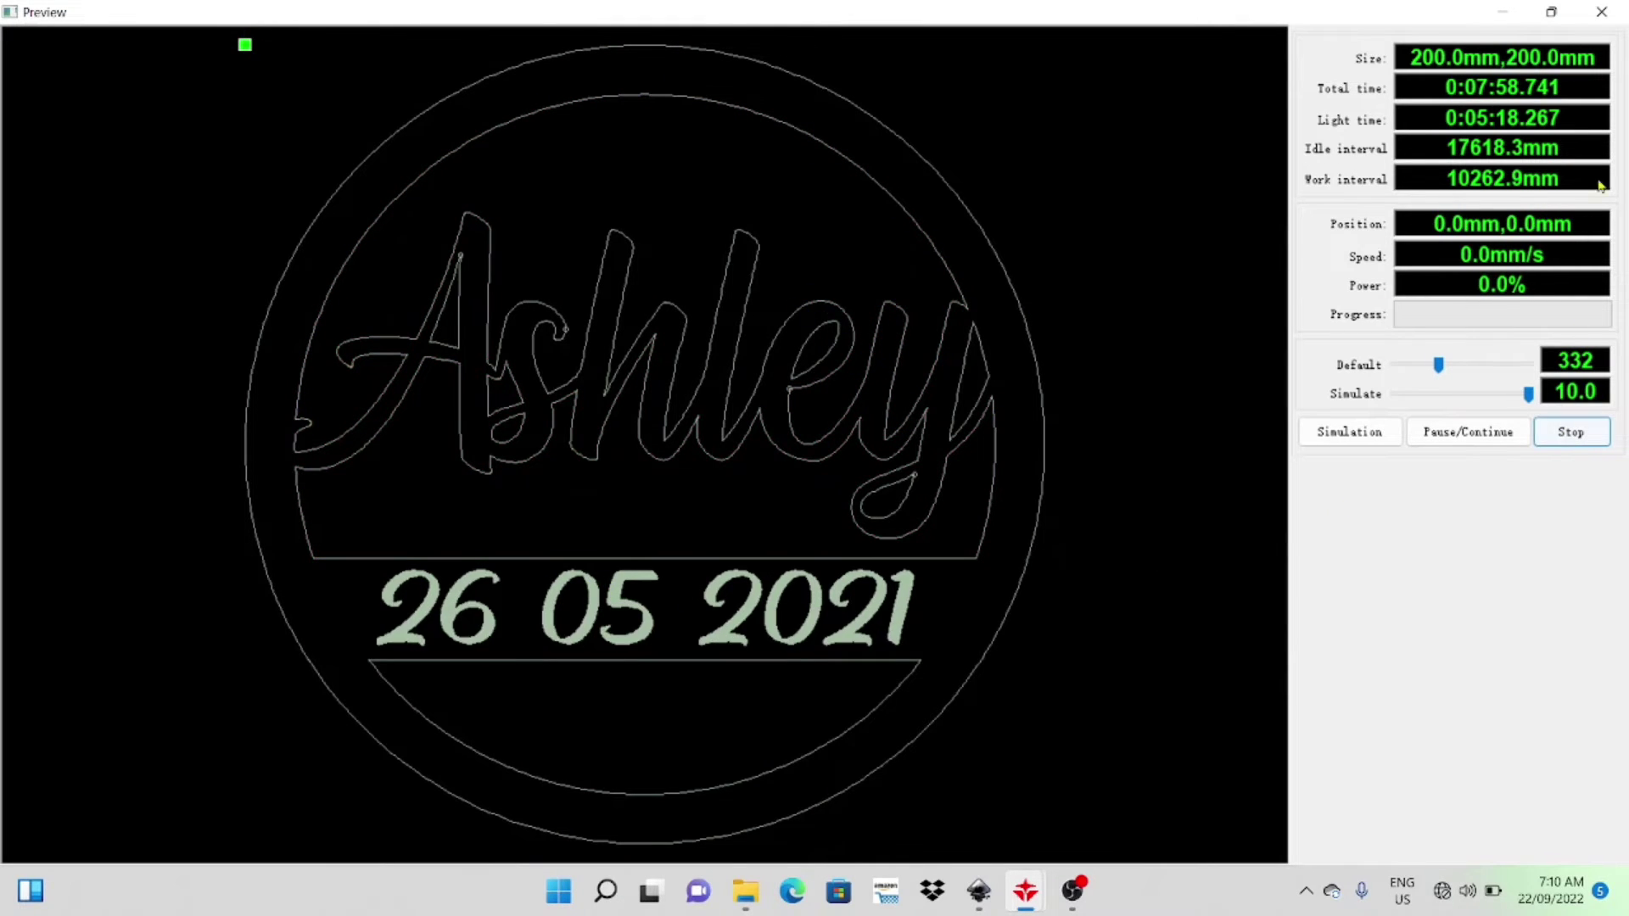
left_click(1606, 21)
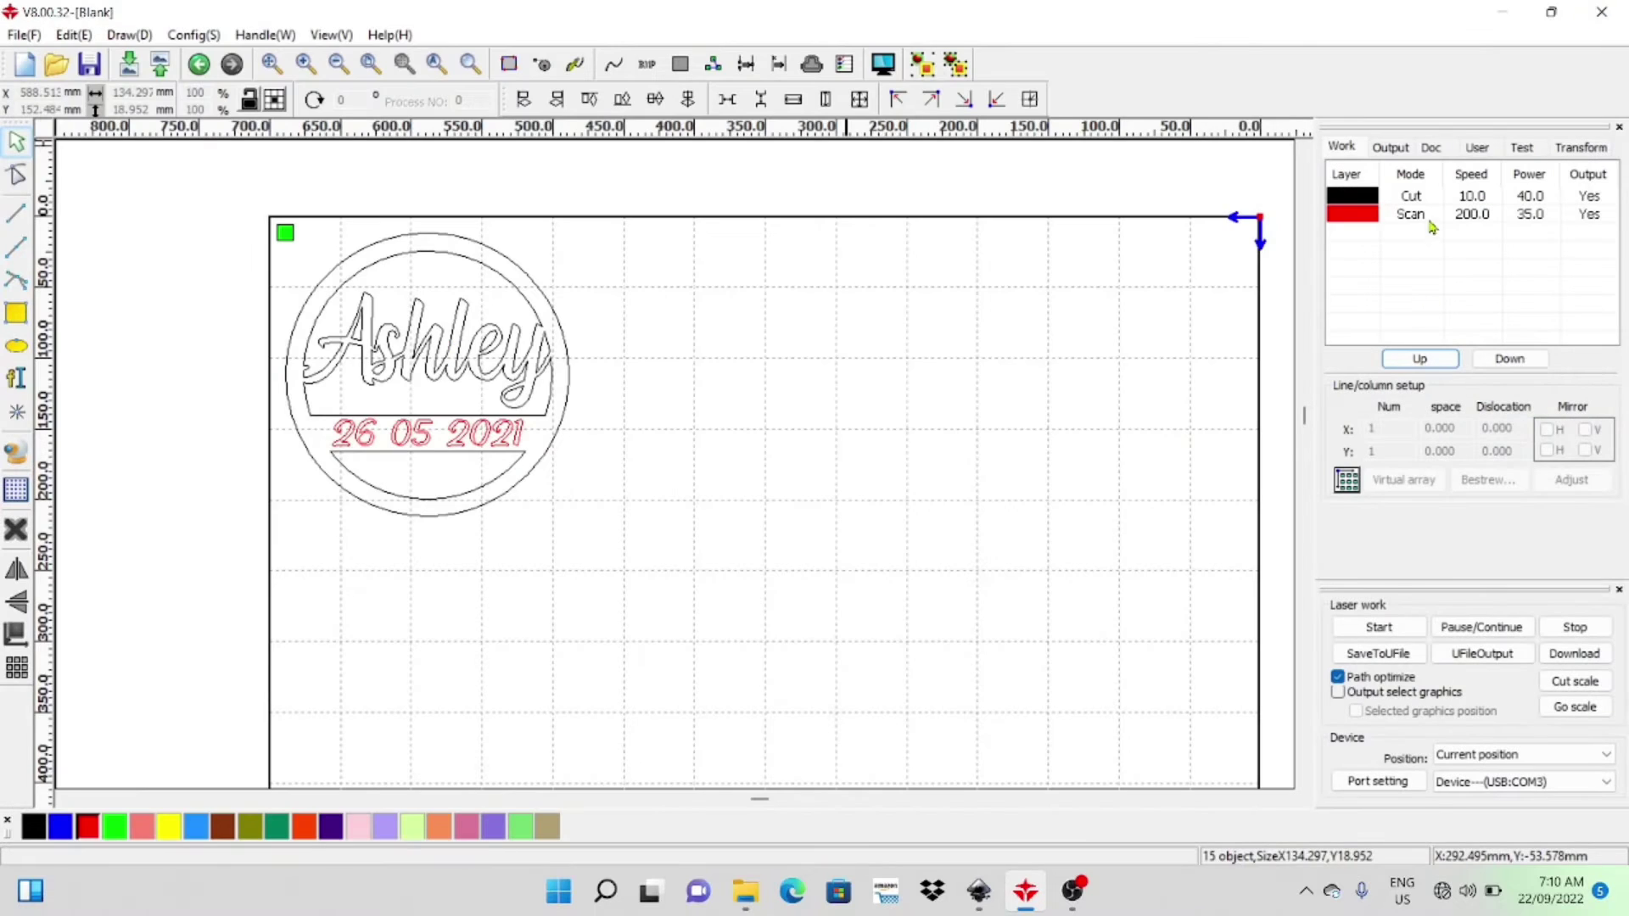
- Move the red Scan layer ahead of the black Cut layer, then simulate the reordered job partway in the preview and close it
left_click(1427, 219)
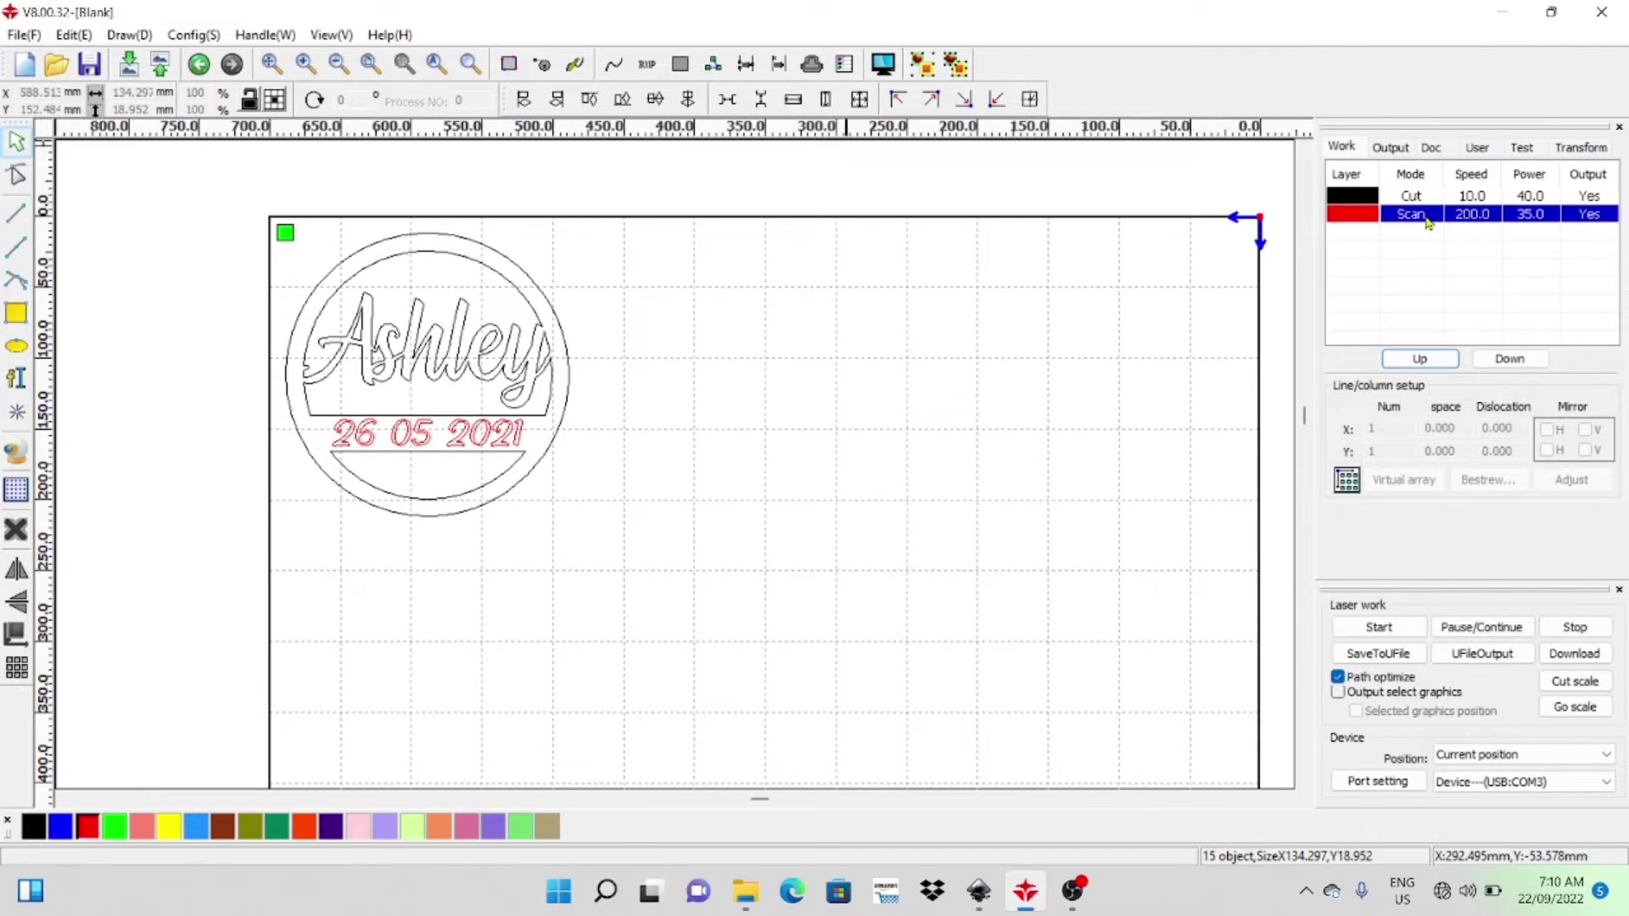
left_click(1437, 363)
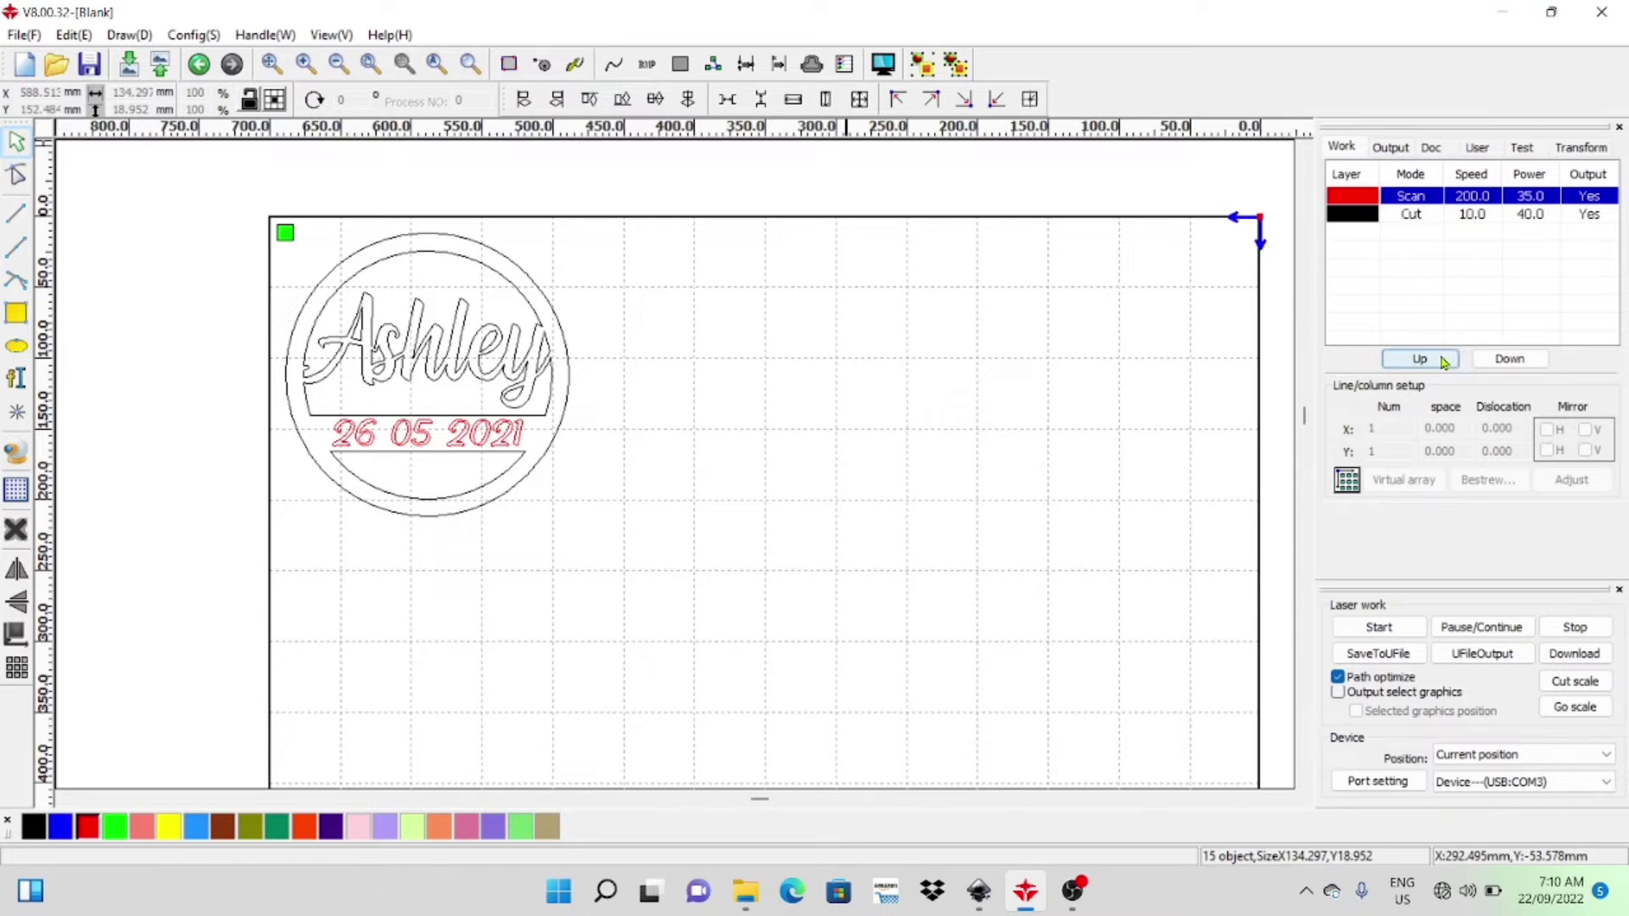
left_click(884, 65)
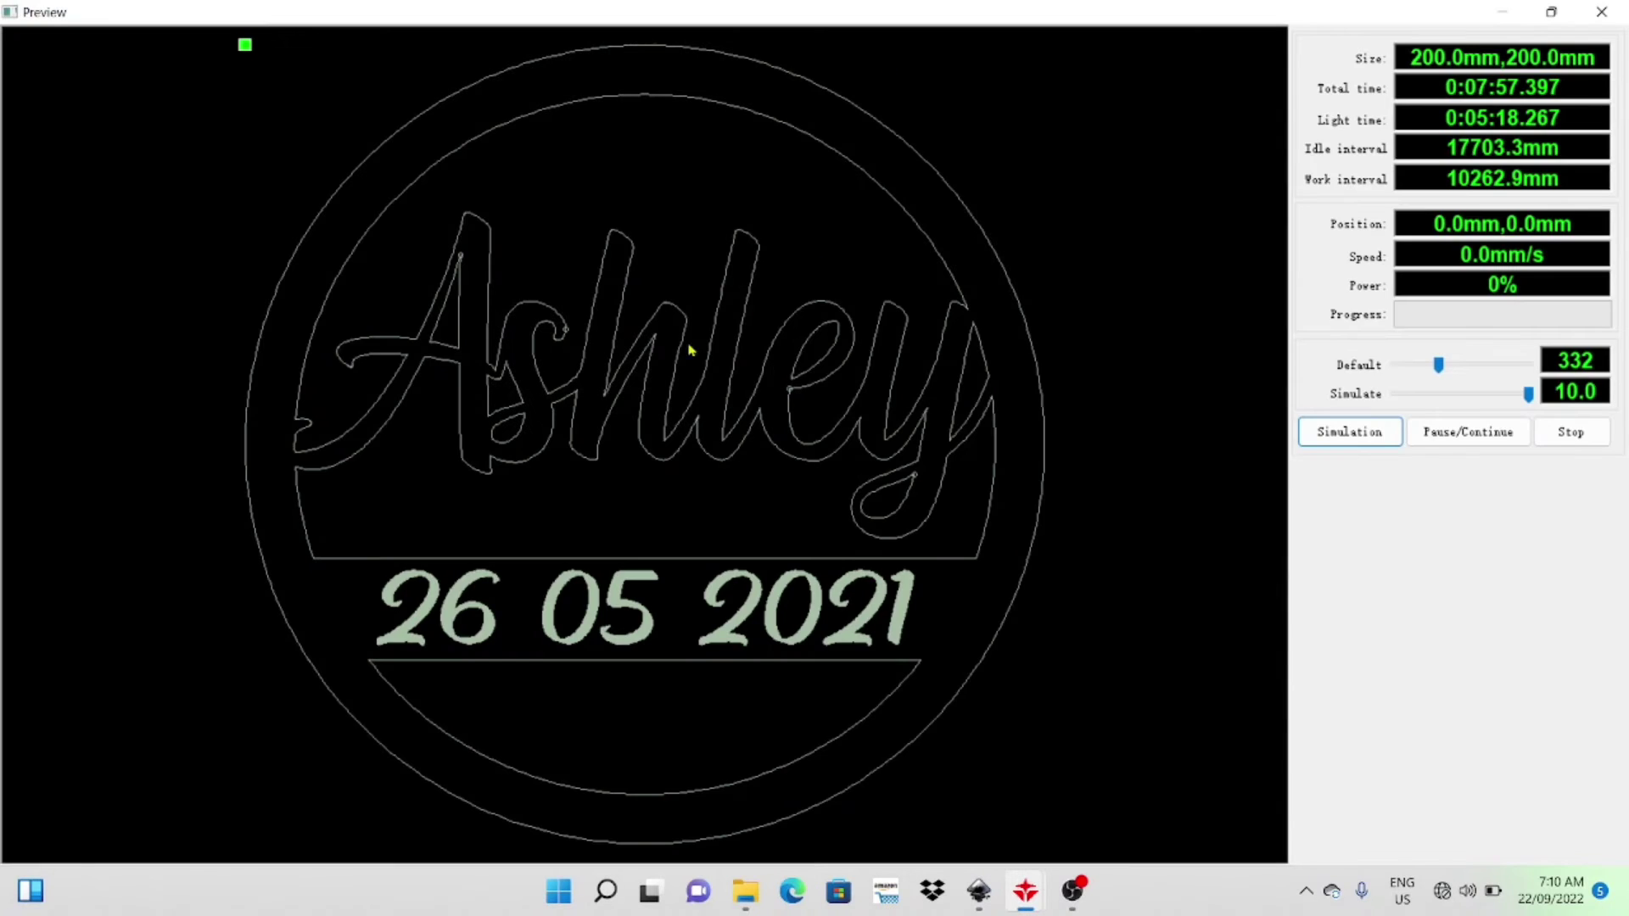
left_click(1357, 428)
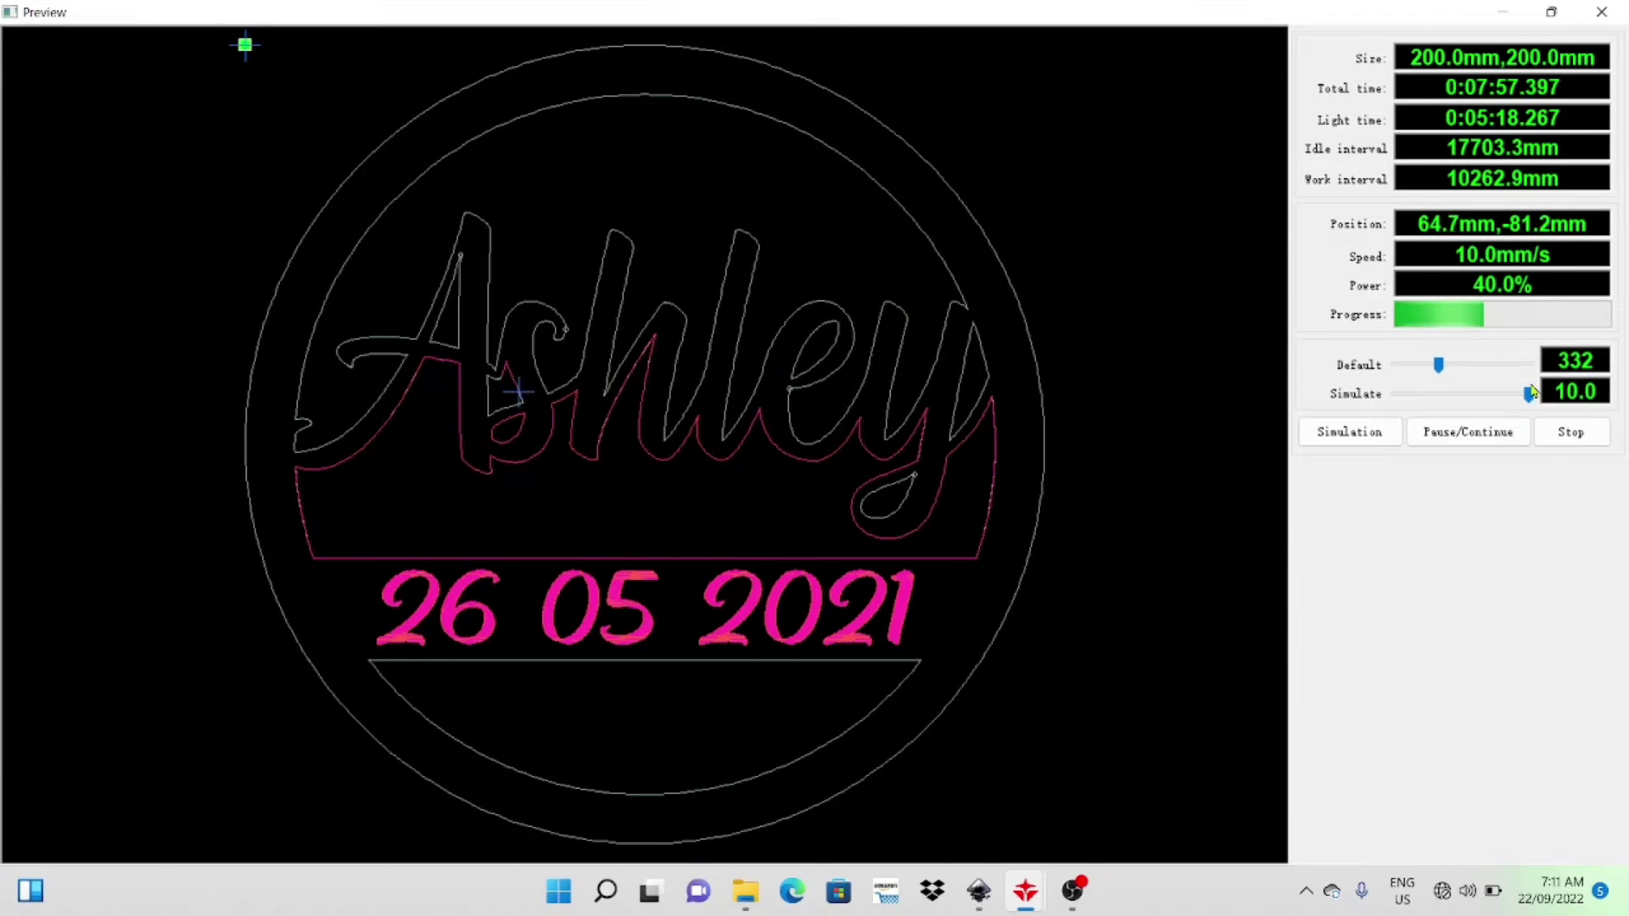
left_click(1570, 433)
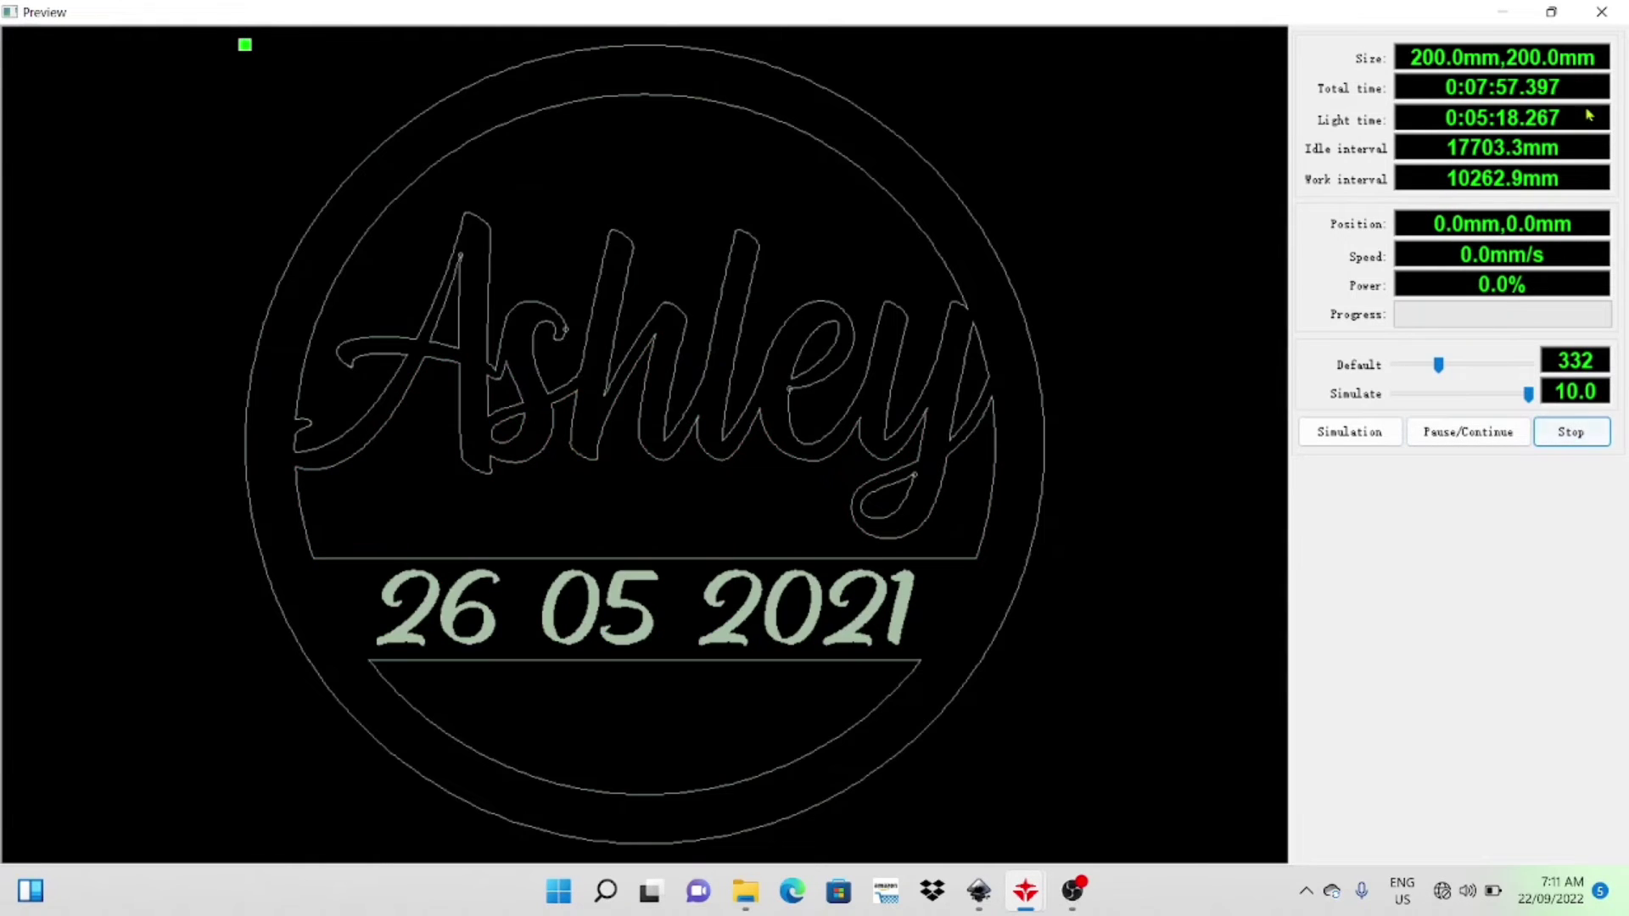
left_click(1599, 12)
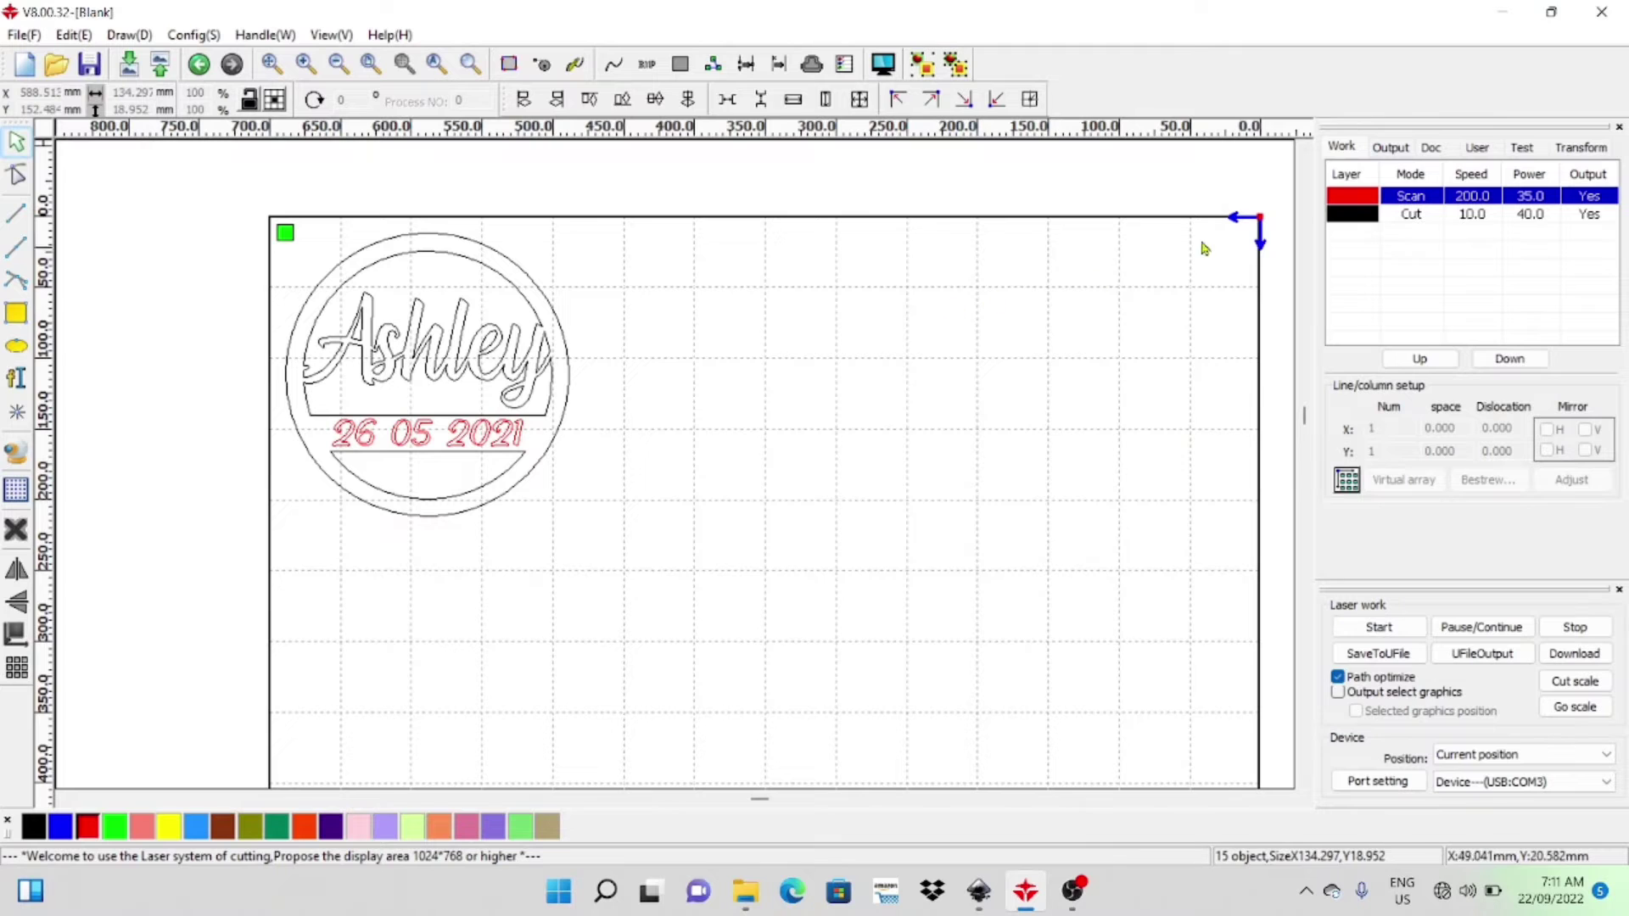
- Review the red Scan layer's parameters, including the choices for output, blowing and processing mode, and accept them as they are
double_click(1471, 200)
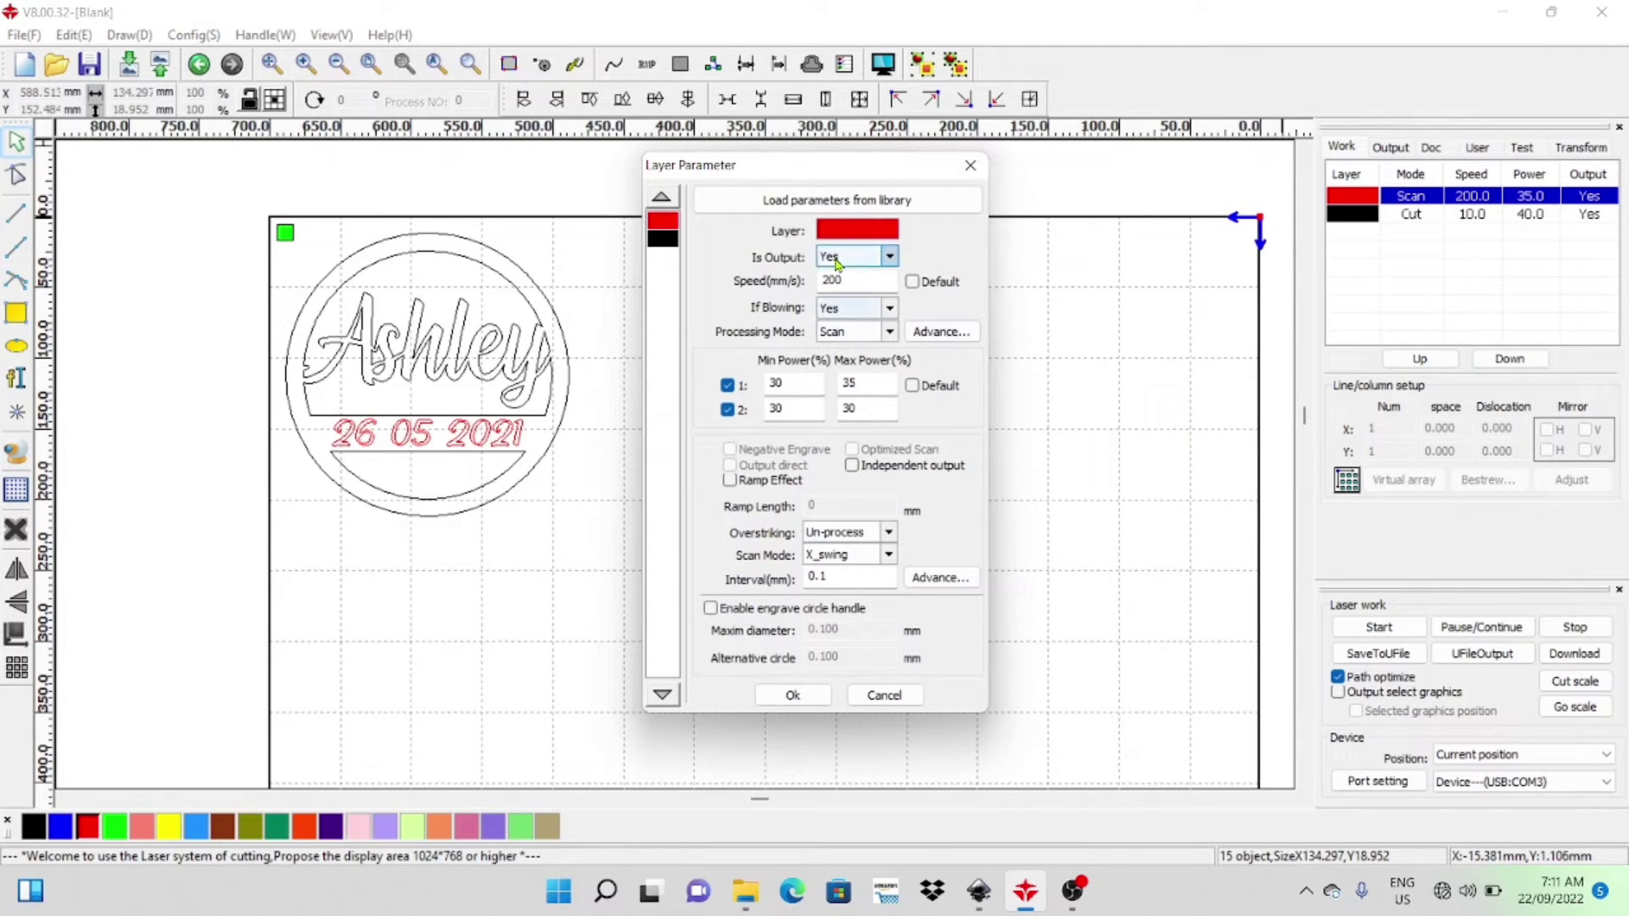
left_click(889, 257)
left_click(890, 257)
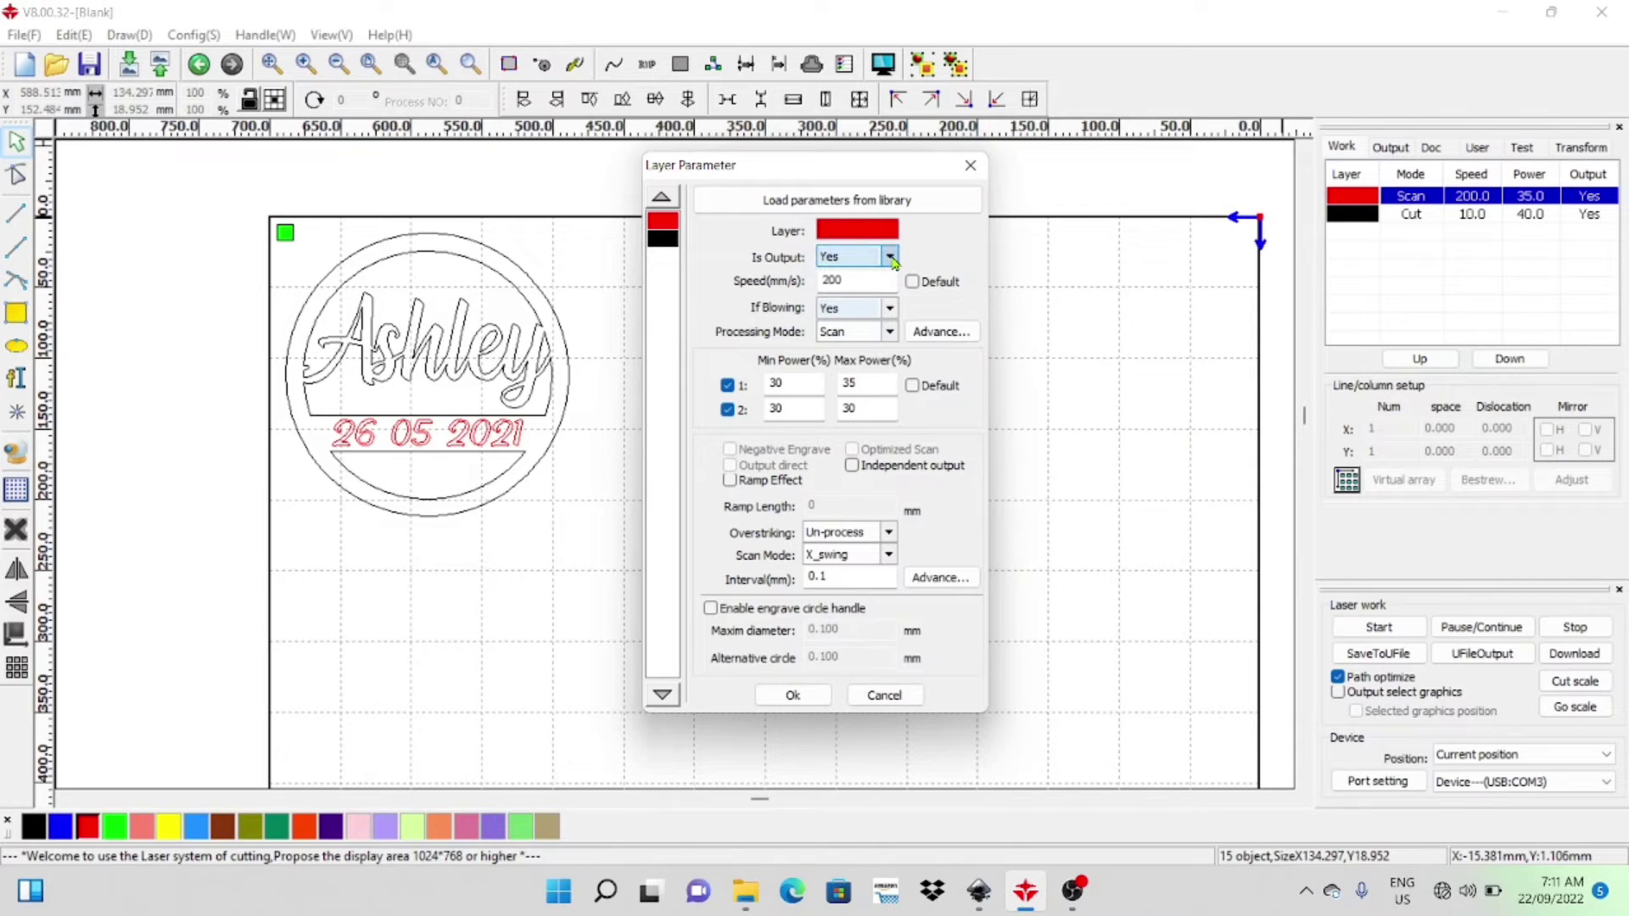
left_click(888, 308)
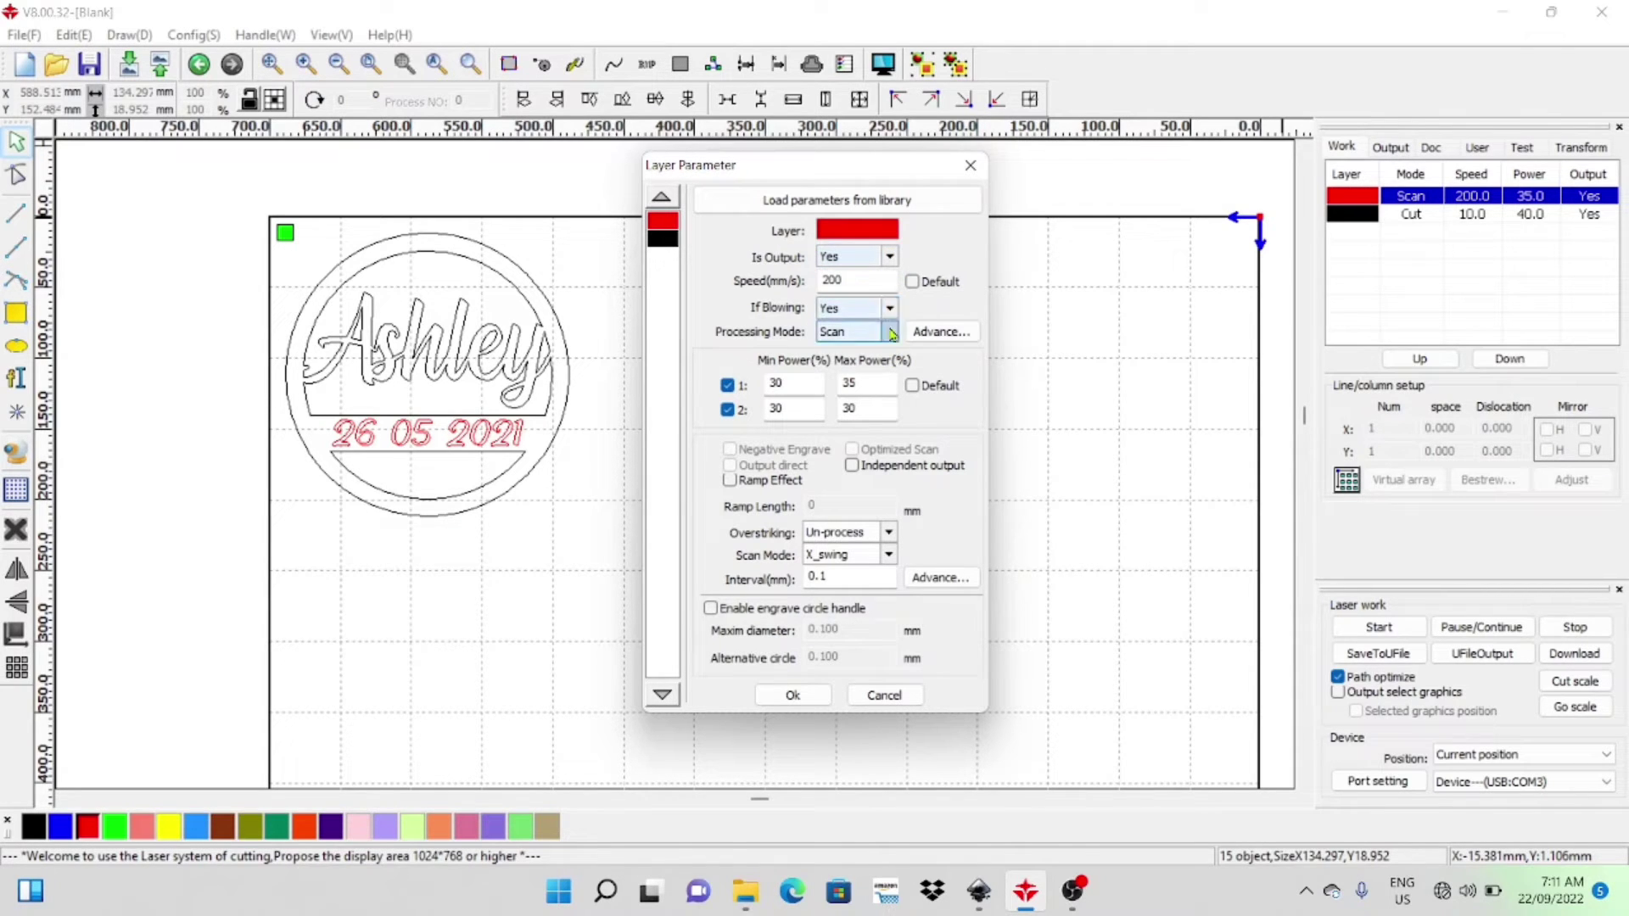
left_click(890, 310)
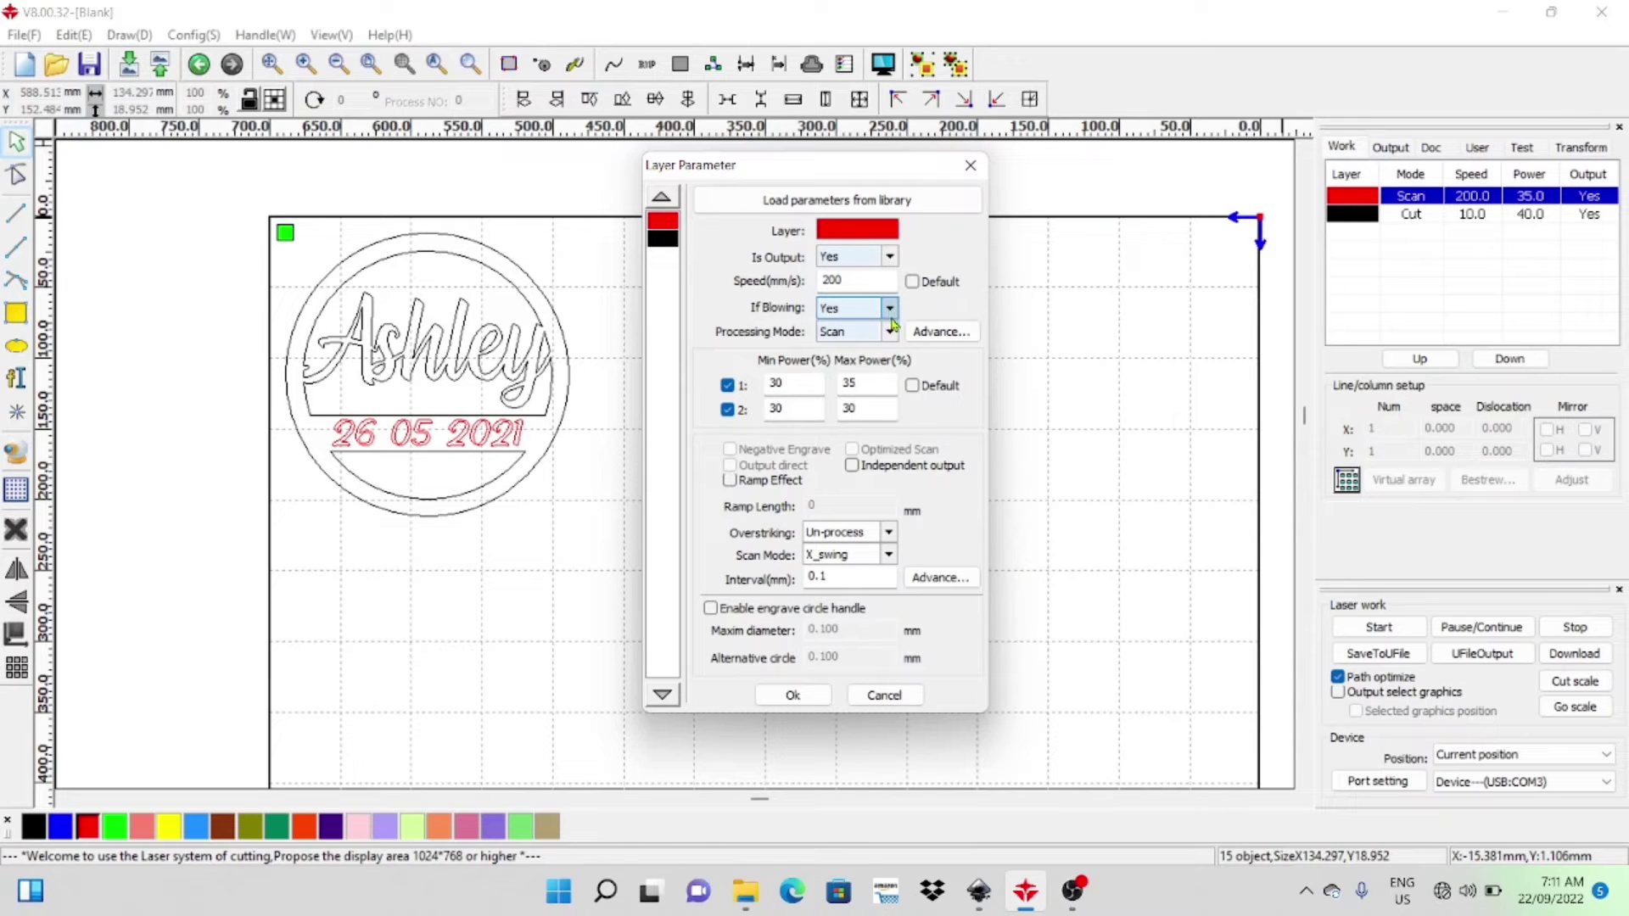
left_click(890, 332)
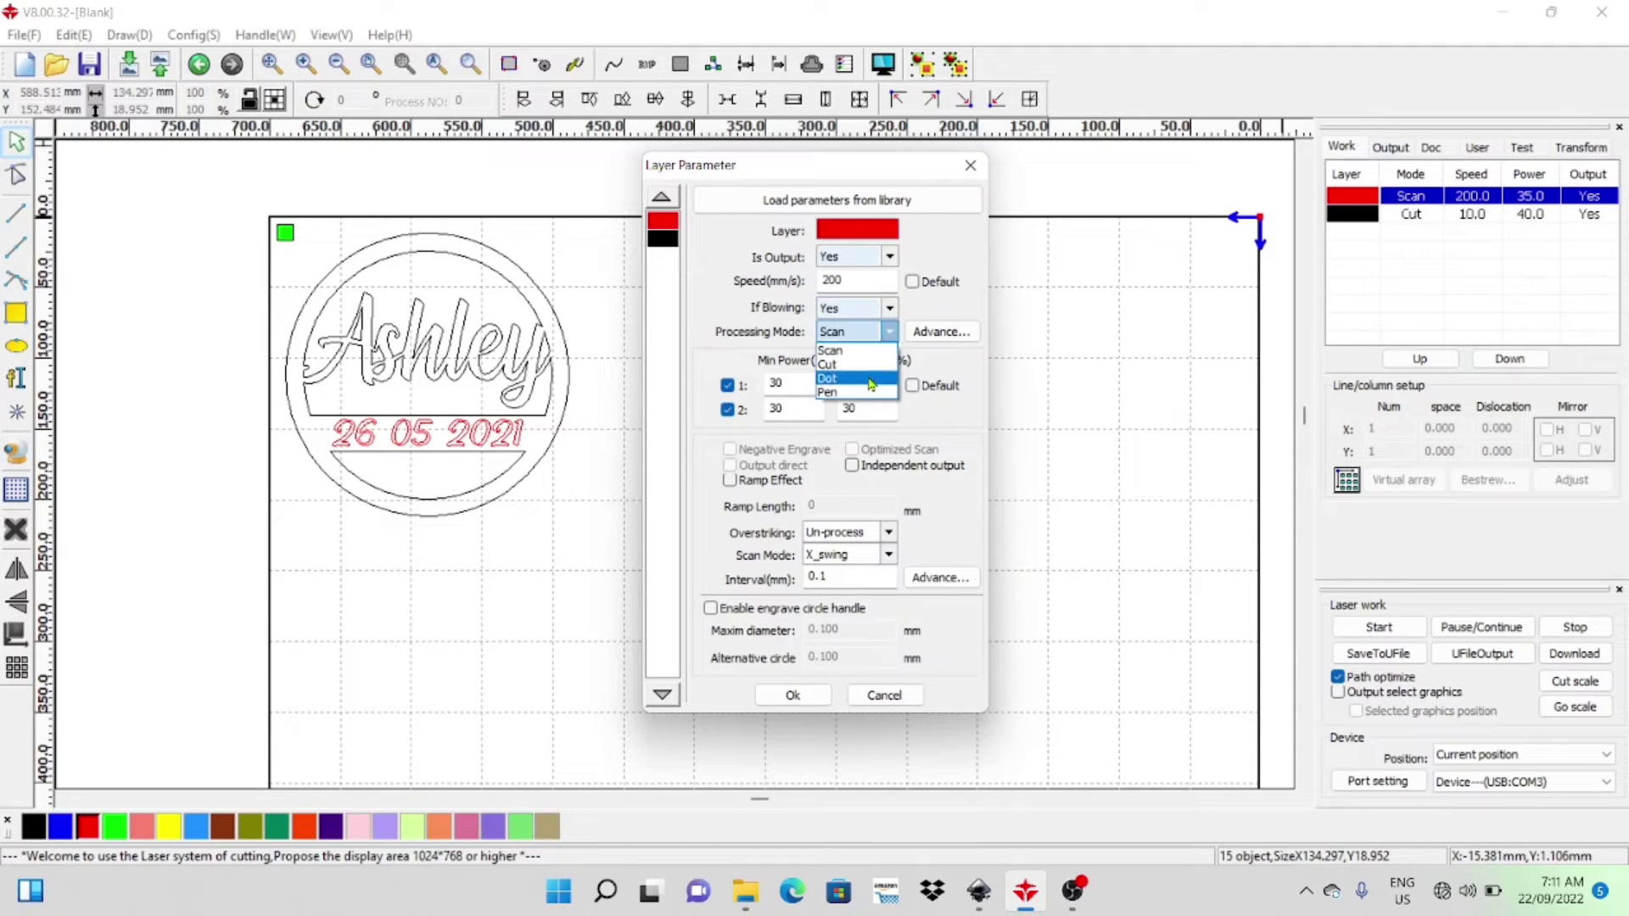
left_click(890, 339)
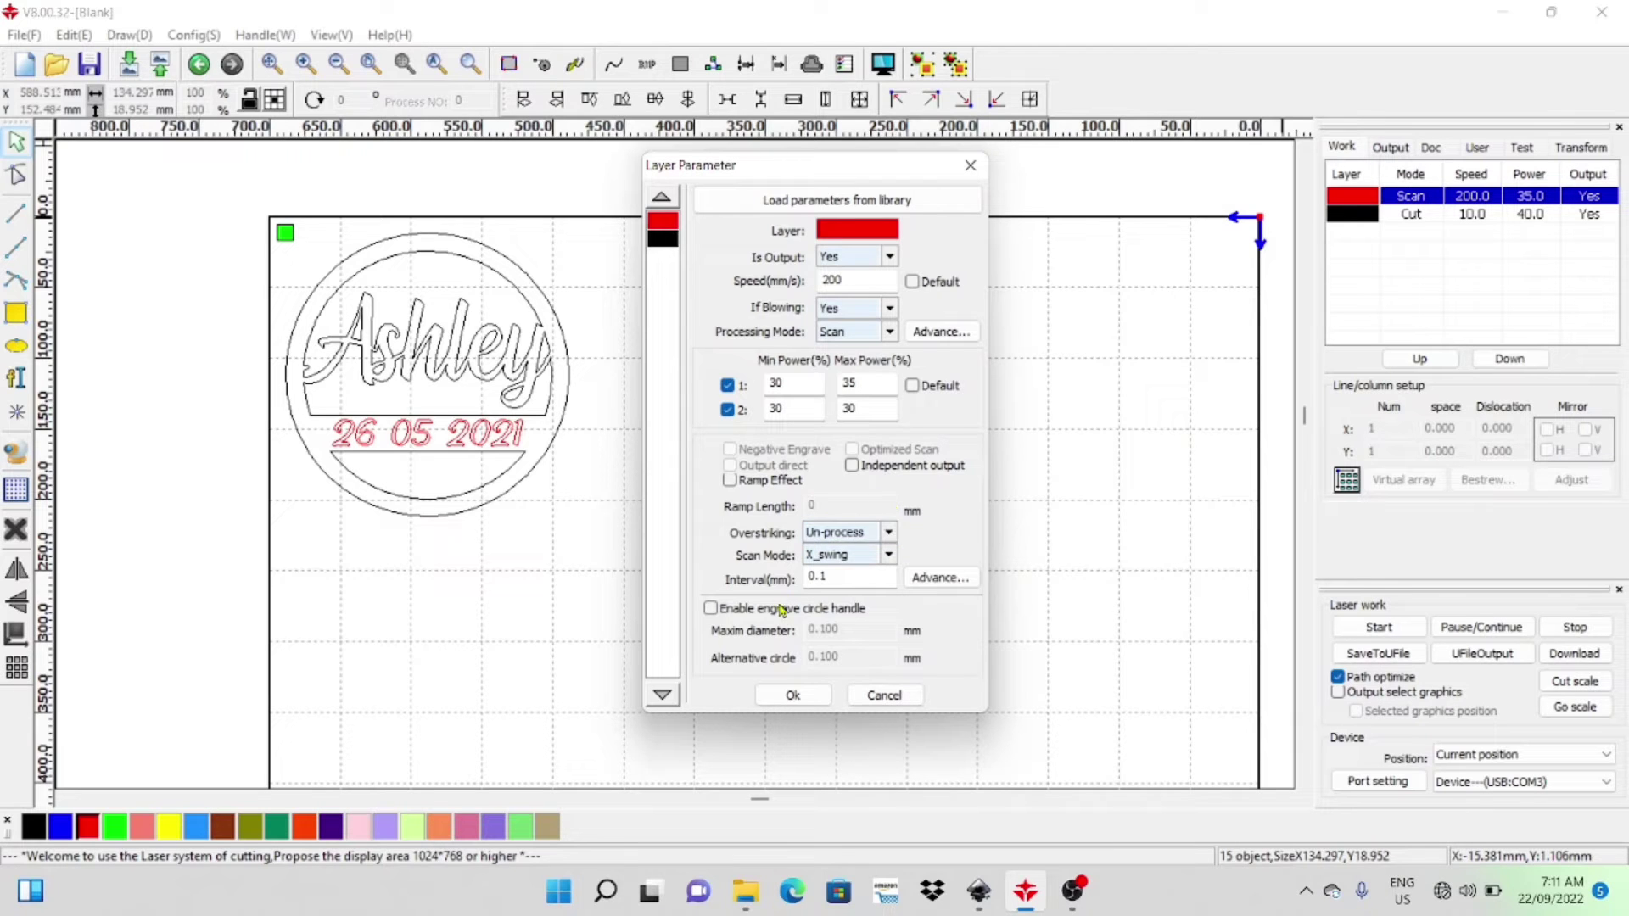
left_click(794, 698)
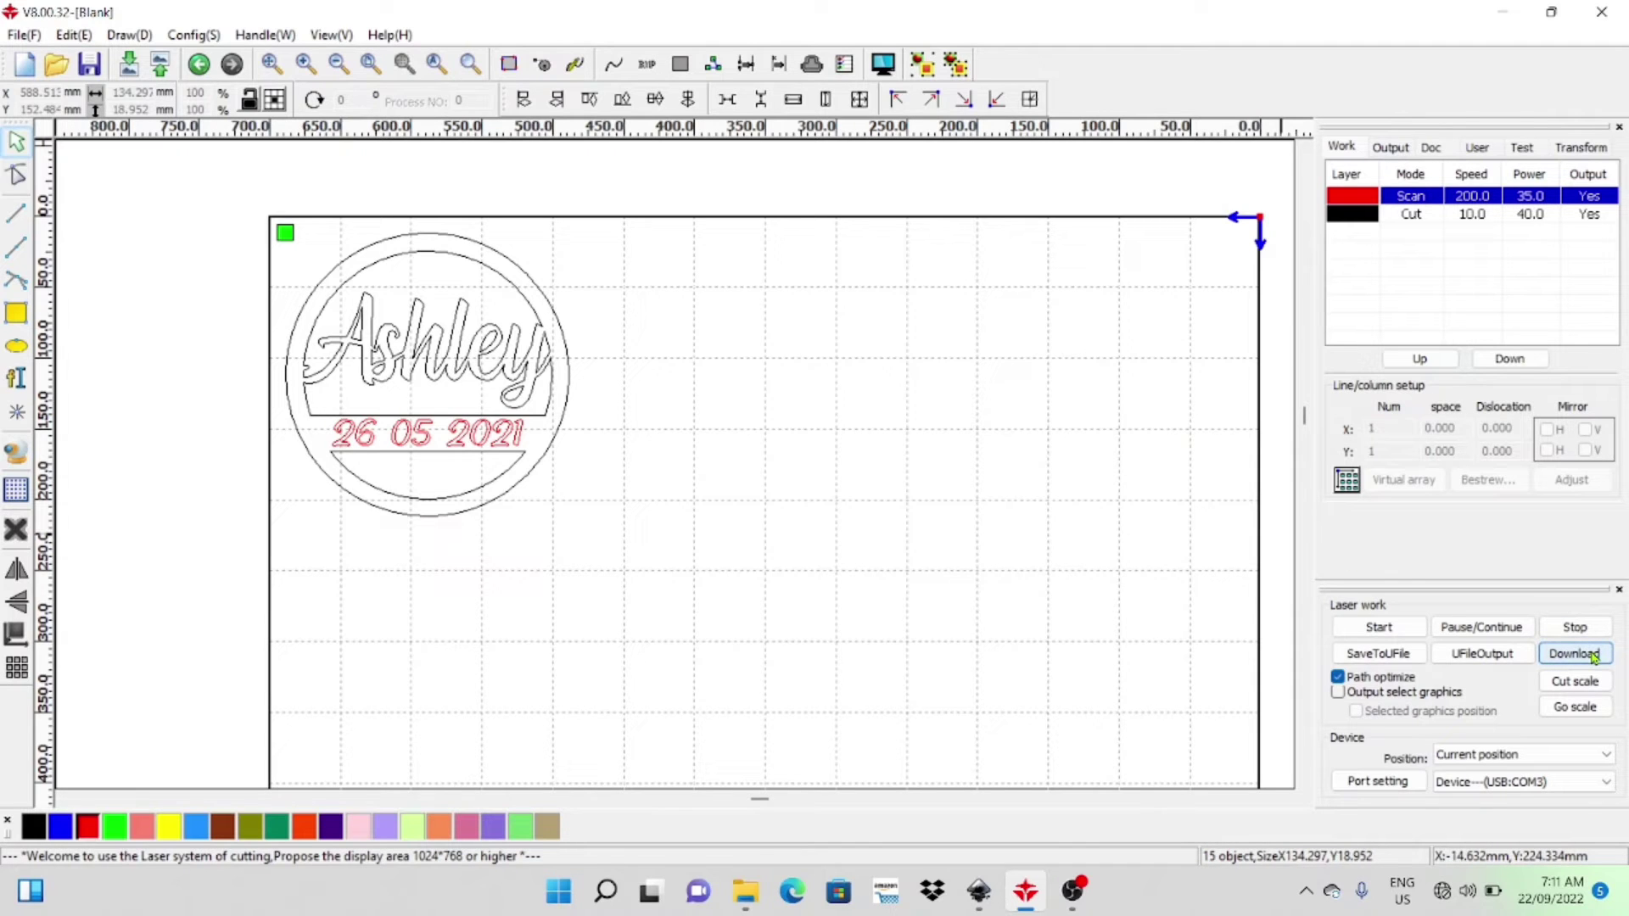
- Save the laser job as an .rd file on the LASERM (D:) drive, using the sign's name in lowercase as the file name
left_click(1392, 657)
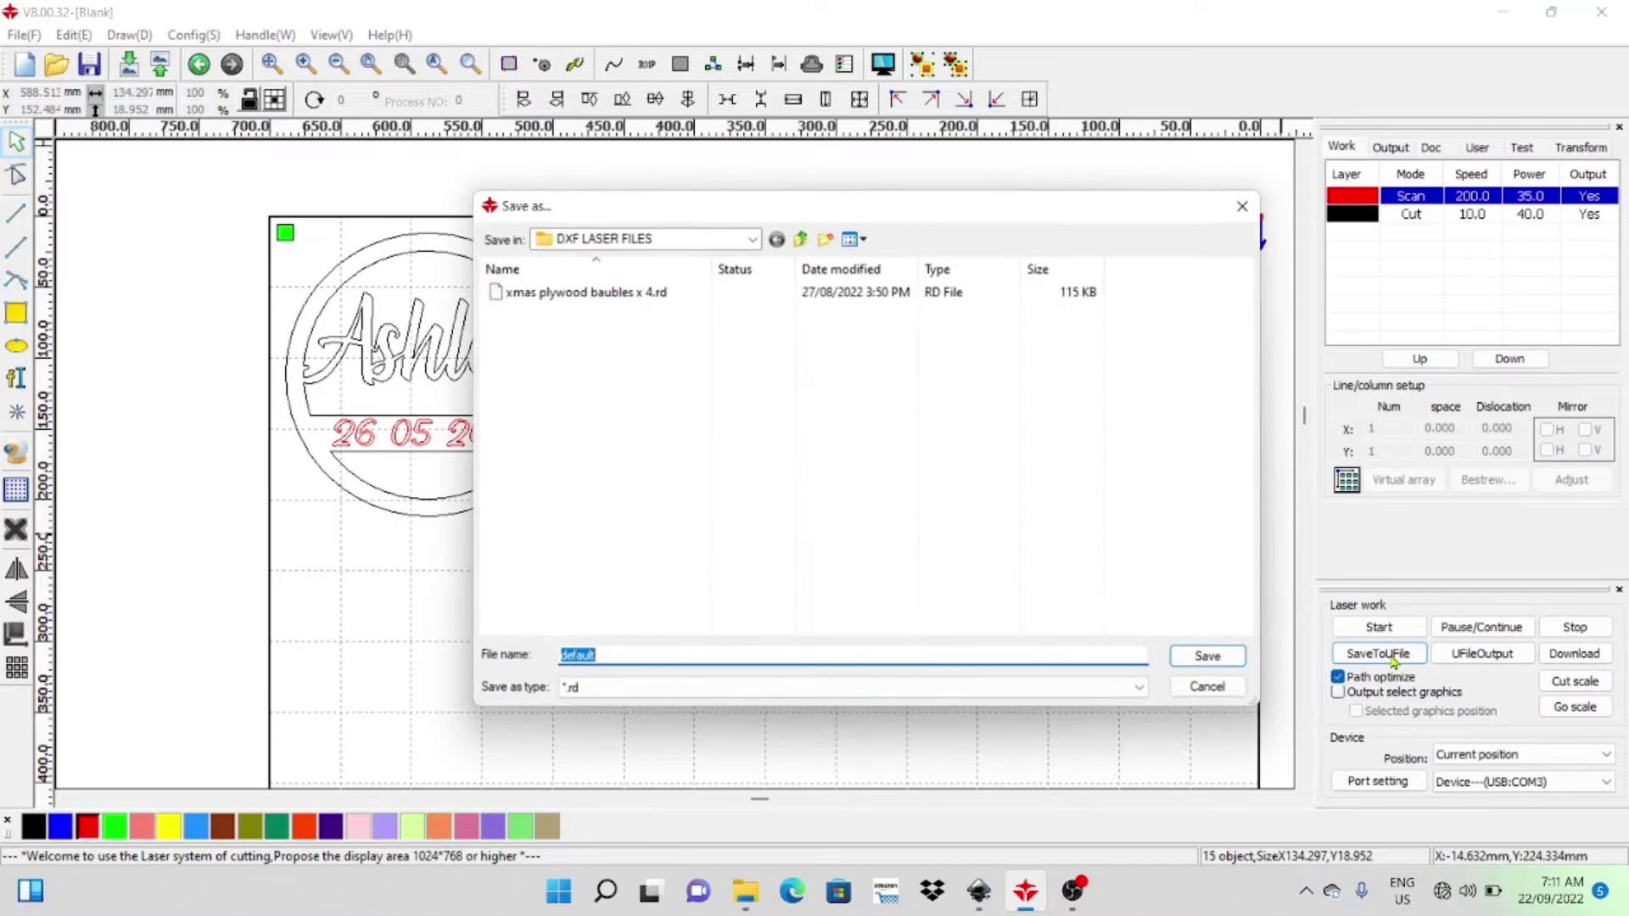
left_click(753, 238)
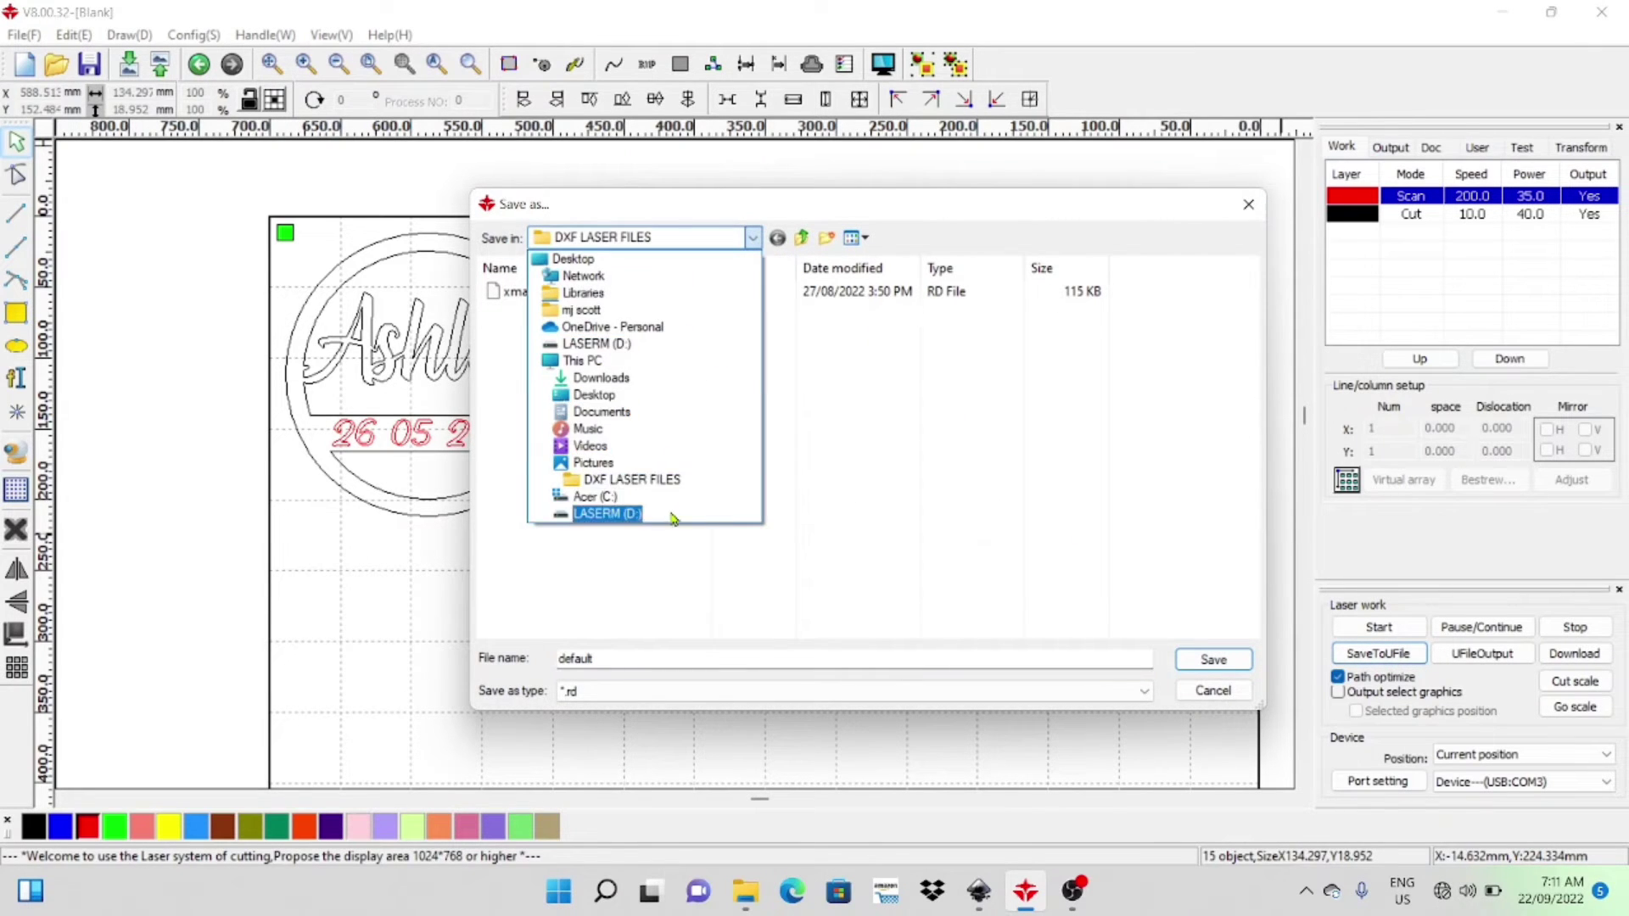
left_click(672, 519)
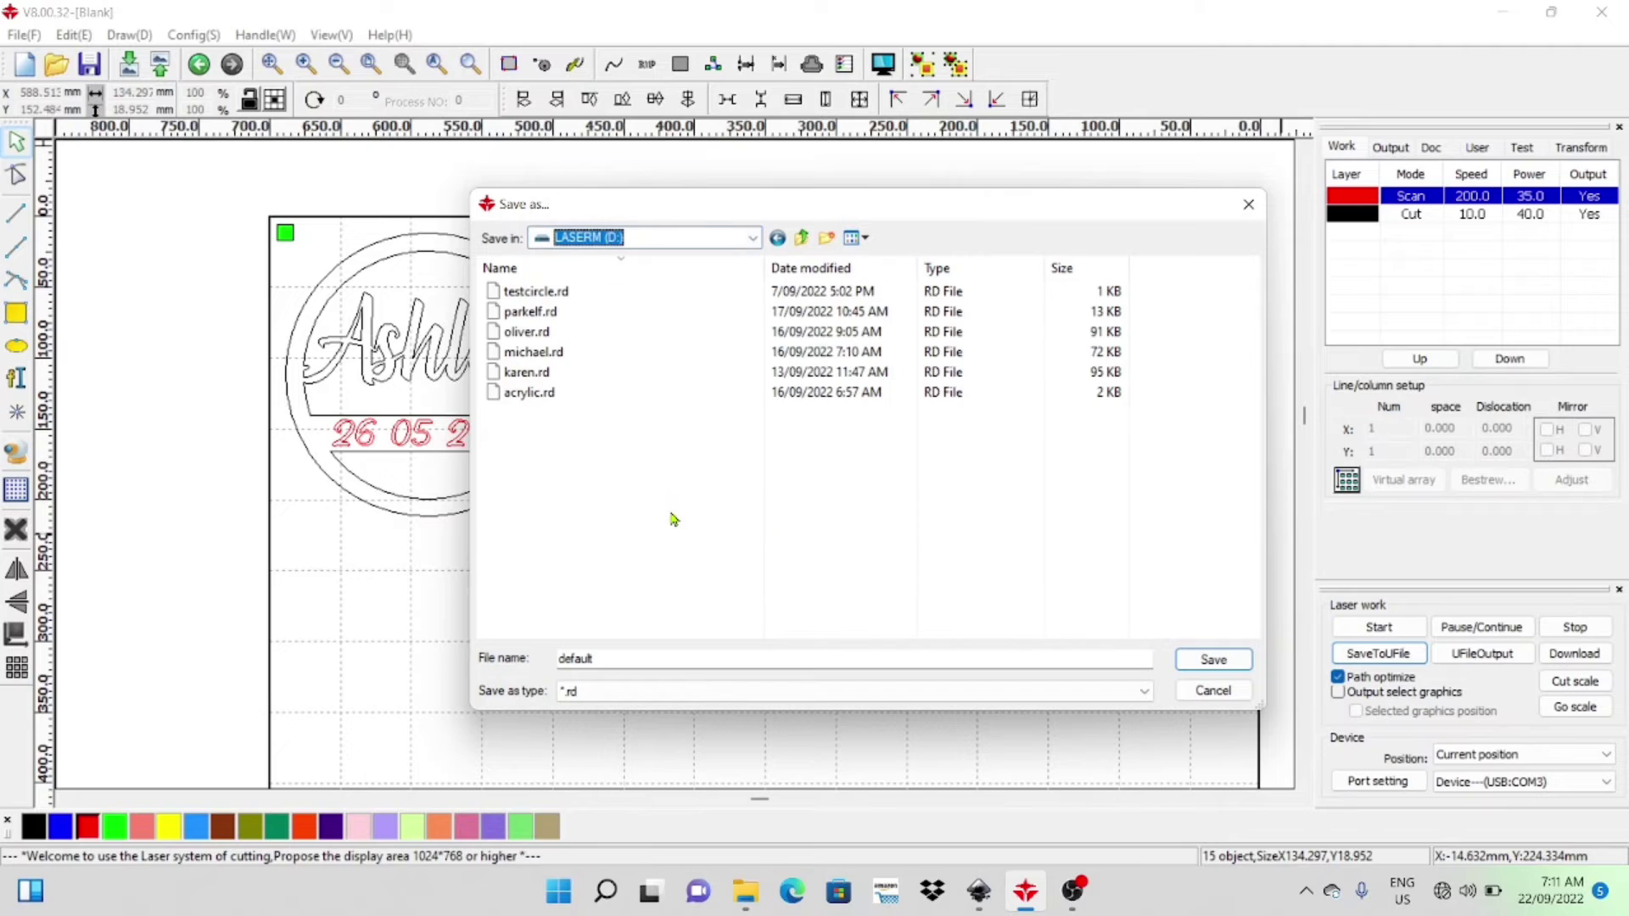
left_click(689, 660)
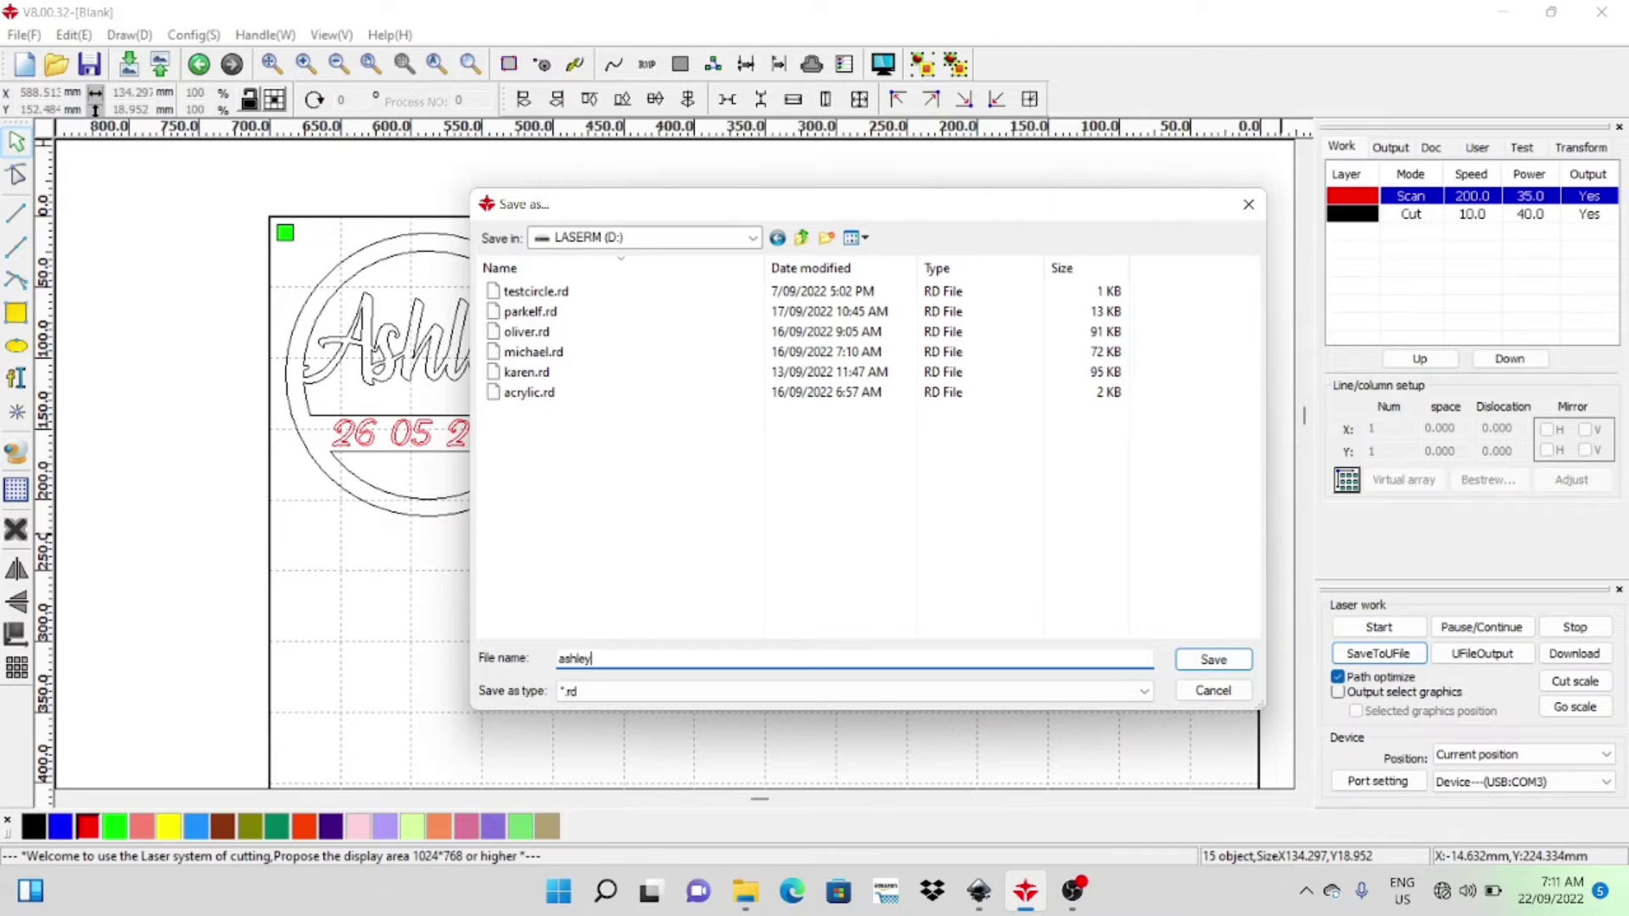
left_click(1214, 665)
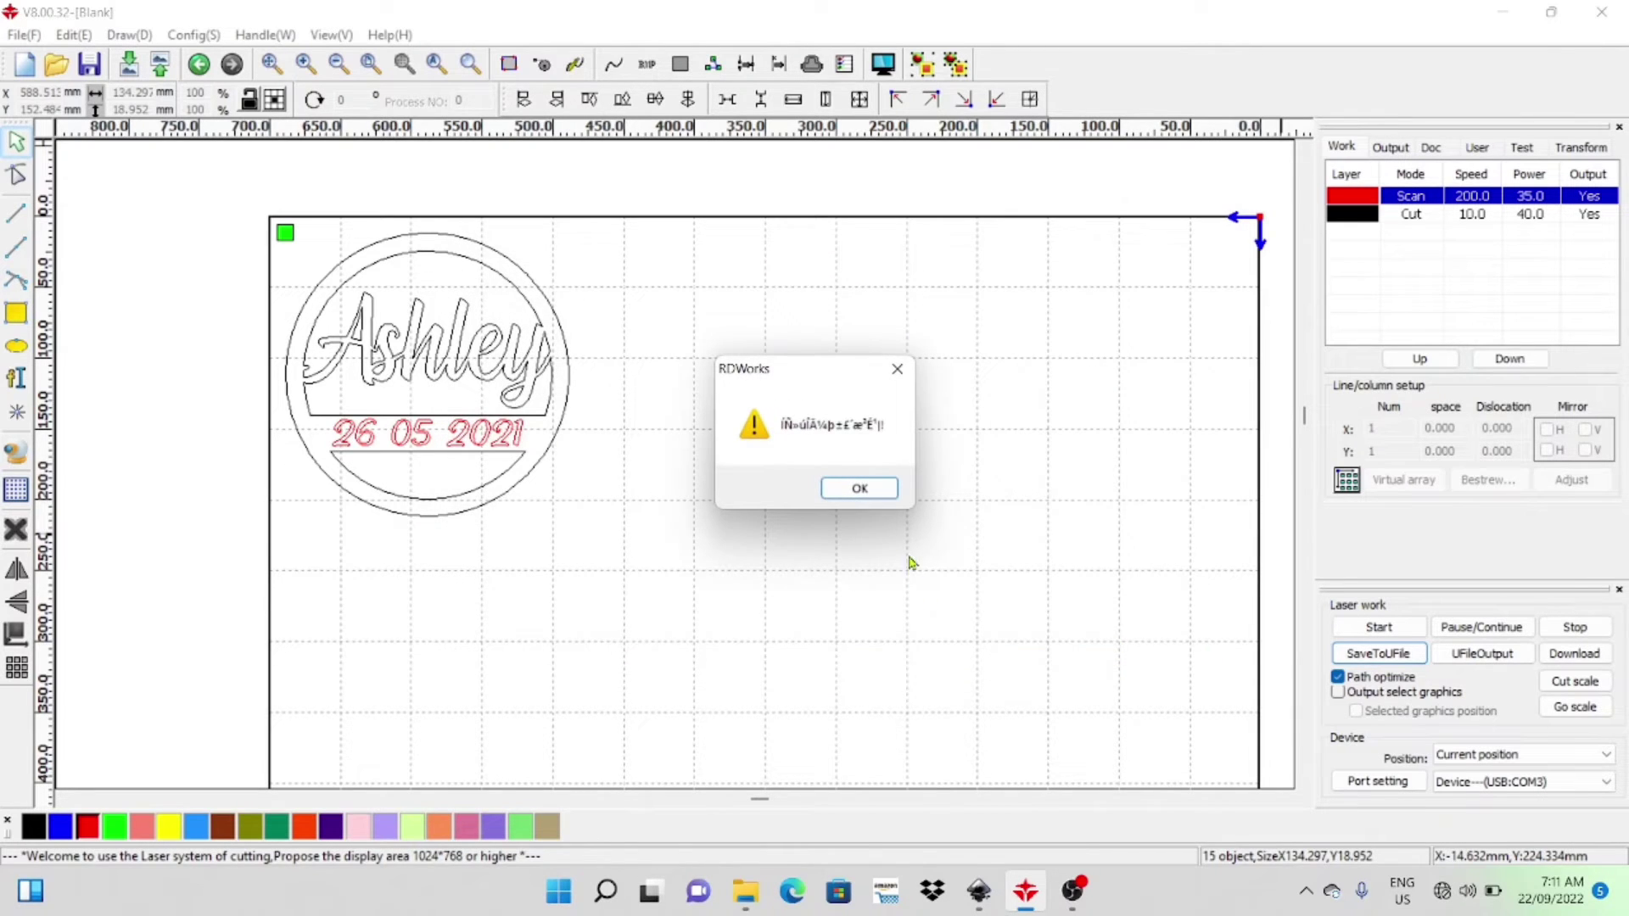
left_click(860, 487)
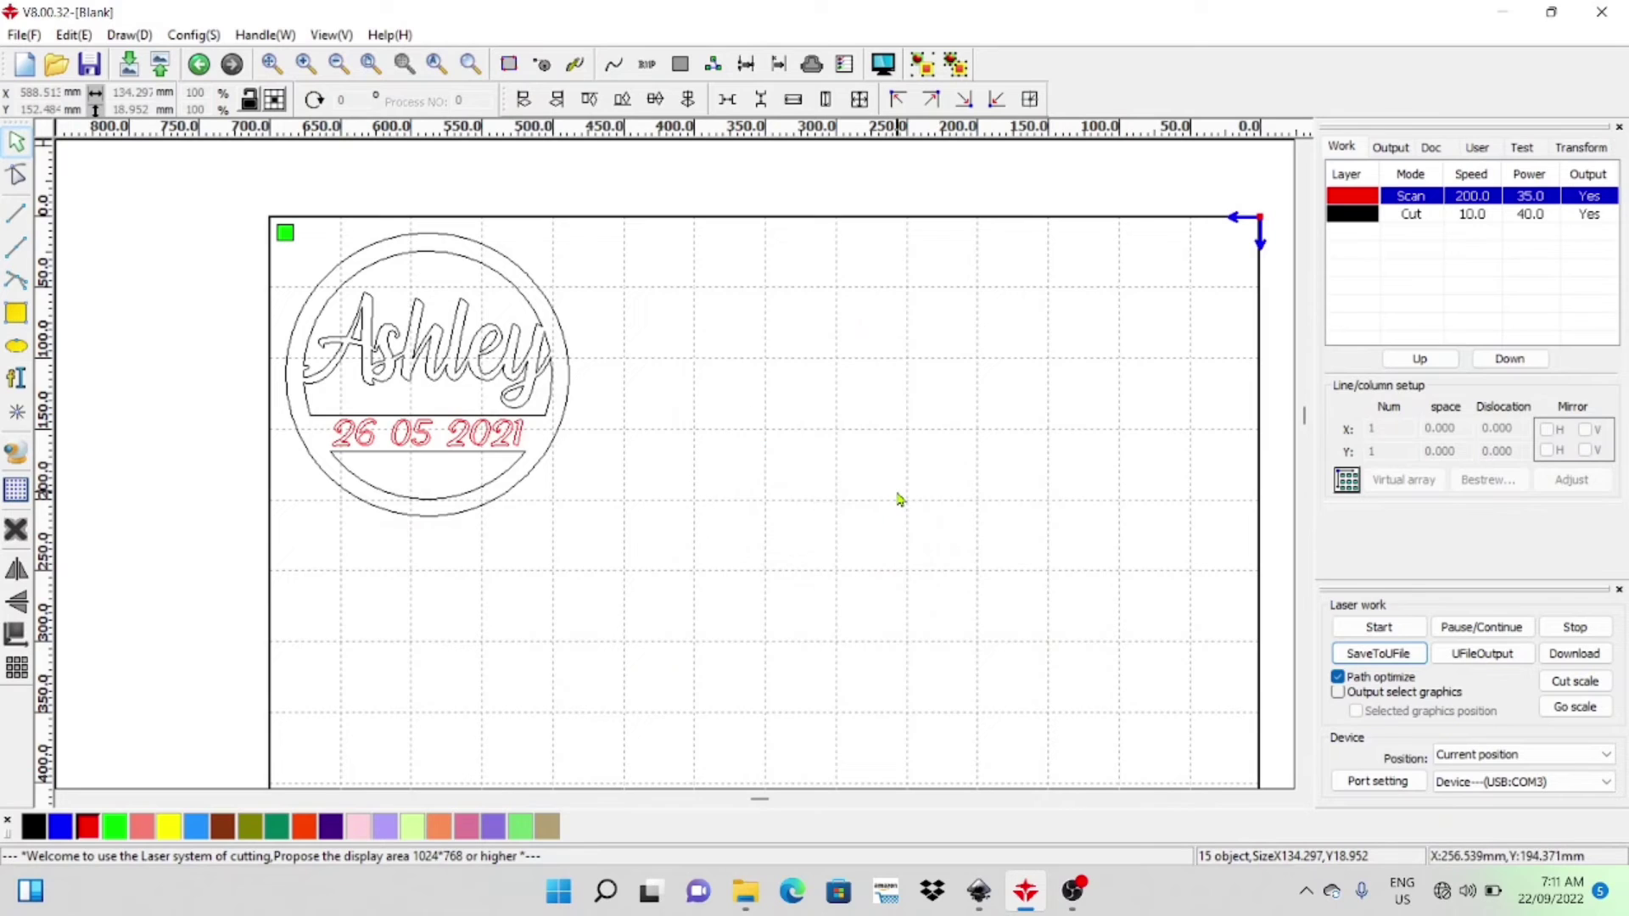